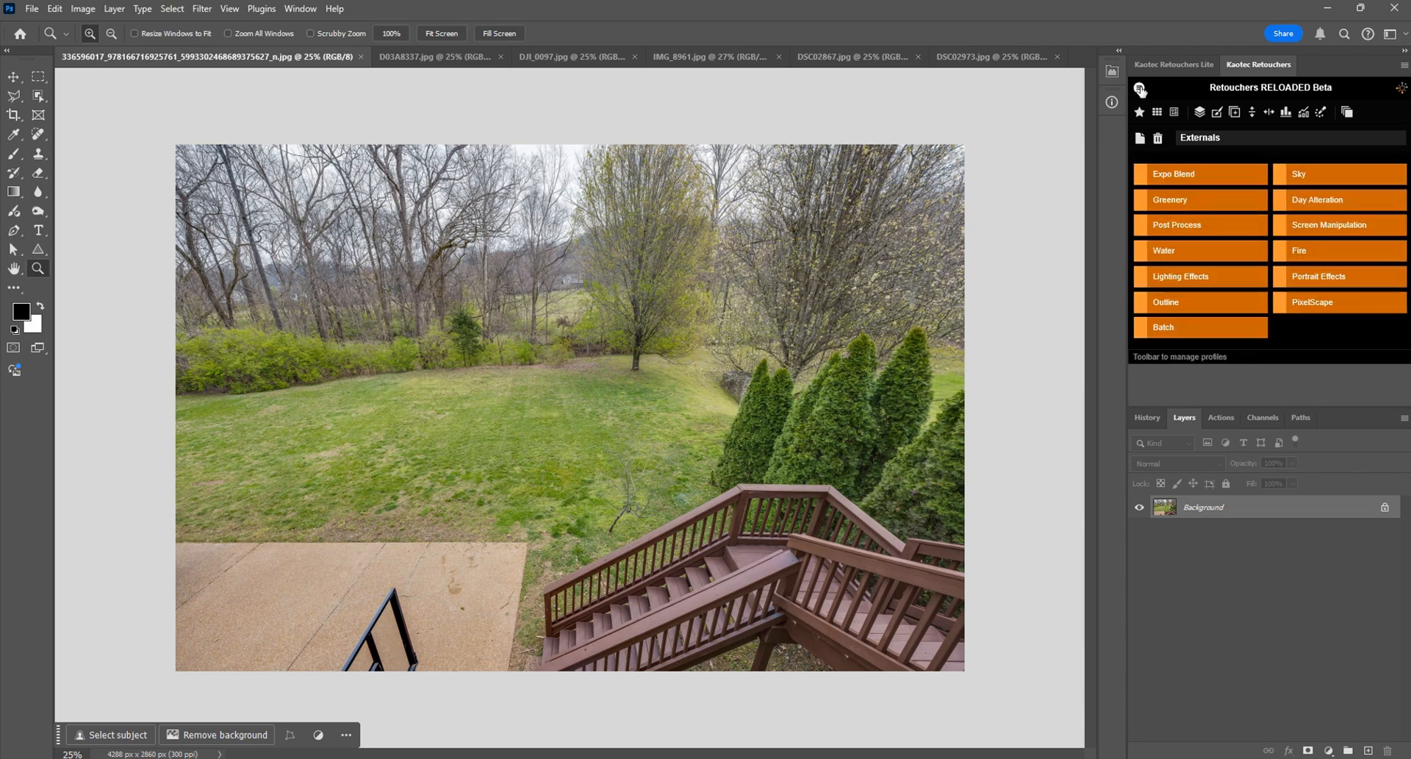
Step: Check the Retouchers plugin's About information, including its version
{"action": "left_click", "coordinate": [1140, 90]}
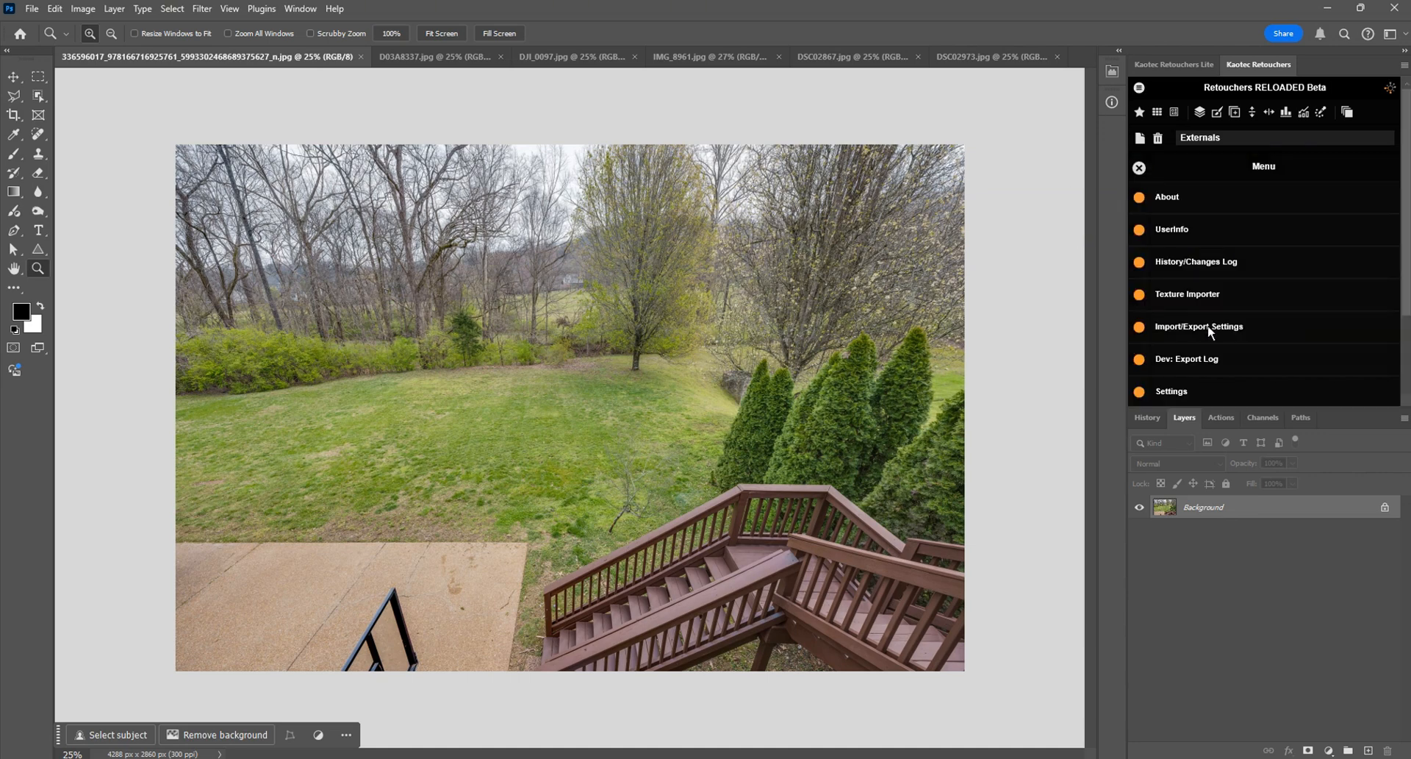
{"action": "left_click", "coordinate": [1176, 198]}
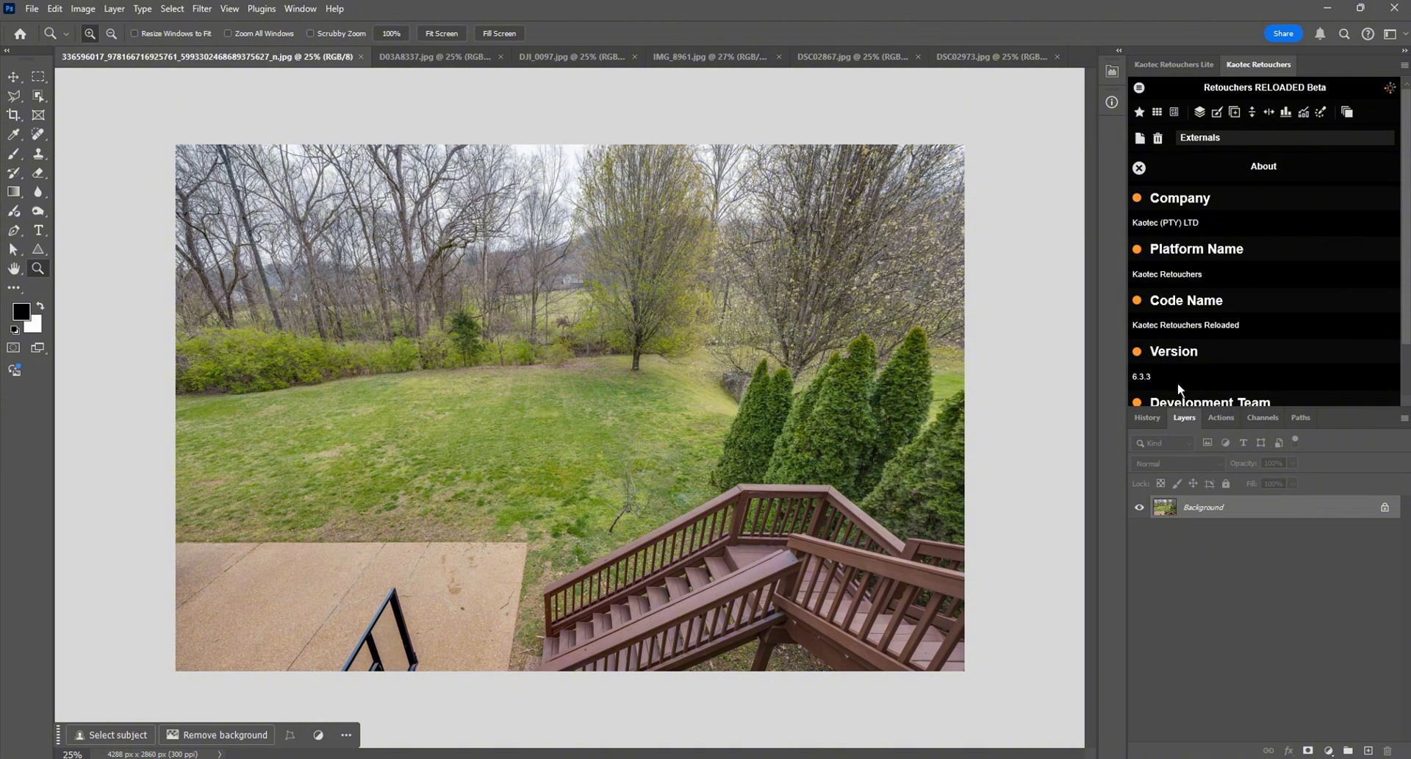
{"action": "left_click", "coordinate": [1139, 168]}
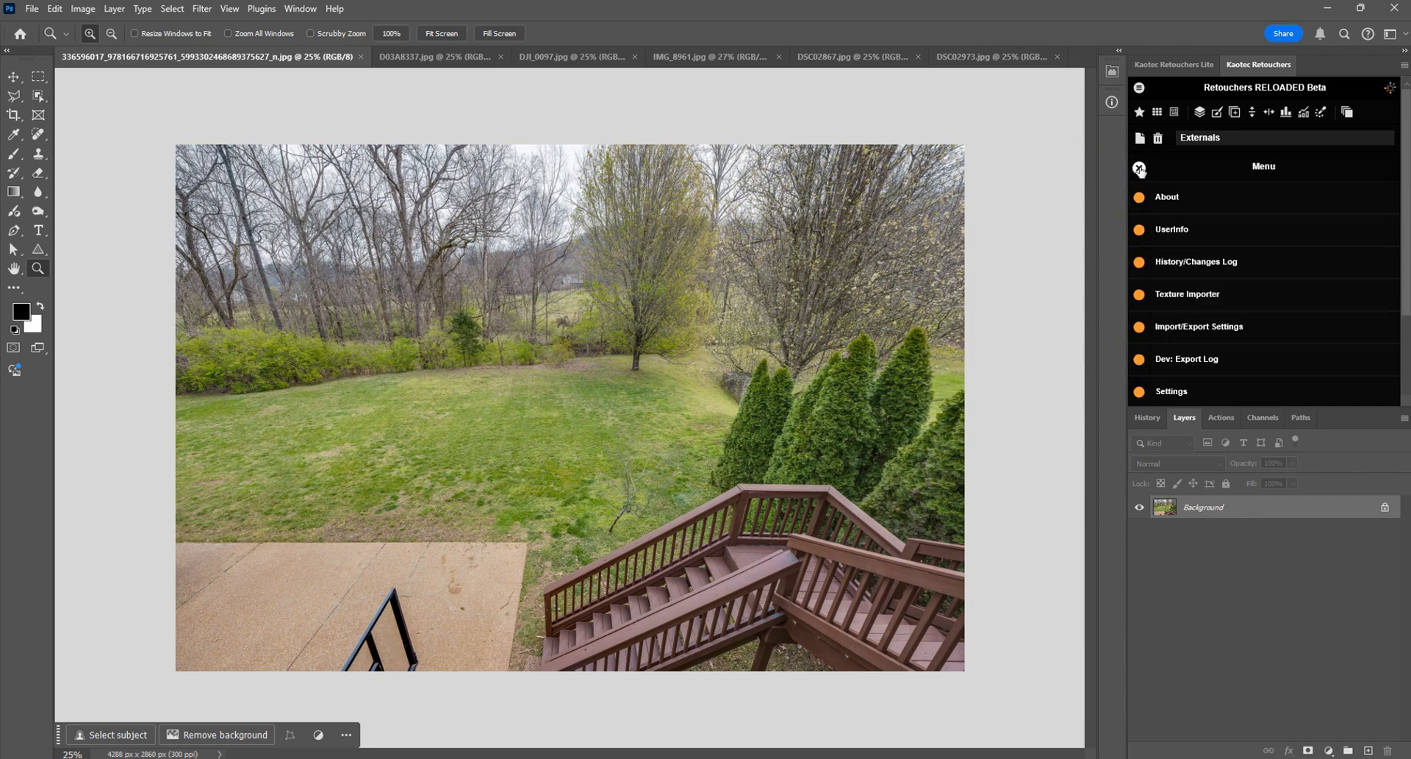
{"action": "left_click", "coordinate": [1139, 168]}
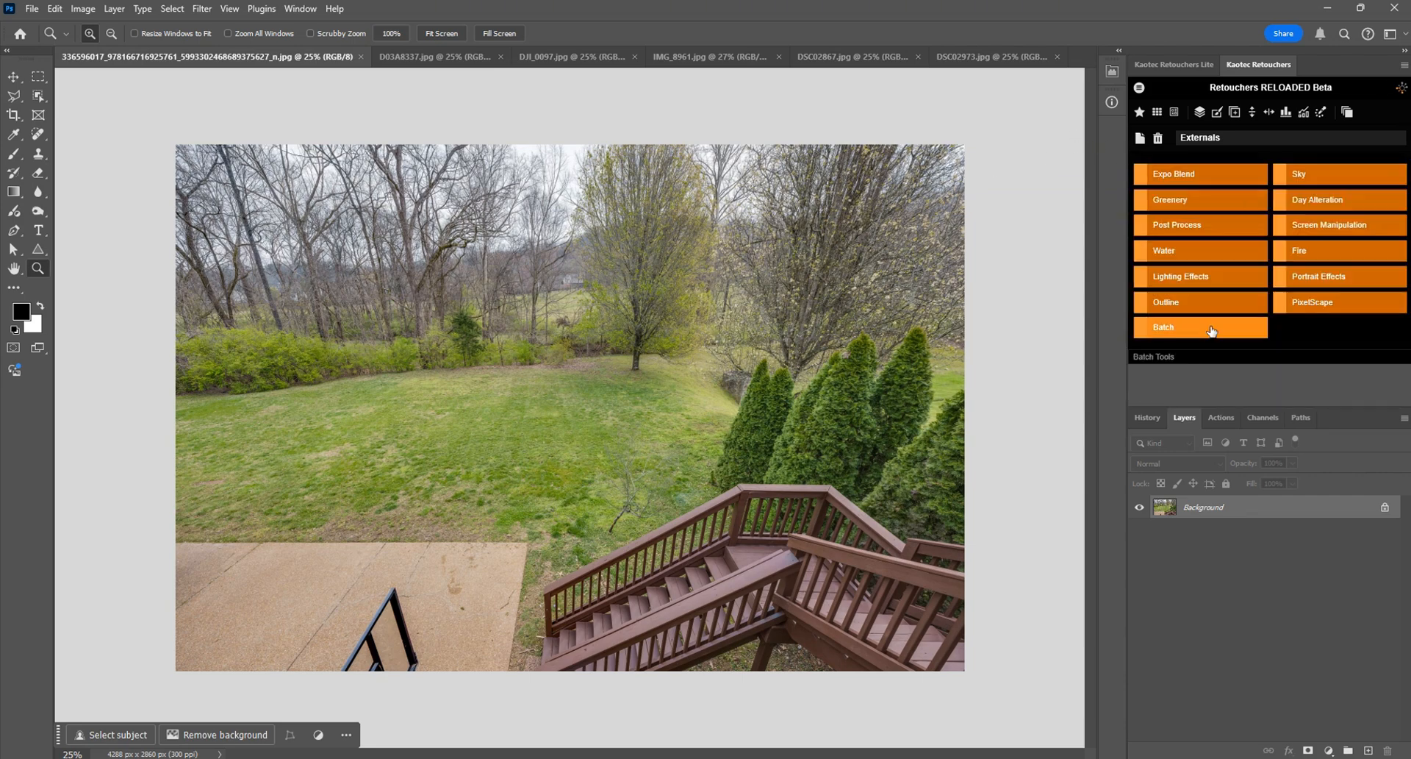
Step: Open the Sky Swap Tools and read the description of the Auto Quick Swap feature
{"action": "left_click", "coordinate": [1350, 180]}
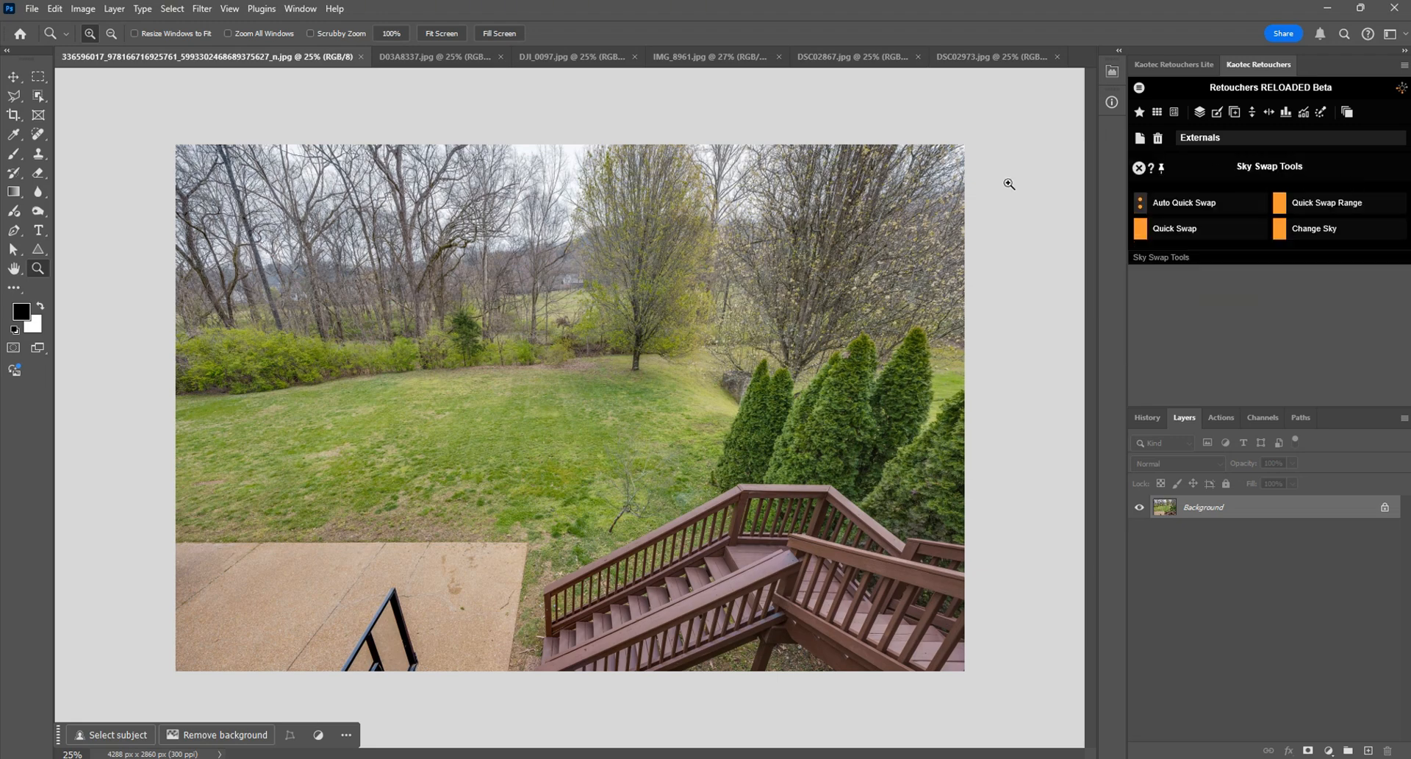
{"action": "mouse_move", "coordinate": [1206, 214]}
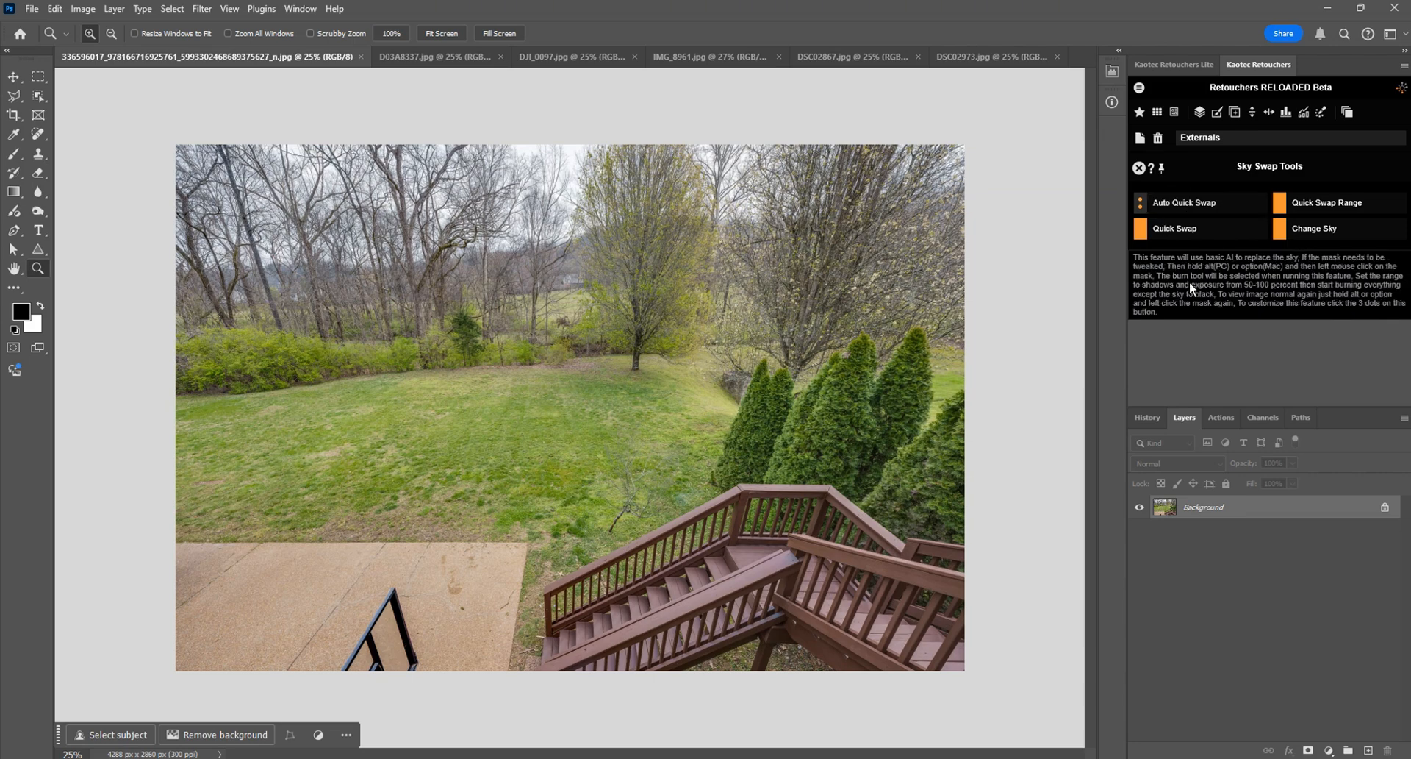
{"action": "left_click", "coordinate": [1202, 203]}
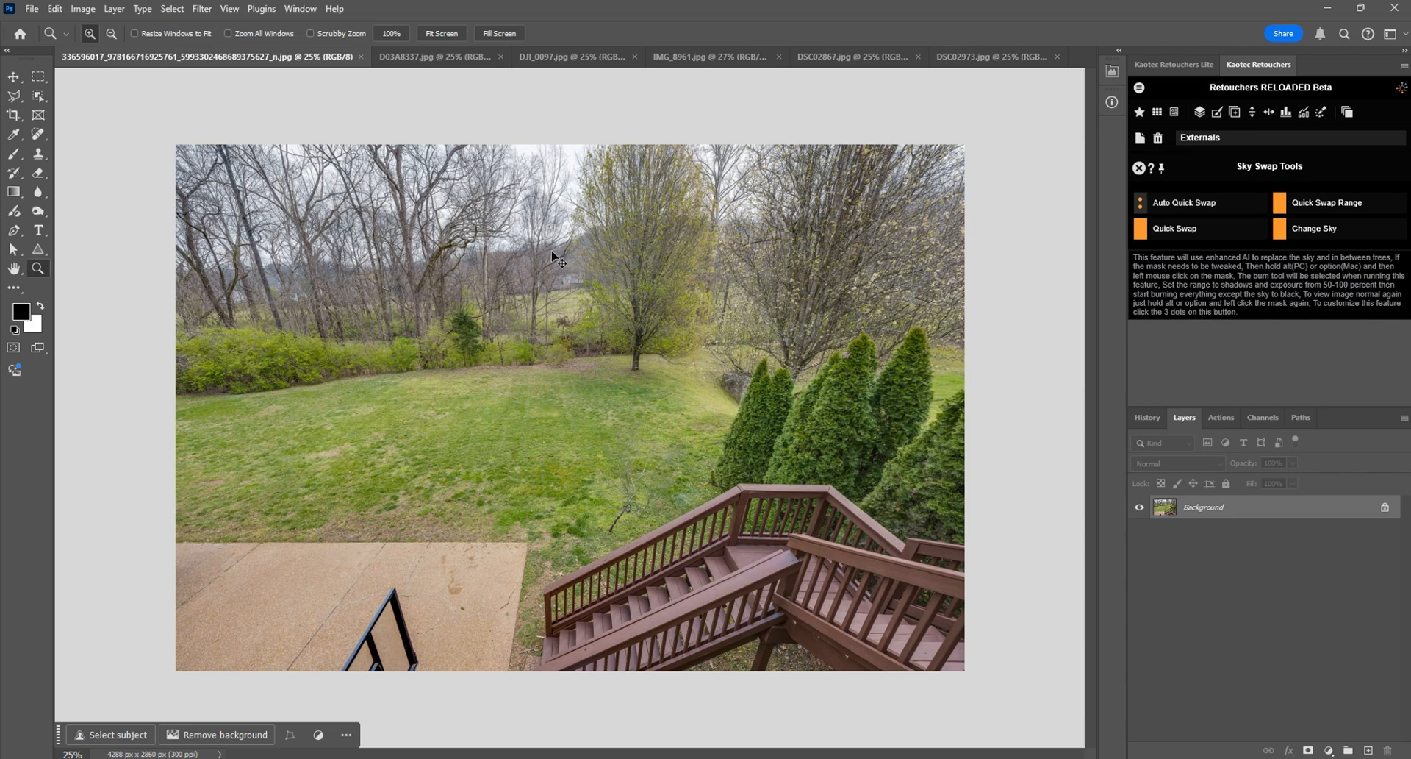
Step: Try the basic Quick Swap on the photo's sky and delete the resulting group after checking its mask
{"action": "left_click", "coordinate": [1194, 231]}
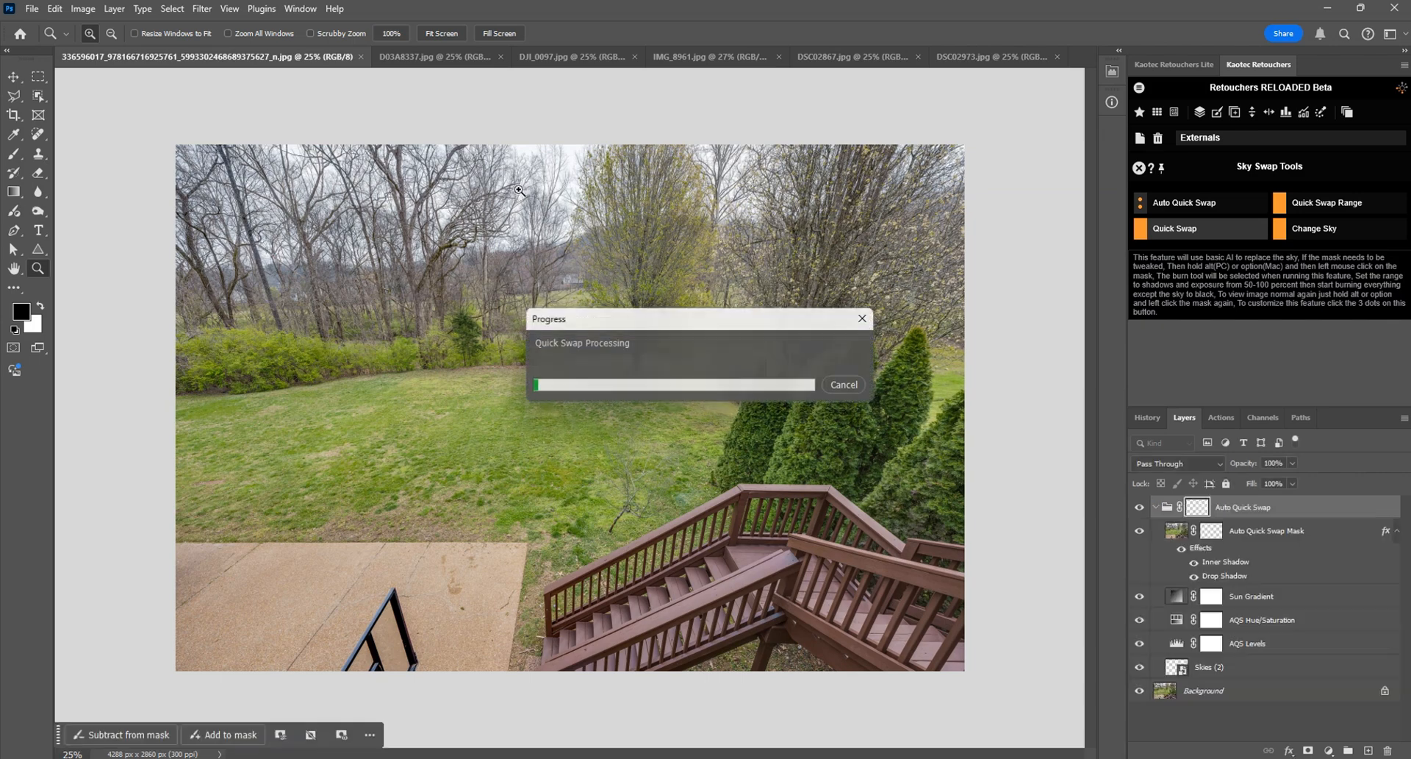
{"action": "left_click", "coordinate": [1198, 508], "text": "alt"}
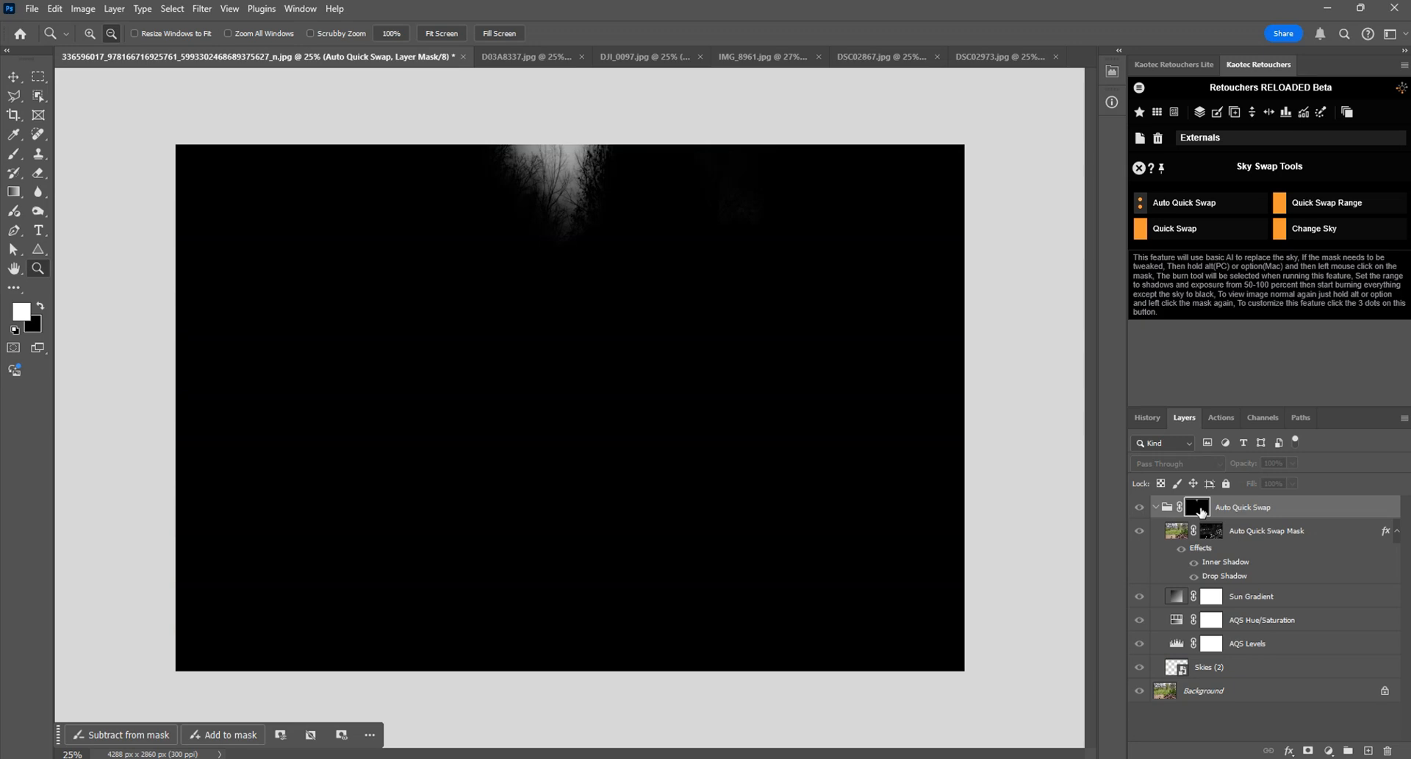
{"action": "left_click", "coordinate": [1199, 509], "text": "alt"}
{"action": "left_click_drag", "start_coordinate": [1205, 507], "coordinate": [1386, 749]}
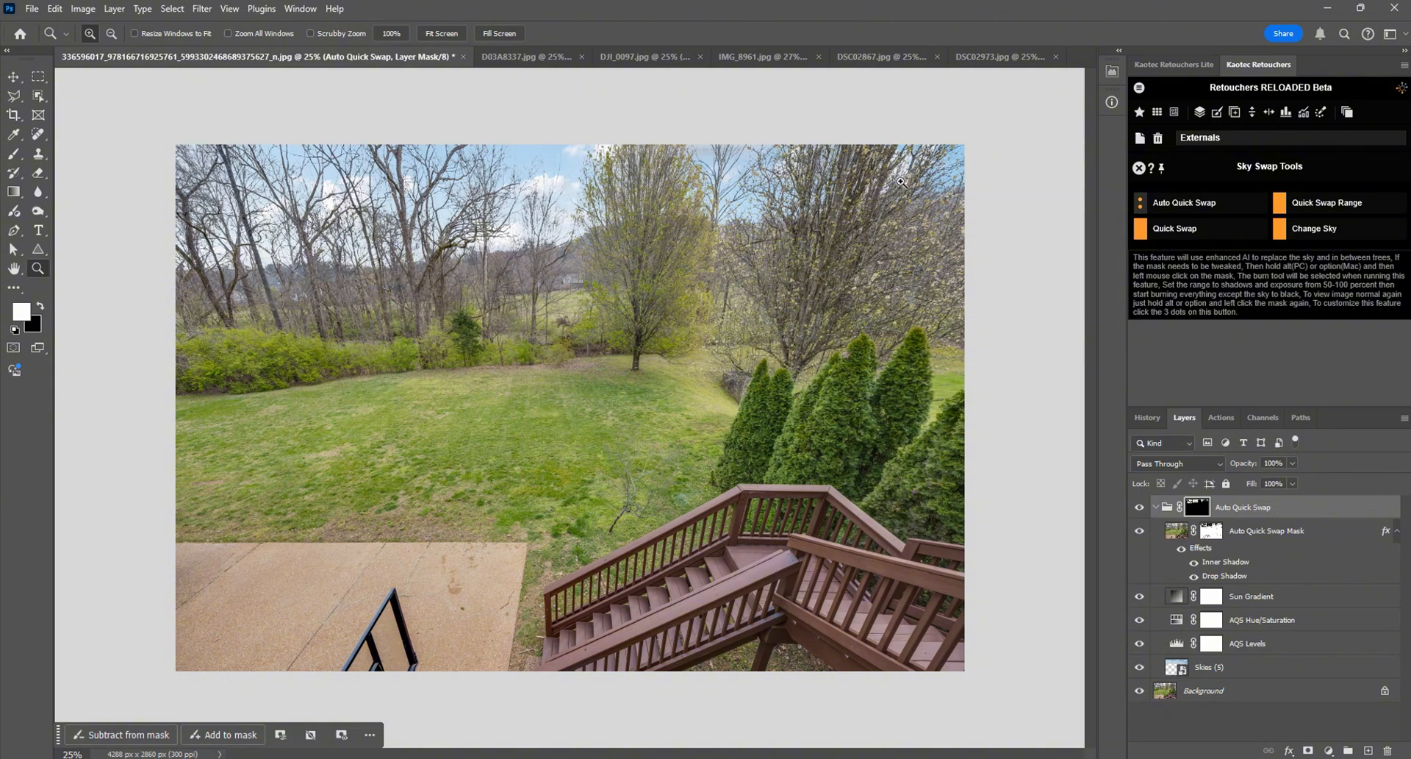
Step: View the Auto Quick Swap group's mask on its own and return to the normal image view
{"action": "key", "text": "alt"}
{"action": "left_click", "coordinate": [1198, 507], "text": "alt"}
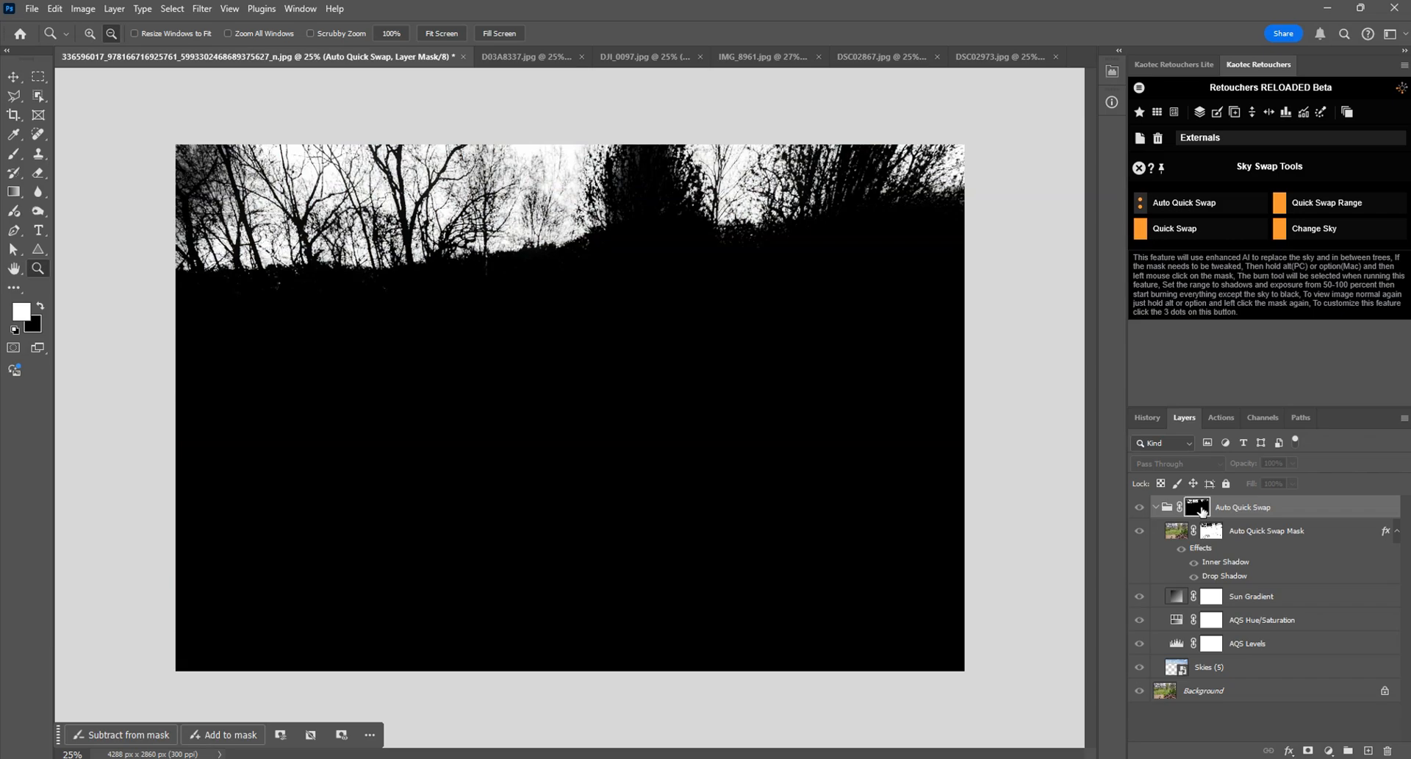
{"action": "left_click", "coordinate": [1199, 507], "text": "alt"}
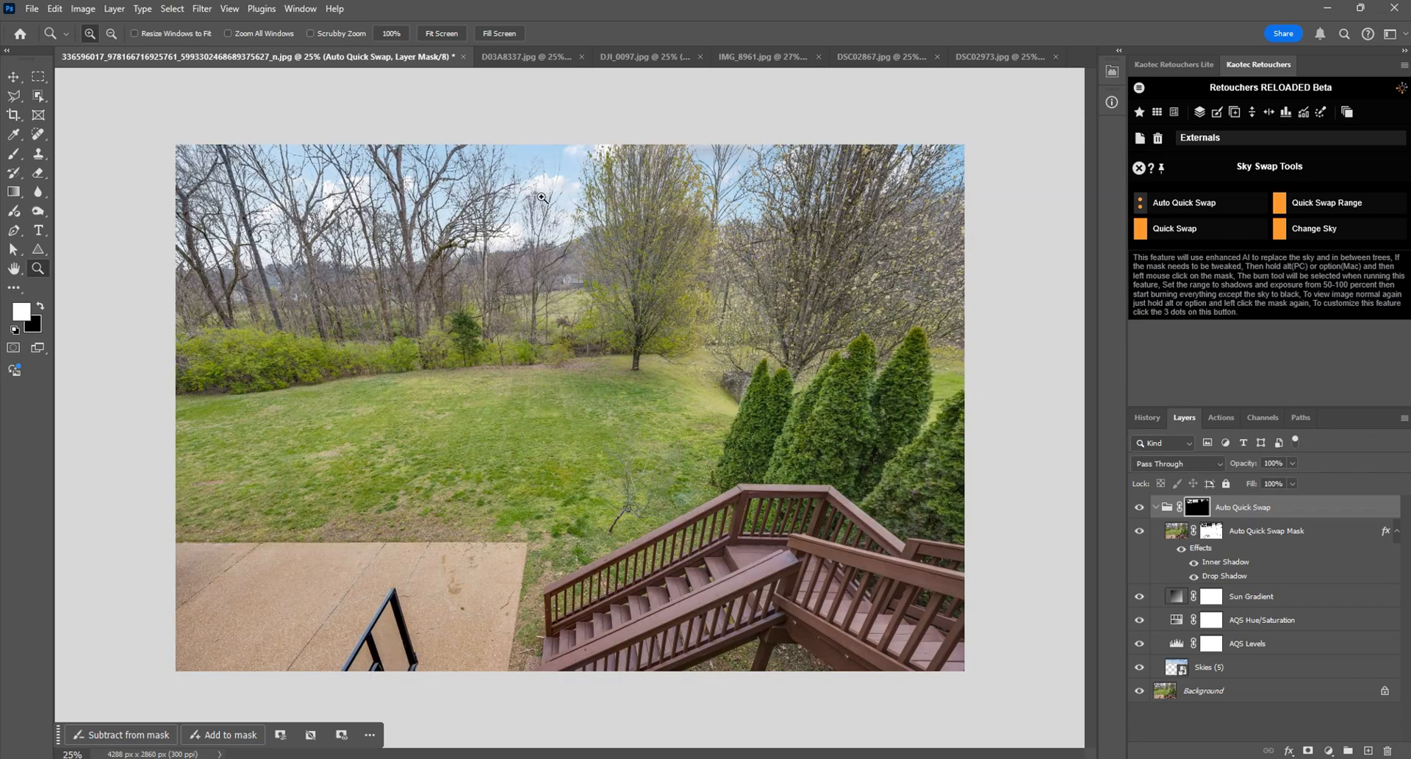
Step: Examine the sky between the bare trees up close, comparing the image with the Auto Quick Swap group hidden and shown
{"action": "left_click", "coordinate": [542, 197]}
{"action": "left_click_drag", "start_coordinate": [541, 197], "coordinate": [391, 320]}
{"action": "left_click", "coordinate": [543, 285]}
{"action": "left_click_drag", "start_coordinate": [698, 323], "coordinate": [776, 308]}
{"action": "scroll", "coordinate": [316, 287], "scroll_direction": "down", "scroll_amount": 4}
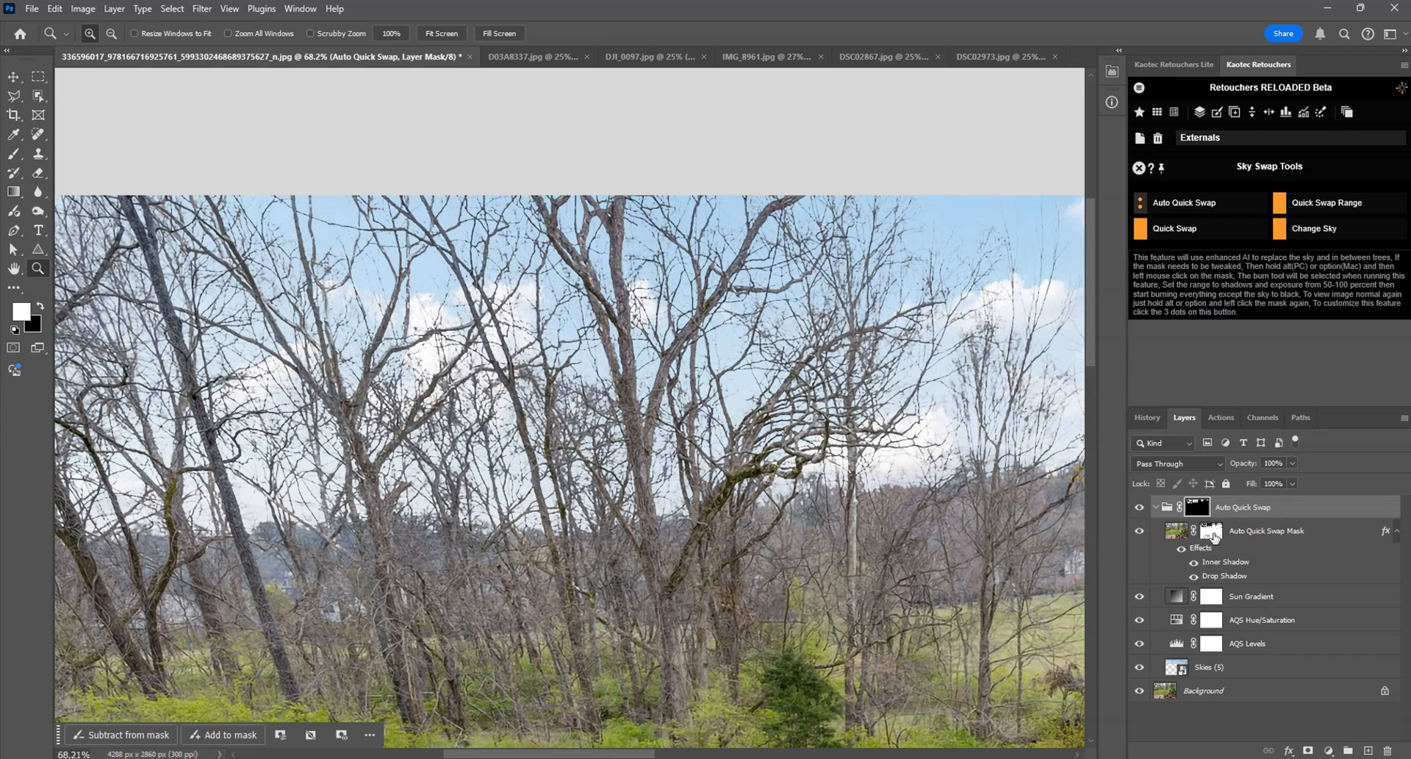
{"action": "left_click", "coordinate": [1141, 508]}
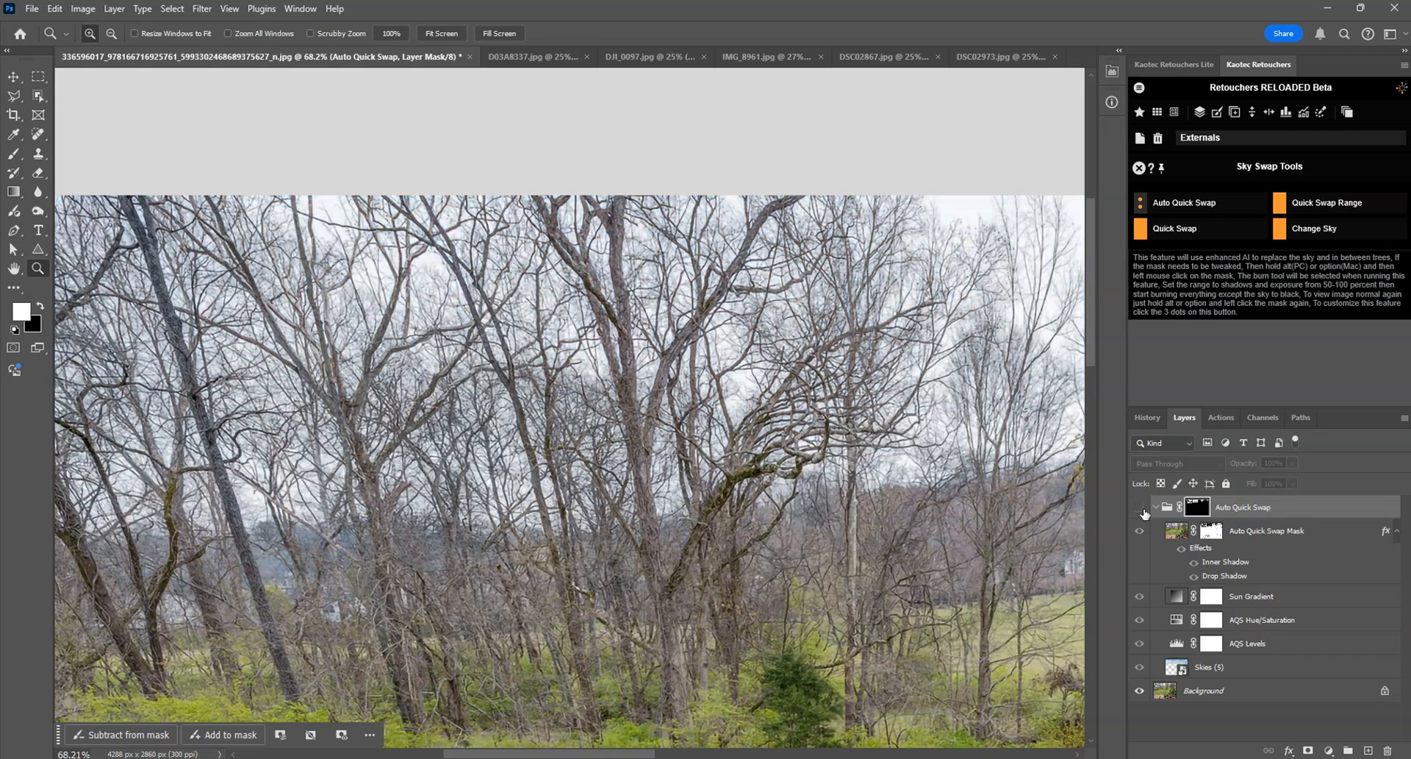
{"action": "left_click", "coordinate": [1142, 509]}
{"action": "left_click", "coordinate": [1142, 509]}
{"action": "left_click", "coordinate": [1211, 534]}
{"action": "left_click", "coordinate": [1141, 507]}
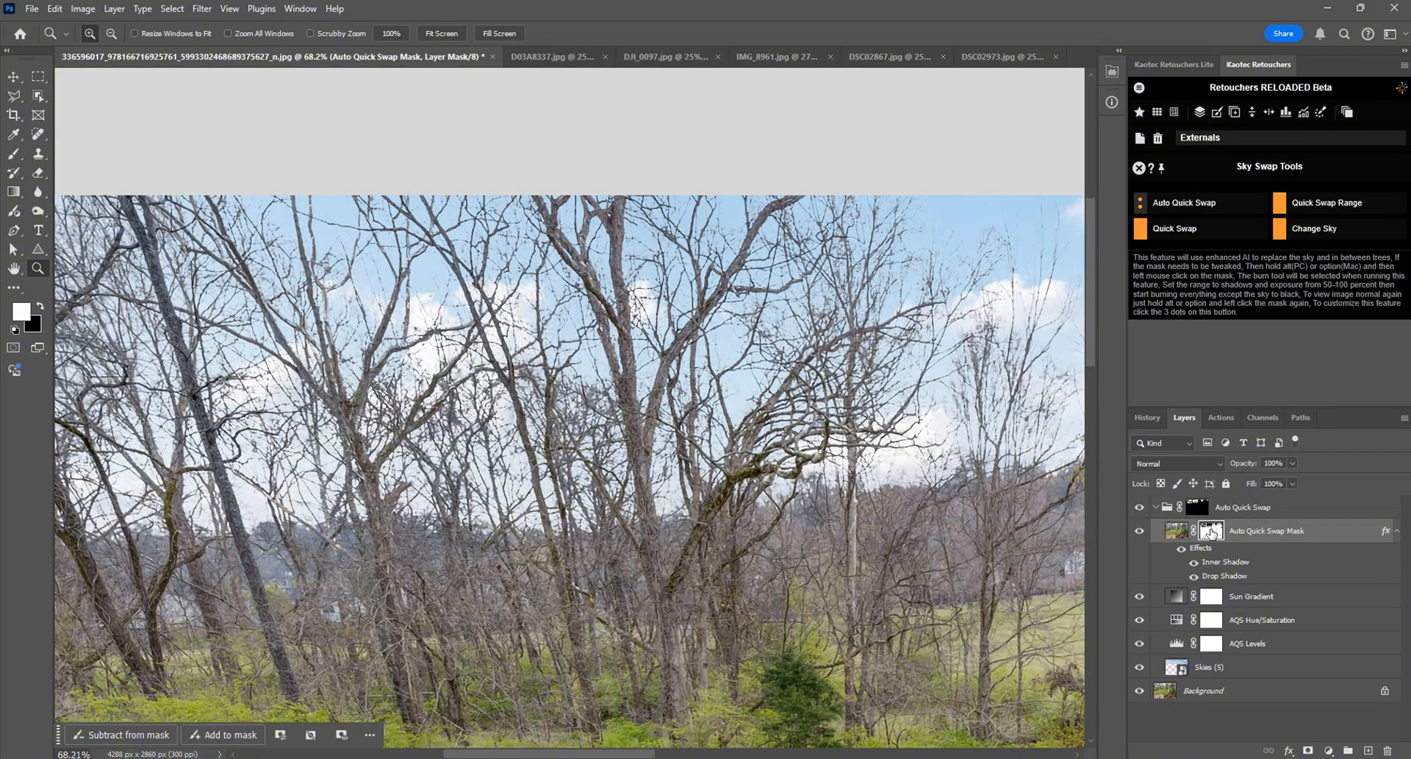
Step: Feather the Auto Quick Swap Mask layer's mask to 154.2 px and check the softened sky around the trees
{"action": "double_click", "coordinate": [1211, 531]}
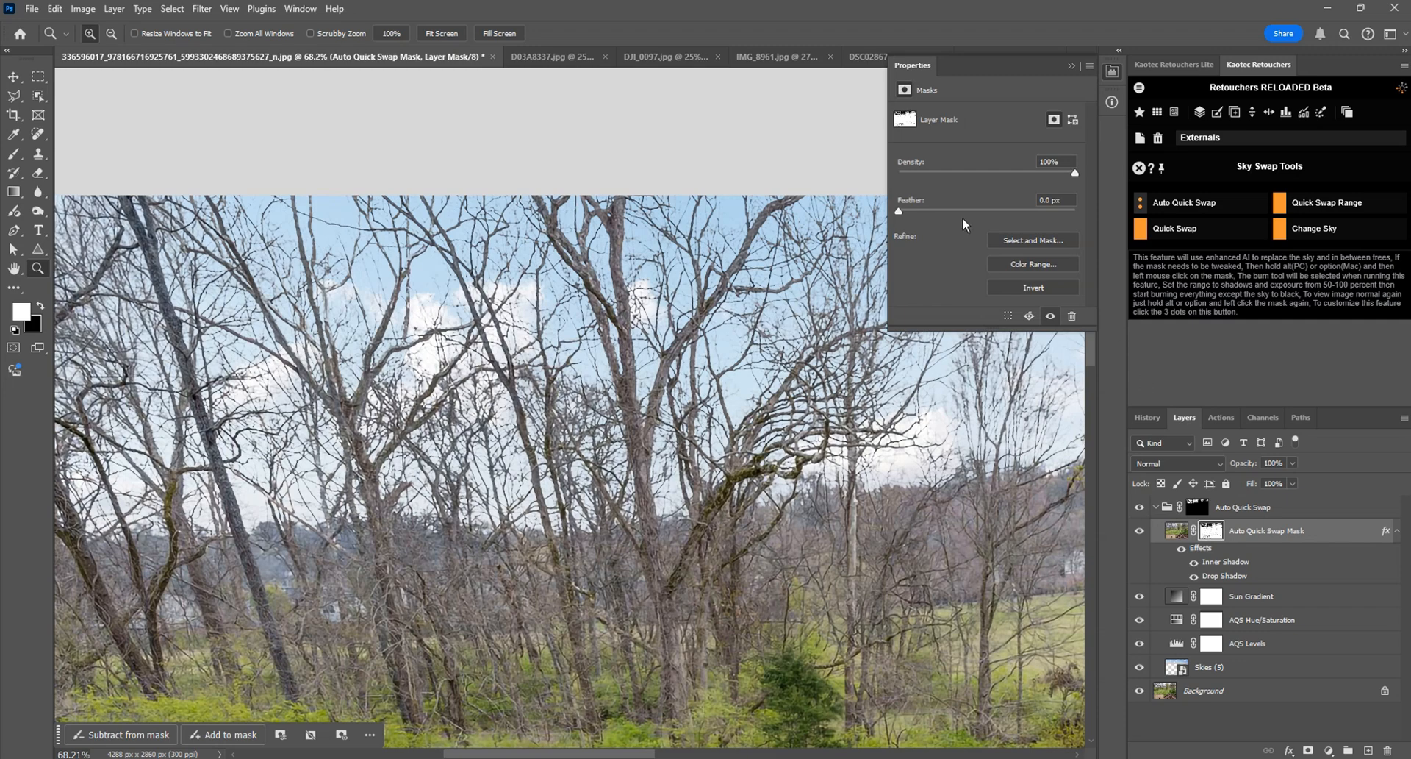
{"action": "left_click_drag", "start_coordinate": [901, 216], "coordinate": [1039, 222]}
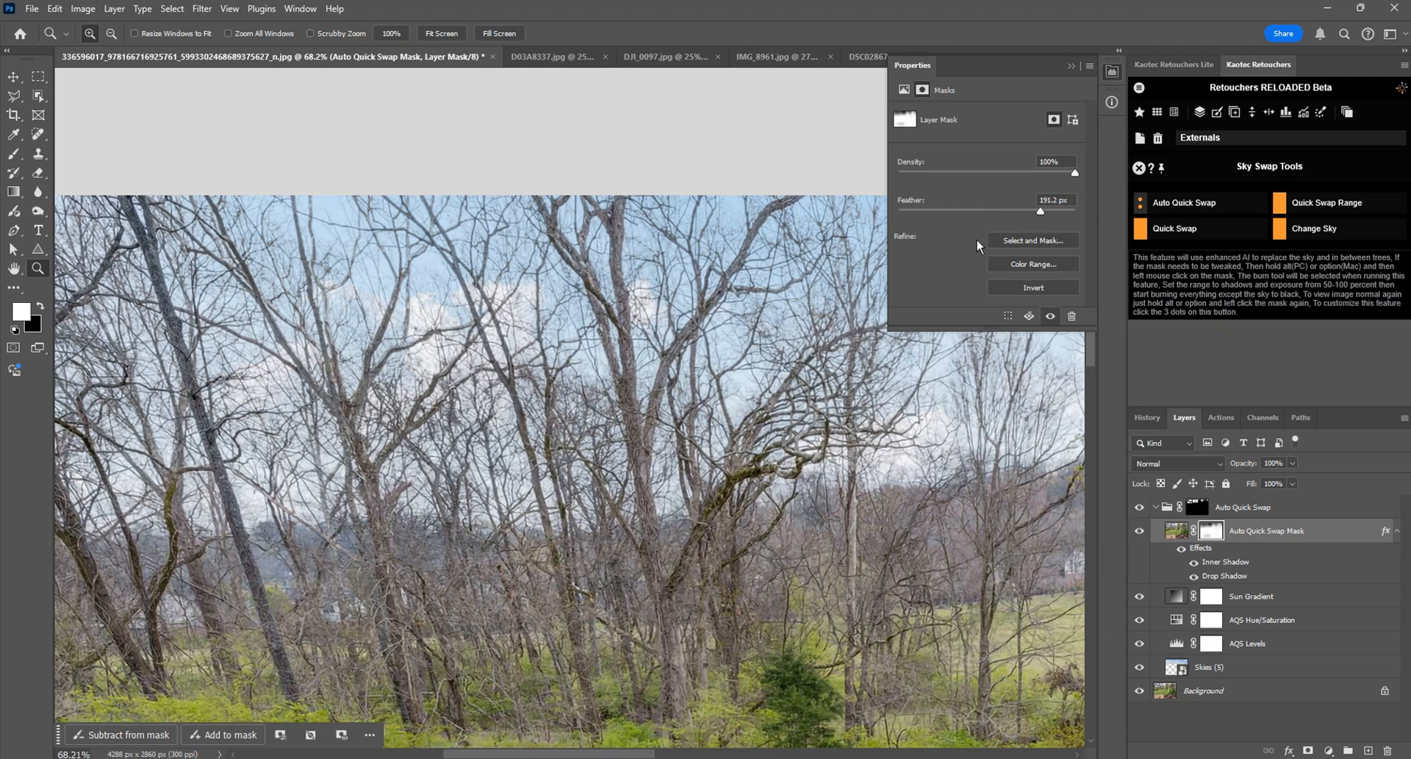
{"action": "left_click_drag", "start_coordinate": [1044, 216], "coordinate": [1036, 223]}
{"action": "scroll", "coordinate": [763, 322], "scroll_direction": "down", "scroll_amount": 5}
{"action": "scroll", "coordinate": [751, 338], "scroll_direction": "up", "scroll_amount": 5}
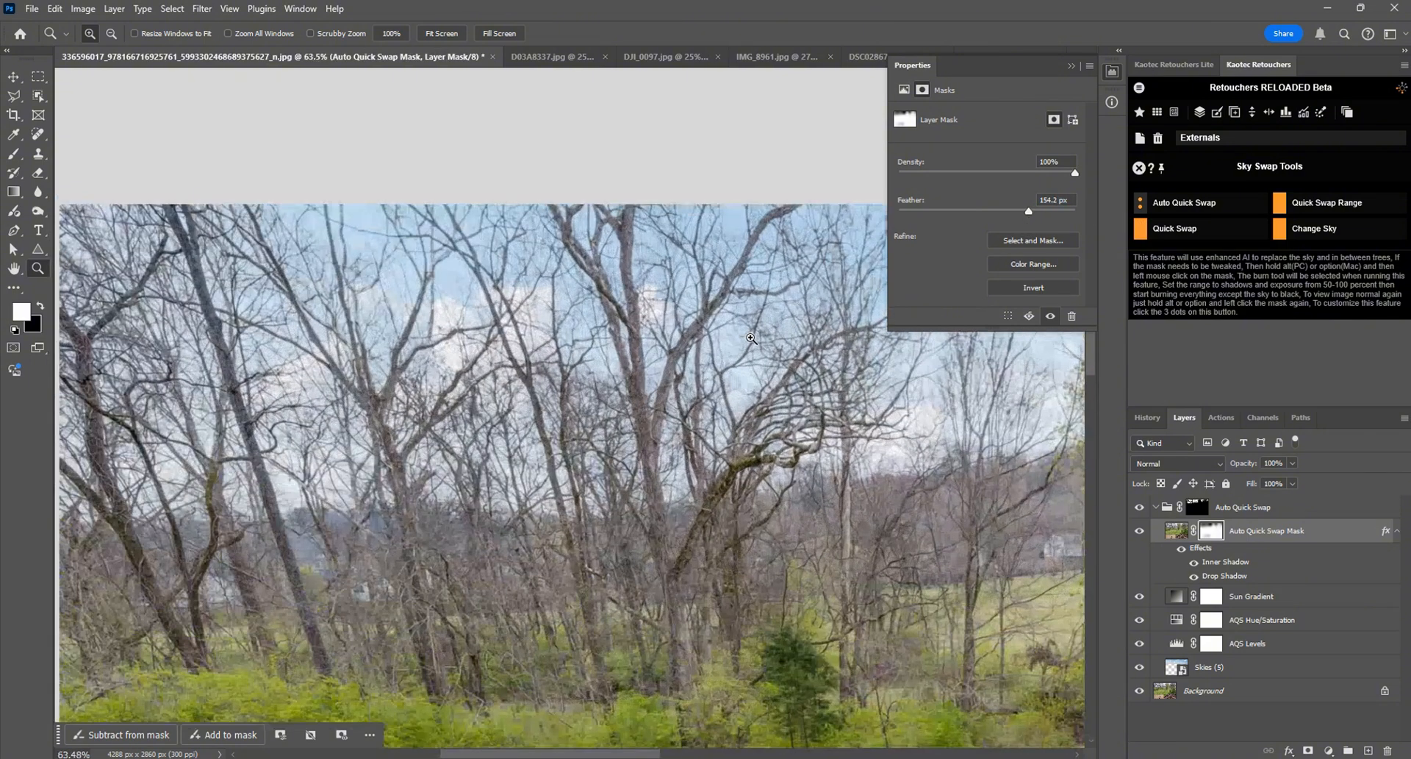
{"action": "left_click_drag", "start_coordinate": [845, 338], "coordinate": [219, 353]}
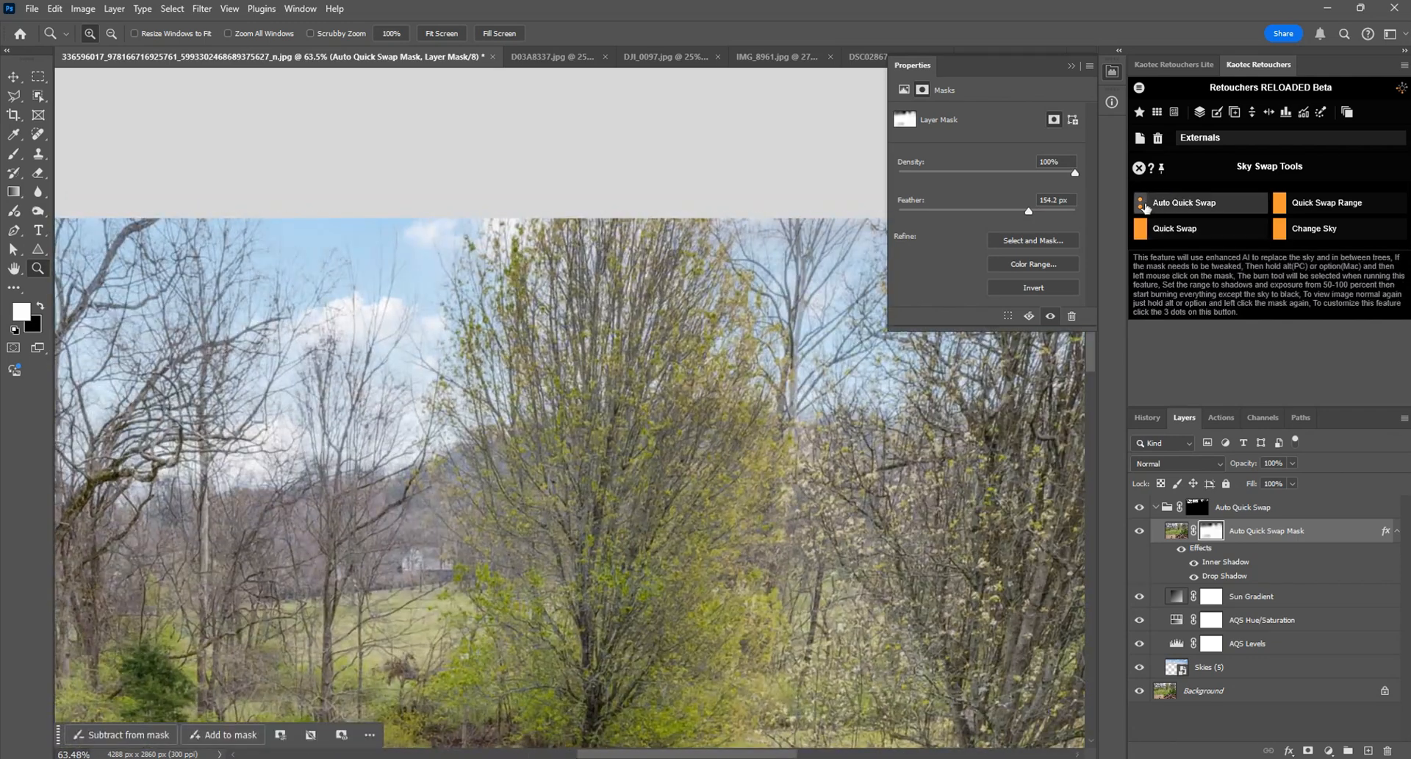
Step: Set the Blend Edge value to 150 in the Auto Quick Swap options
{"action": "left_click", "coordinate": [1142, 205]}
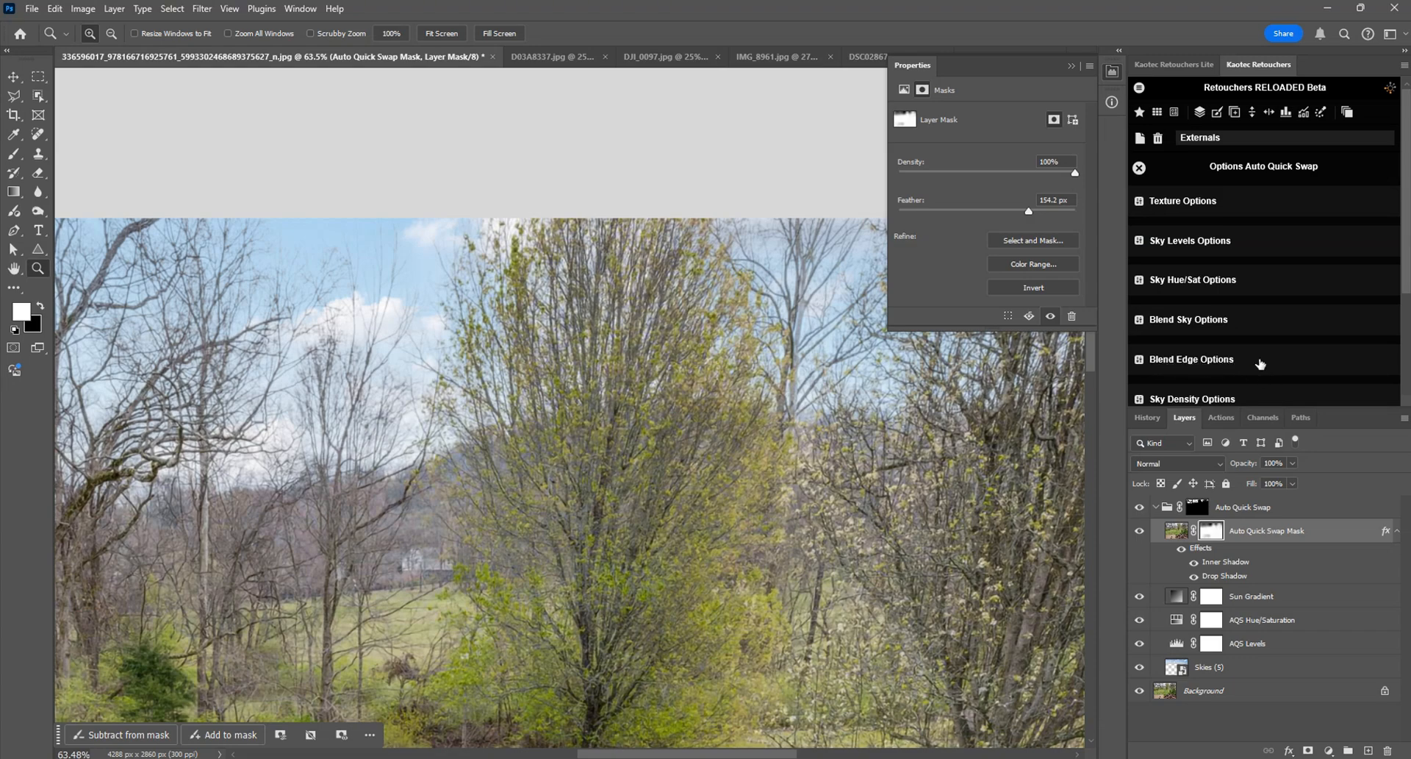
{"action": "left_click", "coordinate": [1264, 364]}
{"action": "scroll", "coordinate": [1404, 240], "scroll_direction": "down", "scroll_amount": 5}
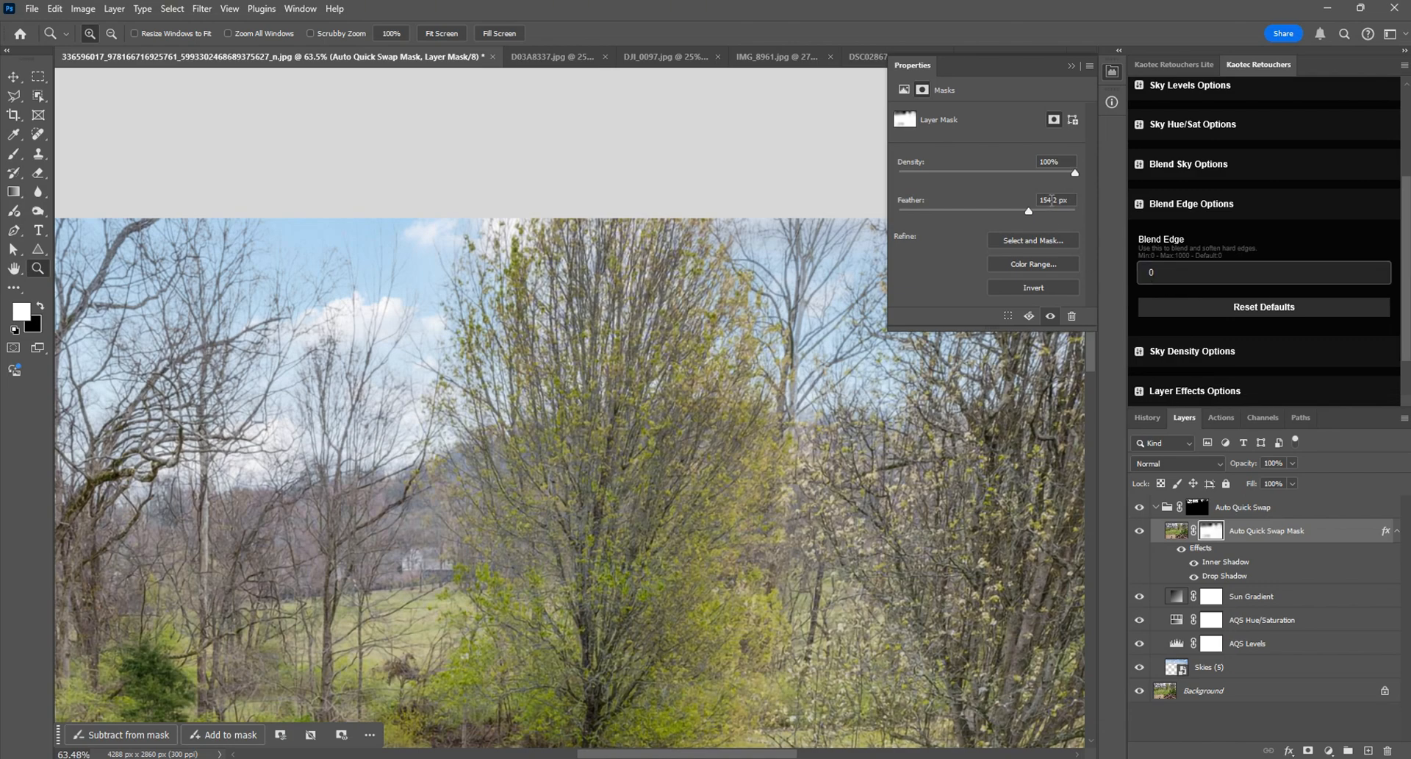
{"action": "left_click", "coordinate": [1059, 199]}
{"action": "left_click", "coordinate": [1169, 276]}
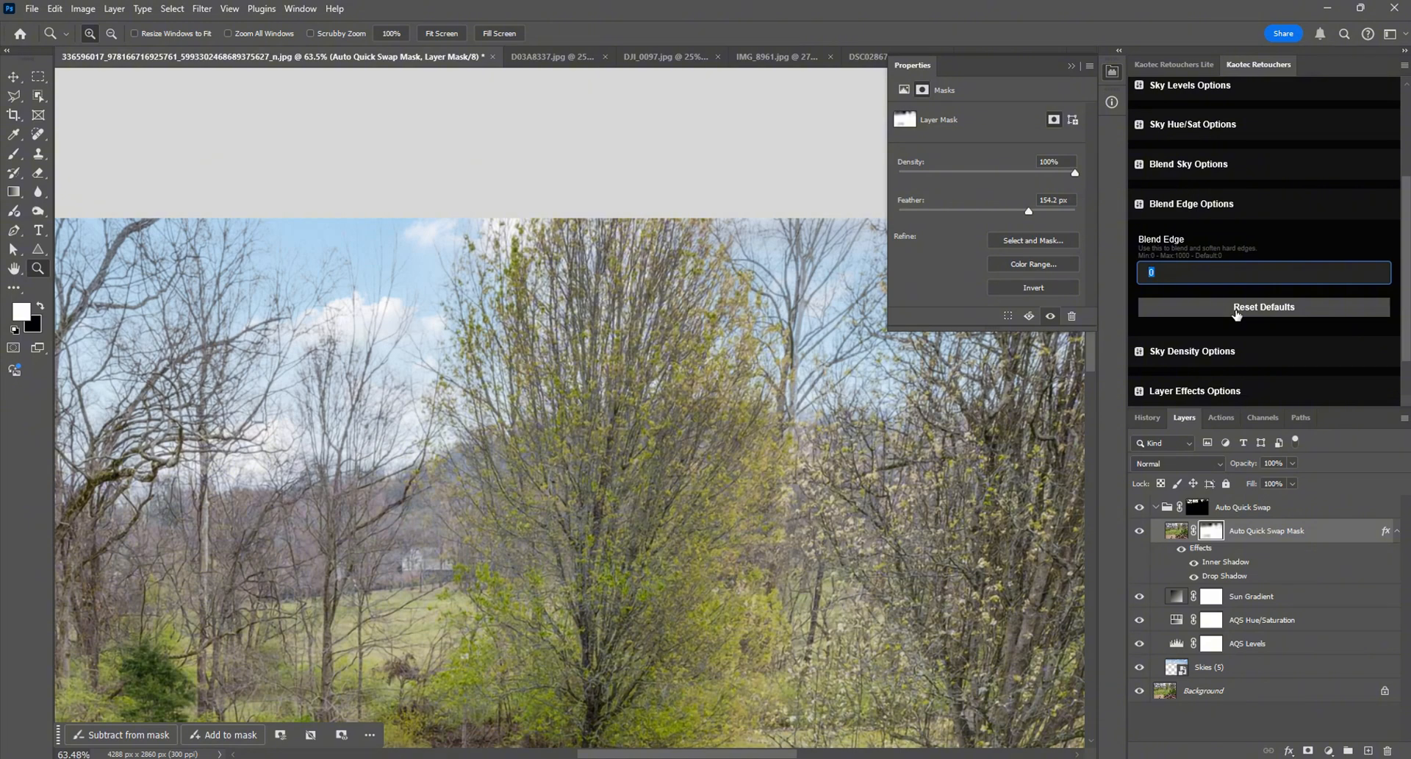
{"action": "type", "text": "150"}
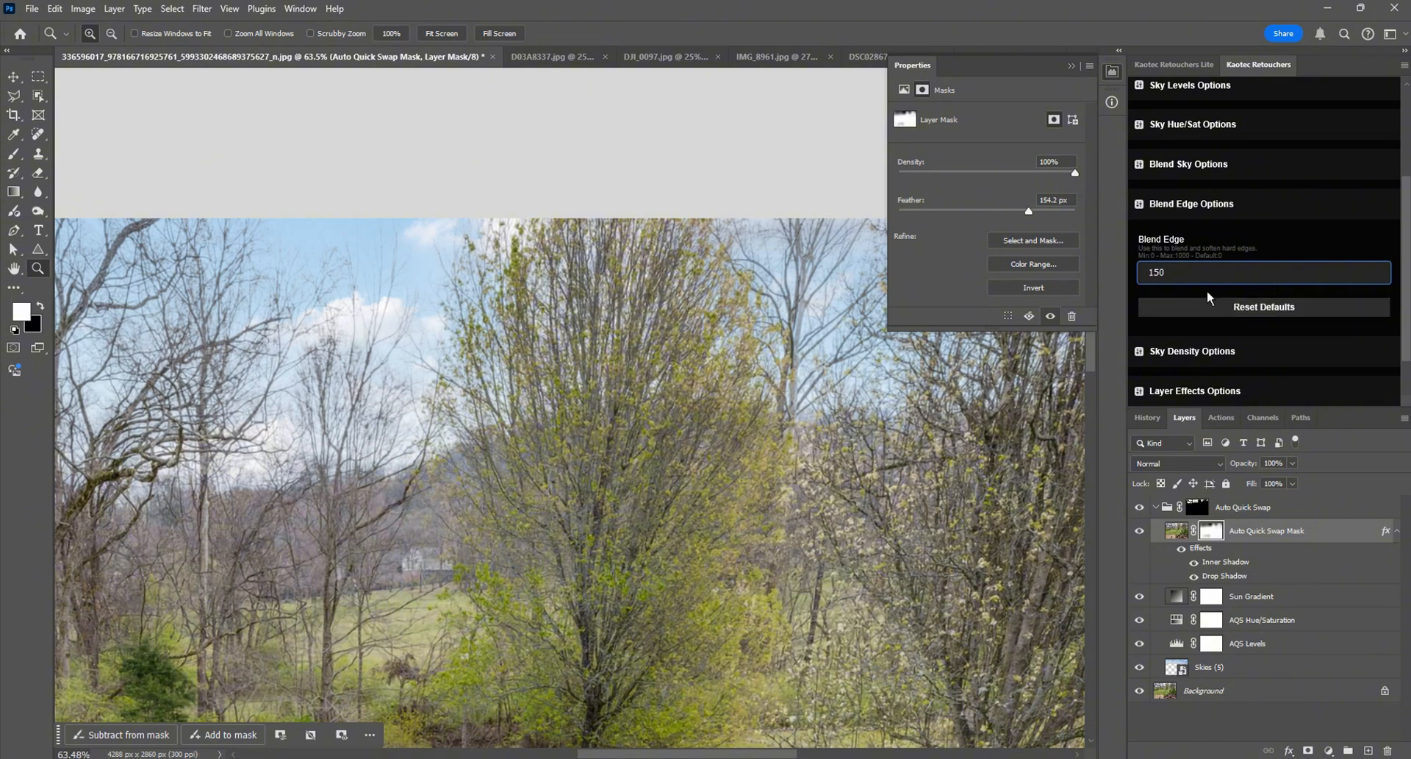
{"action": "left_click", "coordinate": [1254, 211]}
{"action": "scroll", "coordinate": [1259, 200], "scroll_direction": "up", "scroll_amount": 2}
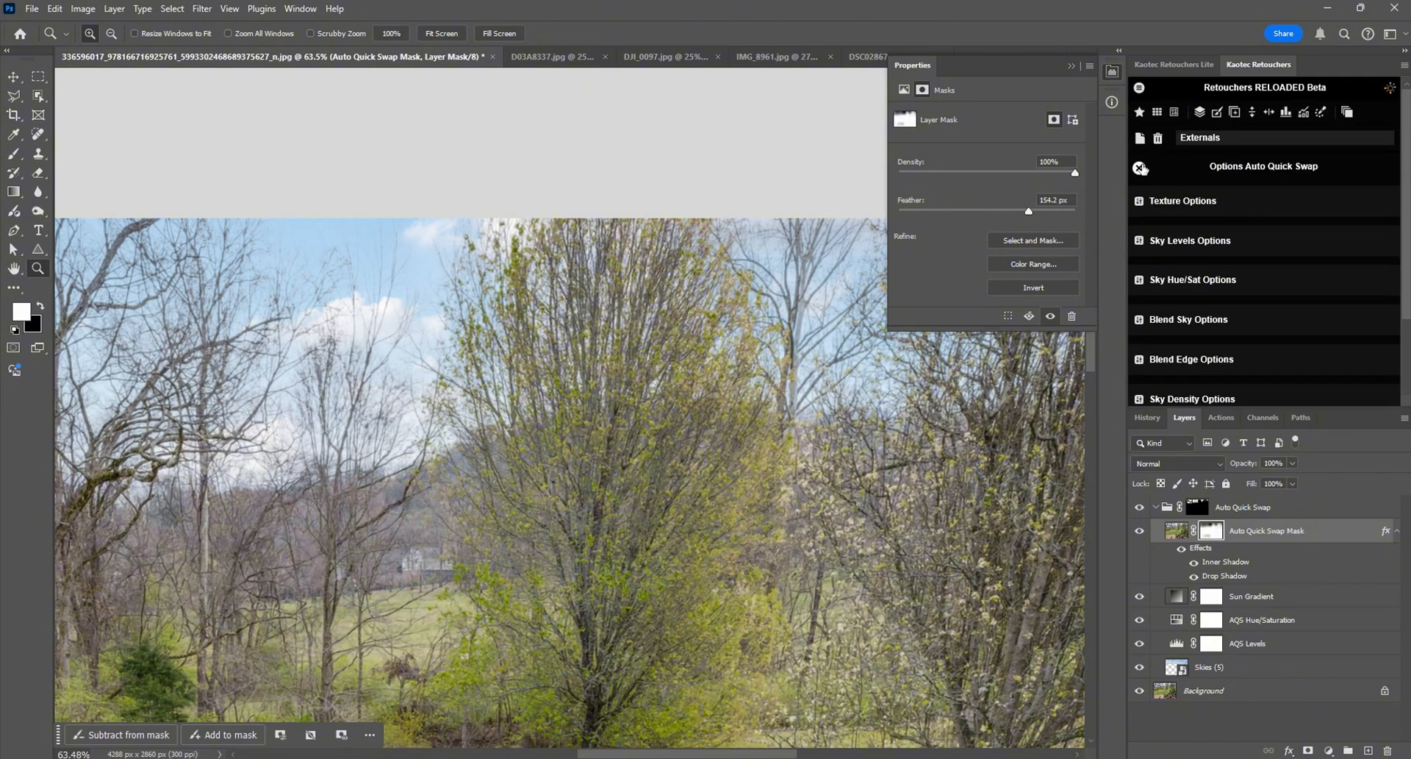
{"action": "left_click", "coordinate": [1140, 166]}
Step: Delete the existing Auto Quick Swap group and run Auto Quick Swap on the photo again
{"action": "left_click", "coordinate": [1112, 71]}
{"action": "key", "text": "ctrl+0"}
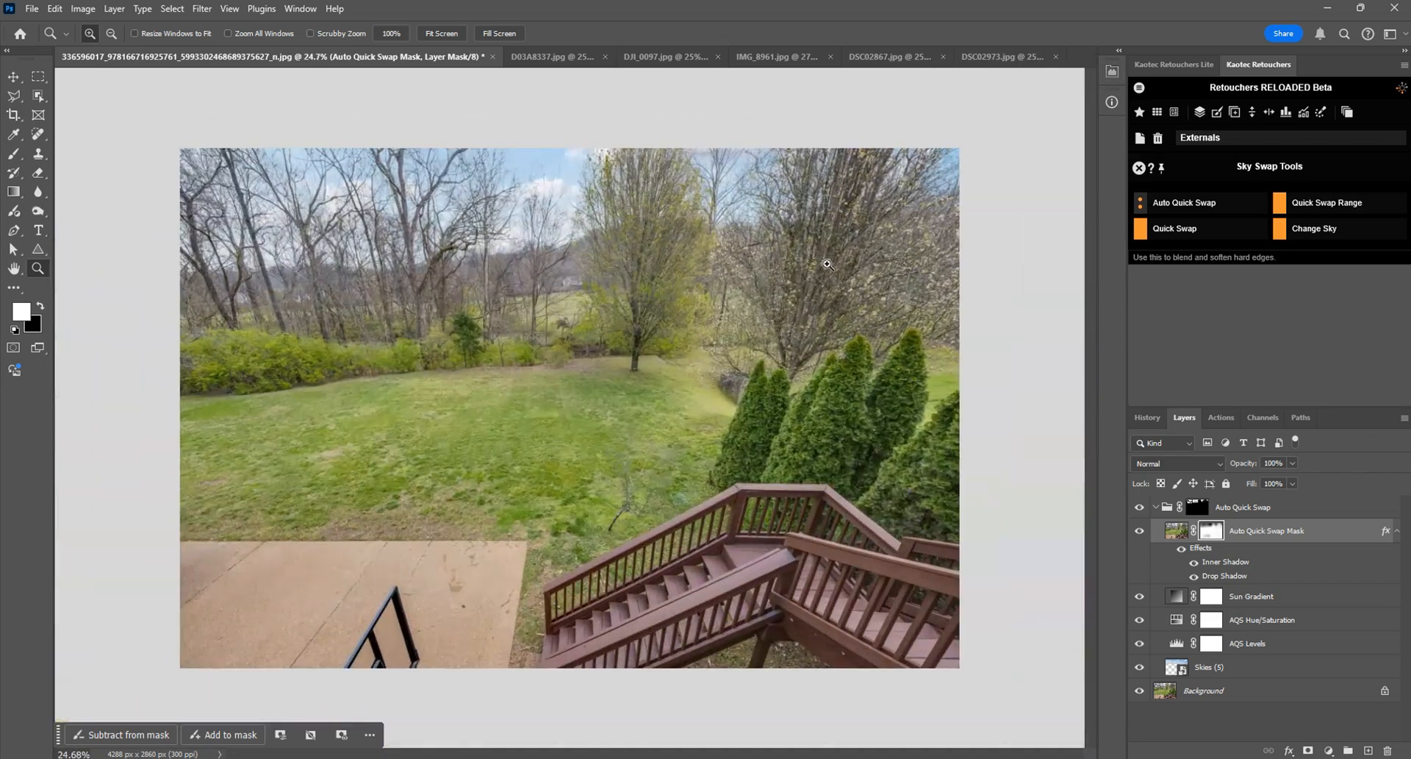
{"action": "left_click_drag", "start_coordinate": [1165, 514], "coordinate": [1388, 749]}
{"action": "mouse_move", "coordinate": [1199, 210]}
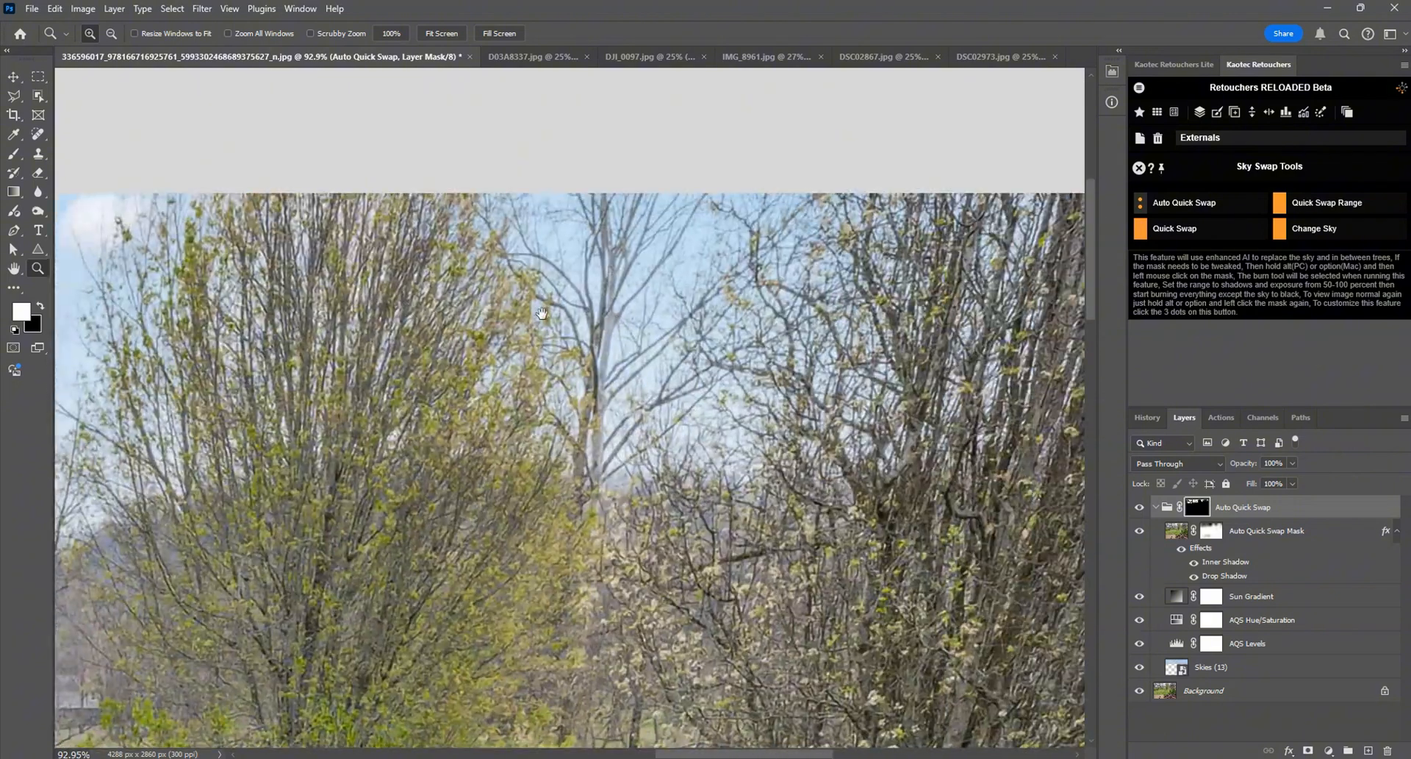
Step: Try stronger feathering on the Auto Quick Swap Mask layer's mask, such as 296.3 px, and set its feather to 0 px
{"action": "left_click", "coordinate": [1139, 508]}
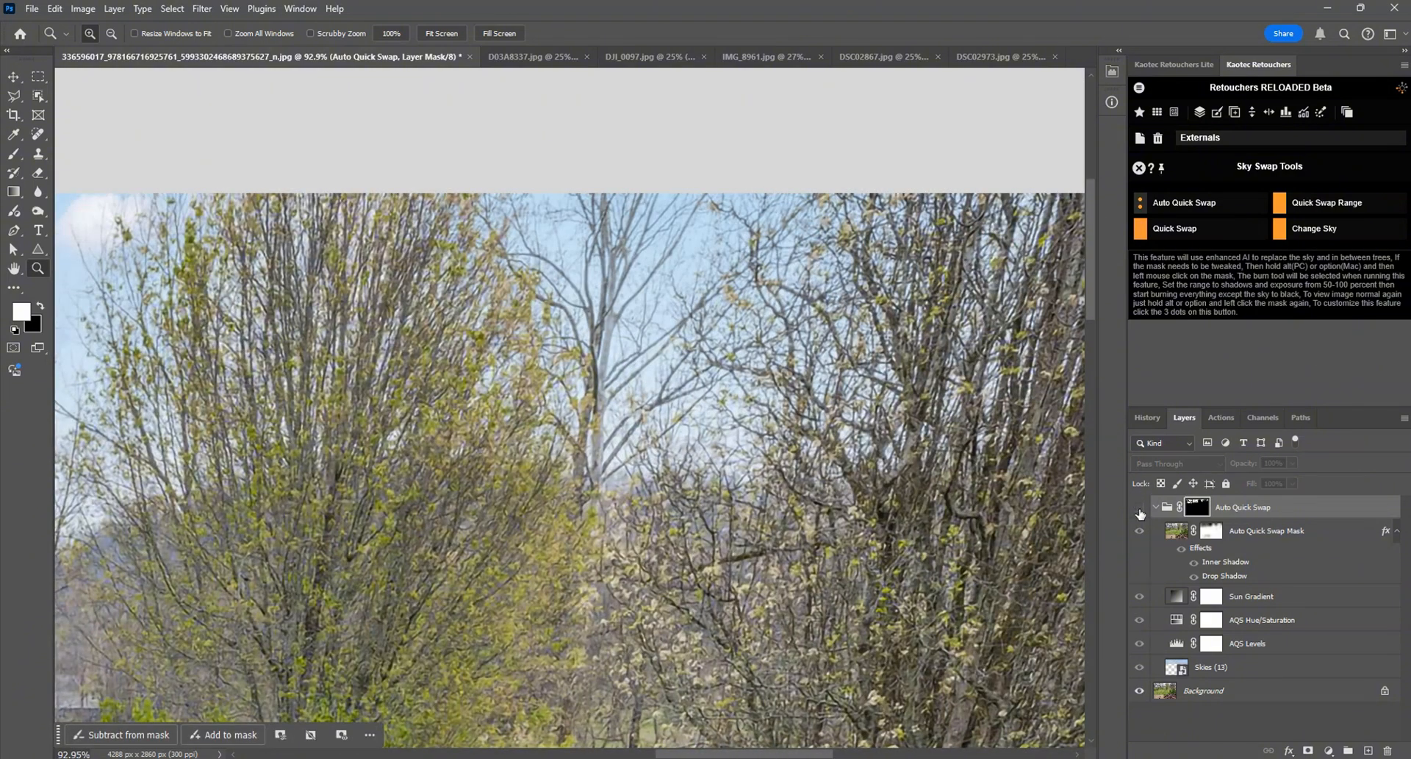
{"action": "double_click", "coordinate": [1211, 531]}
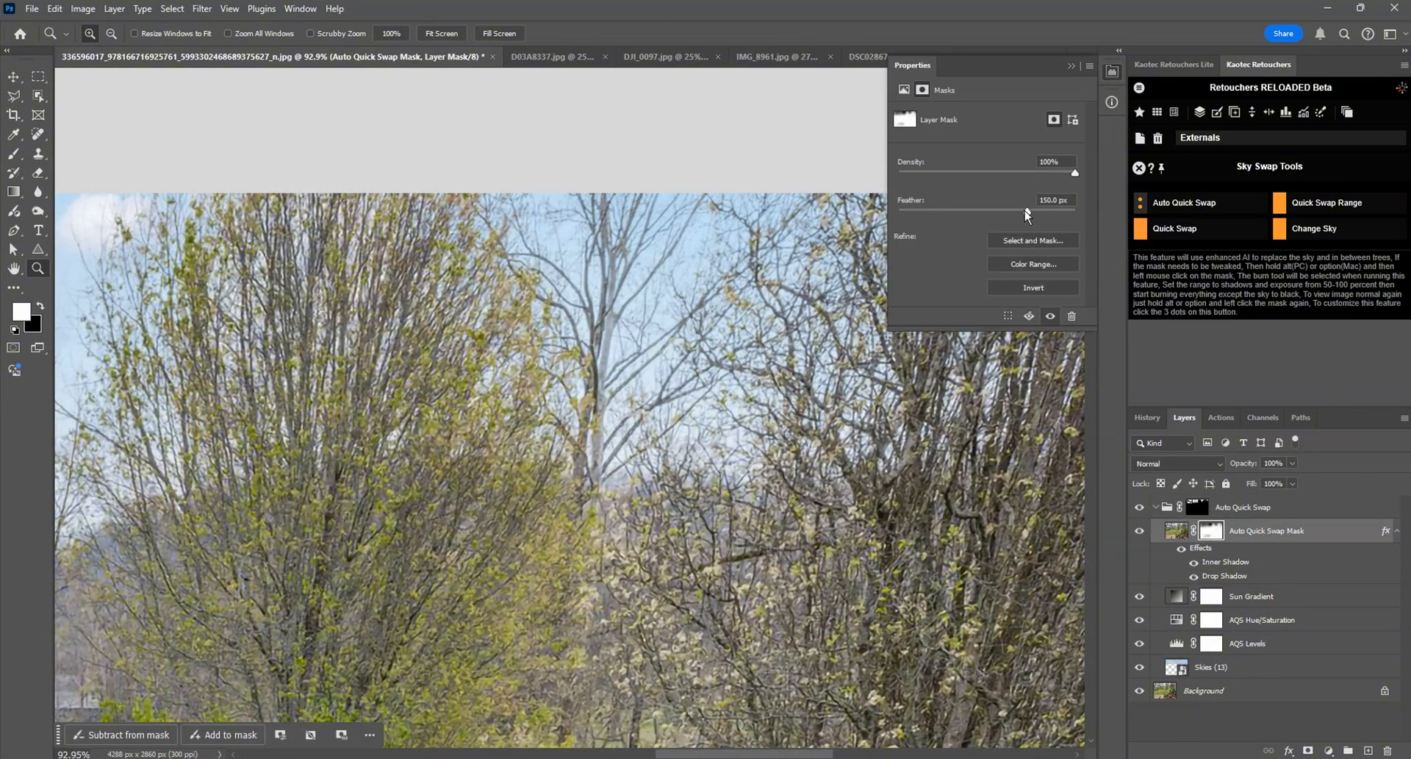
{"action": "mouse_move", "coordinate": [1027, 211]}
{"action": "left_mouse_down"}
{"action": "mouse_move", "coordinate": [1079, 219]}
{"action": "mouse_move", "coordinate": [1028, 217]}
{"action": "left_mouse_up"}
{"action": "left_click", "coordinate": [1063, 219]}
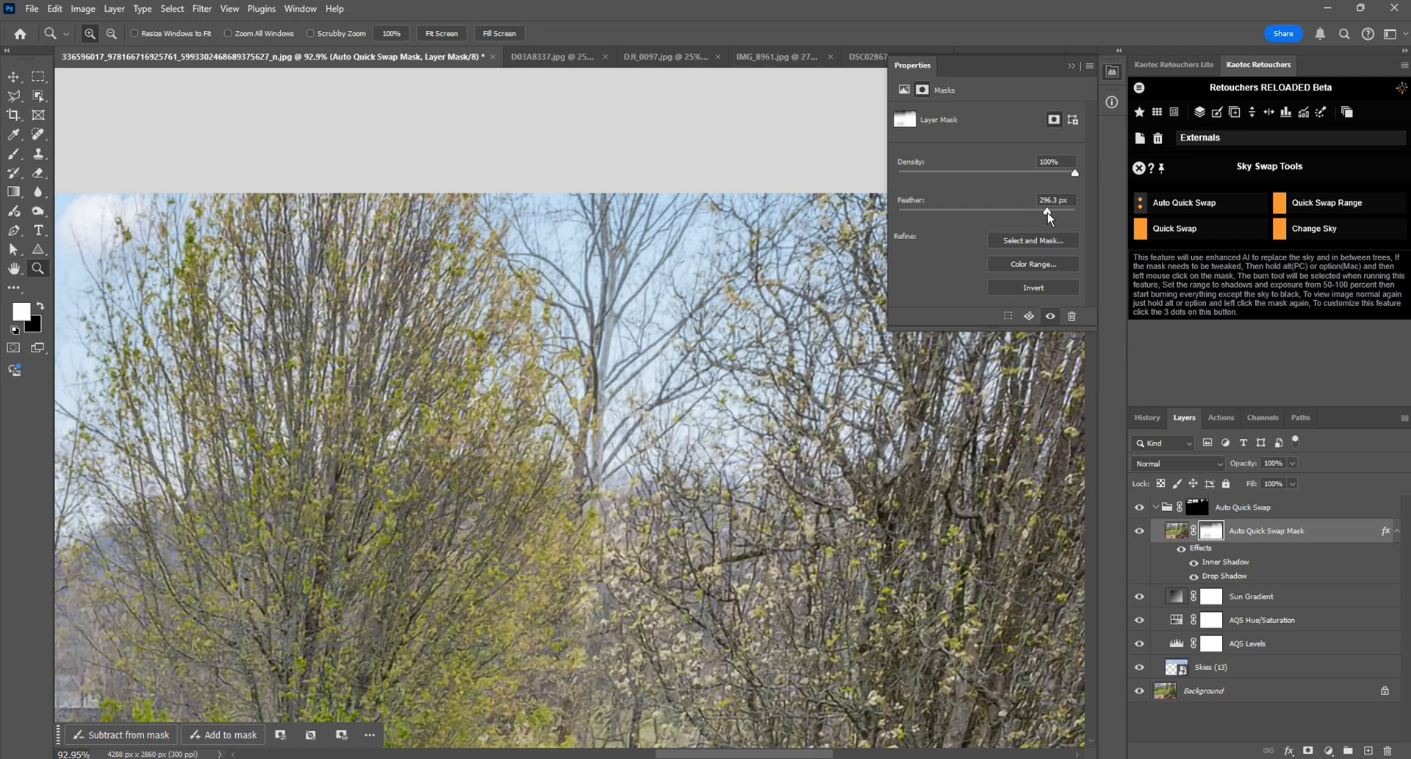
{"action": "left_click_drag", "start_coordinate": [1048, 215], "coordinate": [817, 199]}
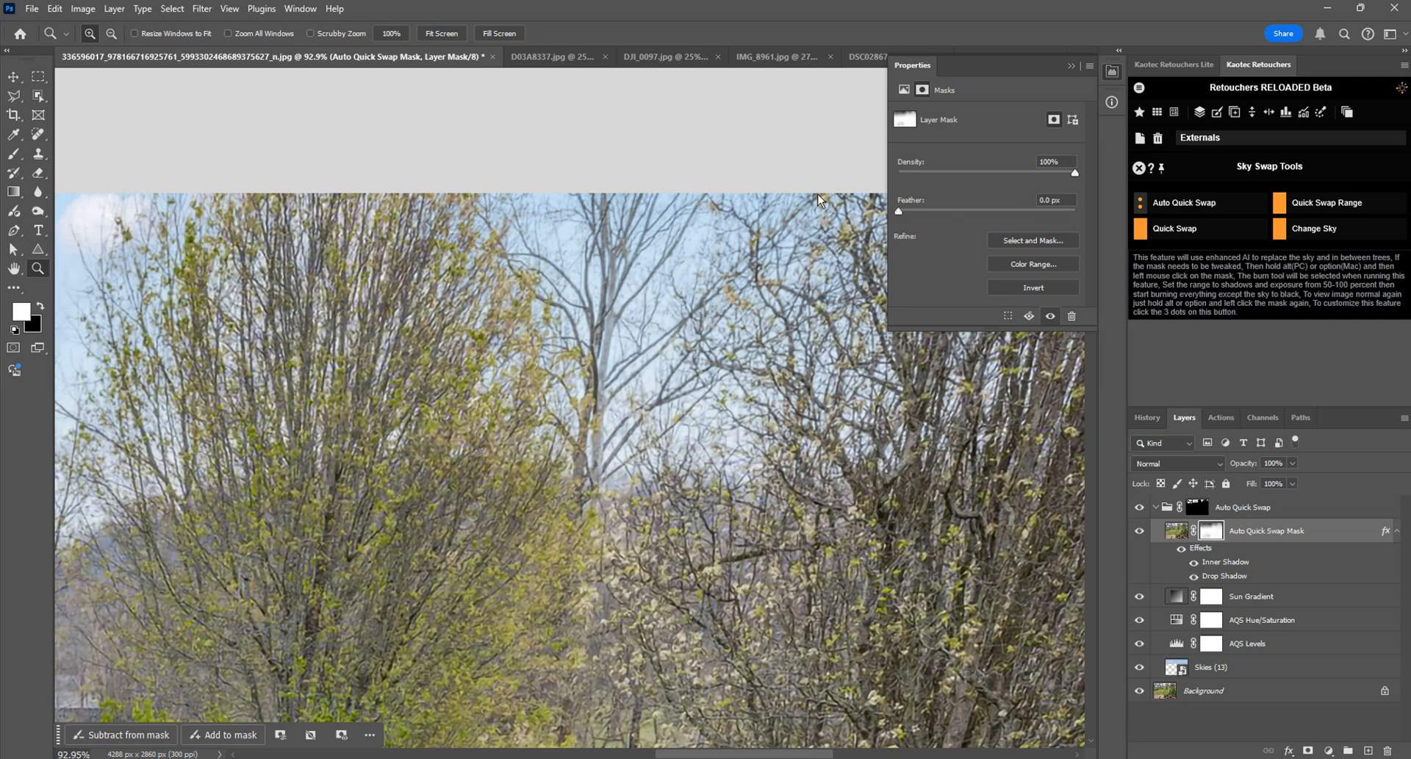
{"action": "left_click", "coordinate": [1114, 72]}
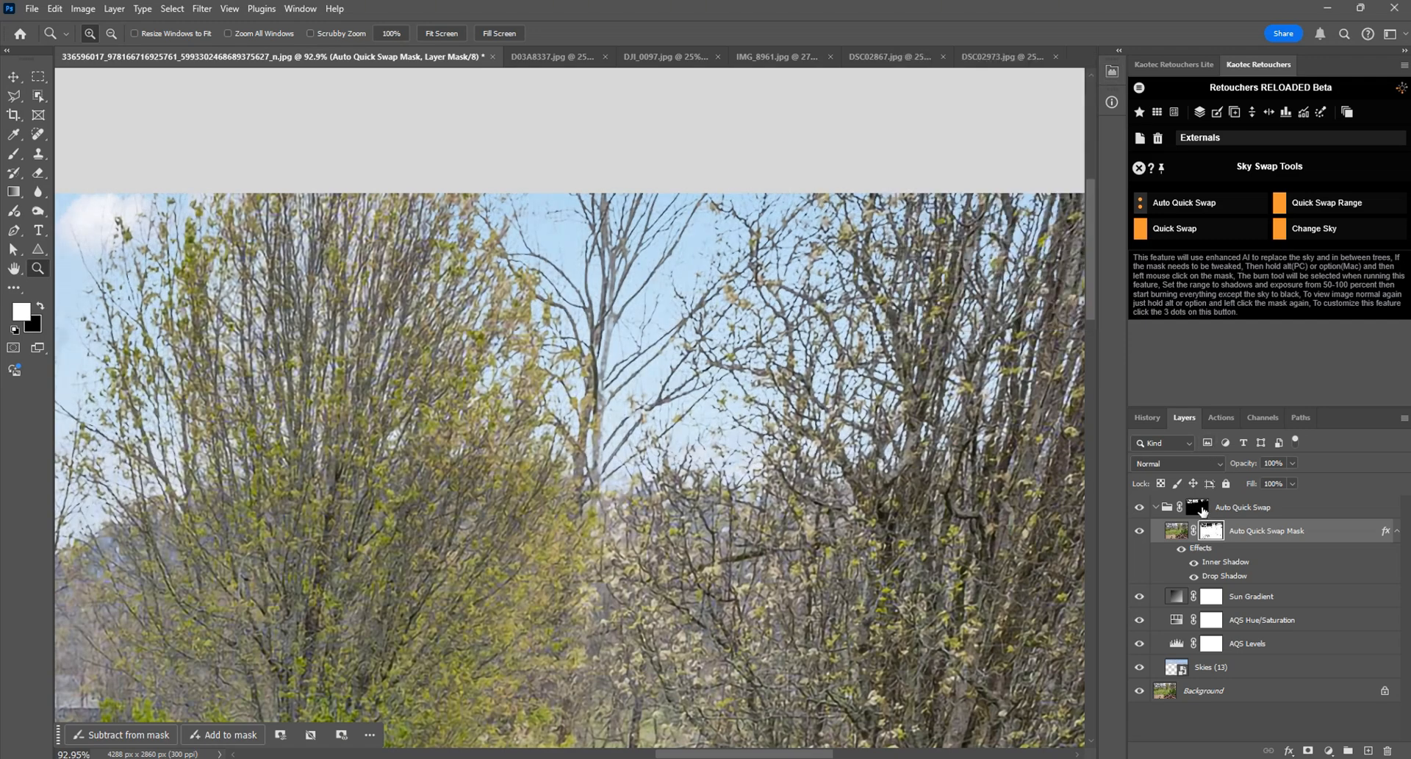
Step: Try a 163.4 px feather on the Auto Quick Swap group's mask and set it back to 0 px
{"action": "double_click", "coordinate": [1200, 507]}
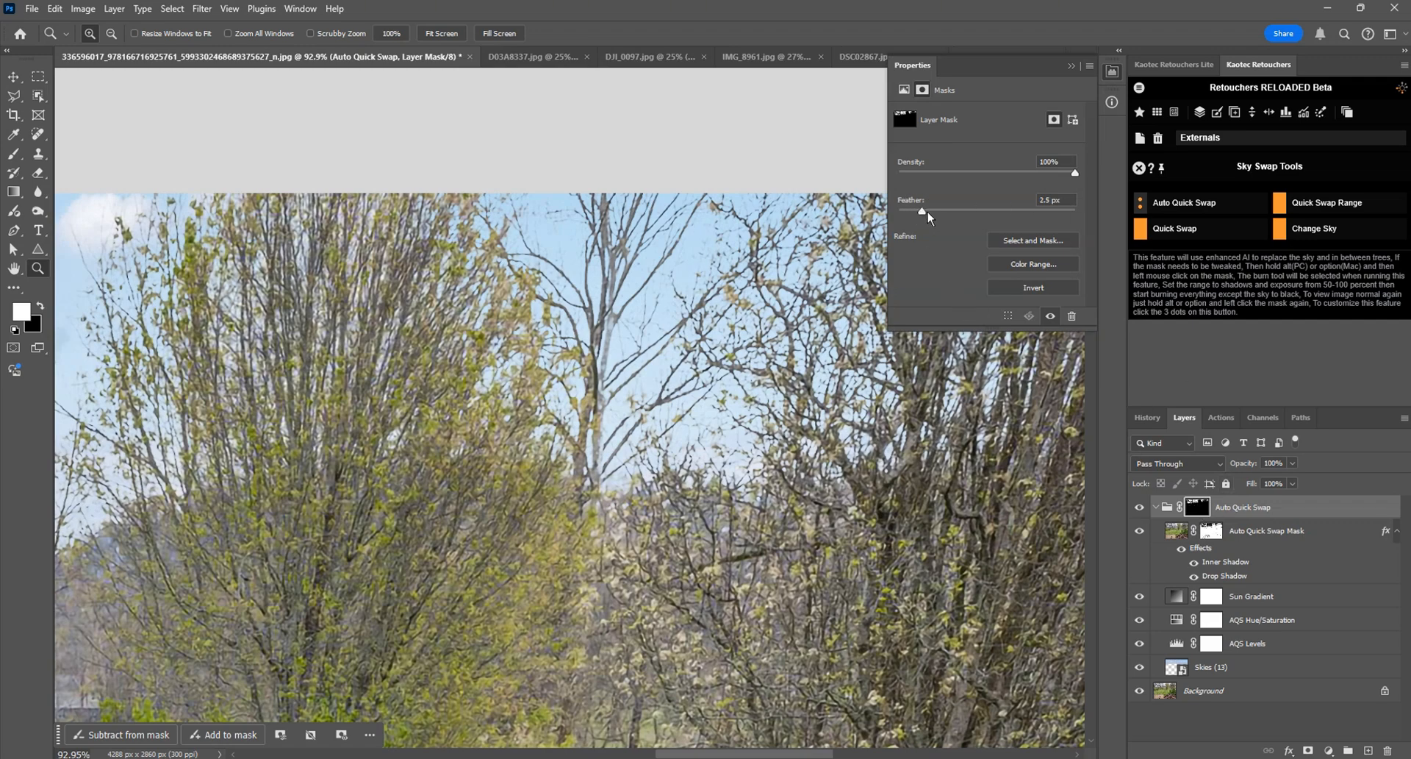
{"action": "left_click_drag", "start_coordinate": [927, 211], "coordinate": [1032, 211]}
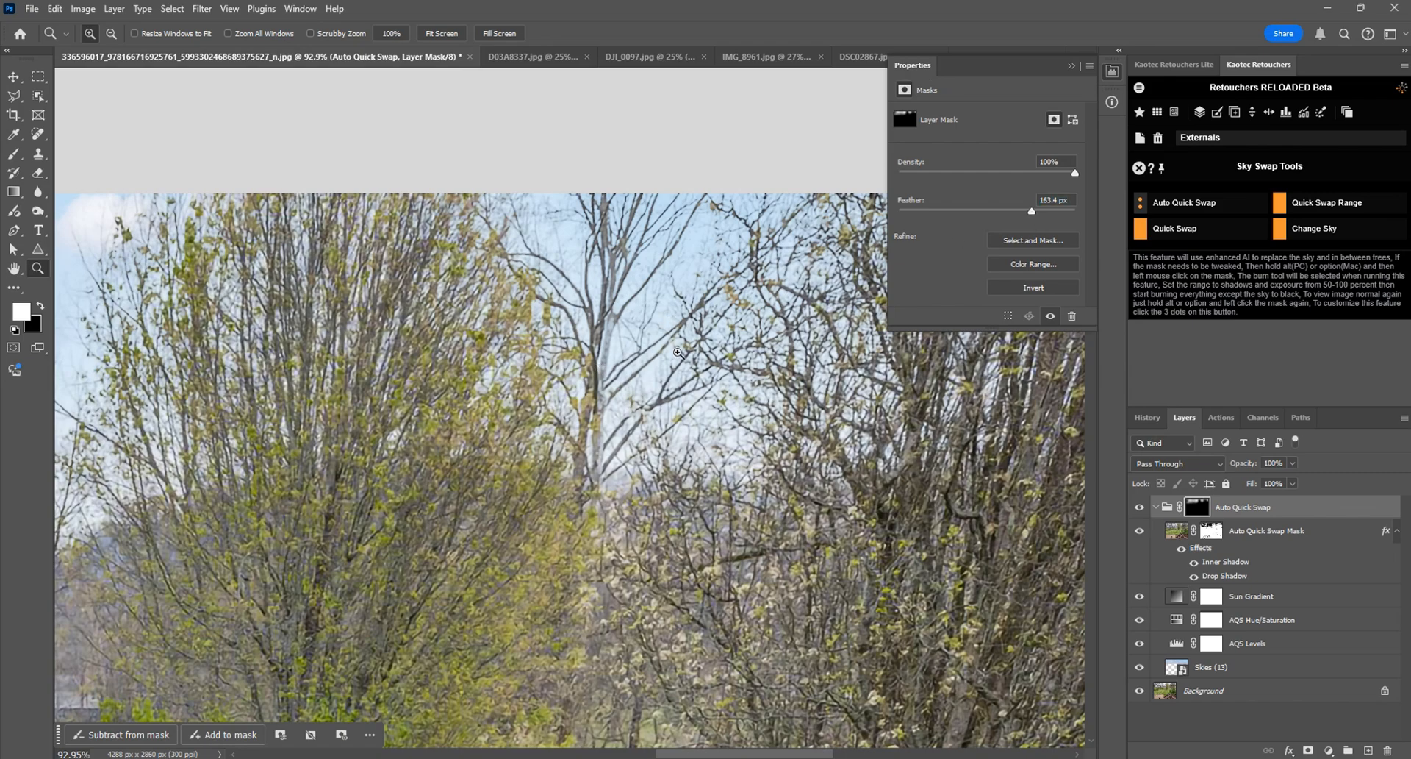
{"action": "scroll", "coordinate": [657, 339], "scroll_direction": "down", "scroll_amount": 12}
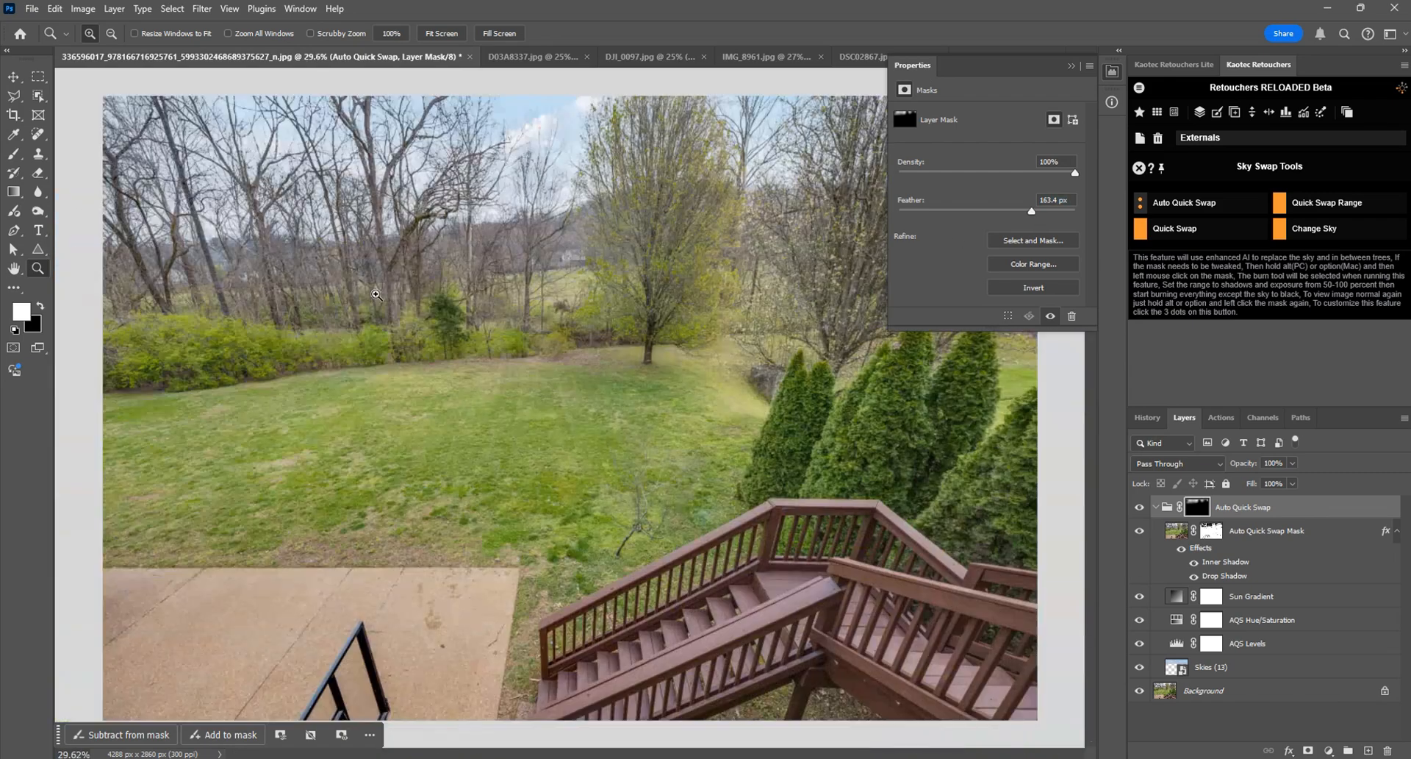
{"action": "mouse_move", "coordinate": [1028, 212]}
{"action": "left_mouse_down"}
{"action": "mouse_move", "coordinate": [980, 214]}
{"action": "mouse_move", "coordinate": [1013, 207]}
{"action": "left_mouse_up"}
{"action": "left_click_drag", "start_coordinate": [1047, 212], "coordinate": [858, 184]}
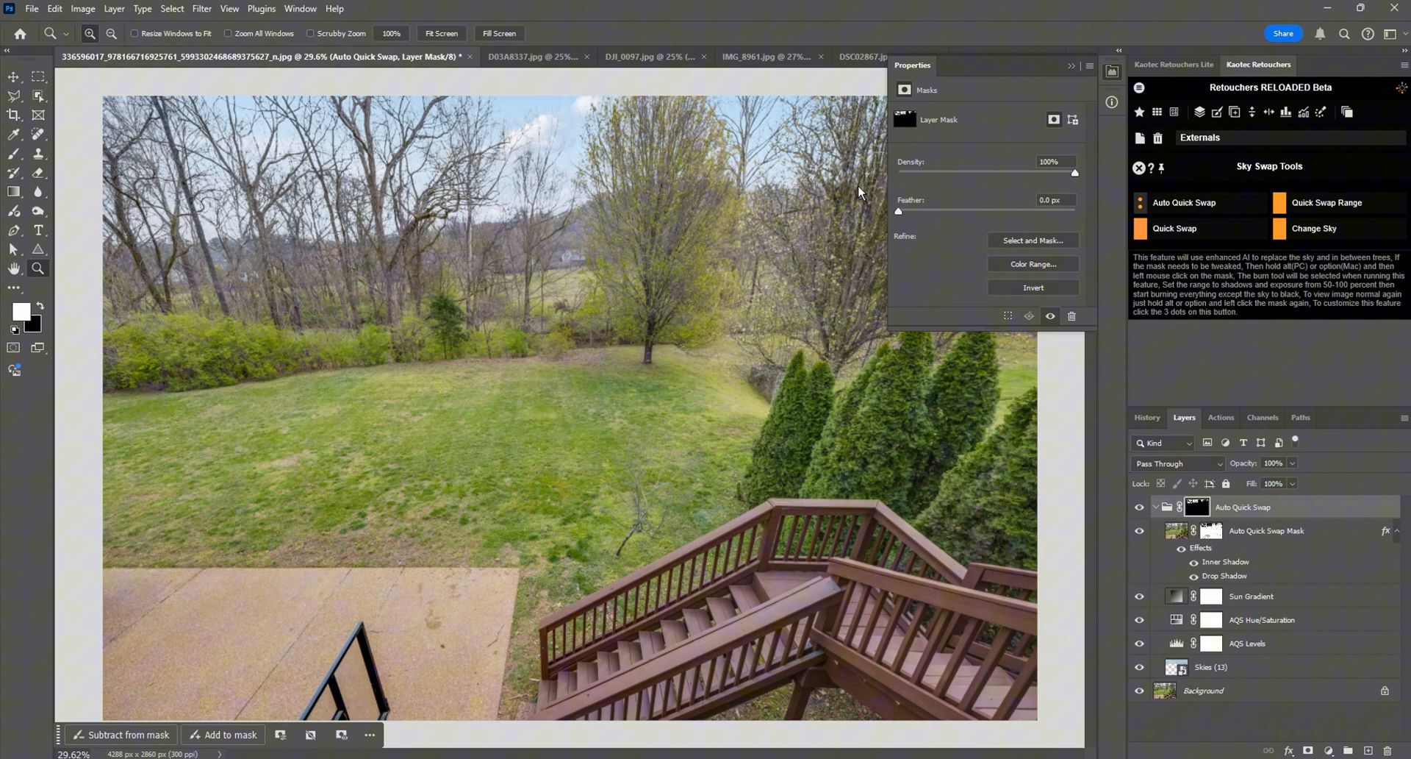
Step: Try feathering the Auto Quick Swap Mask layer's mask at values such as 158.8 px and return it to 0 px
{"action": "left_click", "coordinate": [1212, 529]}
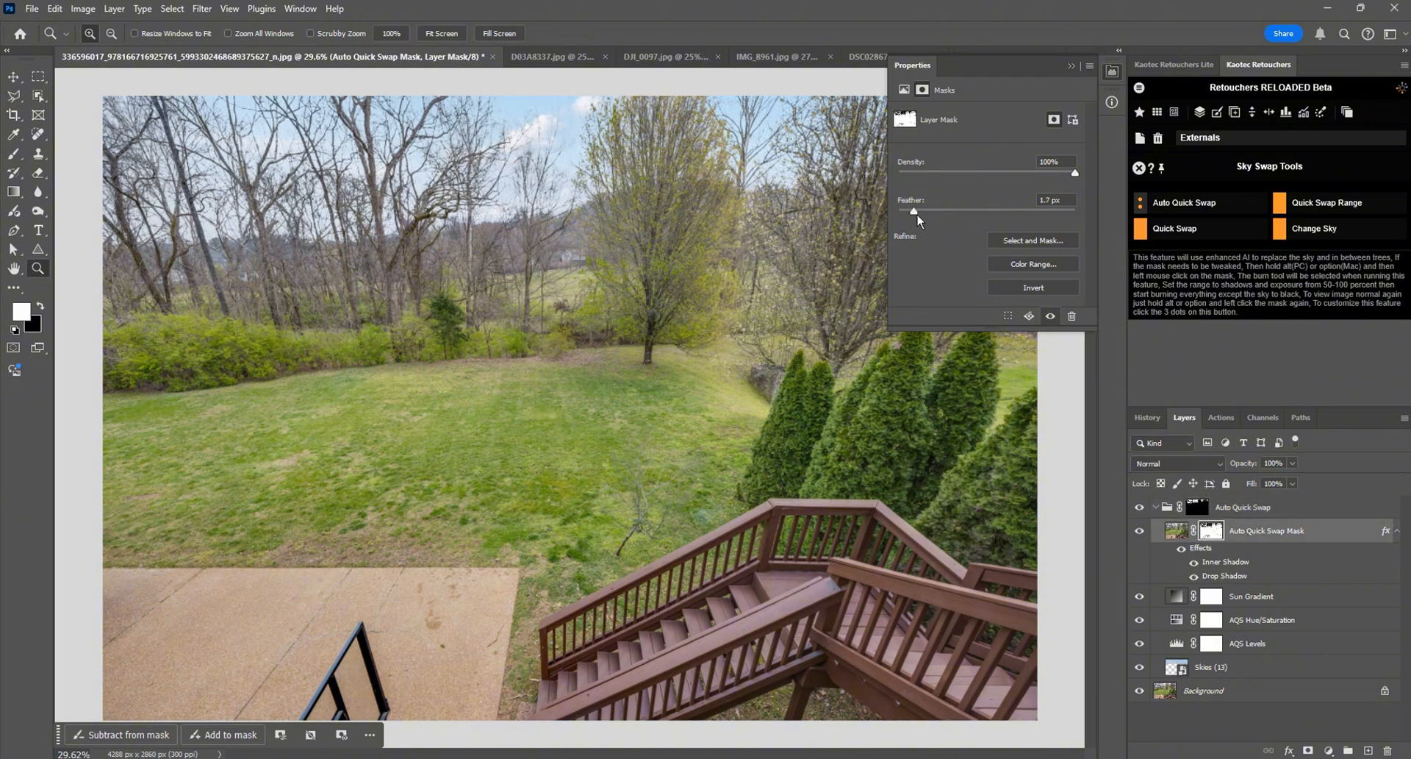
{"action": "left_click_drag", "start_coordinate": [915, 213], "coordinate": [990, 217]}
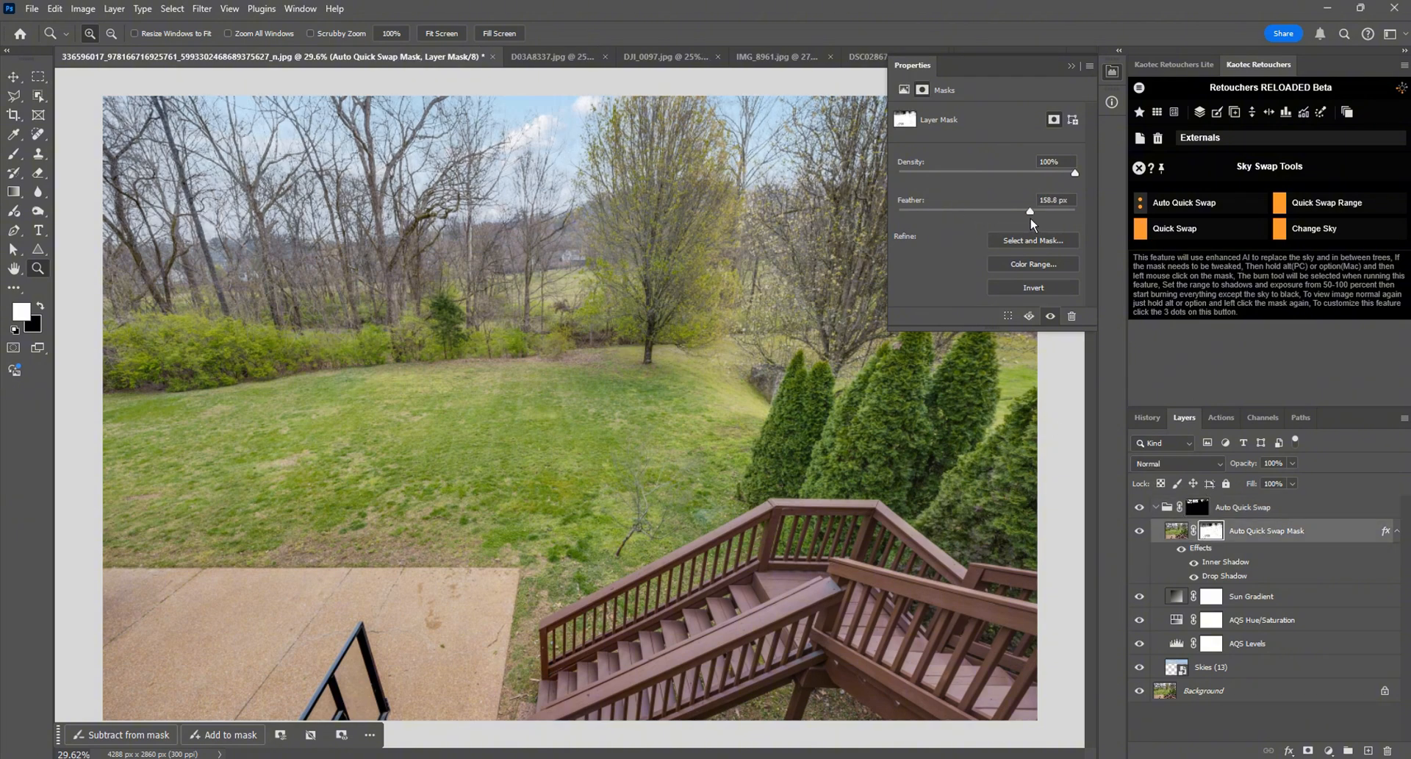
{"action": "left_click_drag", "start_coordinate": [899, 211], "coordinate": [957, 219]}
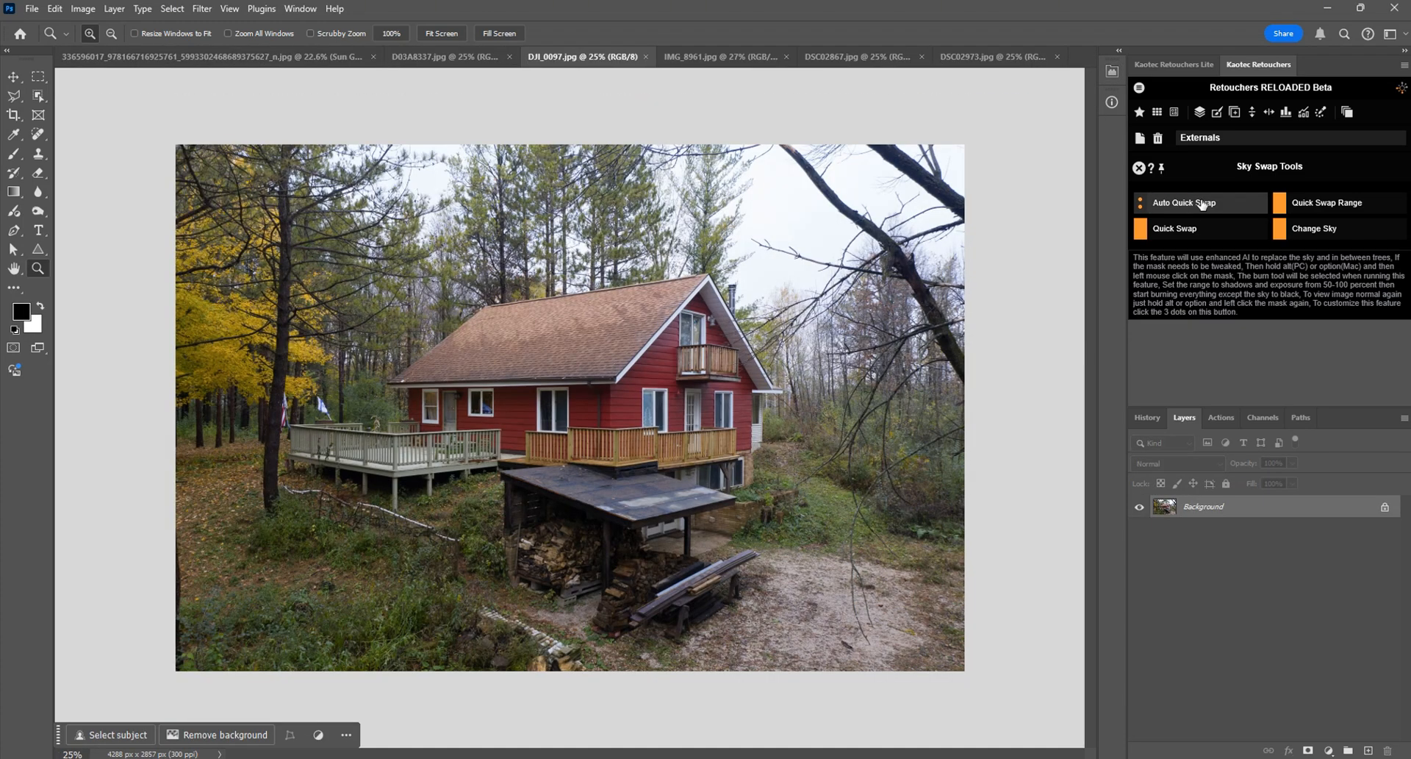
Step: Run Auto Quick Swap on the DJI_0097.jpg photo and check the feather of the Auto Quick Swap Mask layer's mask
{"action": "left_click", "coordinate": [1202, 203]}
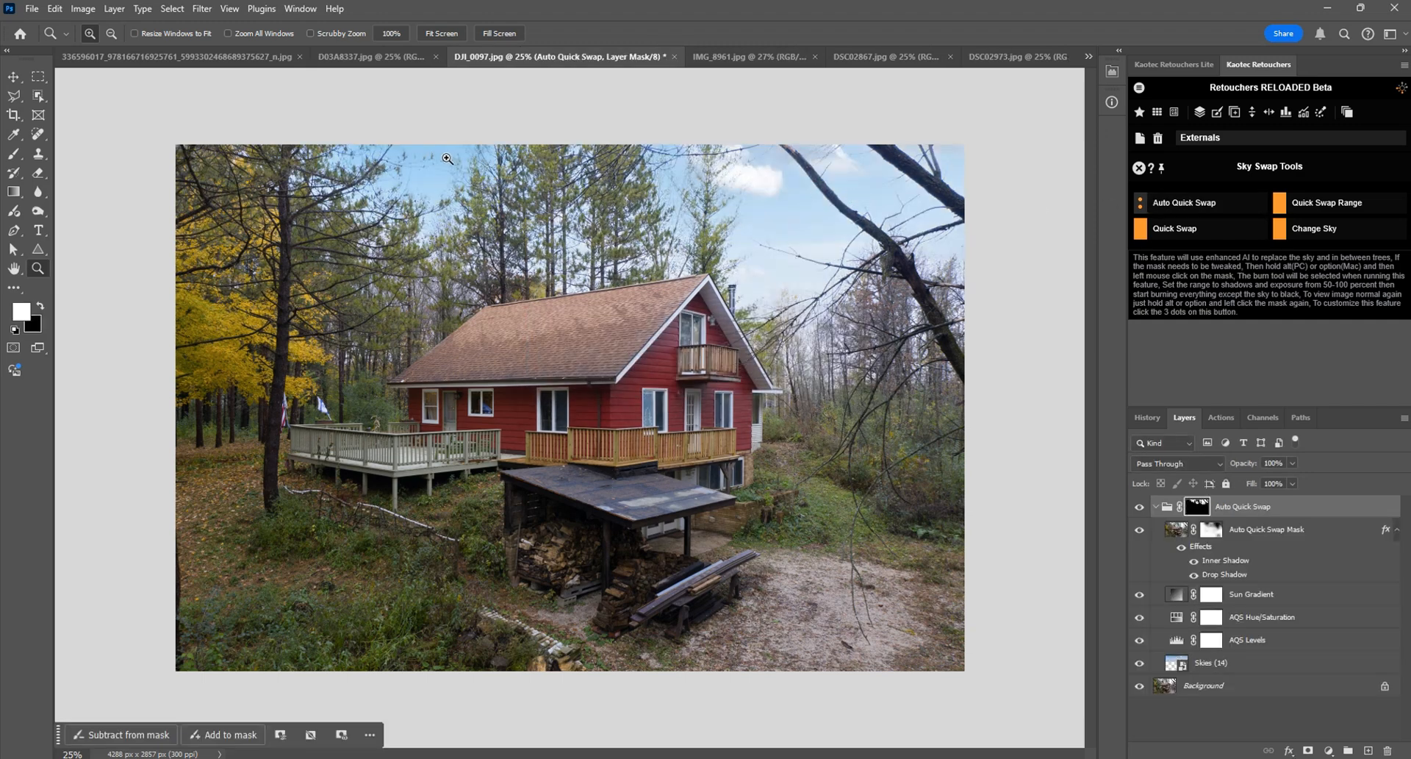
{"action": "left_click", "coordinate": [1213, 529]}
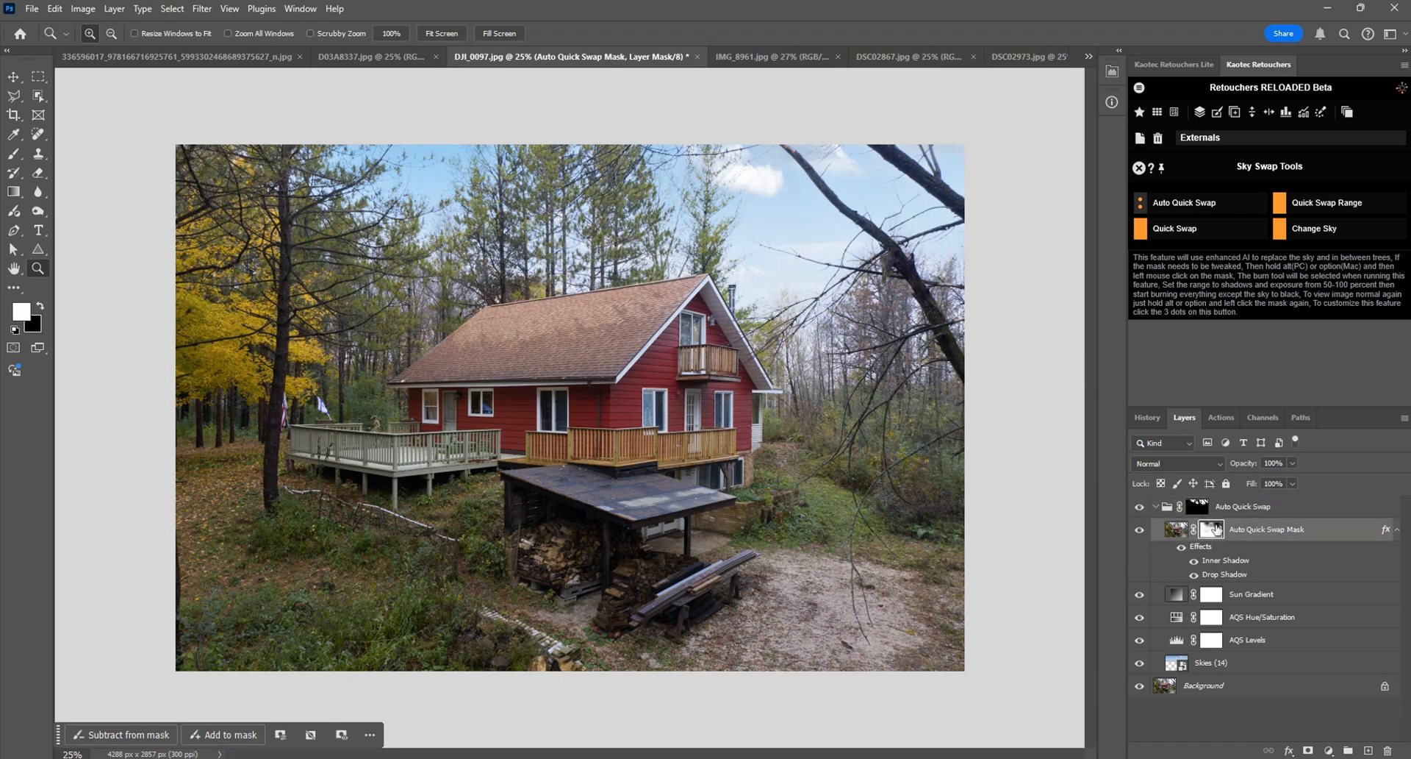
{"action": "double_click", "coordinate": [1213, 529]}
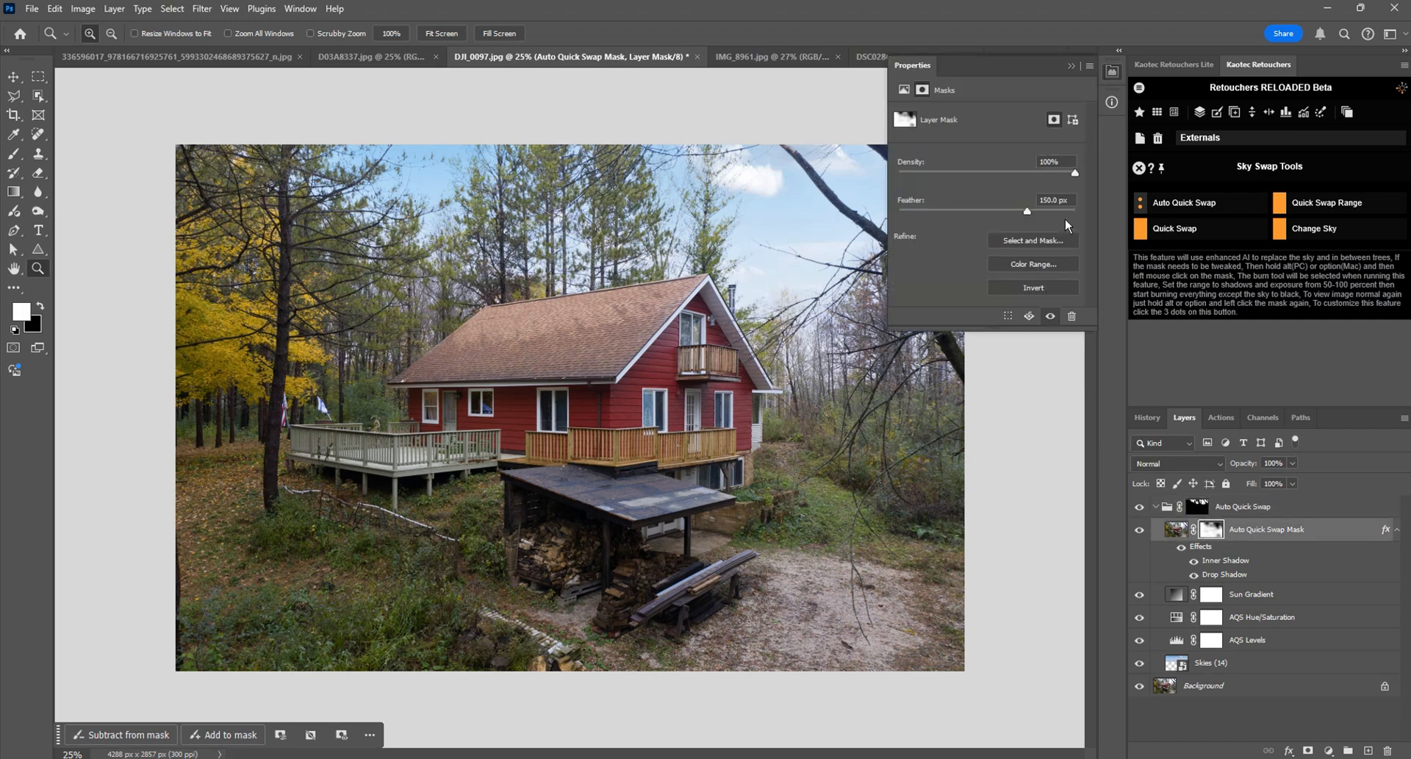
{"action": "left_click", "coordinate": [1116, 73]}
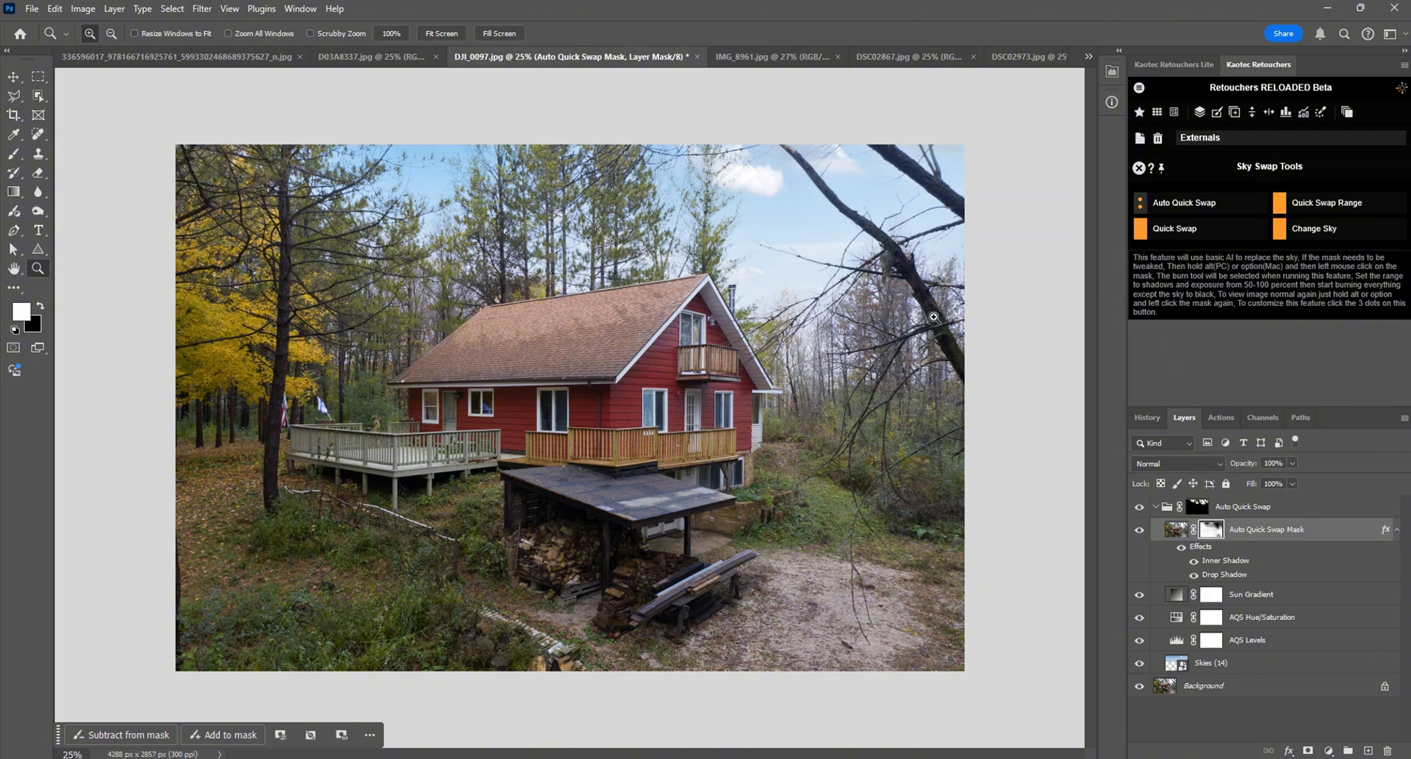
Step: Examine the replaced sky up close between the pine trees and branches above the red house
{"action": "scroll", "coordinate": [632, 292], "scroll_direction": "up", "scroll_amount": 5}
{"action": "left_click_drag", "start_coordinate": [801, 132], "coordinate": [1048, 426]}
{"action": "scroll", "coordinate": [627, 378], "scroll_direction": "up", "scroll_amount": 5}
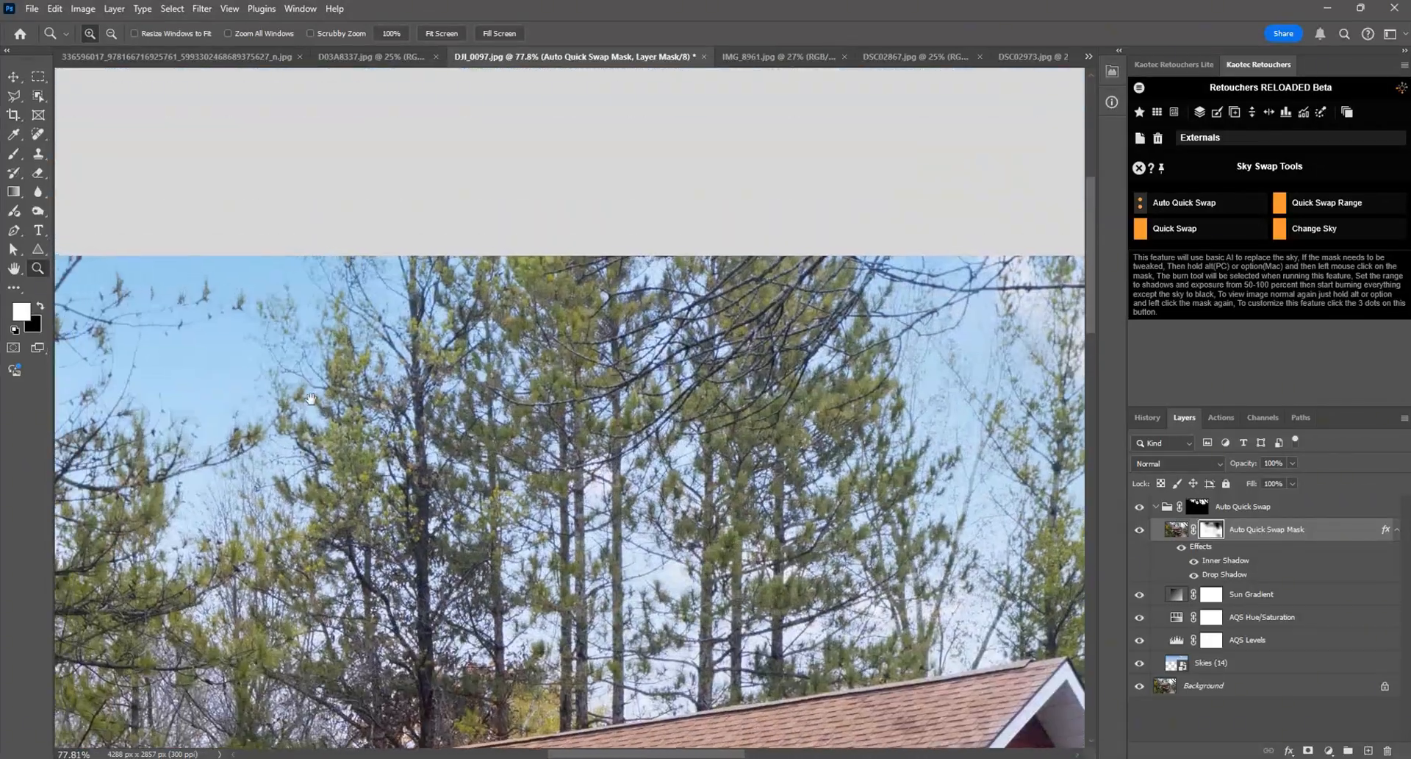
{"action": "left_click_drag", "start_coordinate": [321, 385], "coordinate": [659, 418]}
{"action": "left_click_drag", "start_coordinate": [840, 431], "coordinate": [506, 333]}
{"action": "left_click_drag", "start_coordinate": [866, 486], "coordinate": [768, 491]}
{"action": "scroll", "coordinate": [689, 305], "scroll_direction": "down", "scroll_amount": 6}
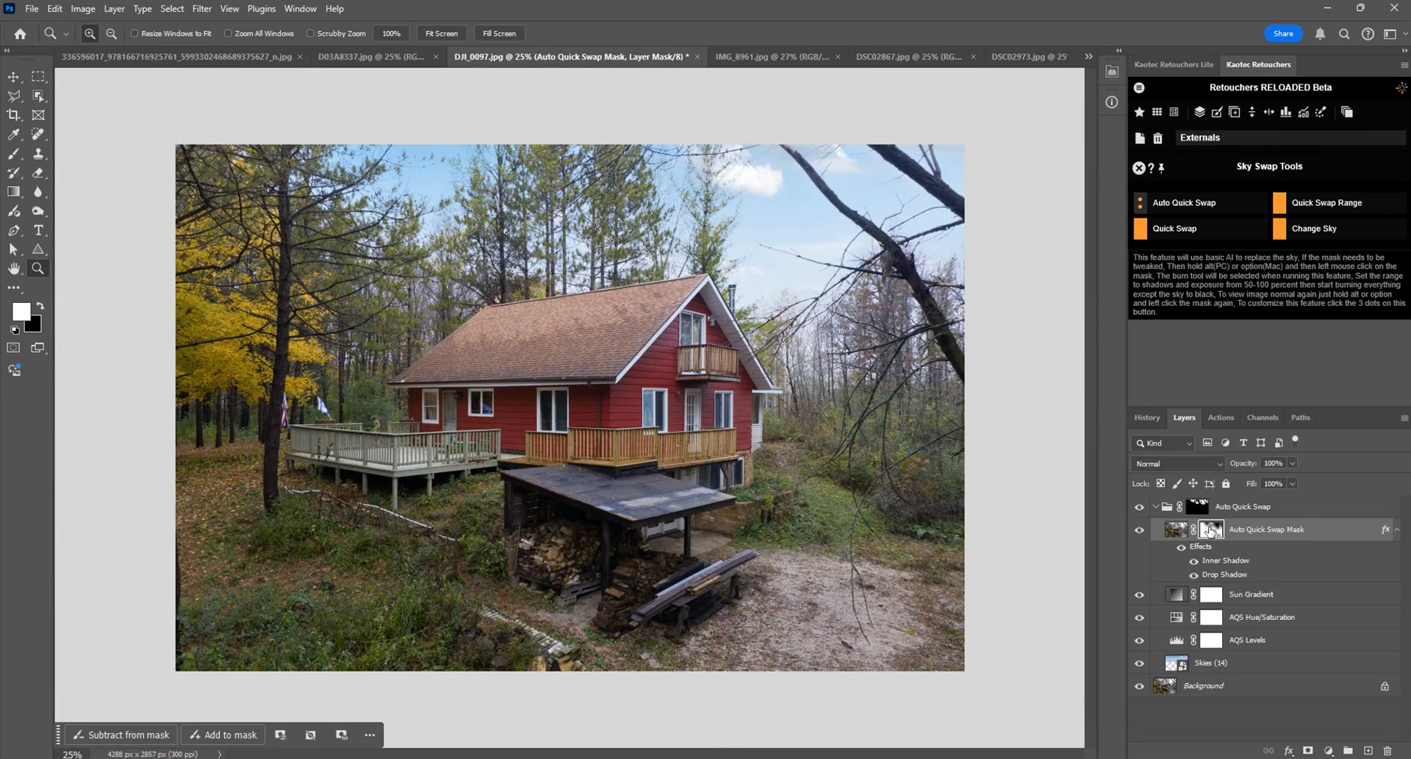
Step: Select the Skies (14) layer with the Move tool and examine its lower edge among the trees beside the house
{"action": "left_click", "coordinate": [1188, 658]}
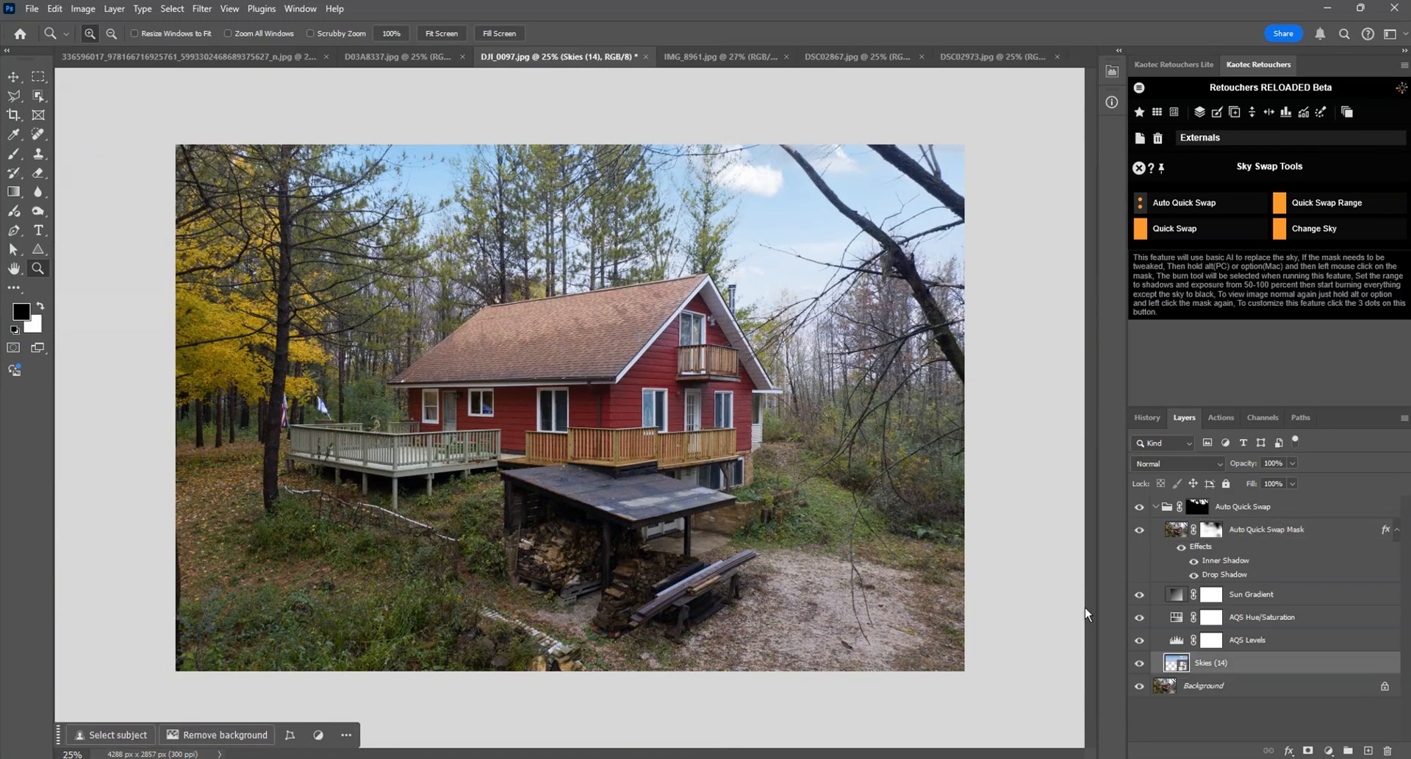
{"action": "left_click", "coordinate": [14, 77]}
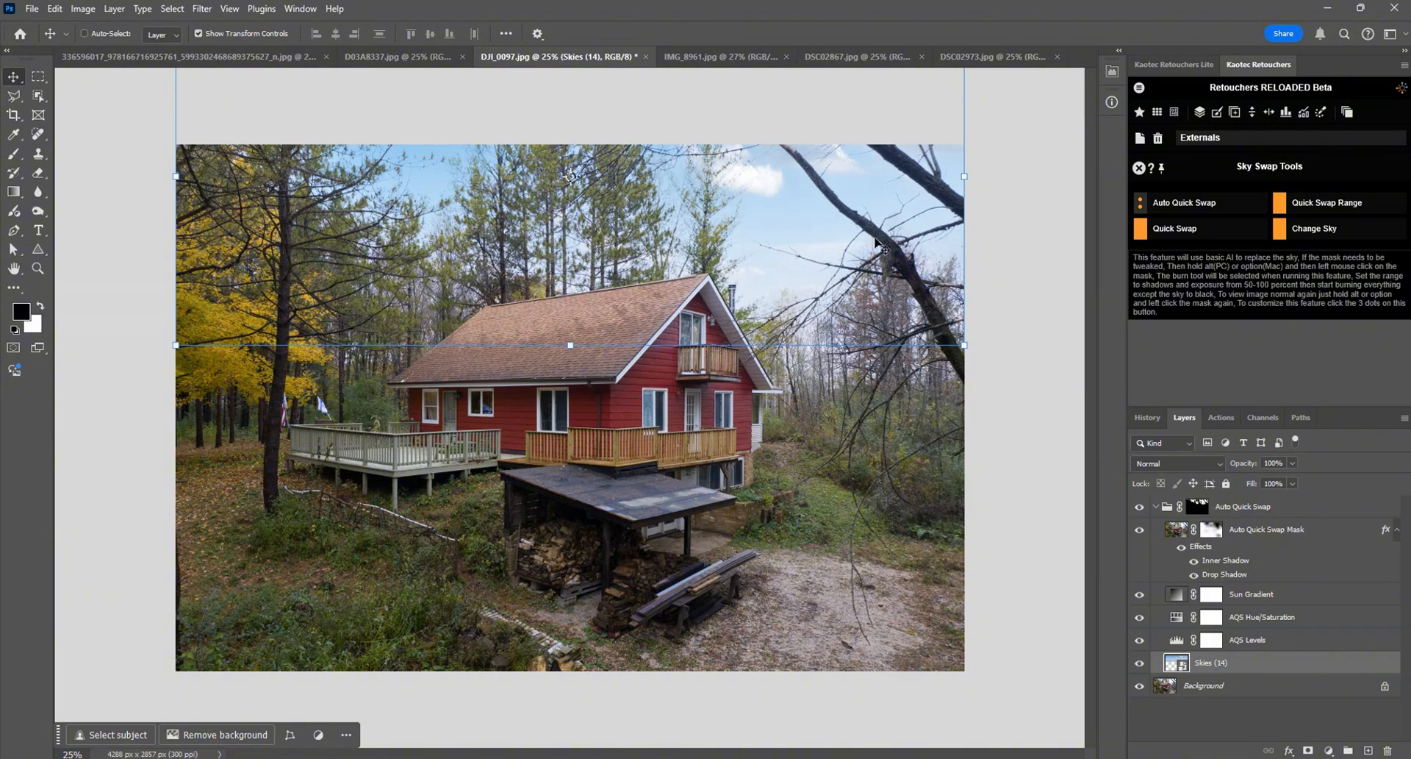
{"action": "scroll", "coordinate": [949, 371], "scroll_direction": "down", "scroll_amount": 3}
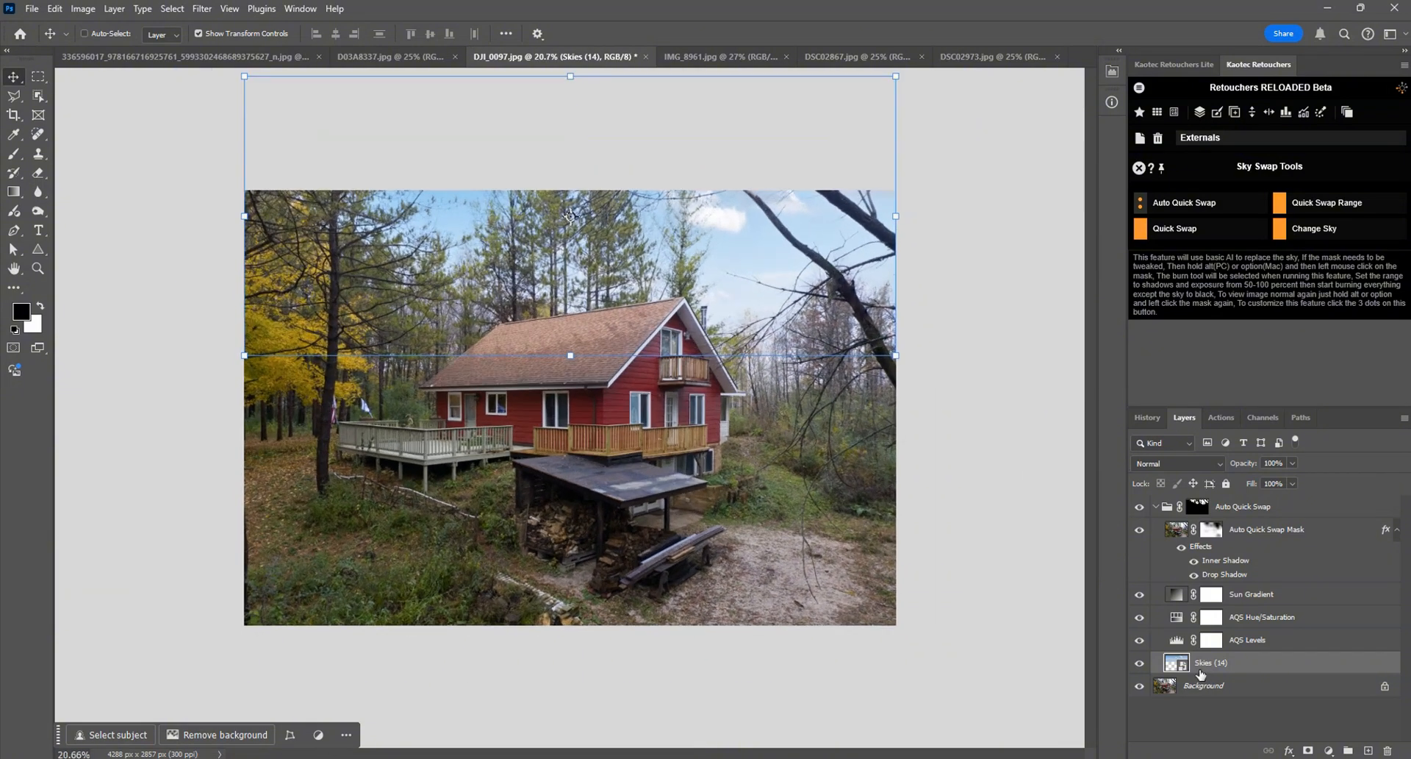
{"action": "scroll", "coordinate": [935, 358], "scroll_direction": "down", "scroll_amount": 1}
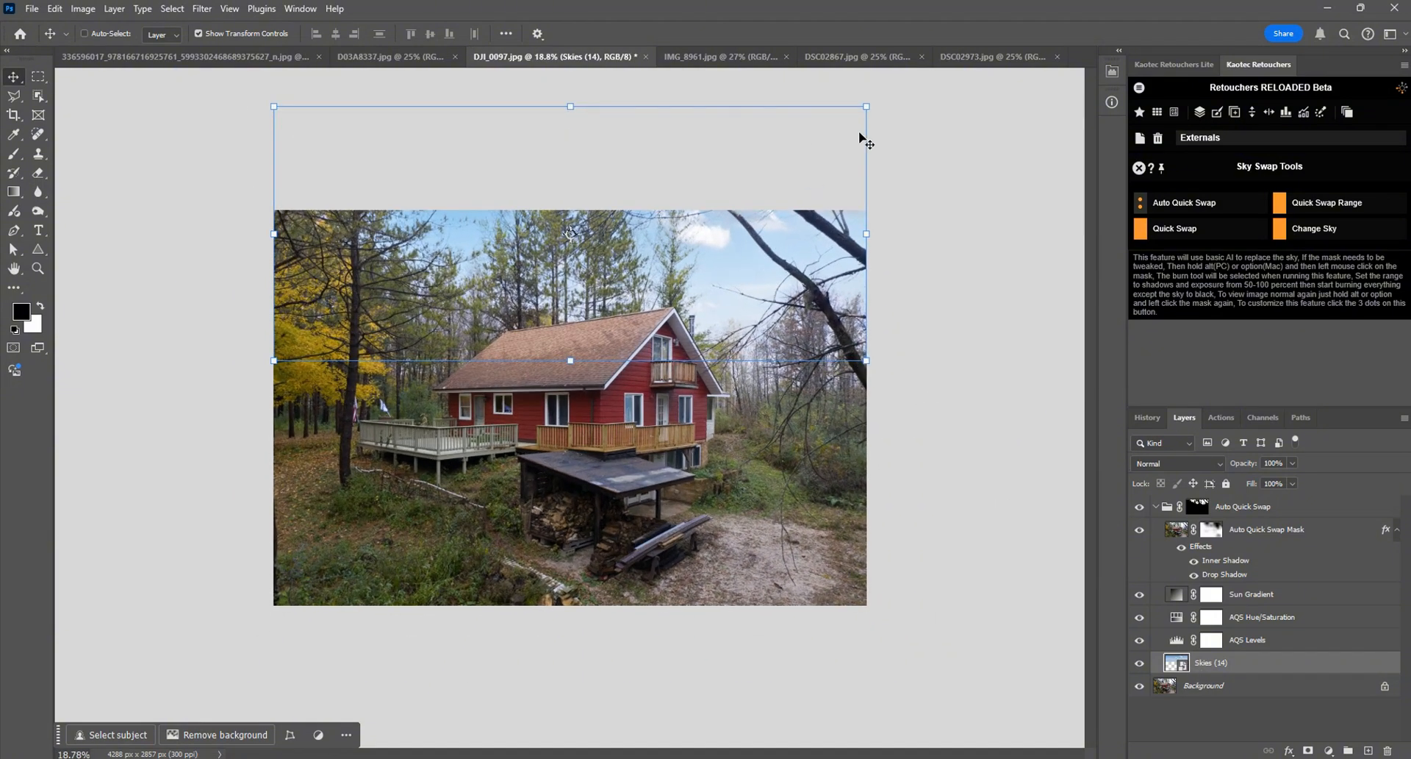
{"action": "left_click_drag", "start_coordinate": [792, 366], "coordinate": [775, 361]}
{"action": "scroll", "coordinate": [779, 362], "scroll_direction": "up", "scroll_amount": 12}
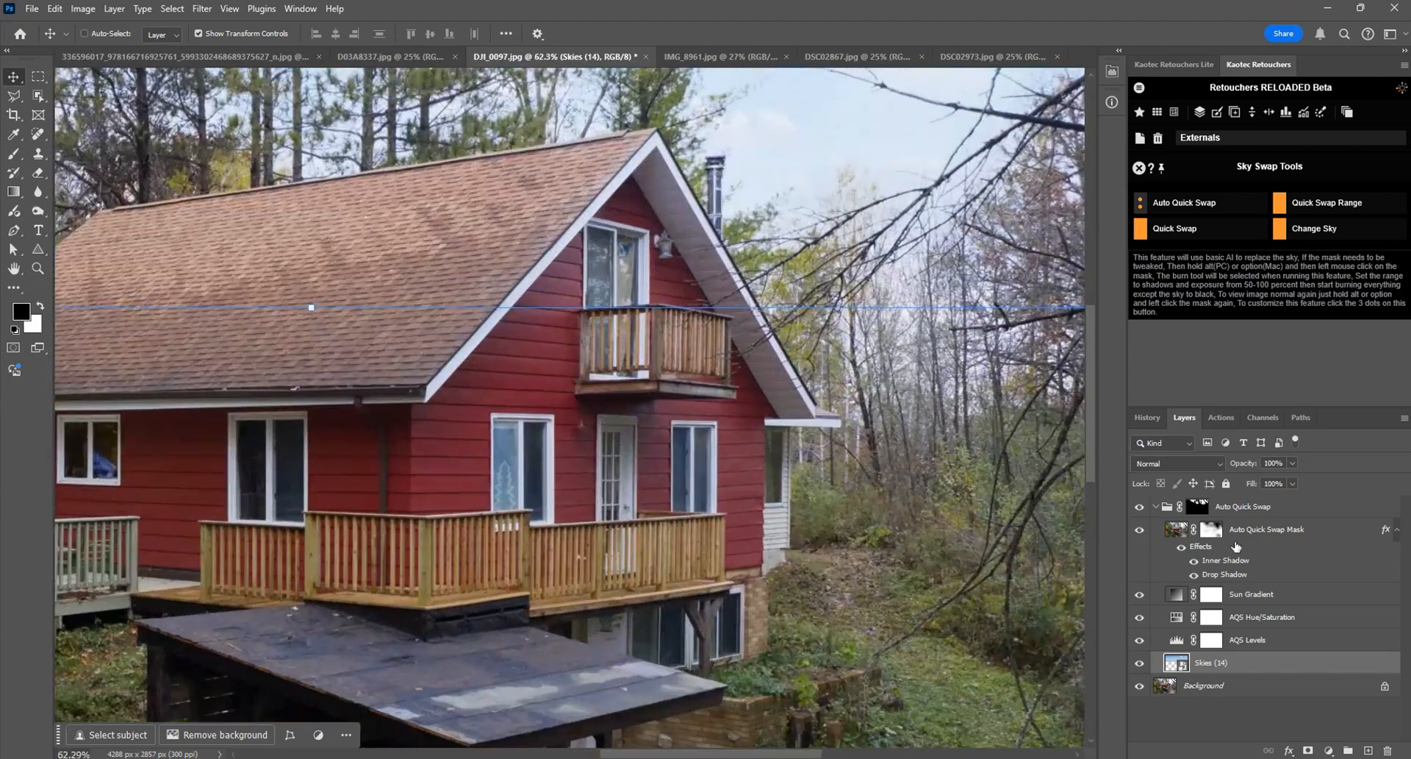
{"action": "left_click", "coordinate": [1195, 510]}
{"action": "scroll", "coordinate": [968, 341], "scroll_direction": "up", "scroll_amount": 6}
{"action": "left_click_drag", "start_coordinate": [887, 270], "coordinate": [850, 361]}
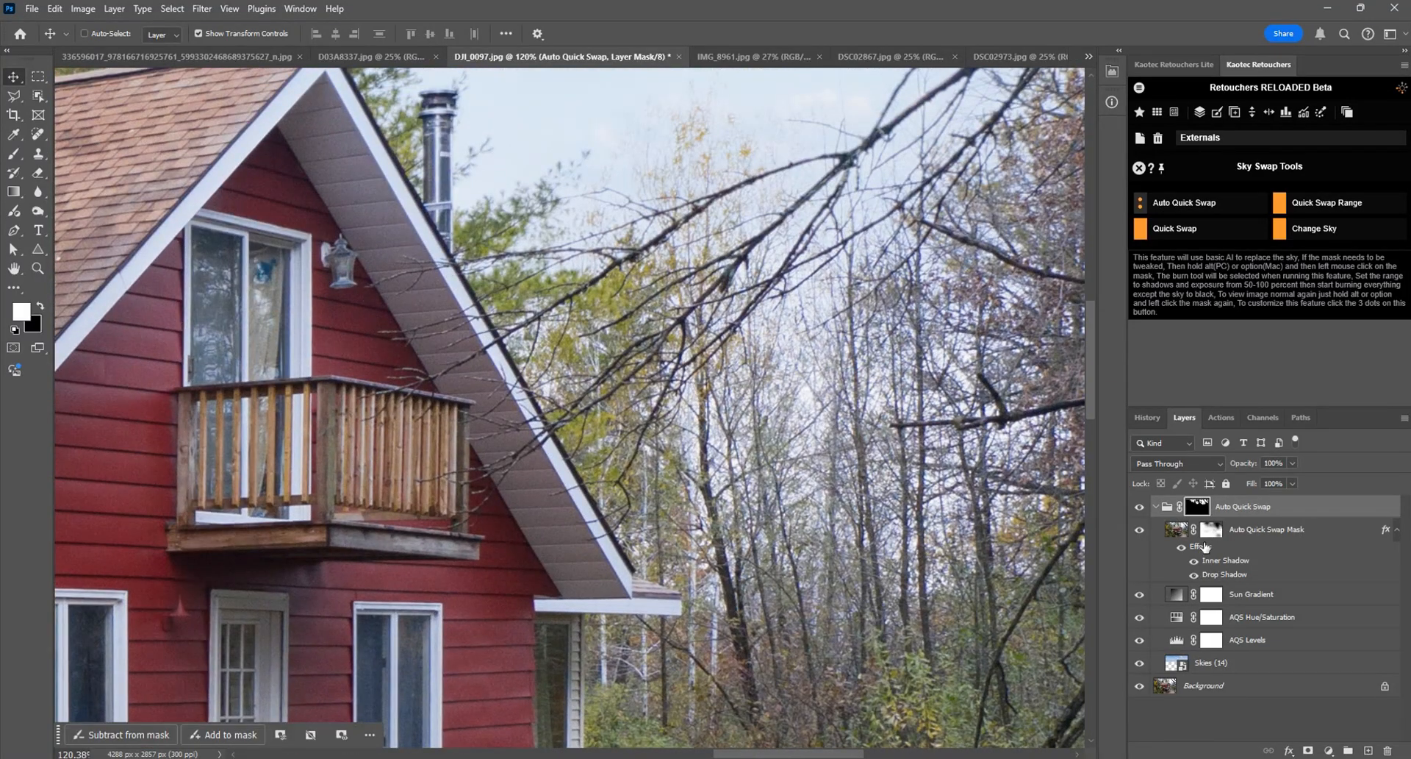
{"action": "left_click", "coordinate": [1212, 665]}
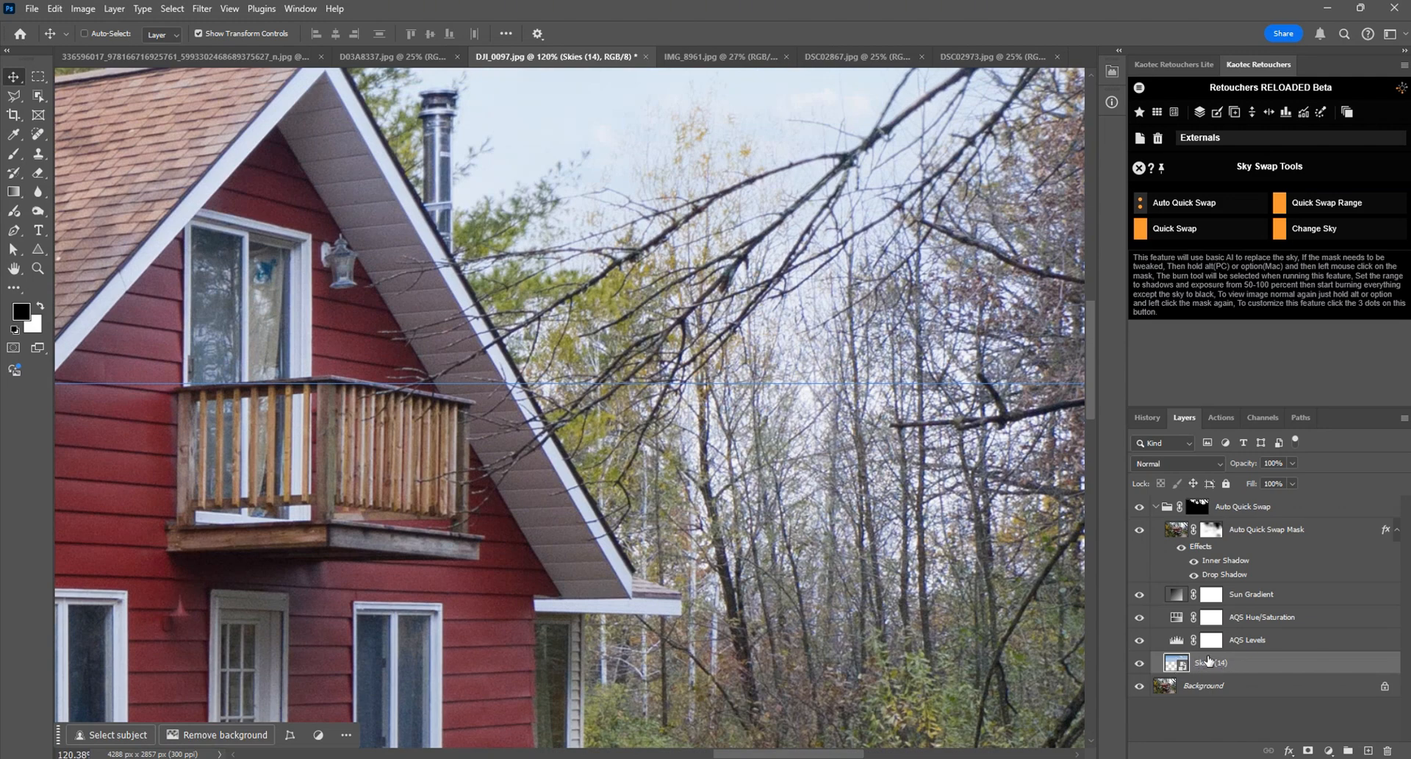
Step: Display the Auto Quick Swap group's mask on its own, inspect its fade into the trees, and return to the image
{"action": "left_click", "coordinate": [1195, 507], "text": "alt"}
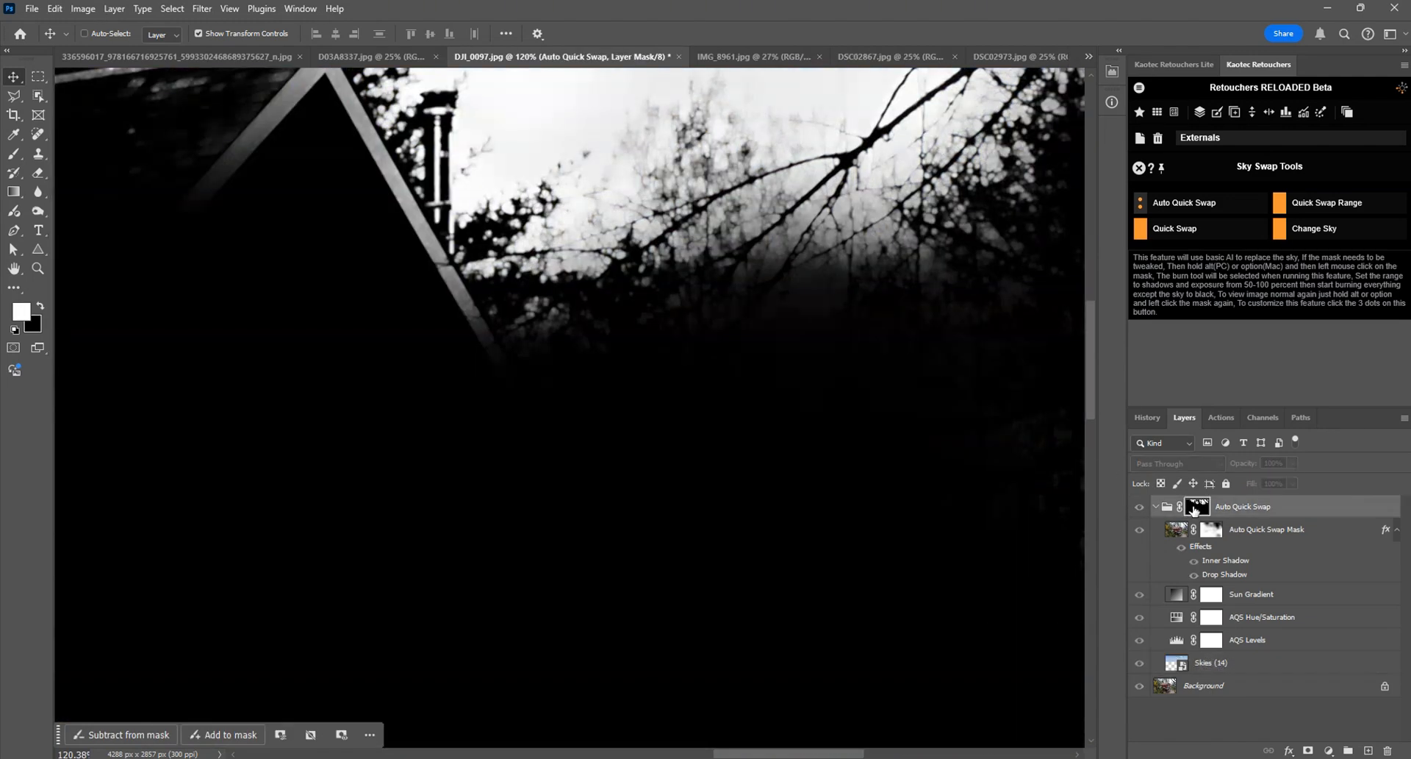
{"action": "scroll", "coordinate": [902, 329], "scroll_direction": "down", "scroll_amount": 5}
{"action": "left_click_drag", "start_coordinate": [924, 333], "coordinate": [756, 413]}
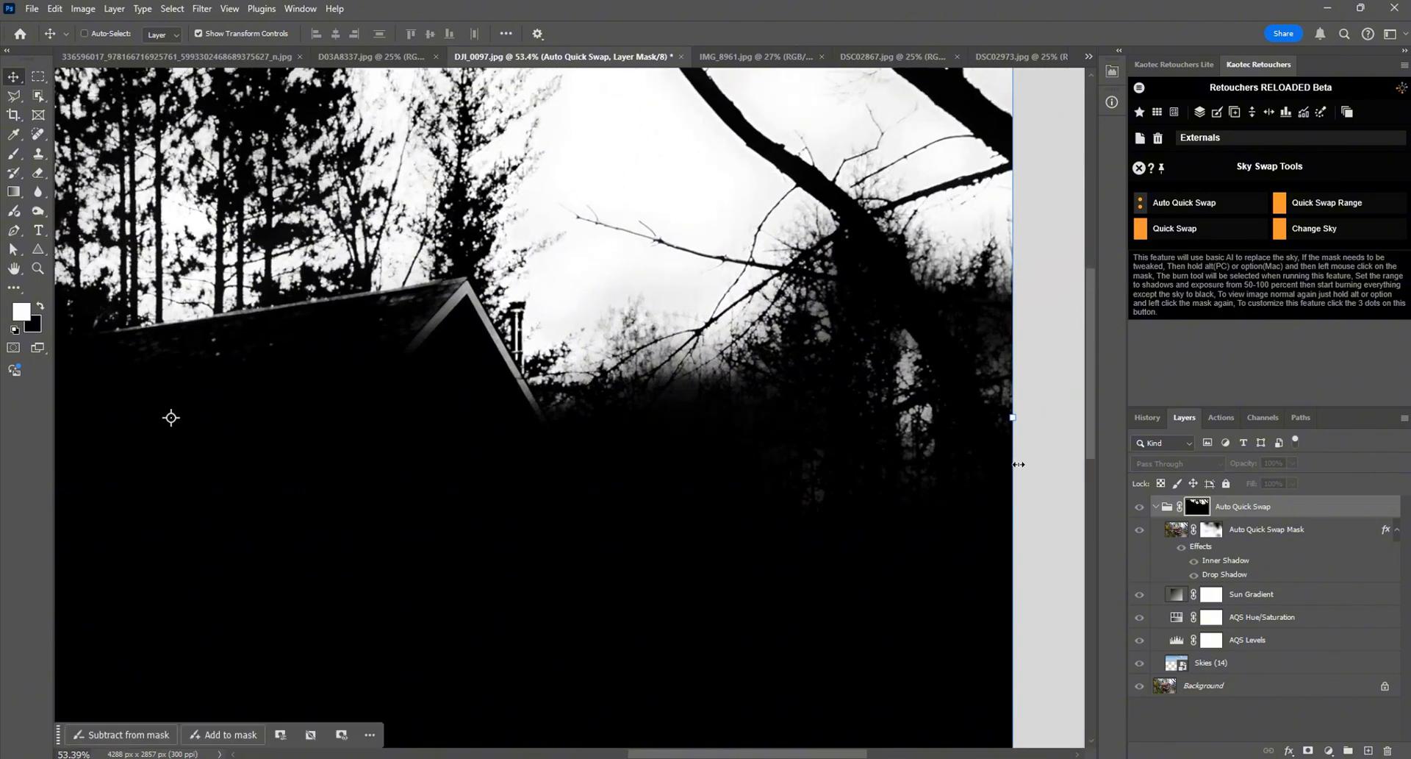
{"action": "left_click", "coordinate": [1197, 506], "text": "alt"}
{"action": "scroll", "coordinate": [1044, 559], "scroll_direction": "down", "scroll_amount": 3}
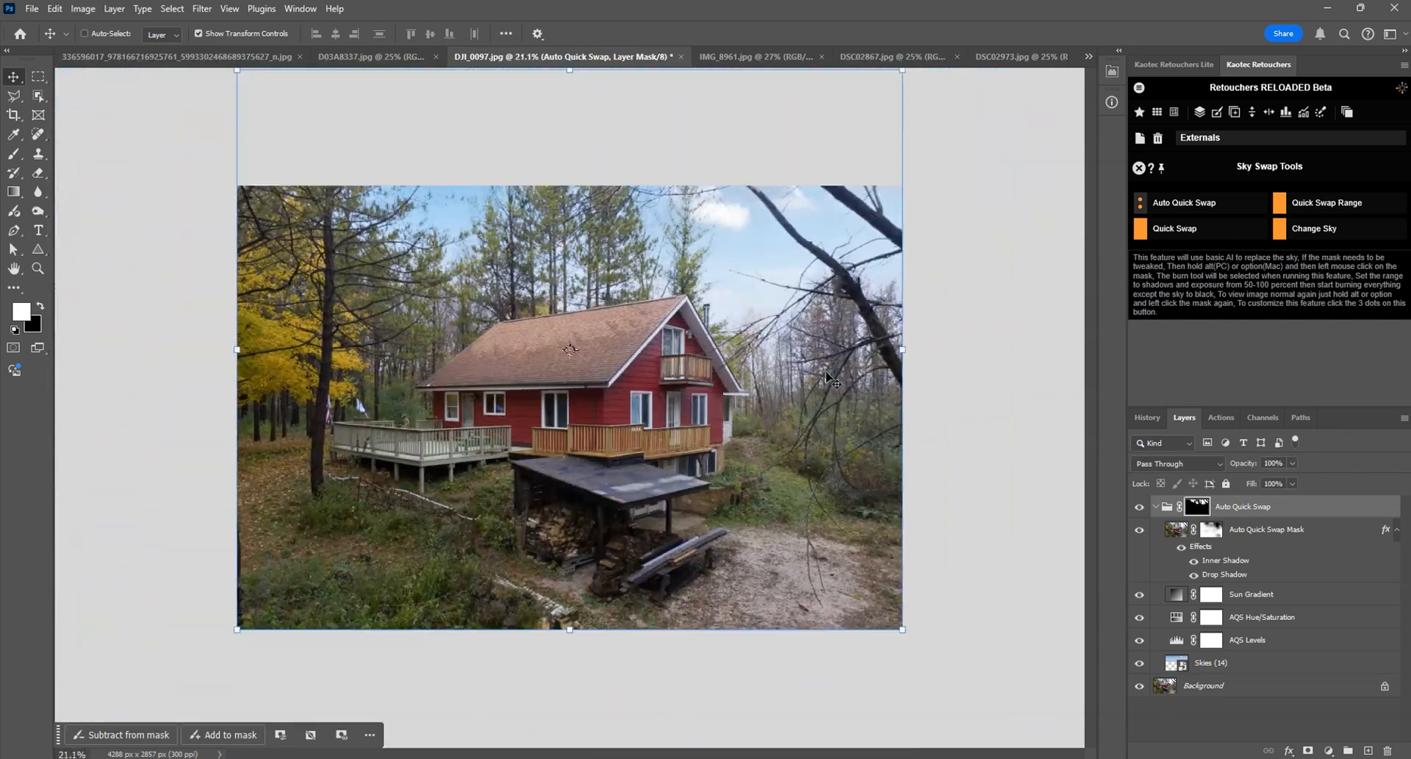
{"action": "scroll", "coordinate": [1074, 566], "scroll_direction": "up", "scroll_amount": 1}
{"action": "scroll", "coordinate": [882, 411], "scroll_direction": "down", "scroll_amount": 2}
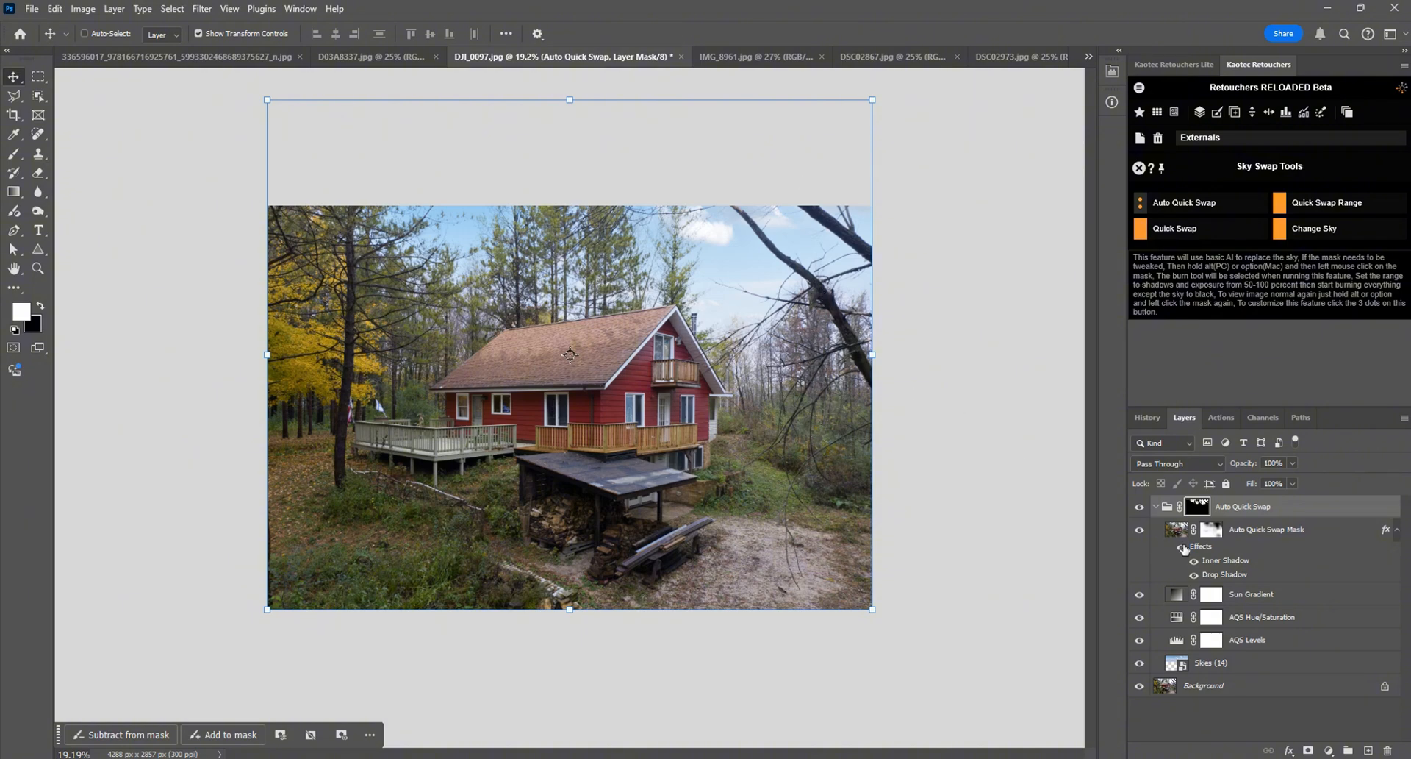
Step: Move the Skies (14) layer vertically to test its placement, leaving it lower so its clouds sit nearer the treeline
{"action": "left_click", "coordinate": [1205, 663]}
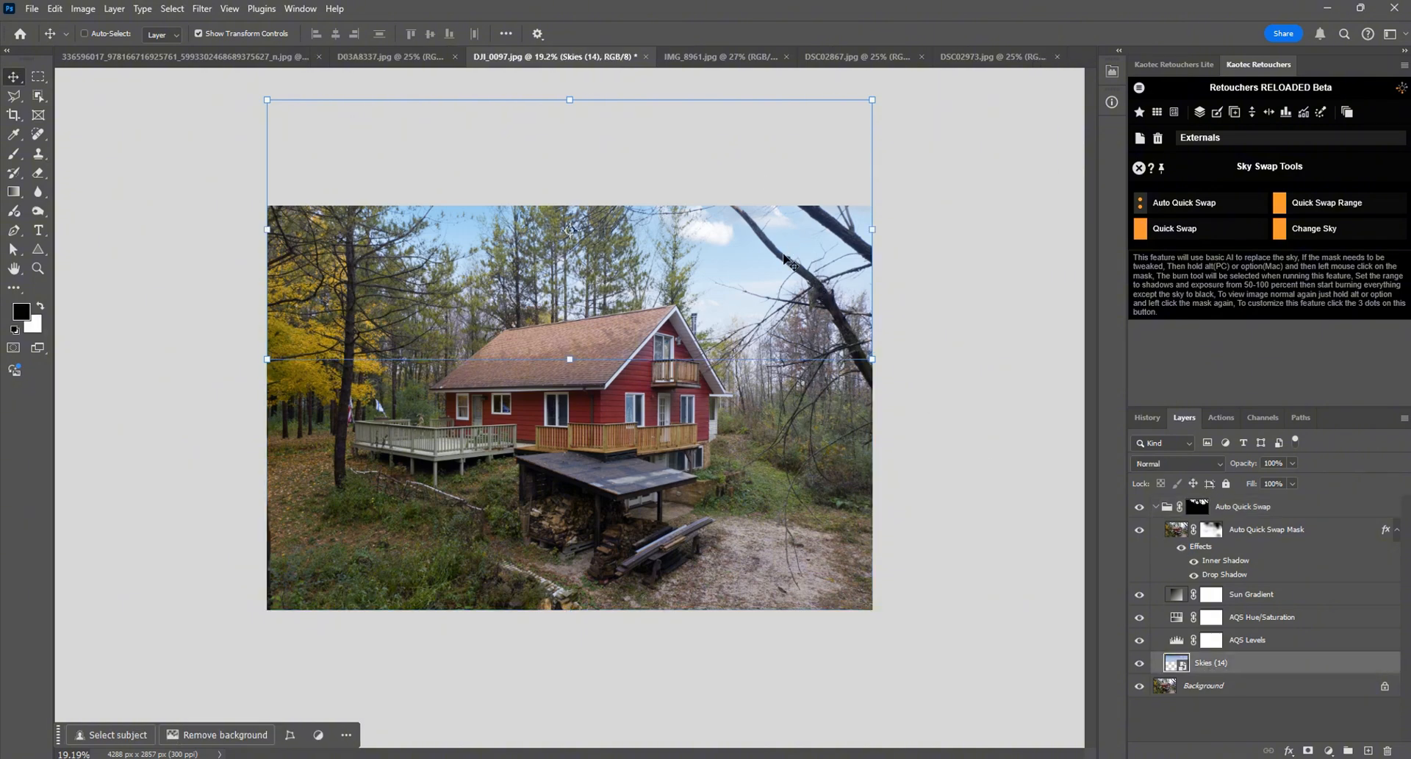
{"action": "mouse_move", "coordinate": [791, 259]}
{"action": "left_mouse_down"}
{"action": "mouse_move", "coordinate": [782, 327]}
{"action": "mouse_move", "coordinate": [781, 252]}
{"action": "left_mouse_up"}
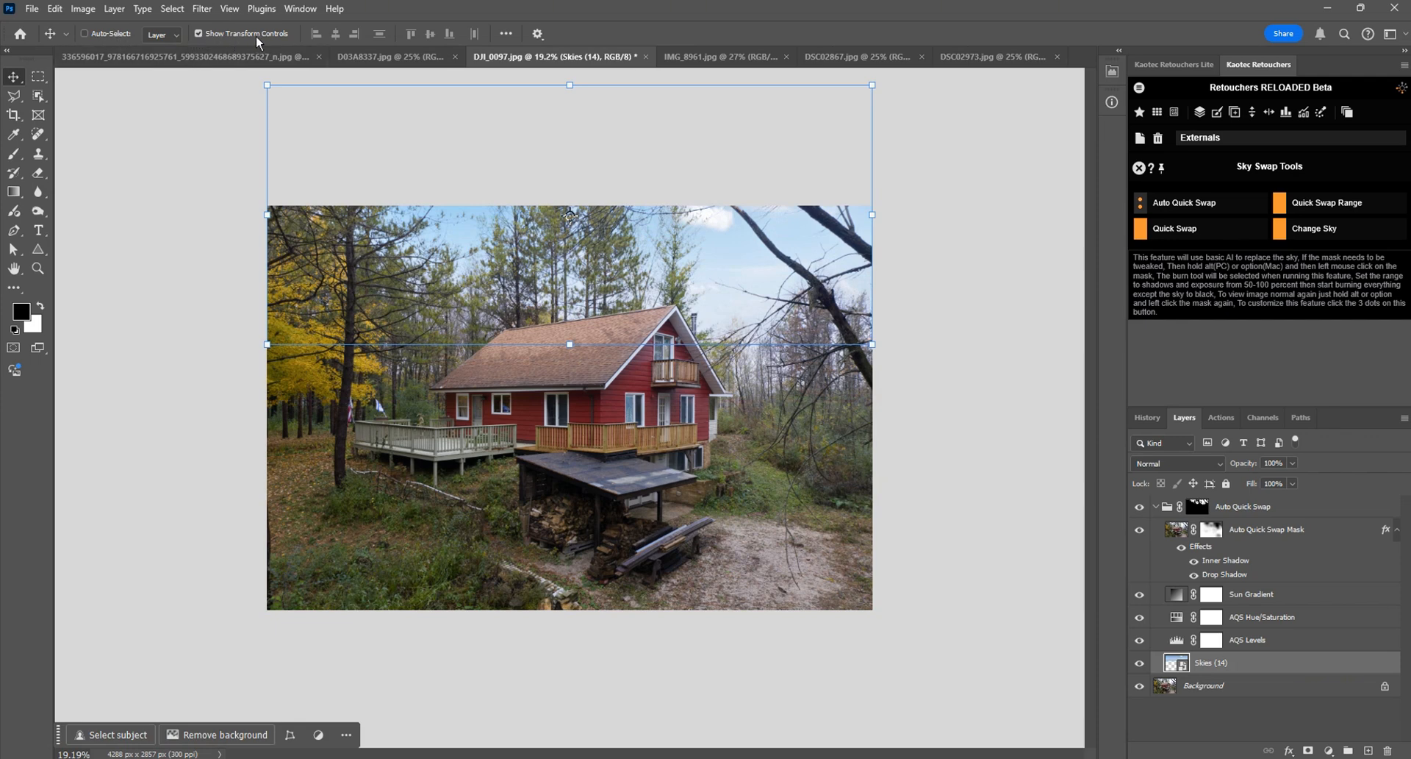
{"action": "left_click_drag", "start_coordinate": [792, 276], "coordinate": [798, 240]}
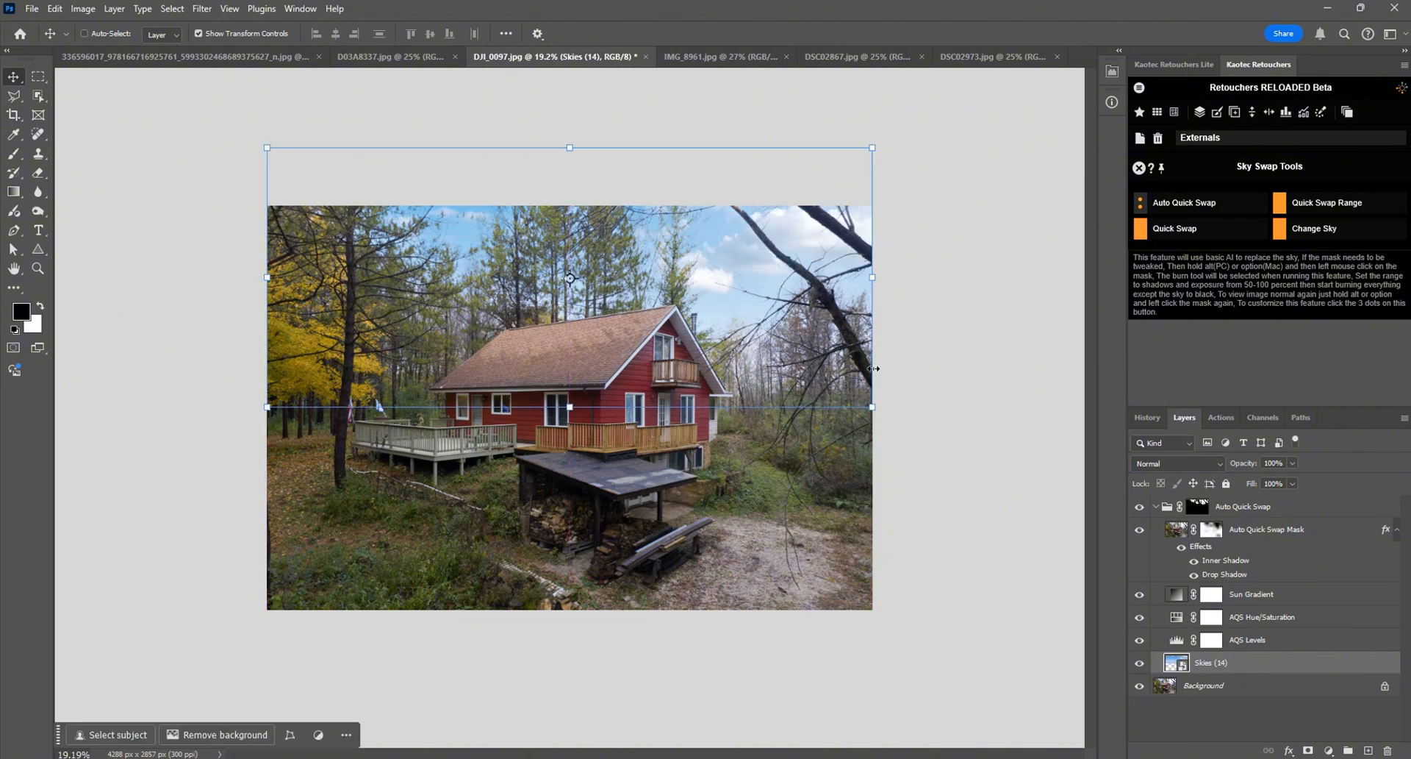
{"action": "key", "text": "z"}
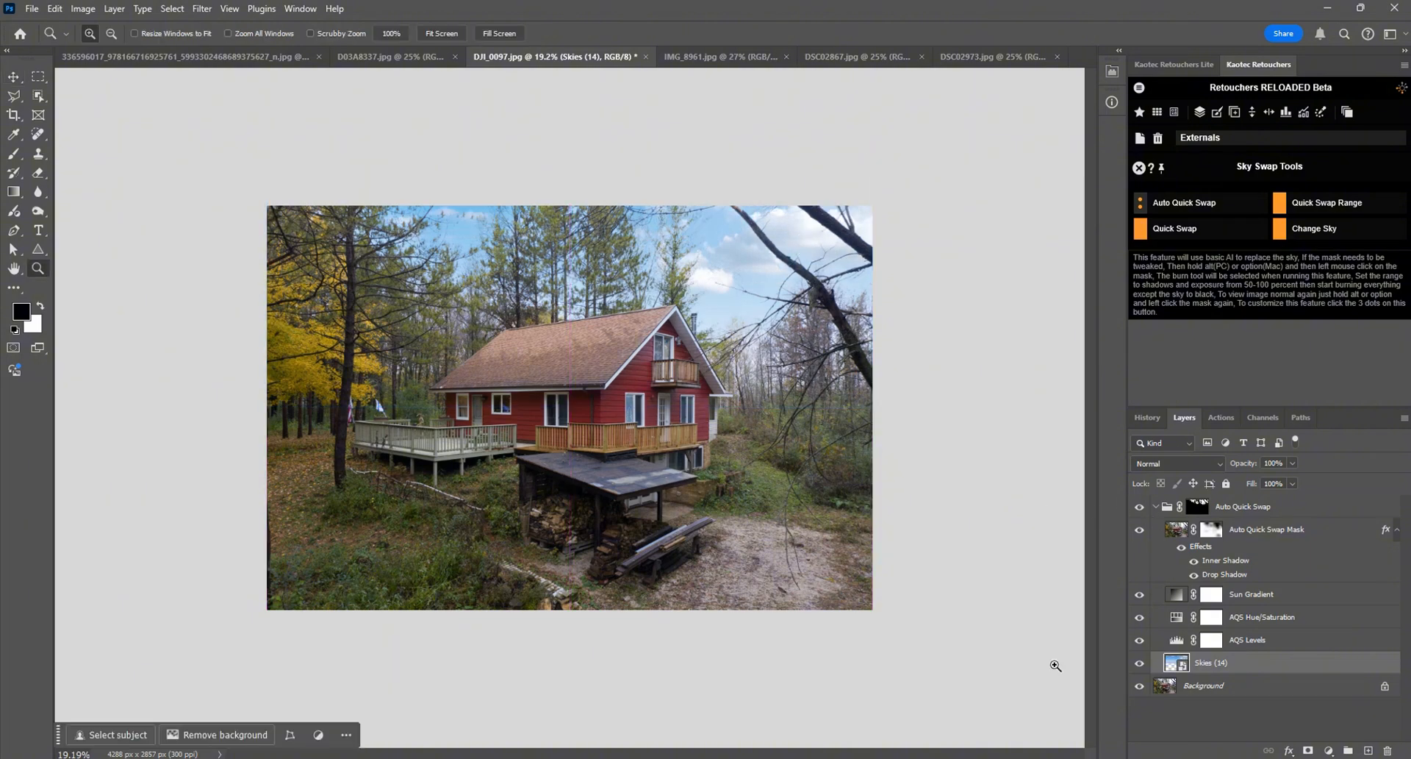
{"action": "left_click", "coordinate": [1177, 641]}
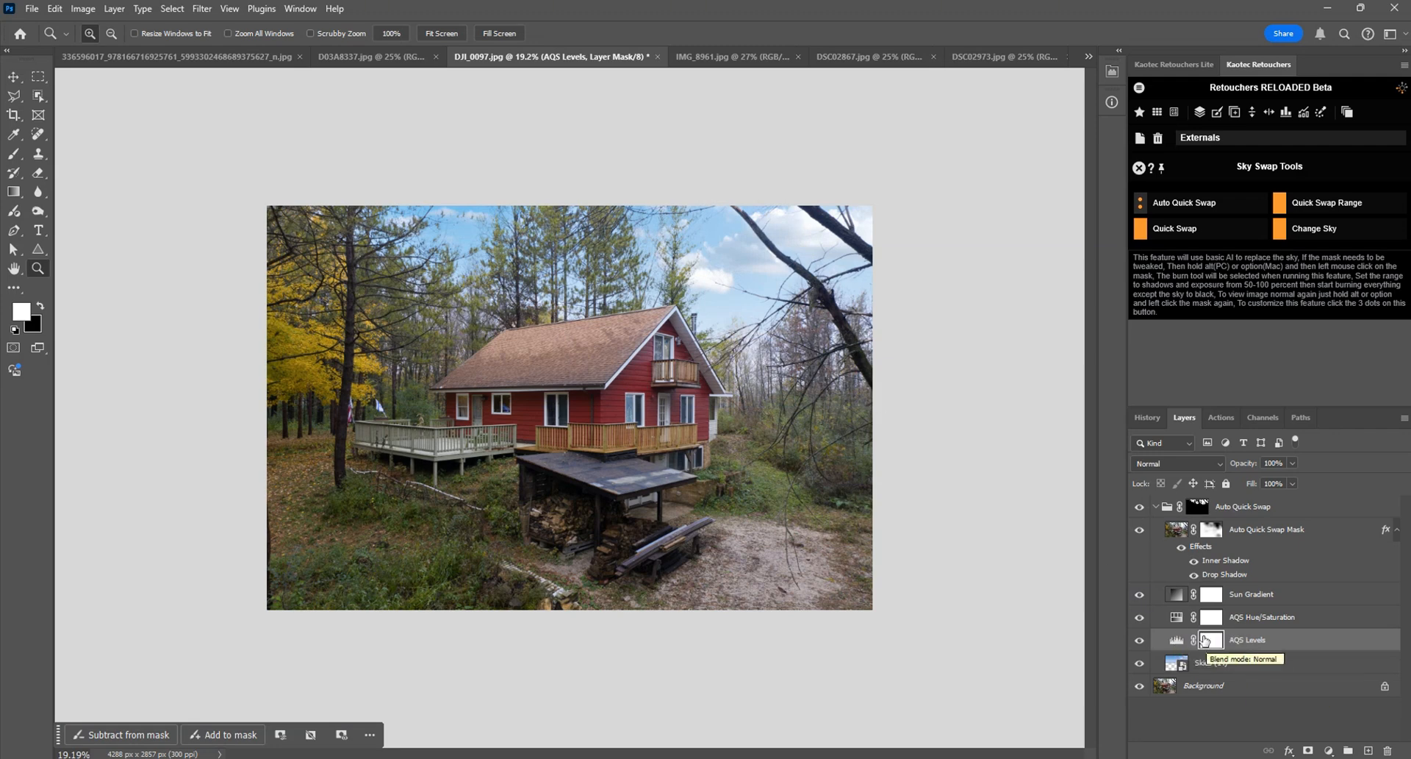
{"action": "left_click", "coordinate": [1179, 620]}
{"action": "left_click", "coordinate": [1180, 643]}
{"action": "left_click", "coordinate": [1181, 621]}
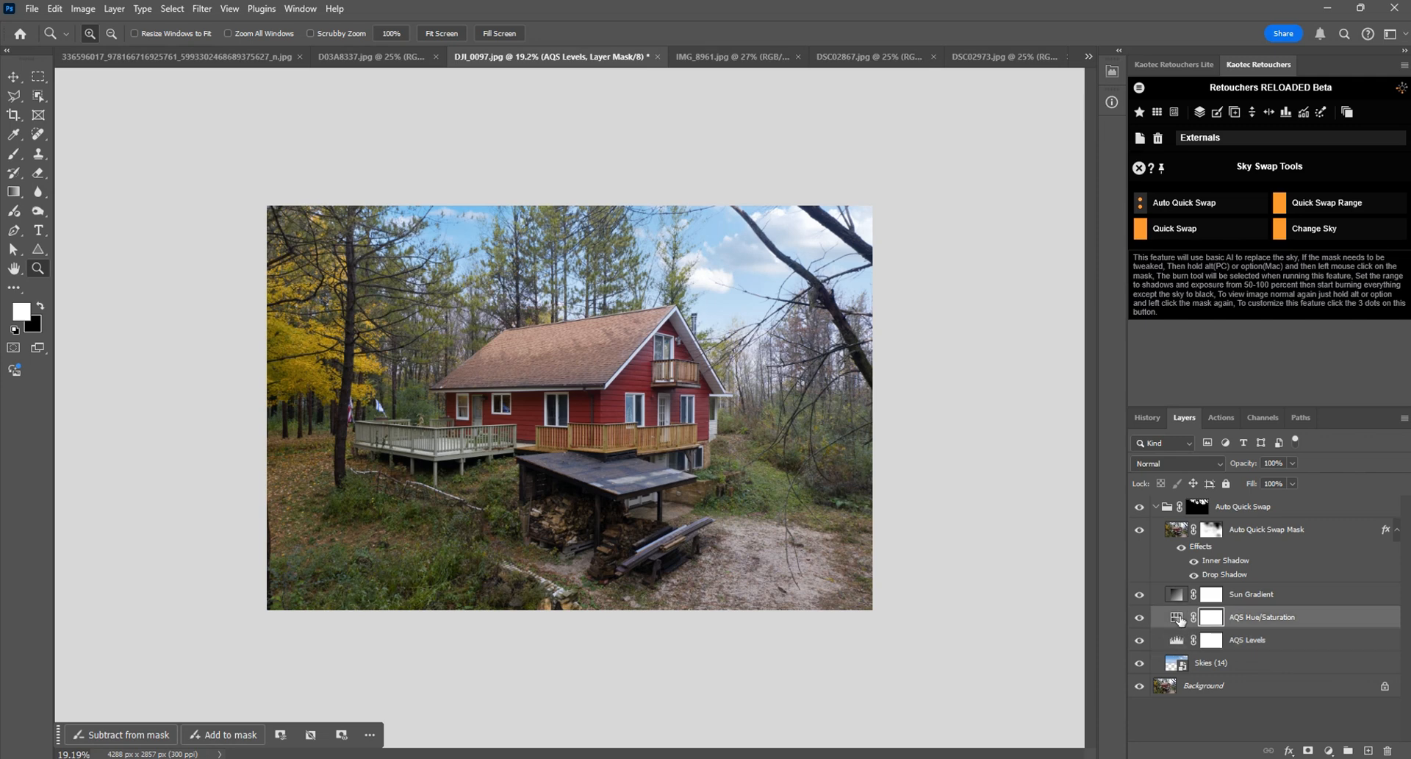
{"action": "left_click", "coordinate": [1179, 642]}
{"action": "left_click", "coordinate": [1177, 622]}
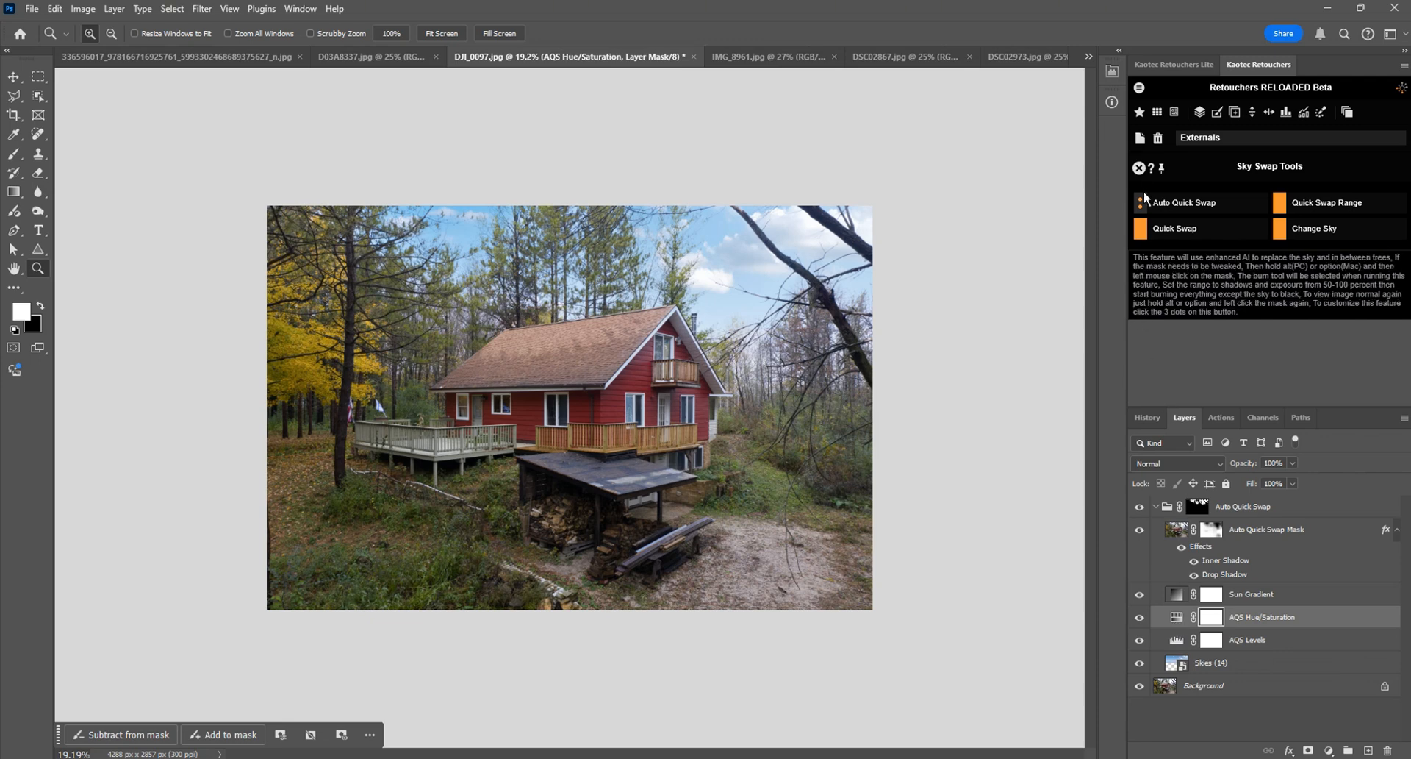
Step: Compare the highlights, midtones and shadows inputs in Auto Quick Swap's Sky Levels Options with the AQS Levels adjustment layer's settings
{"action": "left_click", "coordinate": [1142, 203]}
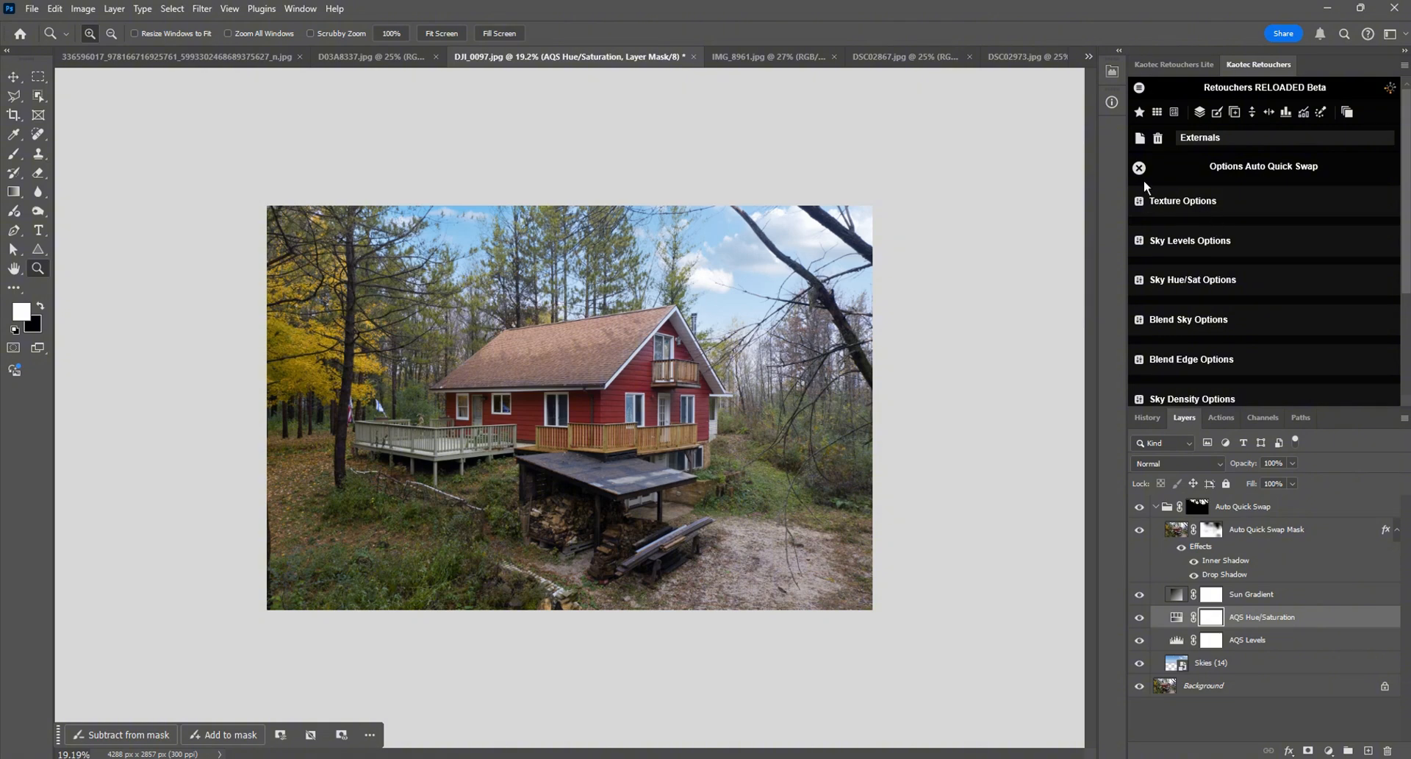
{"action": "scroll", "coordinate": [1400, 224], "scroll_direction": "down", "scroll_amount": 2}
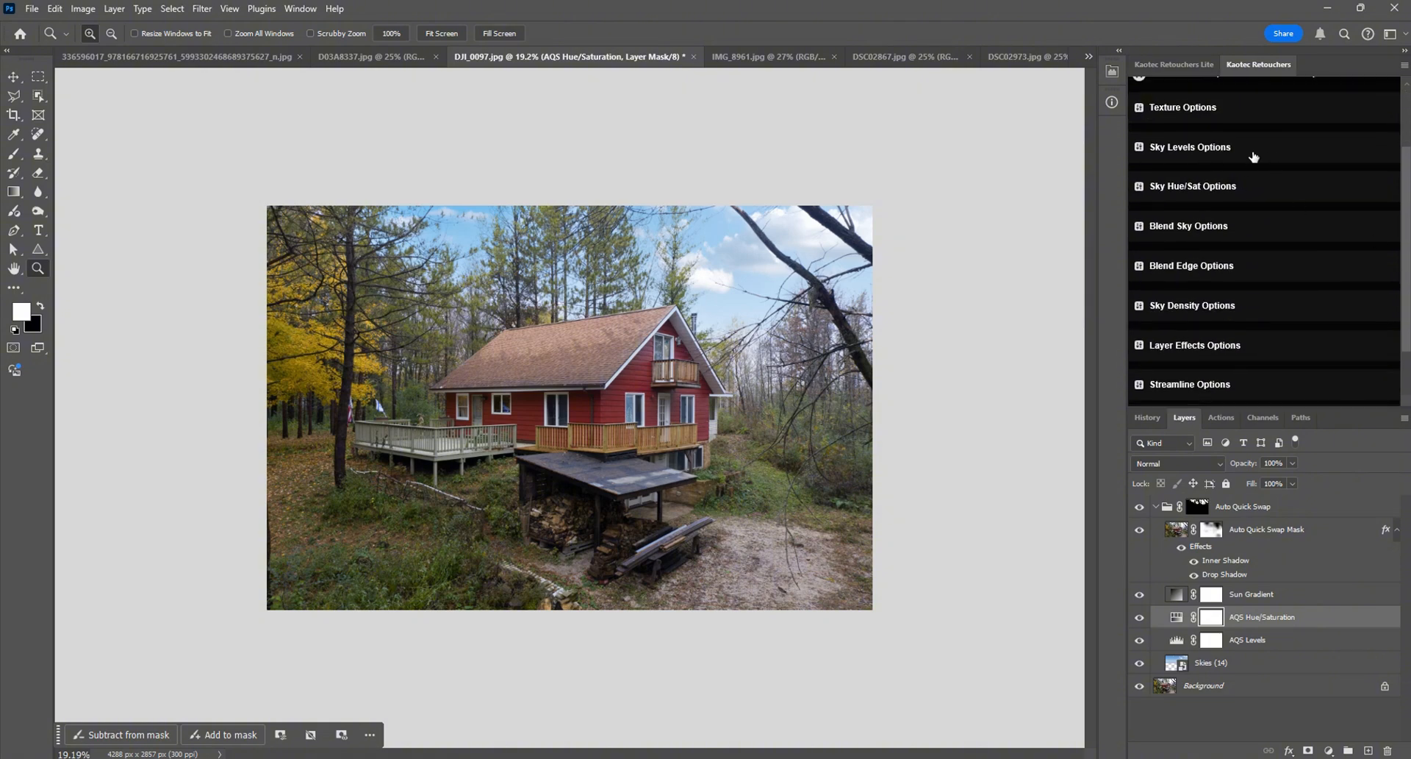
{"action": "left_click", "coordinate": [1230, 151]}
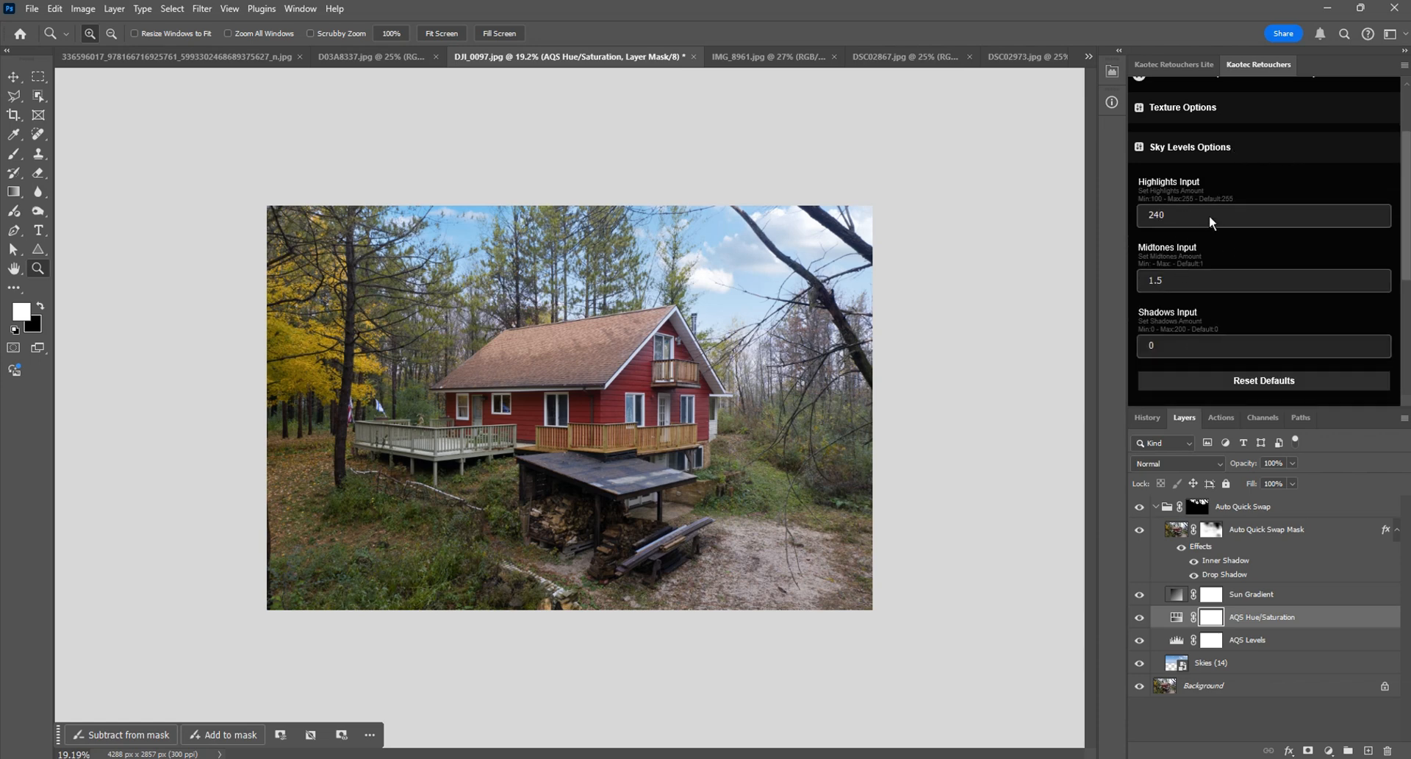
{"action": "double_click", "coordinate": [1177, 640]}
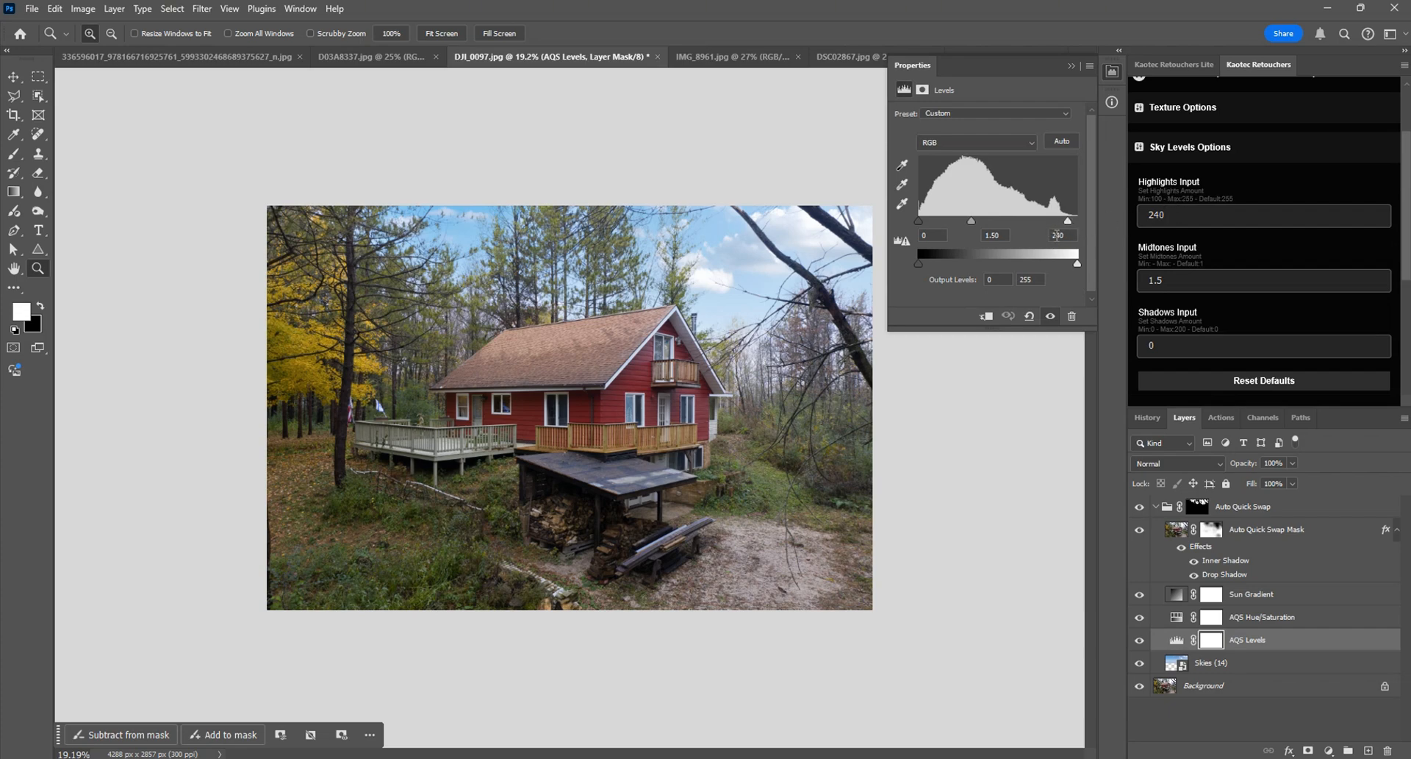
{"action": "left_click", "coordinate": [1057, 233]}
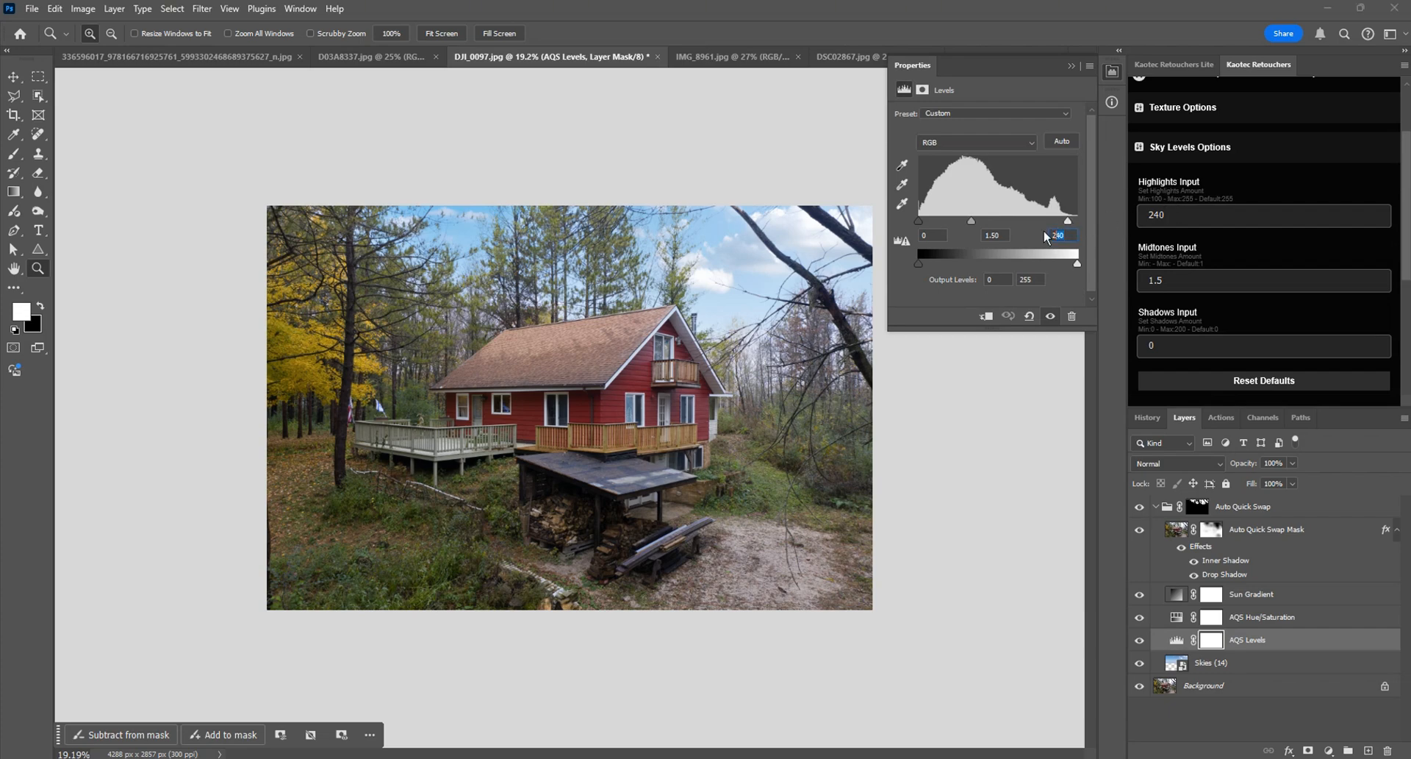
{"action": "double_click", "coordinate": [1173, 216]}
{"action": "left_click", "coordinate": [999, 236]}
{"action": "double_click", "coordinate": [1179, 286]}
{"action": "double_click", "coordinate": [1188, 345]}
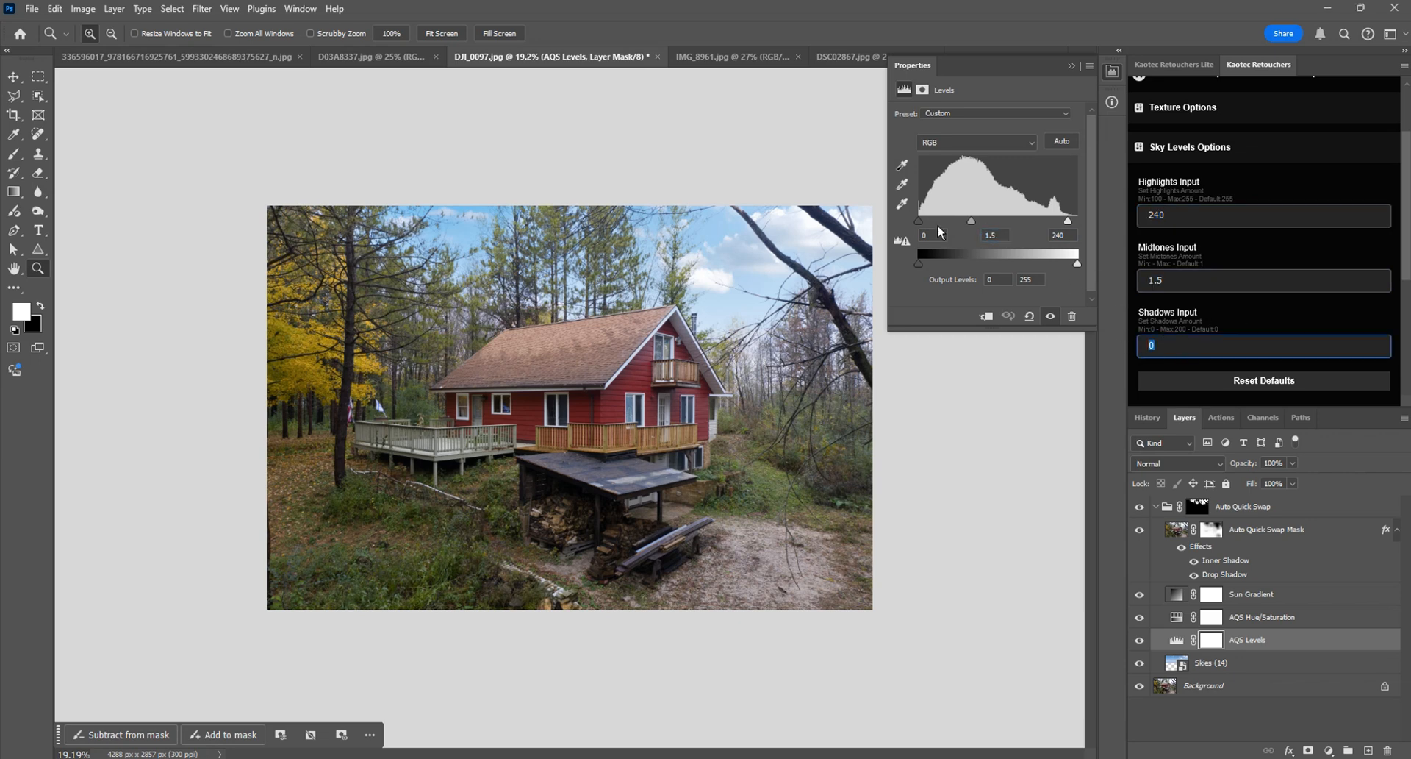
{"action": "left_click", "coordinate": [1300, 159]}
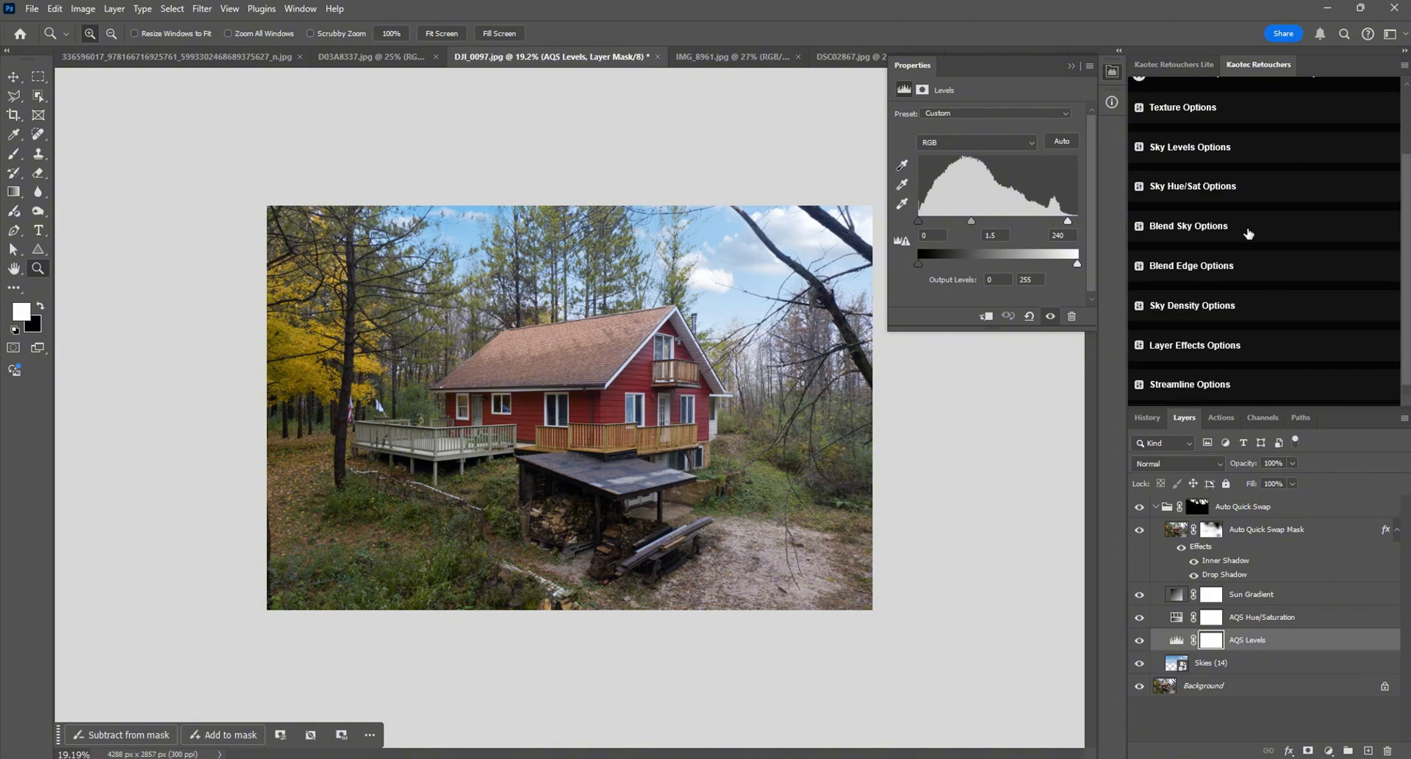
Step: Compare the hue, saturation and lightness values in Sky Hue/Sat Options with the AQS Hue/Saturation layer, and reopen the AQS Levels settings
{"action": "left_click", "coordinate": [1177, 621]}
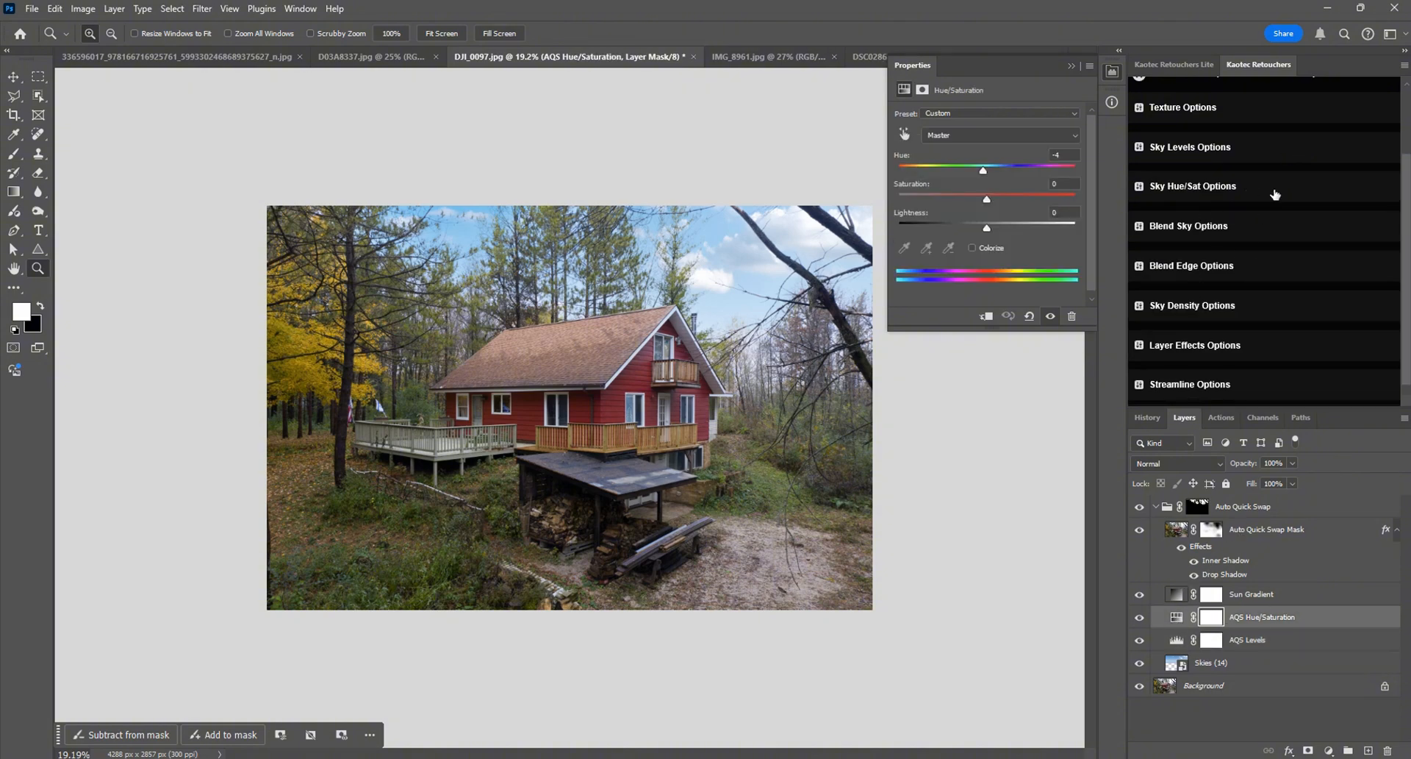
{"action": "left_click", "coordinate": [1278, 192]}
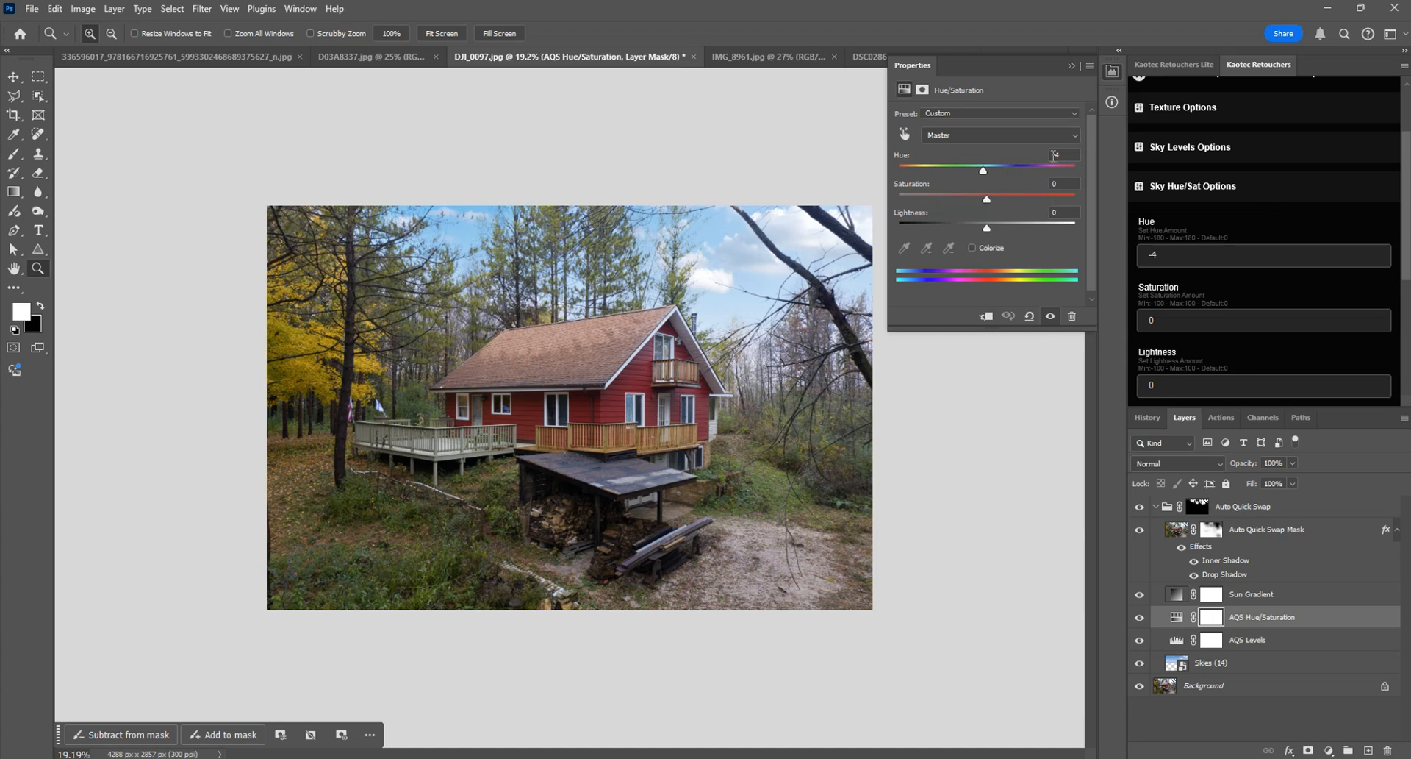
{"action": "left_click_drag", "start_coordinate": [1171, 262], "coordinate": [1134, 249]}
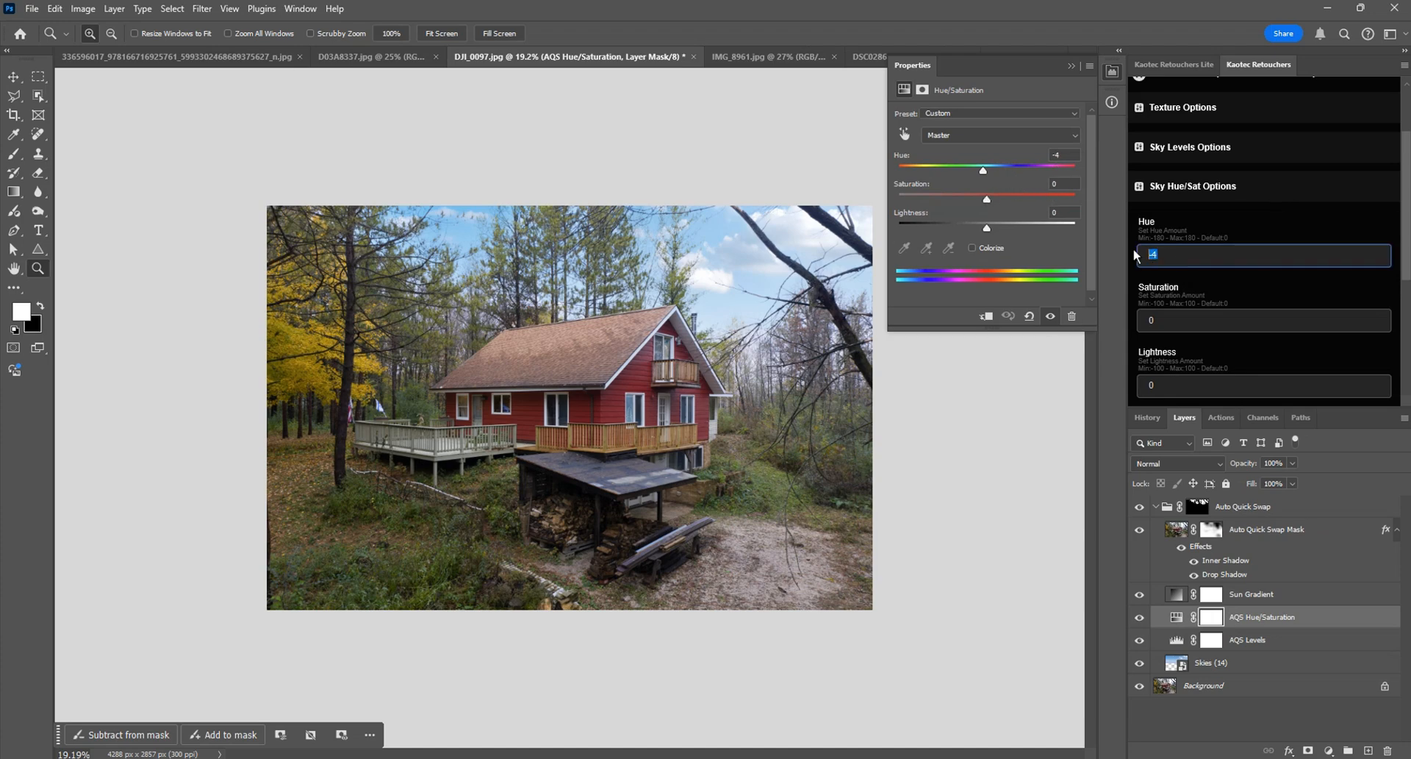
{"action": "left_click", "coordinate": [1307, 193]}
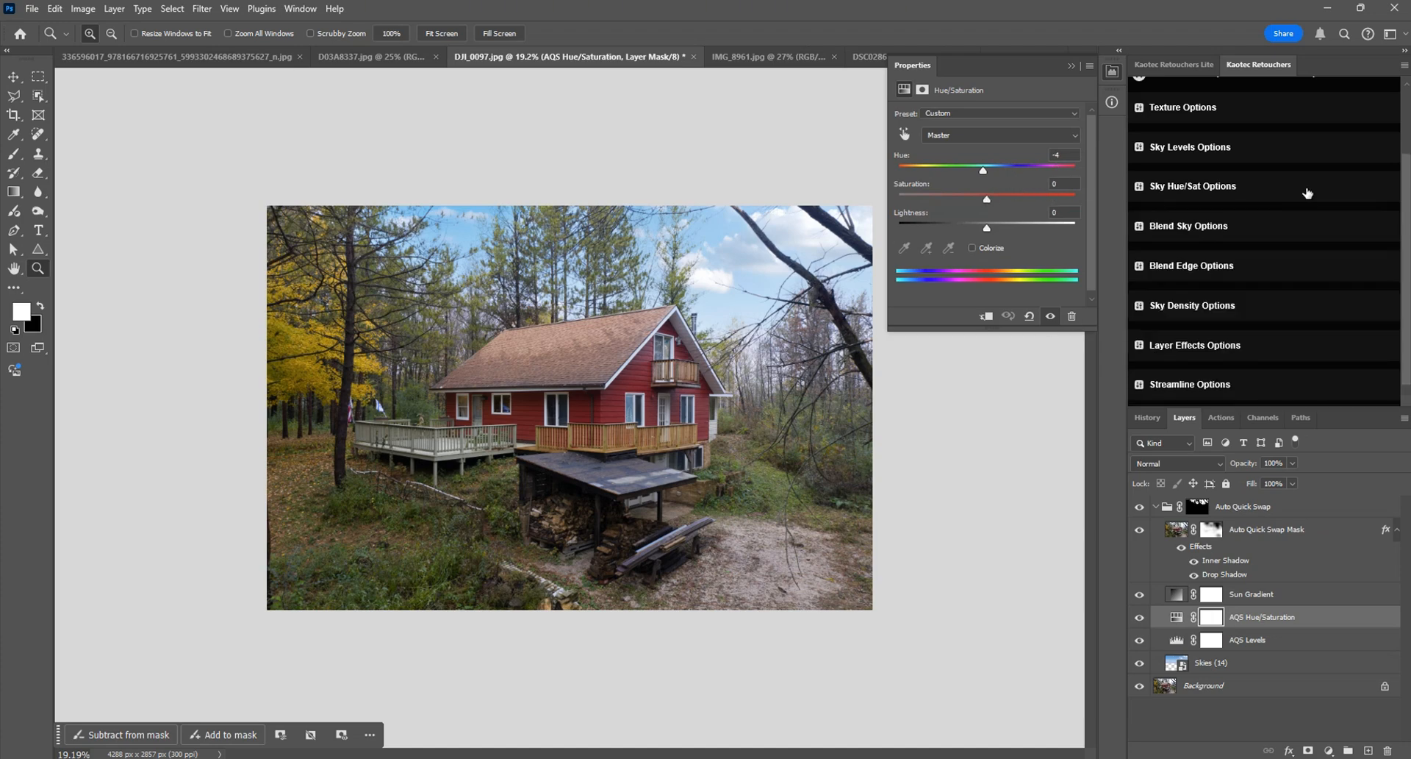
{"action": "left_click", "coordinate": [1117, 76]}
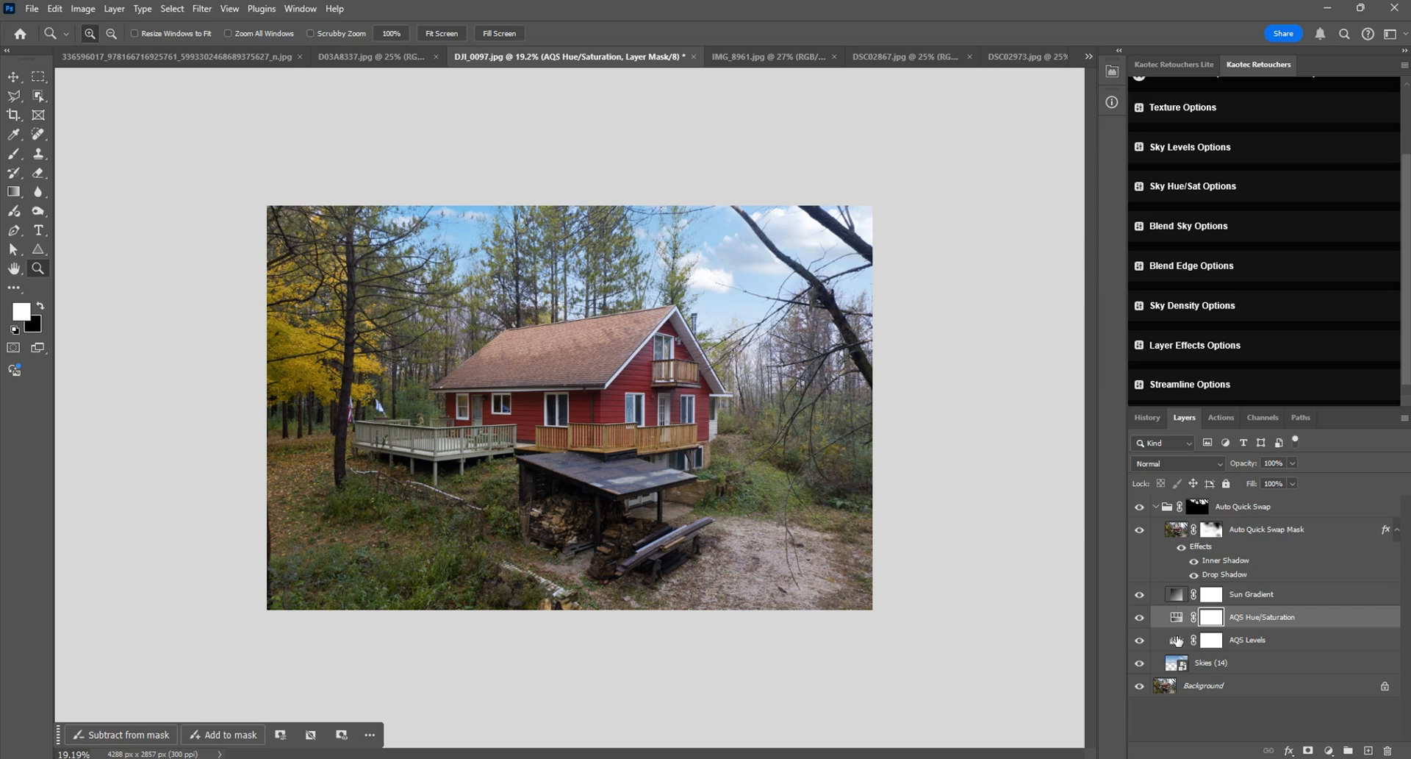
{"action": "double_click", "coordinate": [1176, 641]}
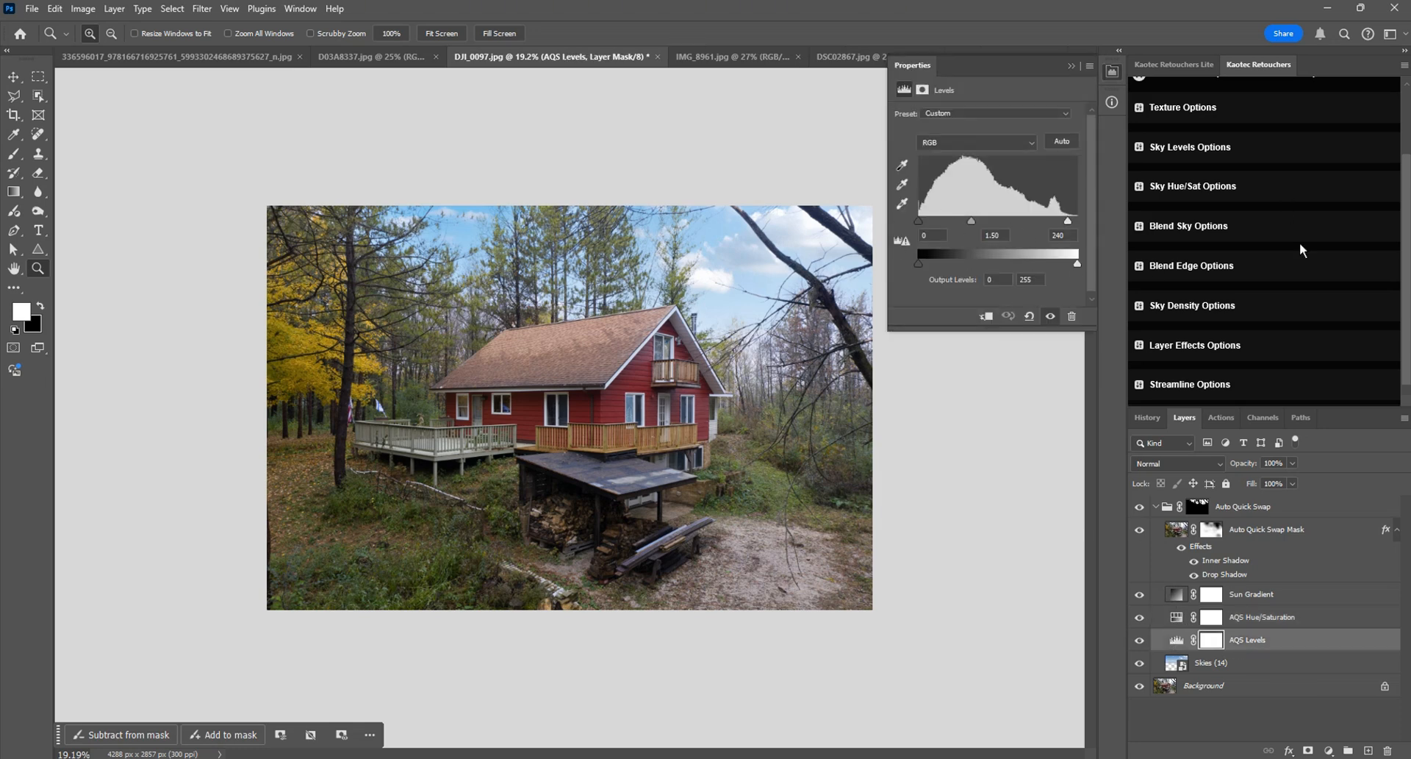
{"action": "scroll", "coordinate": [1302, 250], "scroll_direction": "up", "scroll_amount": 2}
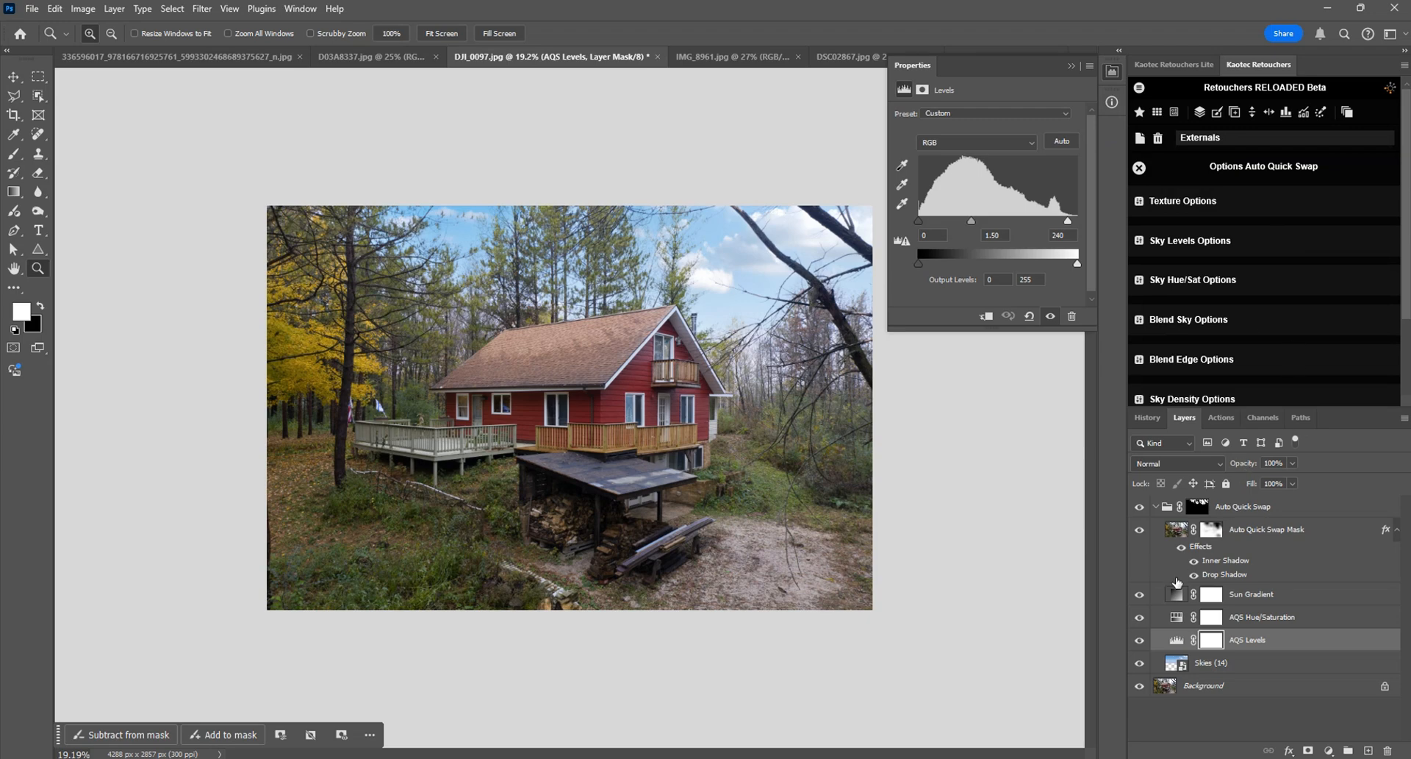
Step: Raise the Sun Gradient layer's opacity to 100%
{"action": "left_click", "coordinate": [1176, 595]}
{"action": "left_click", "coordinate": [1111, 72]}
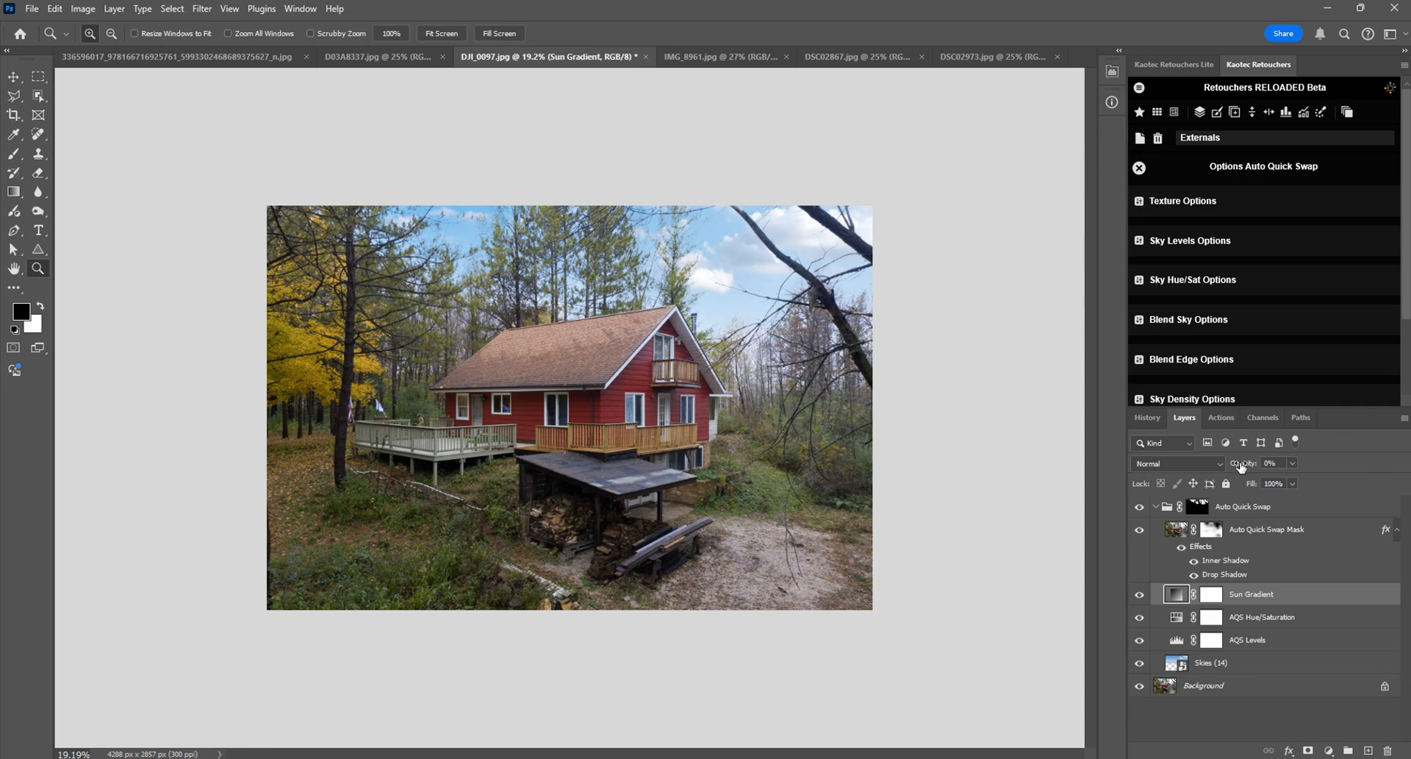
{"action": "left_click", "coordinate": [1240, 465]}
{"action": "left_click_drag", "start_coordinate": [1242, 468], "coordinate": [1338, 468]}
Step: Reposition the Sun Gradient's radial fill over the sky beside the house and set its scale to 79%
{"action": "double_click", "coordinate": [1179, 598]}
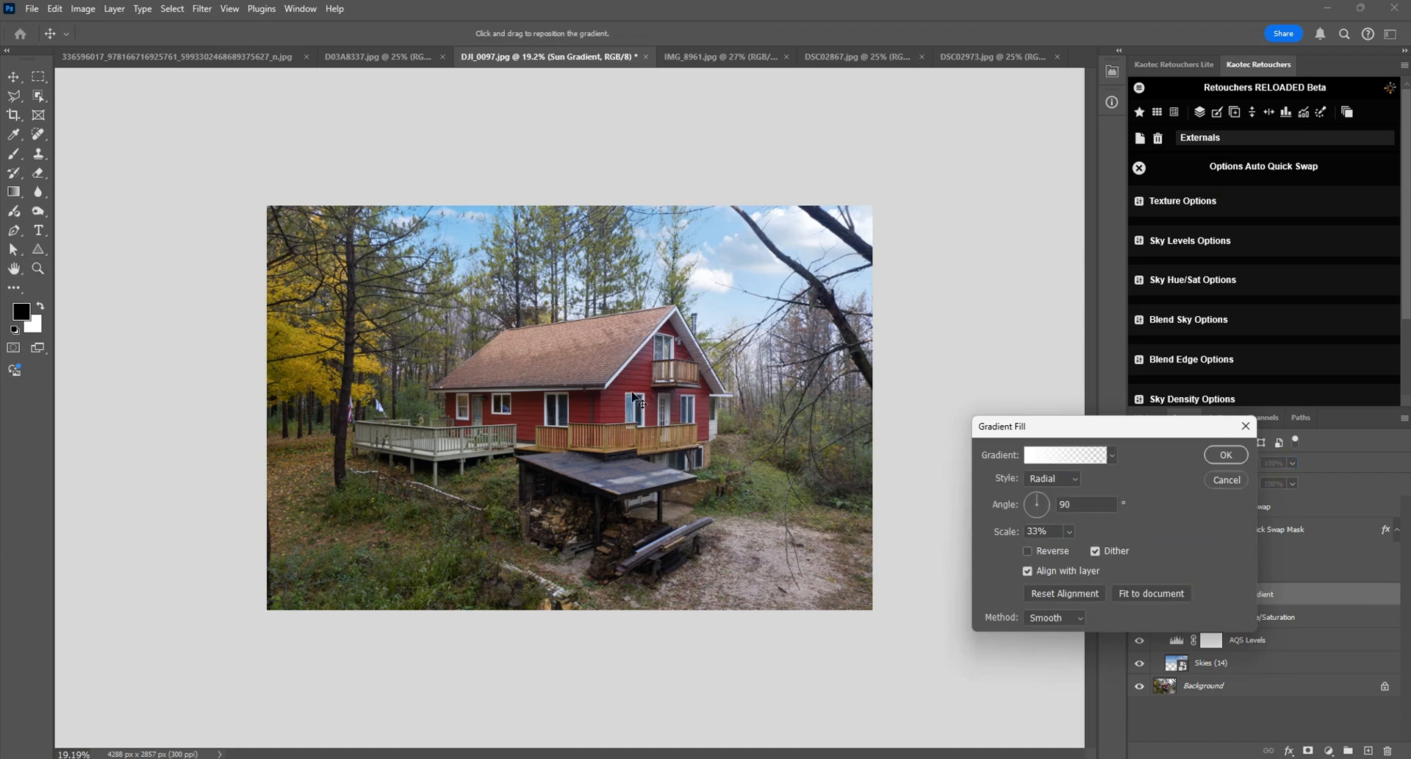
{"action": "left_click_drag", "start_coordinate": [580, 419], "coordinate": [829, 316]}
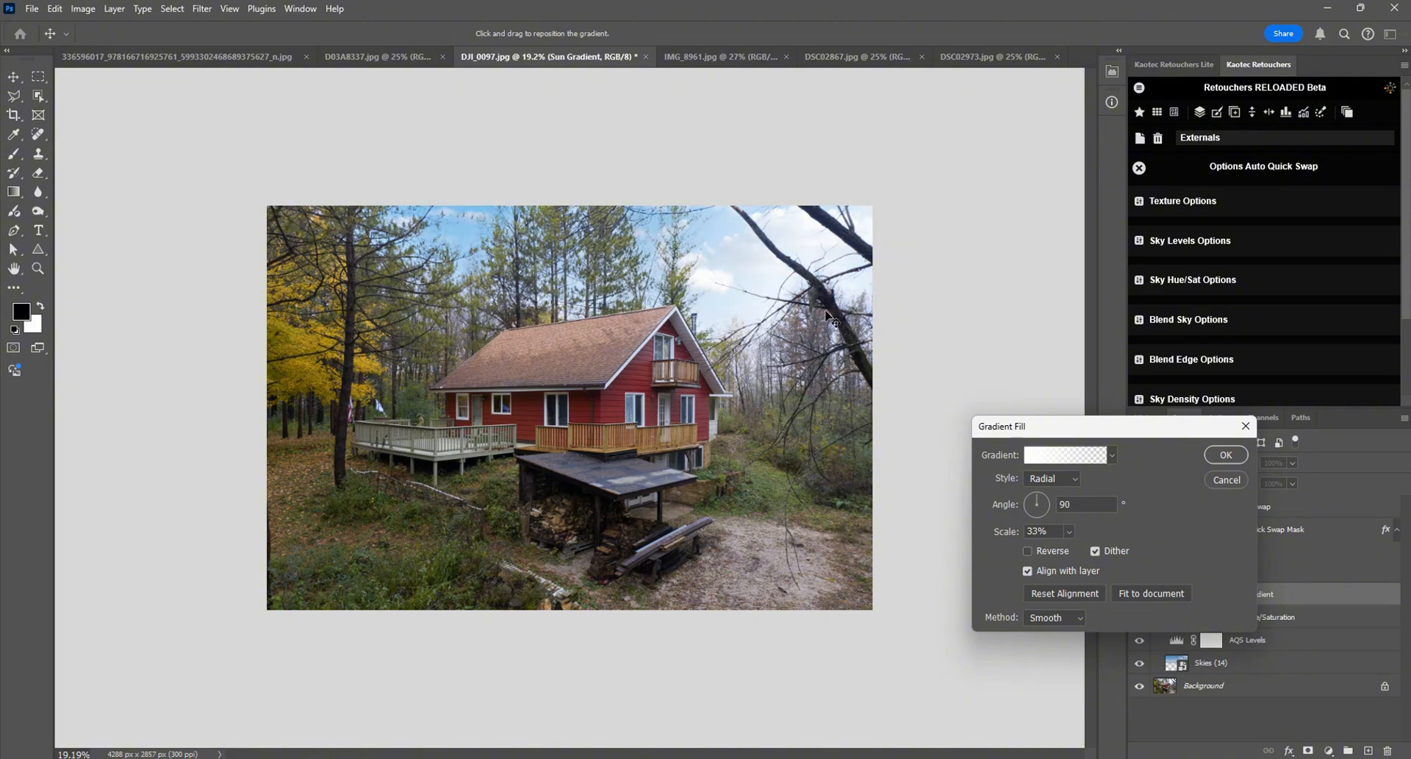
{"action": "left_click_drag", "start_coordinate": [1013, 535], "coordinate": [994, 536]}
{"action": "left_click_drag", "start_coordinate": [859, 347], "coordinate": [756, 315]}
{"action": "left_click_drag", "start_coordinate": [1019, 542], "coordinate": [1058, 536]}
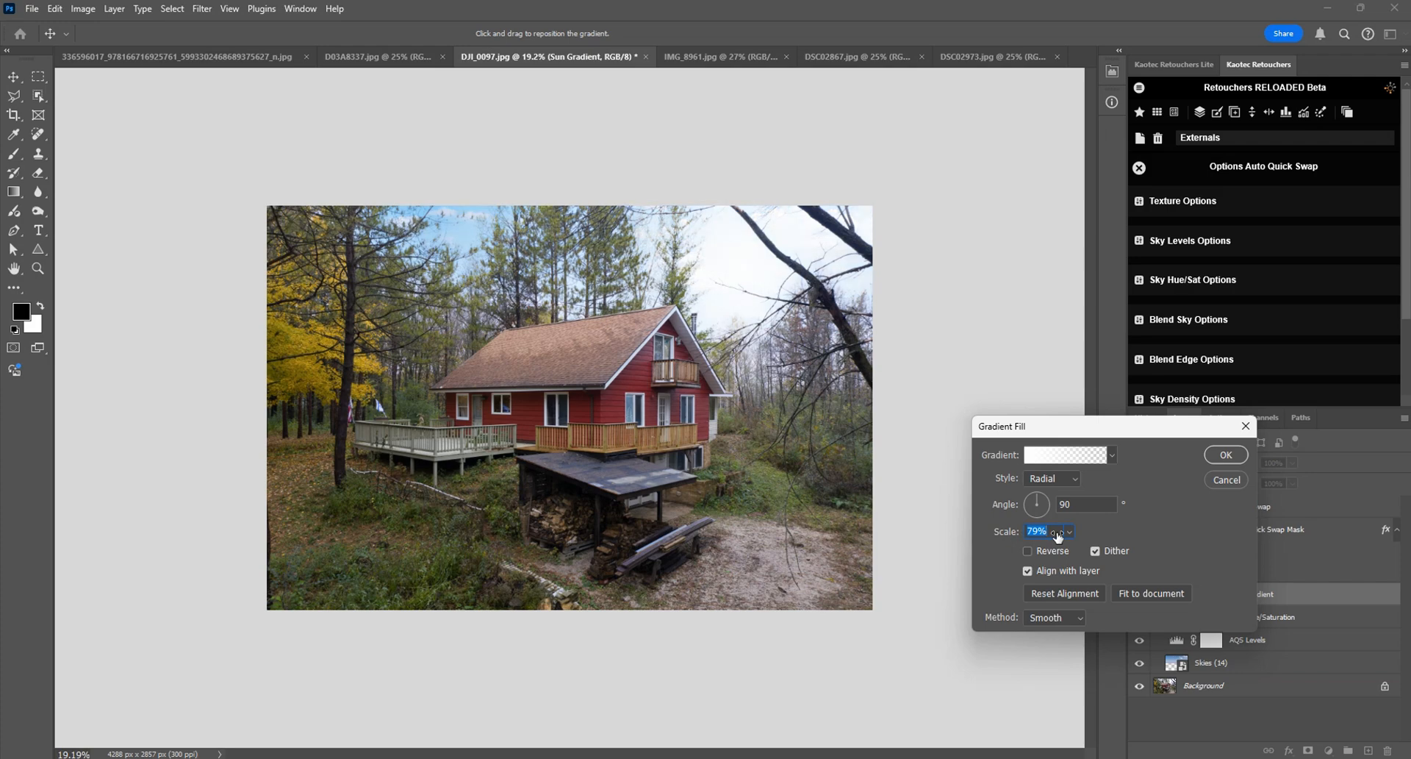
Step: Shift the sun gradient toward the photo's upper-right sky, readjust its scale and apply the gradient fill
{"action": "left_click_drag", "start_coordinate": [757, 372], "coordinate": [863, 297]}
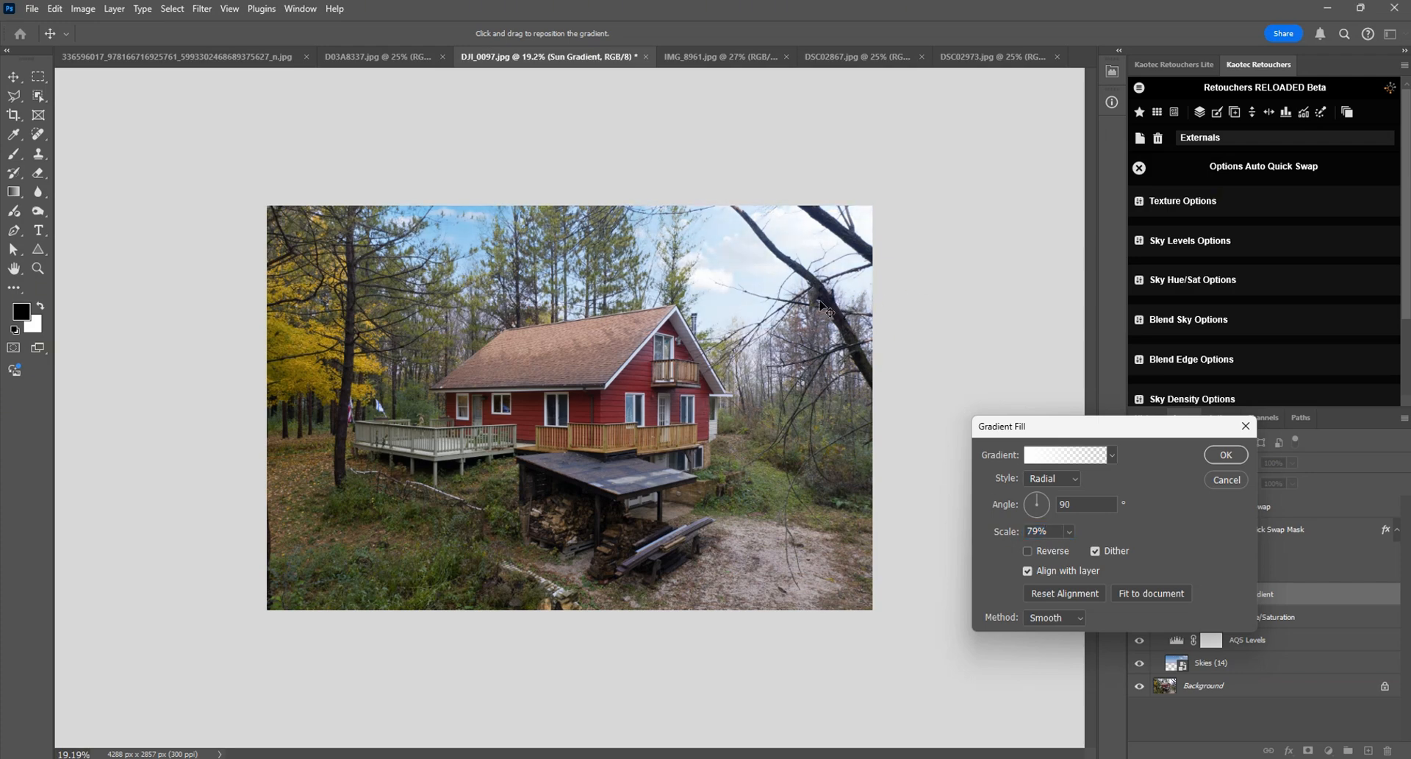
{"action": "left_click", "coordinate": [1000, 532]}
{"action": "left_click_drag", "start_coordinate": [1000, 533], "coordinate": [1010, 532]}
{"action": "left_click_drag", "start_coordinate": [675, 492], "coordinate": [954, 270]}
{"action": "left_click", "coordinate": [1225, 454]}
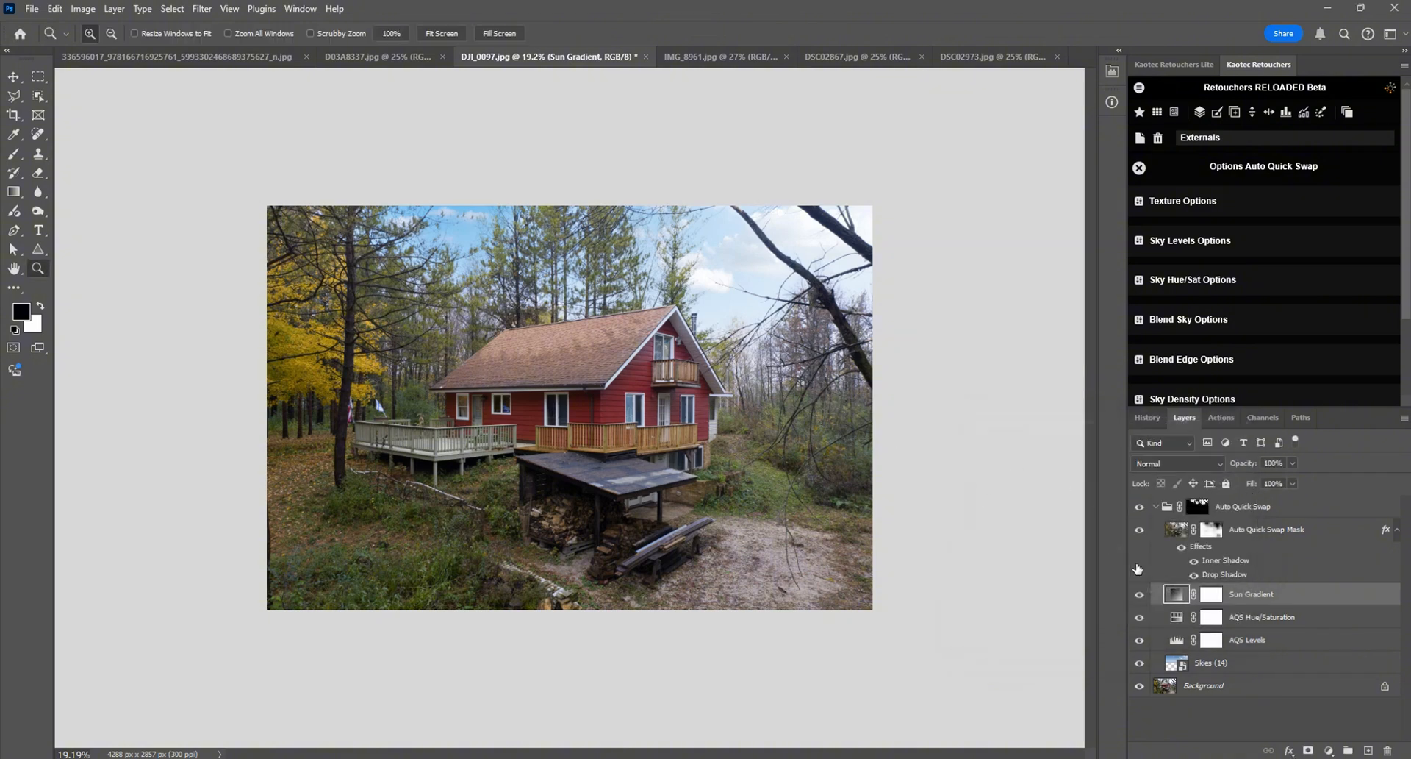
Step: Collapse the Auto Quick Swap group and toggle its visibility to compare the photo before and after the sky swap
{"action": "left_click", "coordinate": [1164, 511]}
{"action": "left_click", "coordinate": [1155, 507]}
{"action": "left_click", "coordinate": [1140, 509]}
{"action": "left_click", "coordinate": [1140, 508]}
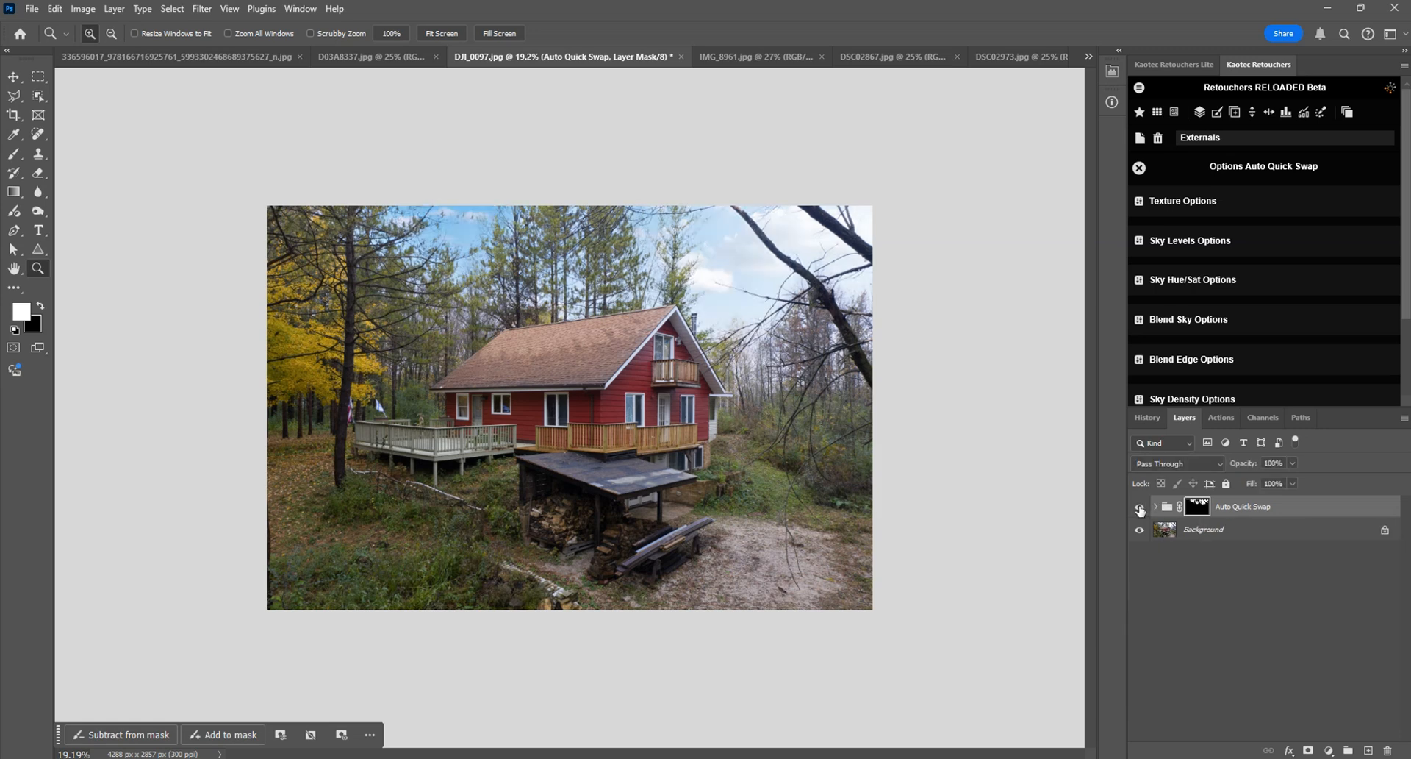
{"action": "left_click", "coordinate": [1140, 509]}
{"action": "left_click", "coordinate": [1140, 508]}
{"action": "left_click_drag", "start_coordinate": [1169, 507], "coordinate": [1388, 749]}
{"action": "scroll", "coordinate": [1287, 328], "scroll_direction": "down", "scroll_amount": 3}
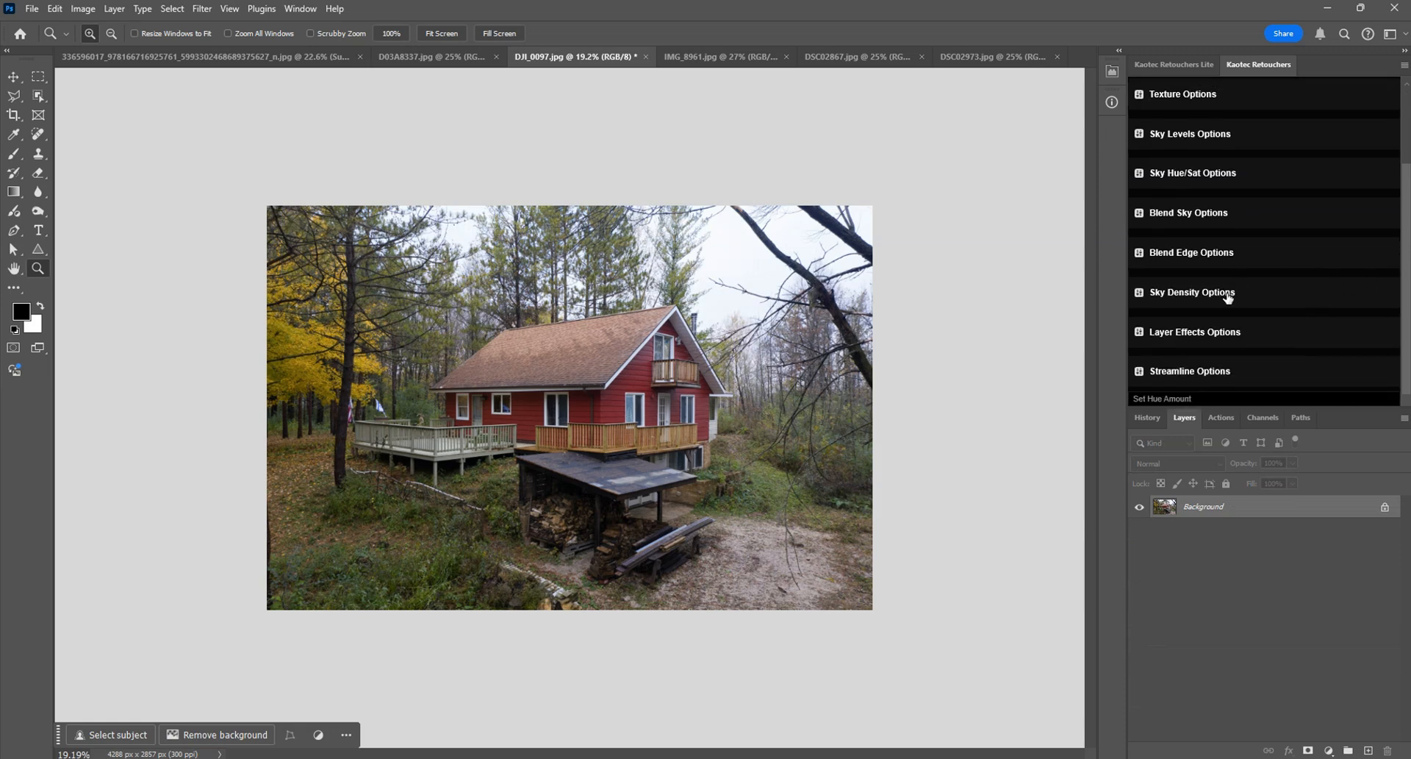
{"action": "key", "text": "ctrl+z"}
Step: Expand the Auto Quick Swap group, remove the feather from the Auto Quick Swap Mask layer's mask, and display that mask on its own
{"action": "left_click", "coordinate": [1156, 507]}
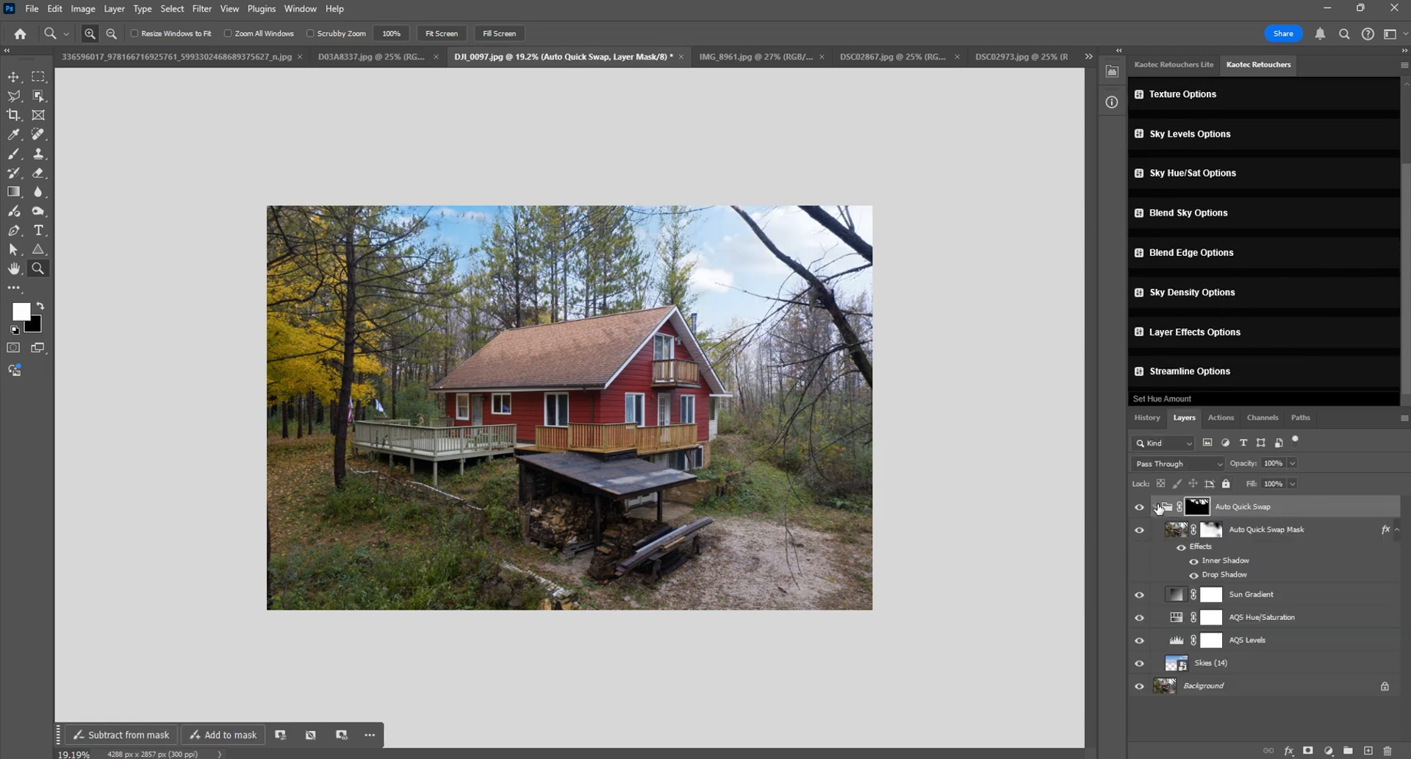
{"action": "double_click", "coordinate": [1214, 531]}
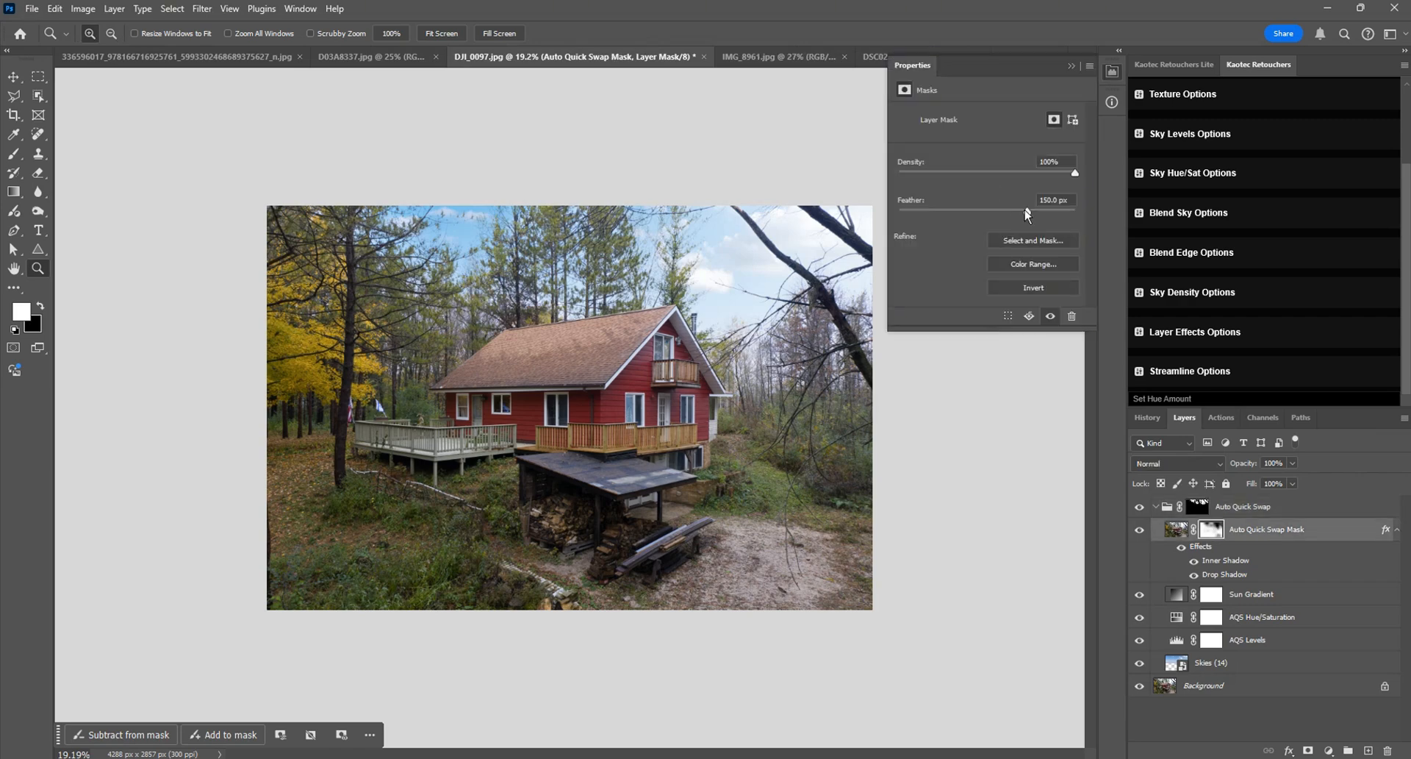
{"action": "left_click", "coordinate": [1112, 71]}
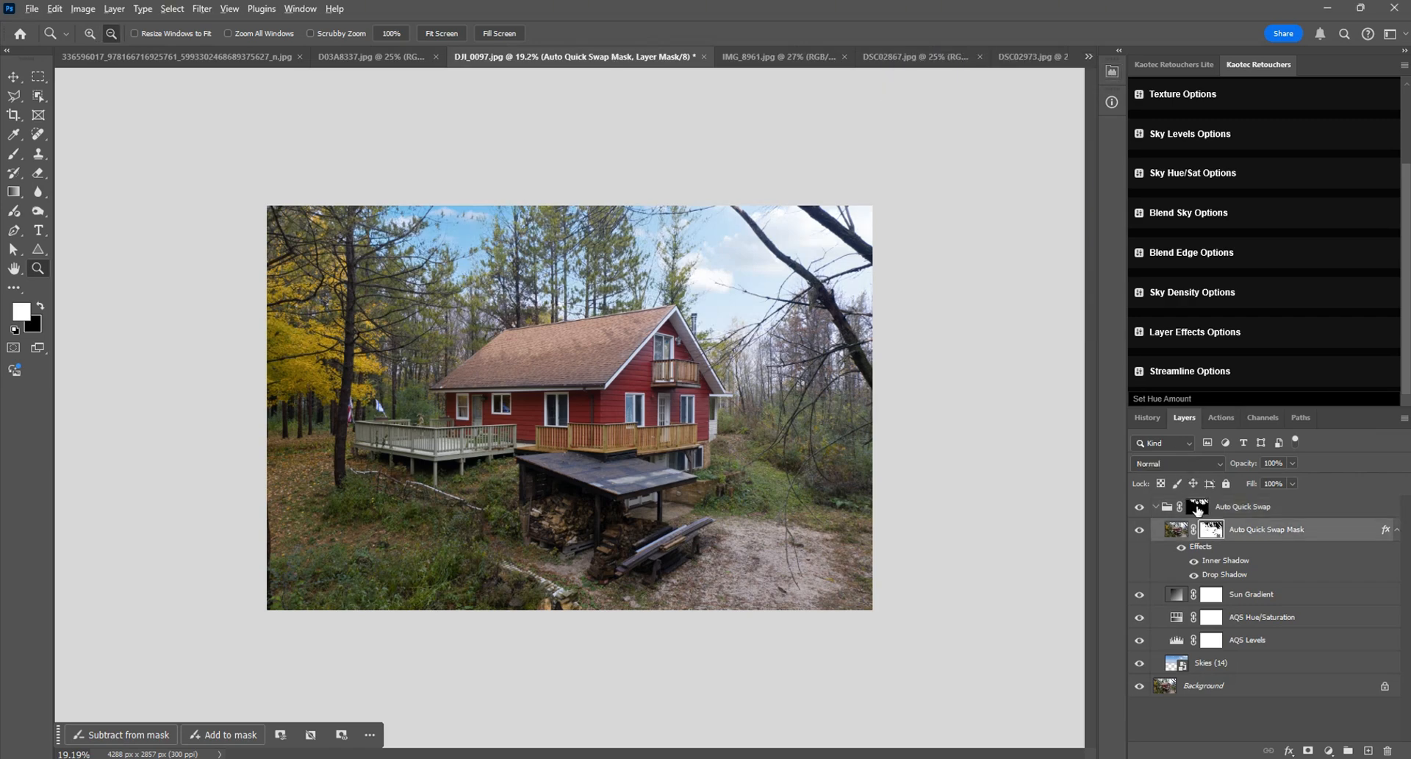
{"action": "left_click", "coordinate": [1210, 529], "text": "alt"}
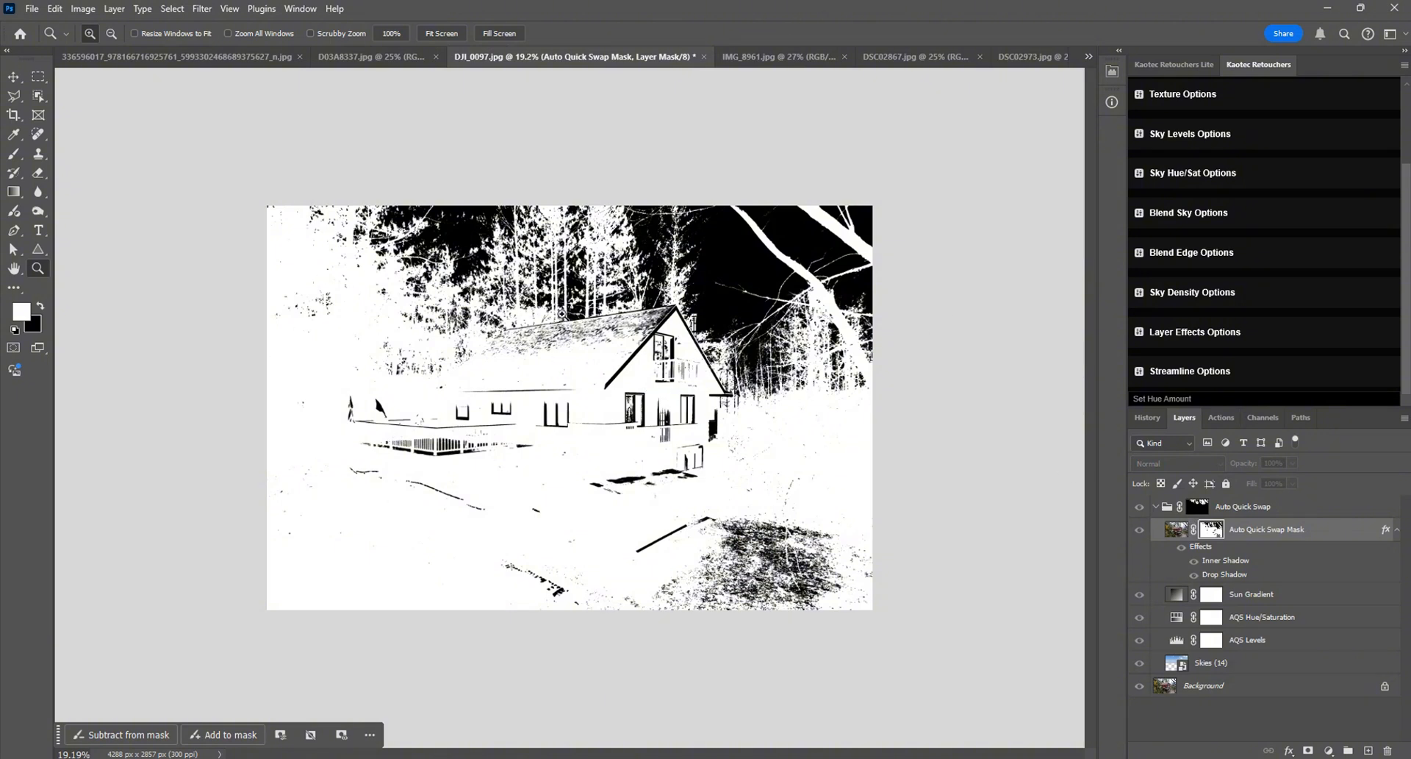
Step: Review the Sky Density Control setting and inspect the sky, trees and house in the displayed Auto Quick Swap Mask
{"action": "left_click", "coordinate": [1214, 305]}
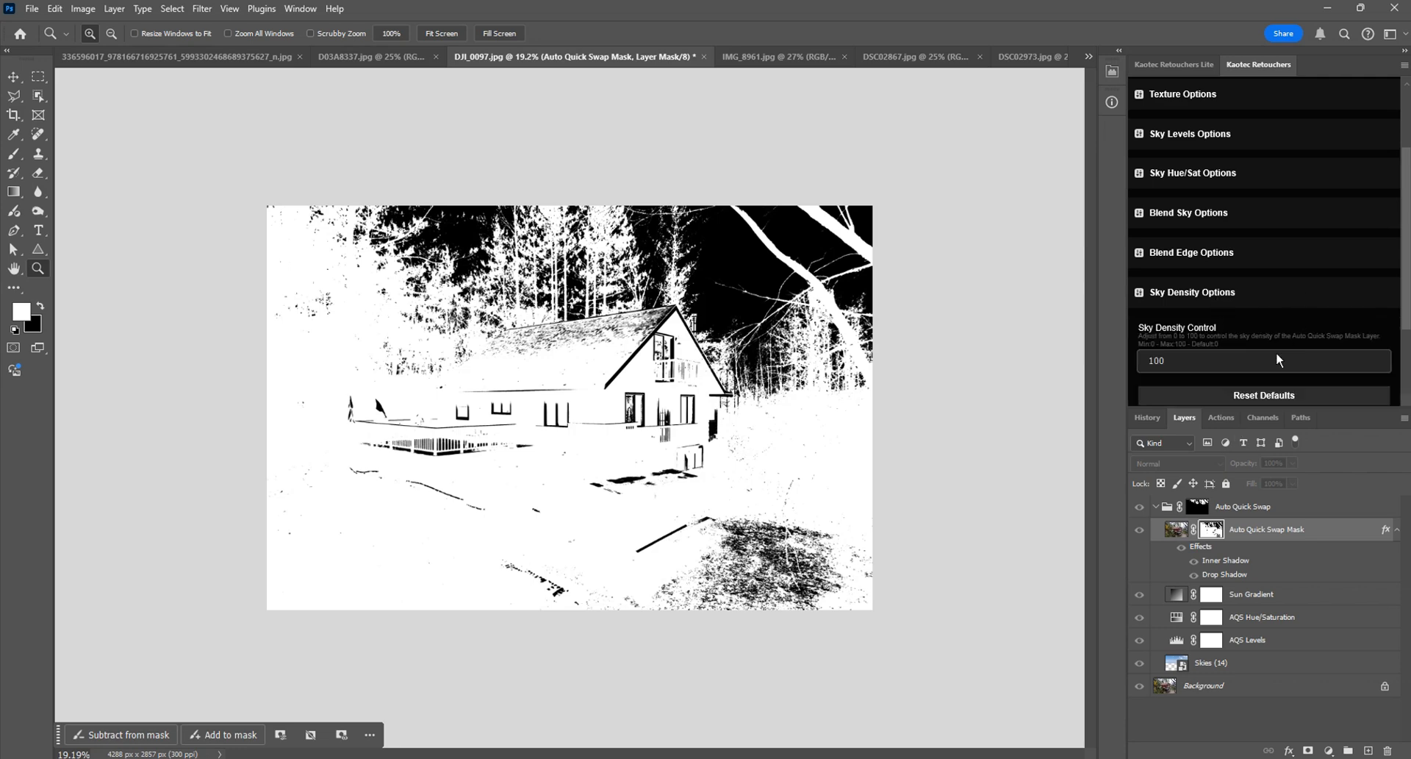
{"action": "scroll", "coordinate": [1404, 275], "scroll_direction": "down", "scroll_amount": 2}
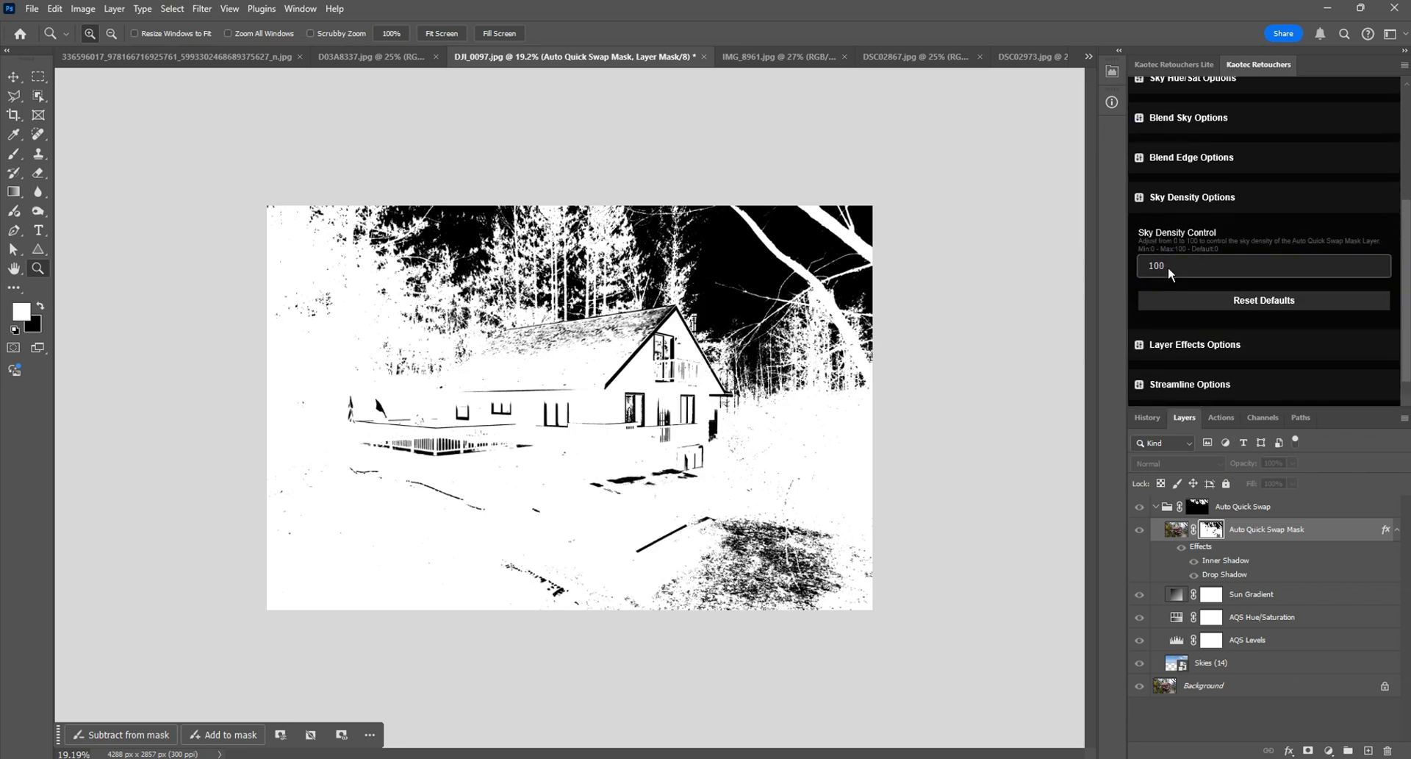
{"action": "scroll", "coordinate": [710, 383], "scroll_direction": "up", "scroll_amount": 3}
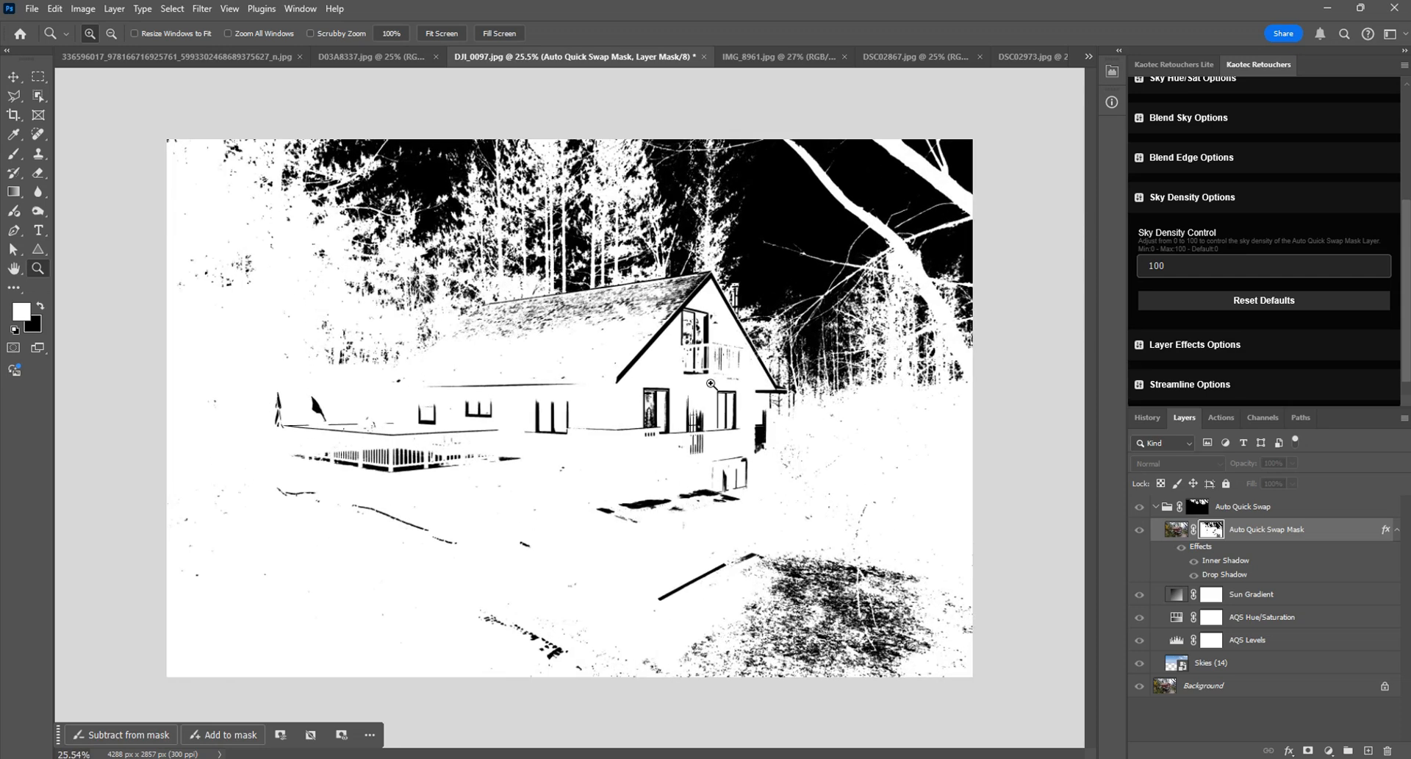
{"action": "scroll", "coordinate": [710, 383], "scroll_direction": "up", "scroll_amount": 2}
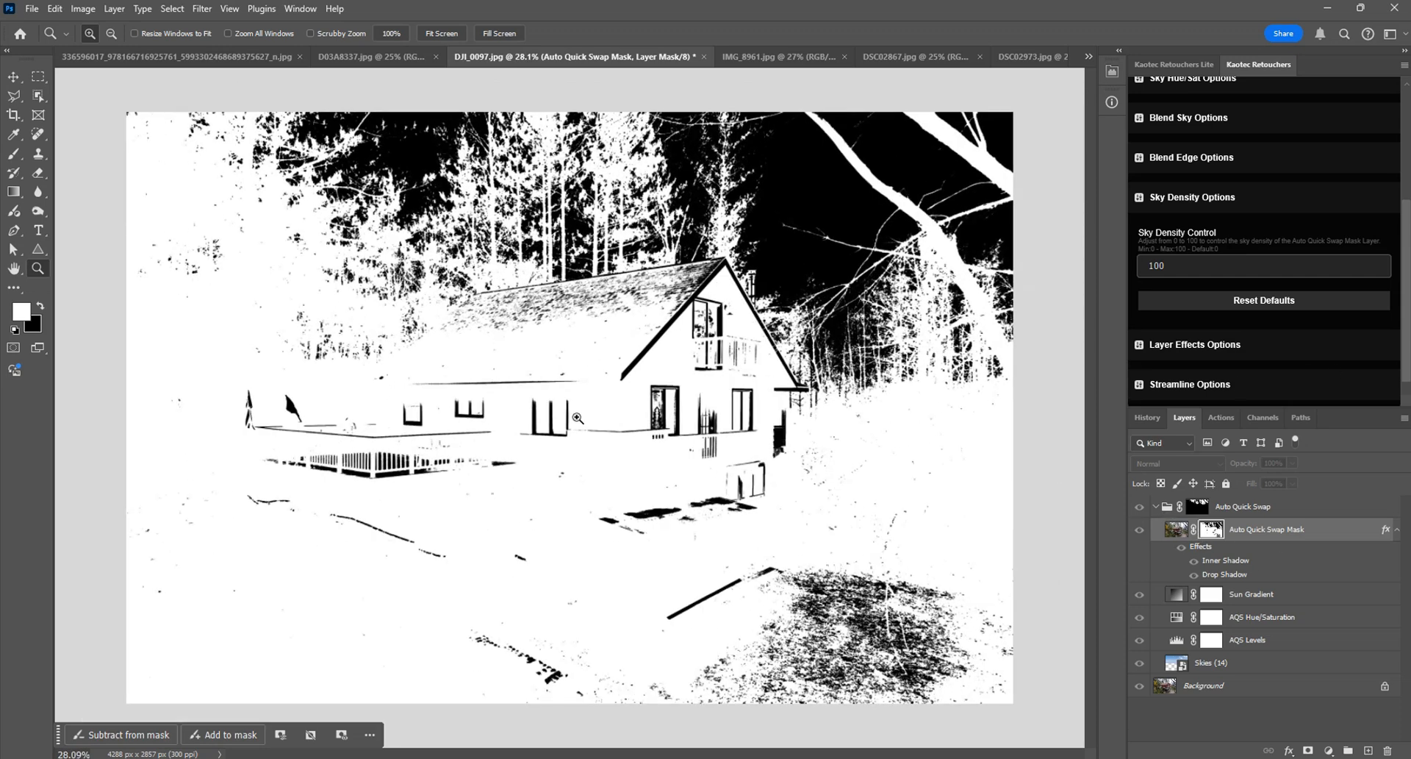
Step: Delete the Auto Quick Swap group and reset the Sky Density Options to their defaults
{"action": "left_click_drag", "start_coordinate": [1171, 513], "coordinate": [1387, 750]}
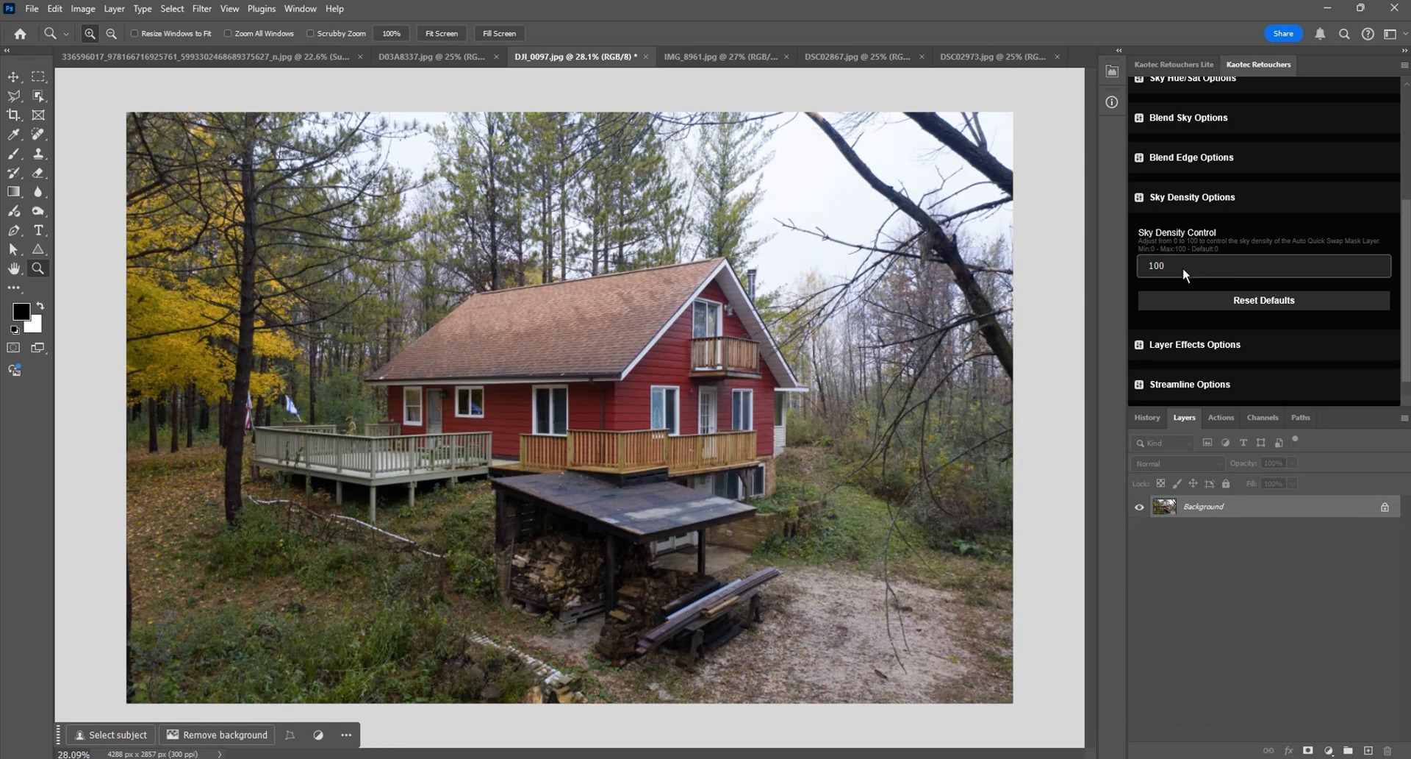
{"action": "left_click", "coordinate": [1283, 302]}
{"action": "left_click", "coordinate": [1263, 198]}
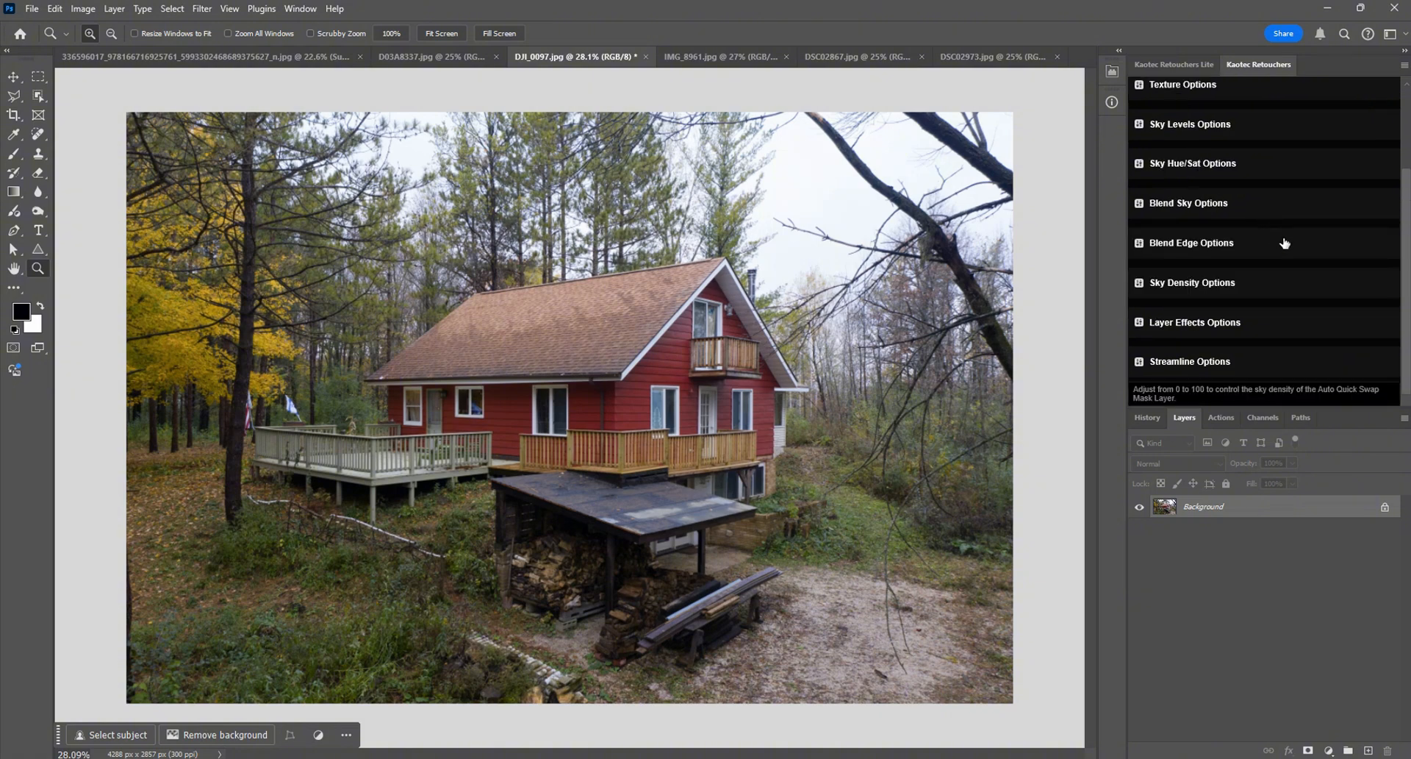
Step: Run Auto Quick Swap on the photo again and set the feather of the Auto Quick Swap Mask layer's mask to 0 px
{"action": "scroll", "coordinate": [1282, 241], "scroll_direction": "up", "scroll_amount": 3}
{"action": "left_click", "coordinate": [1139, 168]}
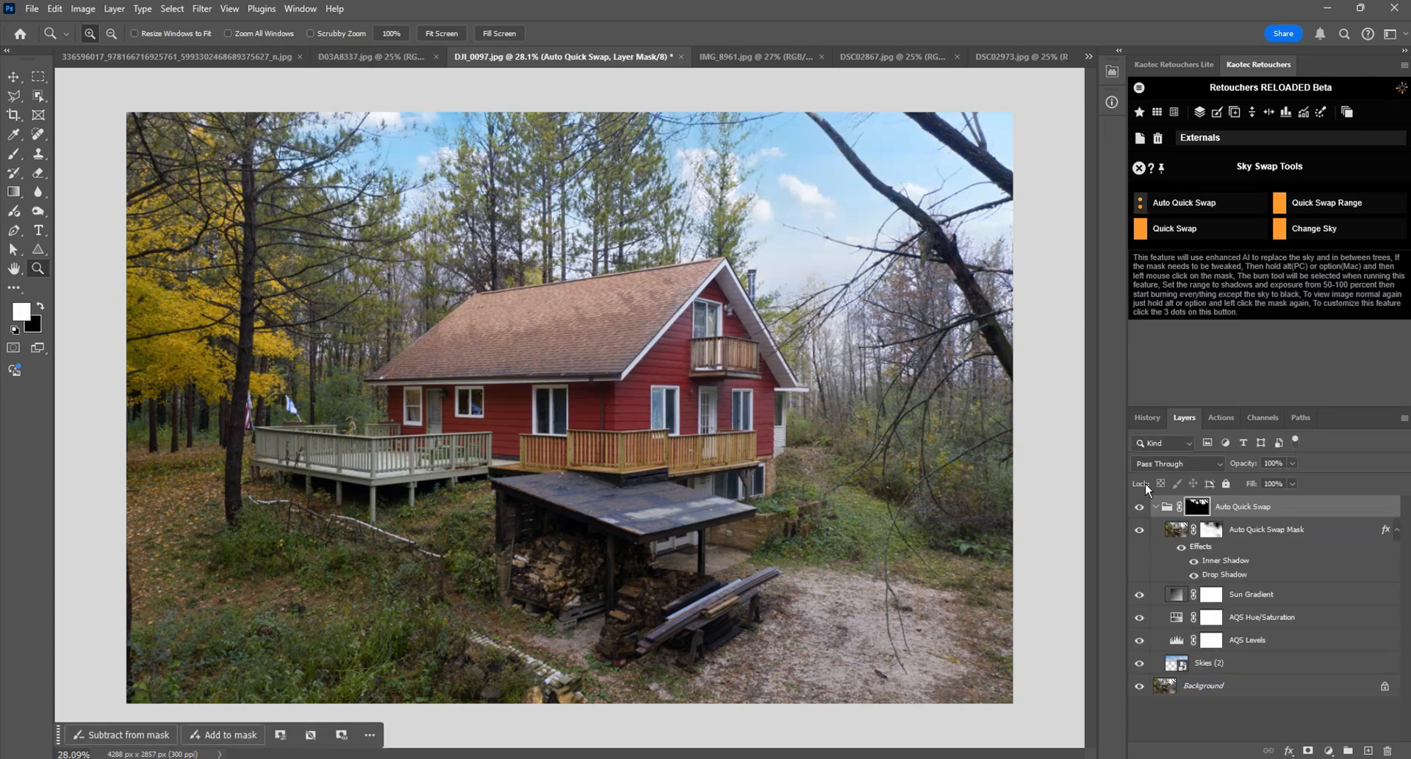
{"action": "double_click", "coordinate": [1211, 529]}
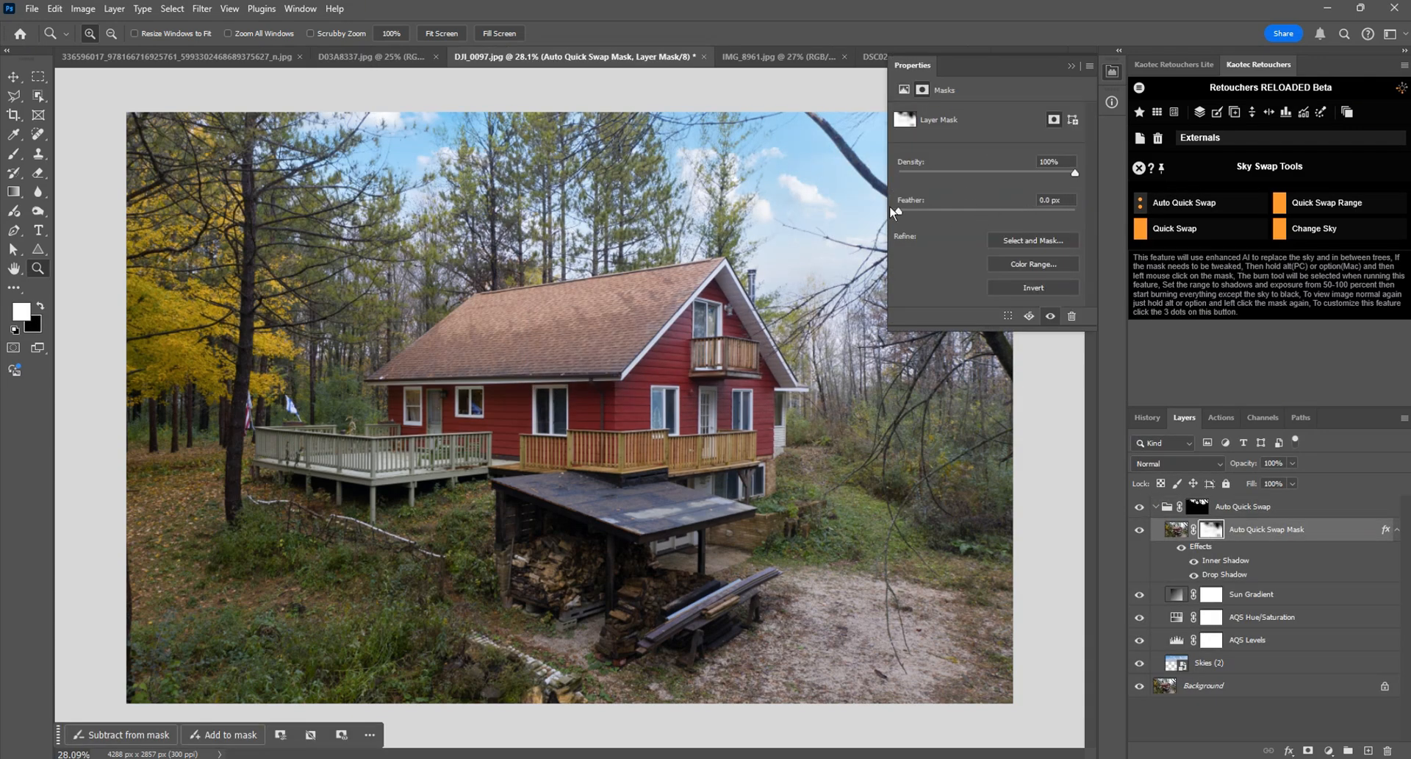
{"action": "left_click", "coordinate": [1112, 72]}
Step: Display the new Auto Quick Swap Mask on its own, inspect its grey areas around the trees and house, and return to the image
{"action": "left_click", "coordinate": [1209, 531], "text": "alt"}
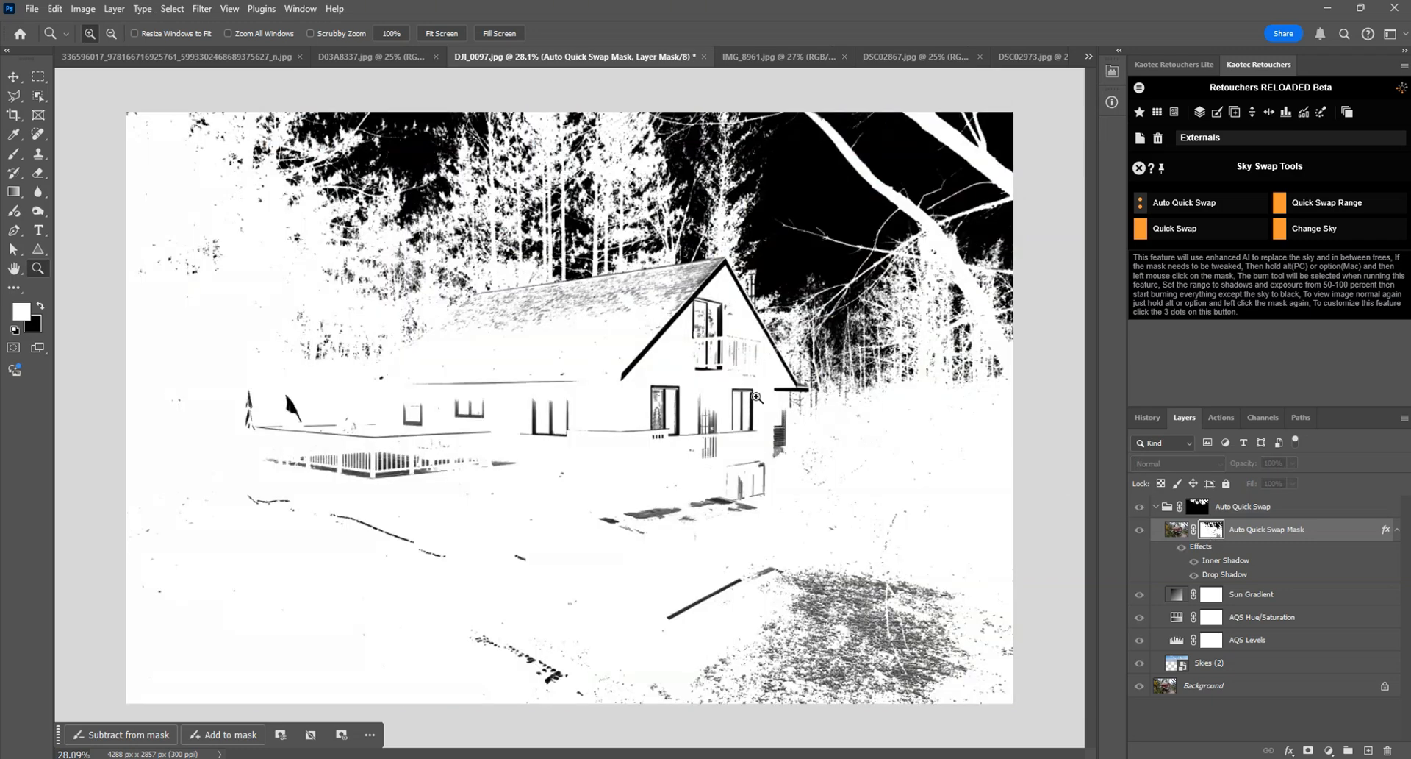
{"action": "scroll", "coordinate": [609, 409], "scroll_direction": "up", "scroll_amount": 1}
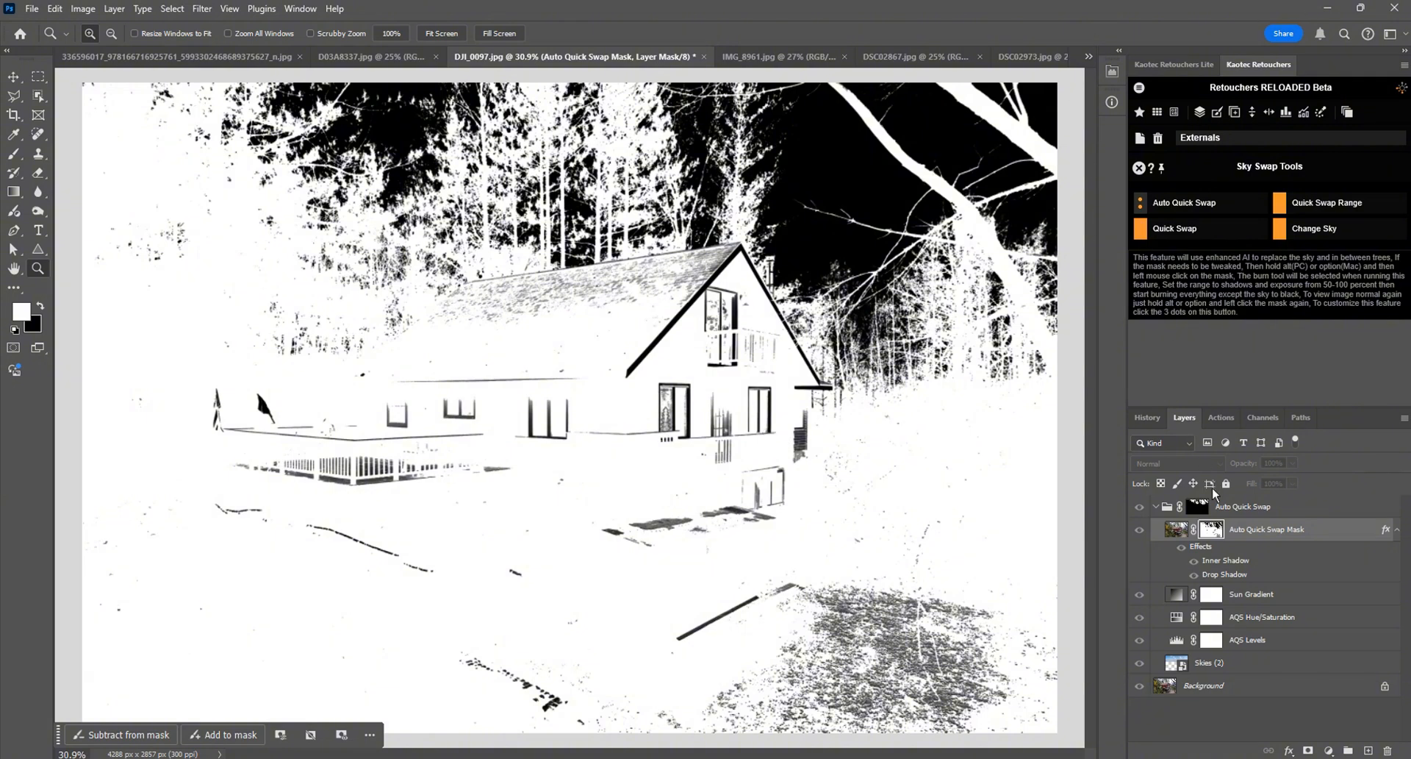
{"action": "left_click", "coordinate": [1212, 529], "text": "alt"}
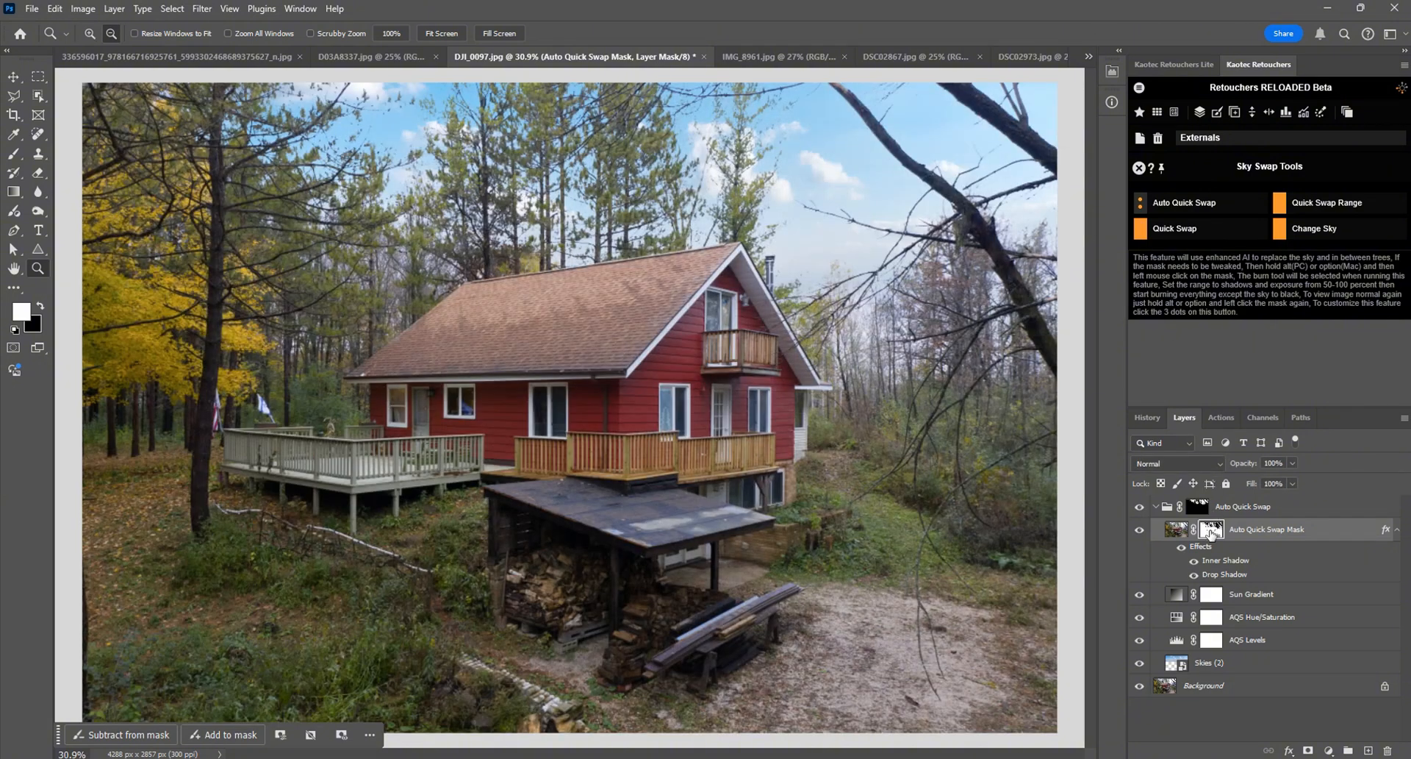
{"action": "left_click", "coordinate": [1285, 114]}
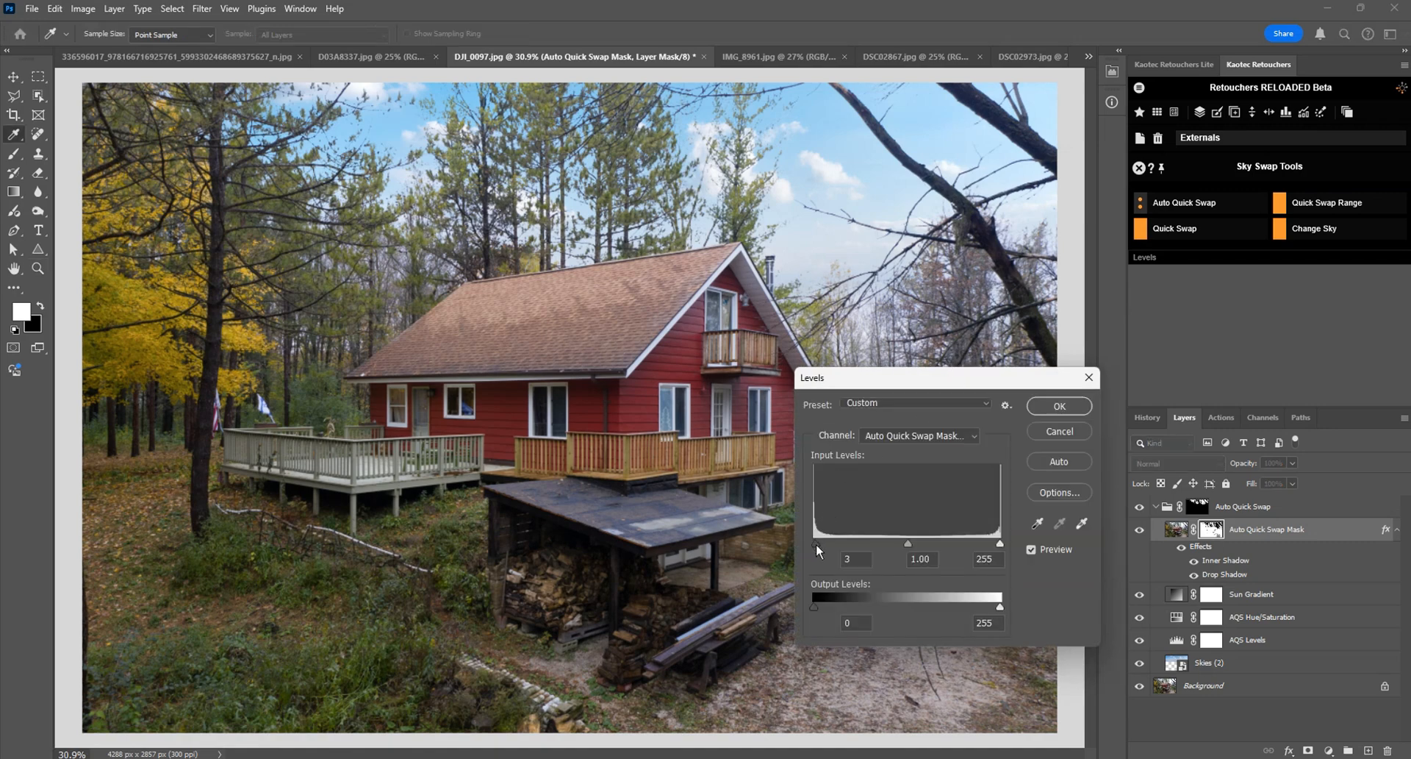
{"action": "left_click_drag", "start_coordinate": [816, 544], "coordinate": [822, 512]}
{"action": "left_click", "coordinate": [1069, 432]}
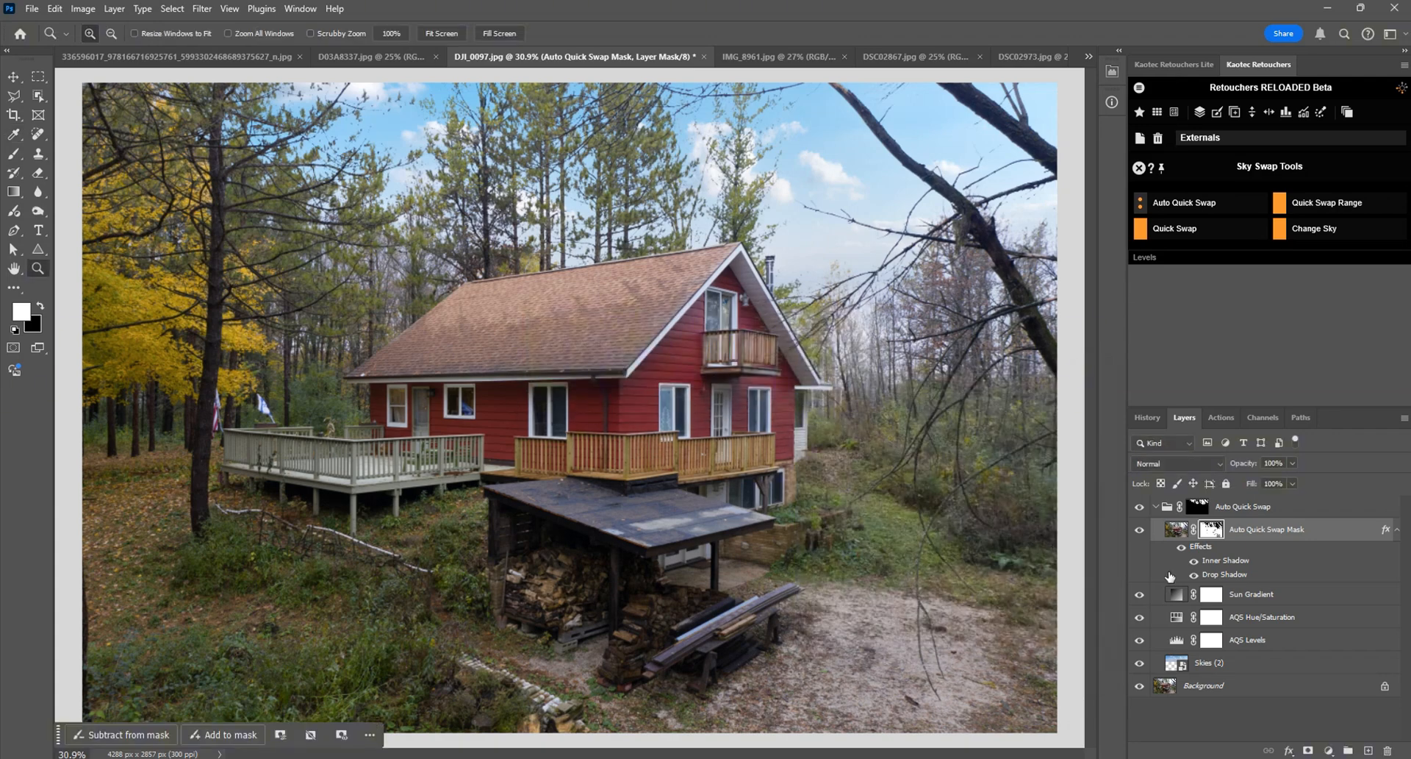
{"action": "left_click_drag", "start_coordinate": [1164, 512], "coordinate": [1387, 750]}
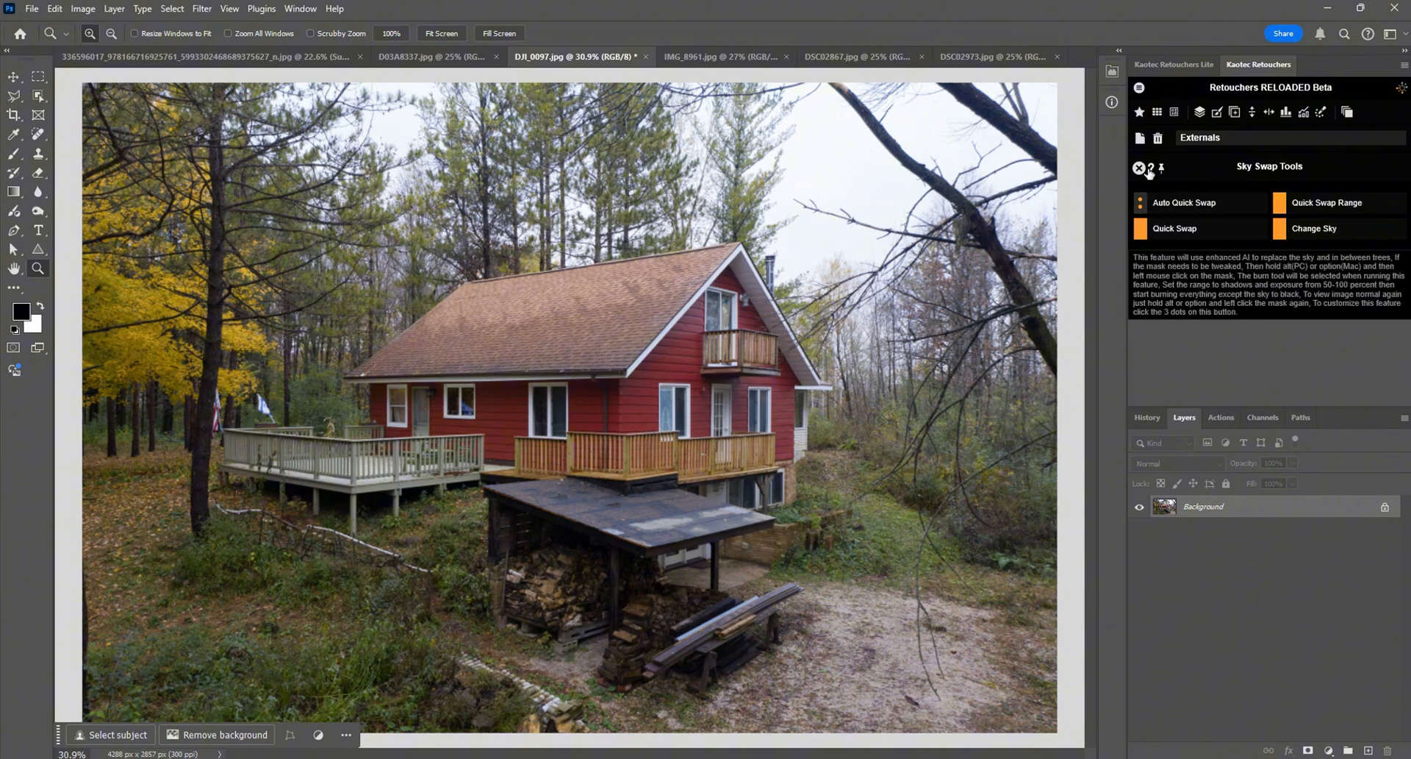
Step: Open the Auto Quick Swap options and examine the drop shadow and inner shadow settings in Layer Effects Options
{"action": "left_click", "coordinate": [1140, 204]}
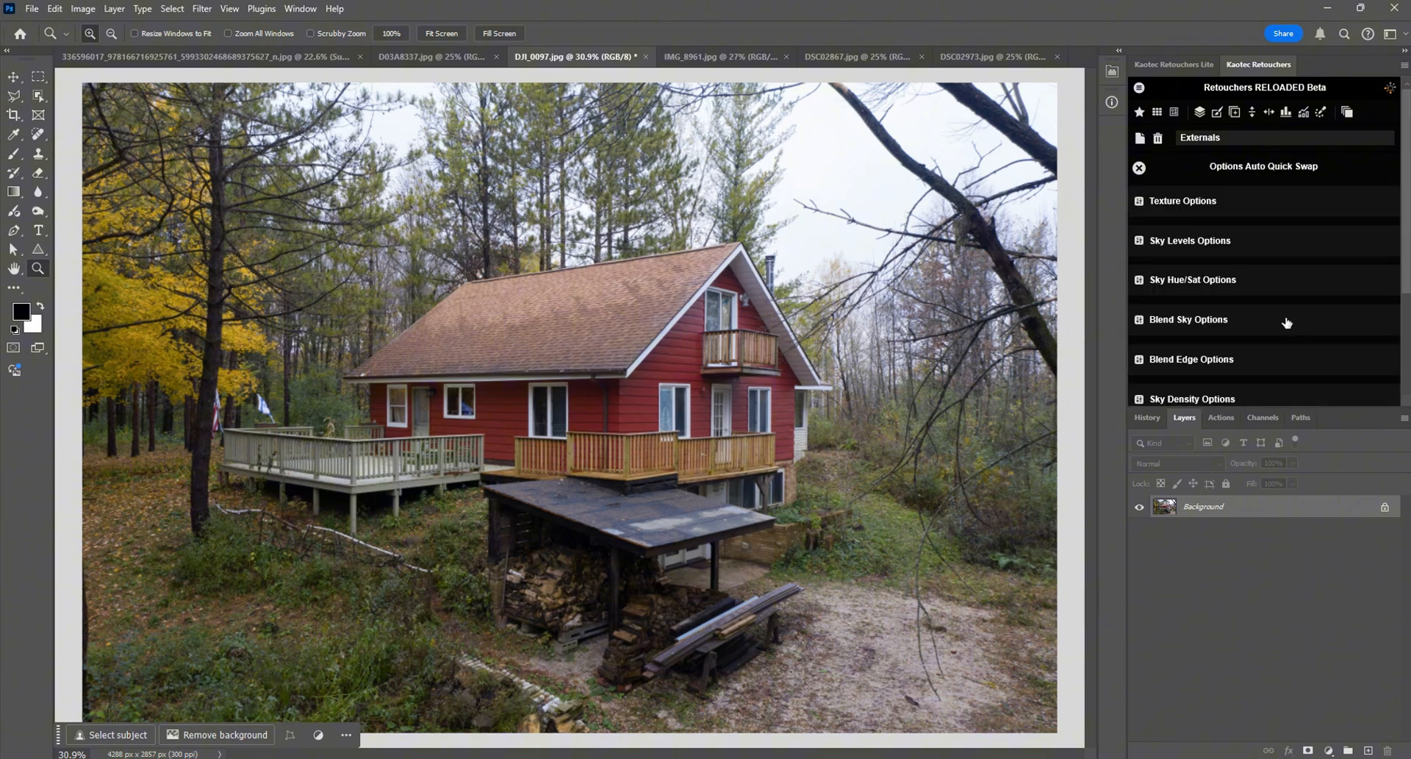
{"action": "scroll", "coordinate": [1286, 324], "scroll_direction": "down", "scroll_amount": 1}
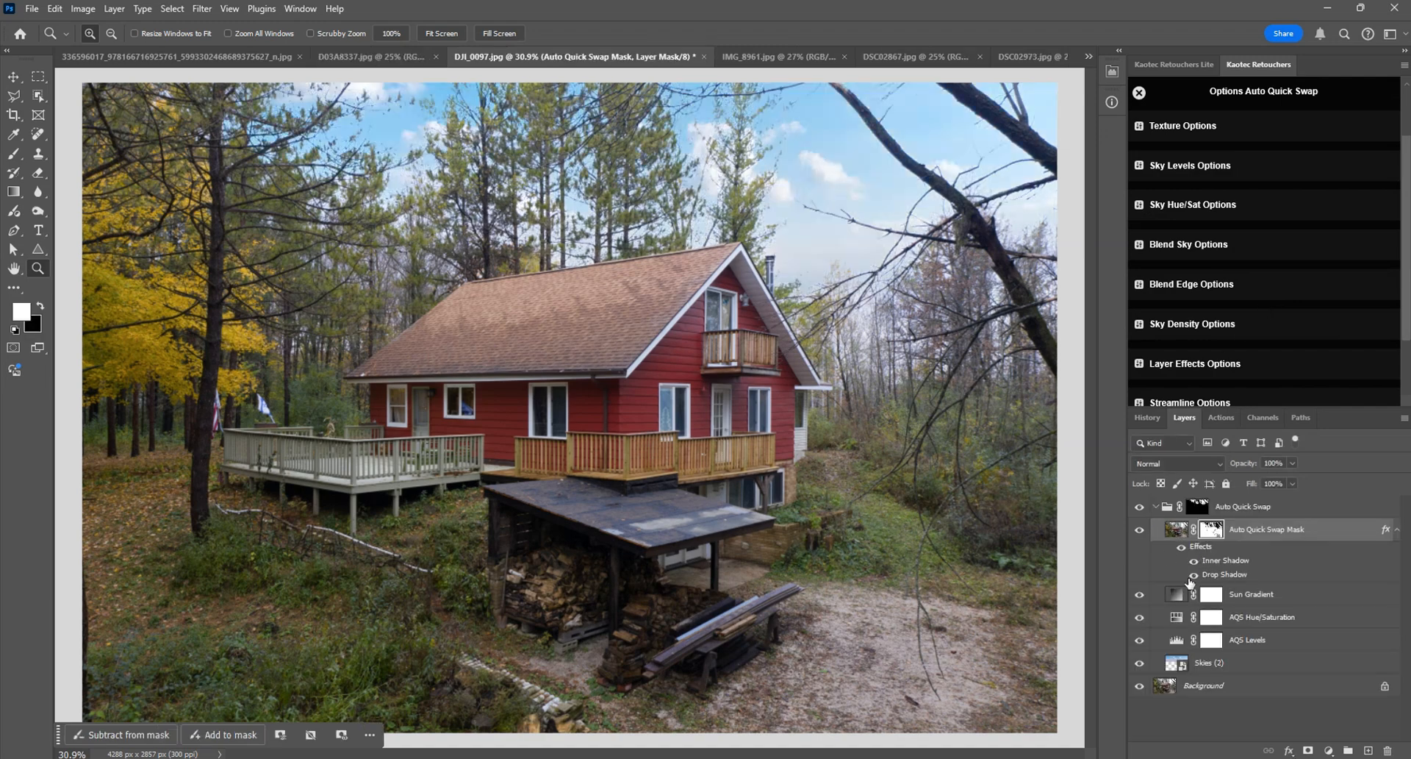
{"action": "left_click", "coordinate": [1258, 364]}
{"action": "scroll", "coordinate": [1298, 319], "scroll_direction": "down", "scroll_amount": 2}
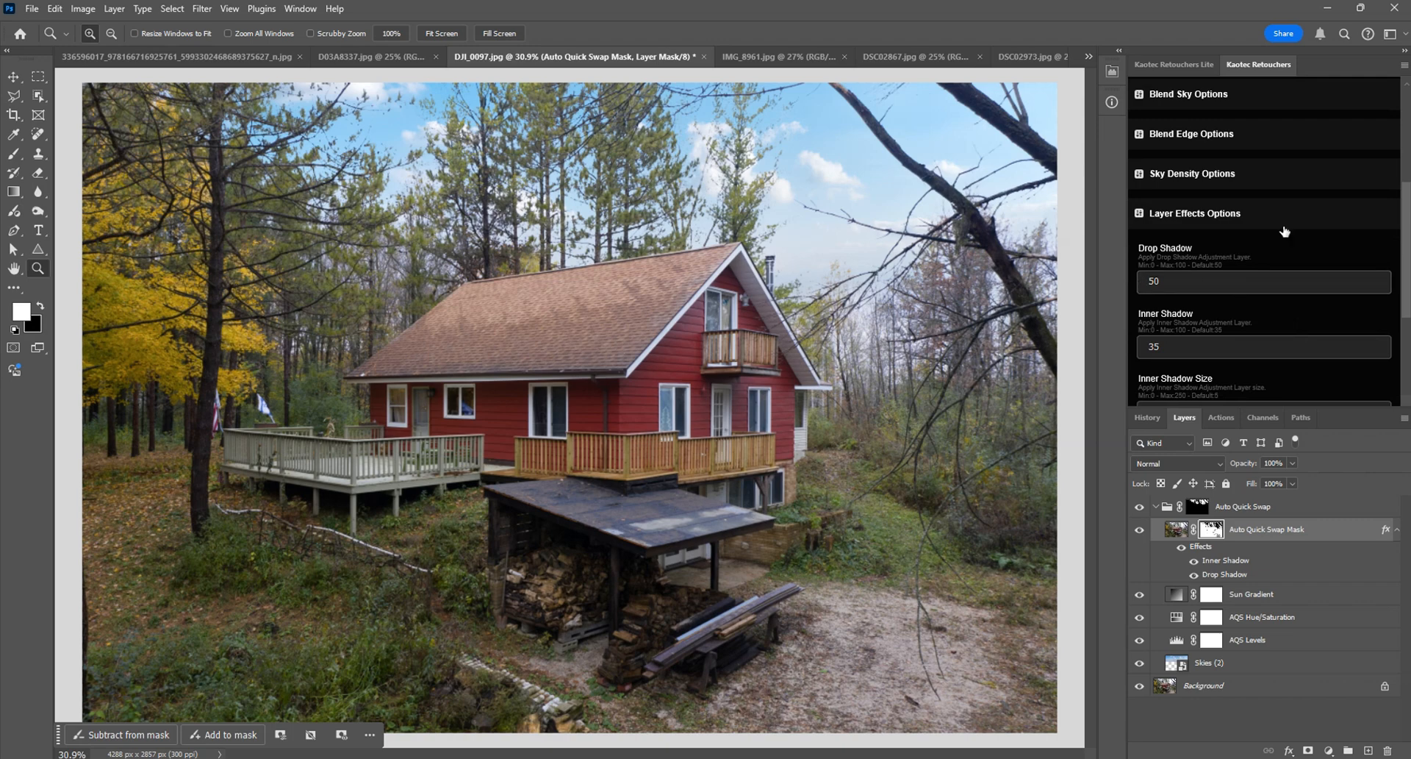
Step: Toggle the Auto Quick Swap Mask layer's effects off and on, comparing the tree edges against the sky up close
{"action": "scroll", "coordinate": [1279, 225], "scroll_direction": "down", "scroll_amount": 1}
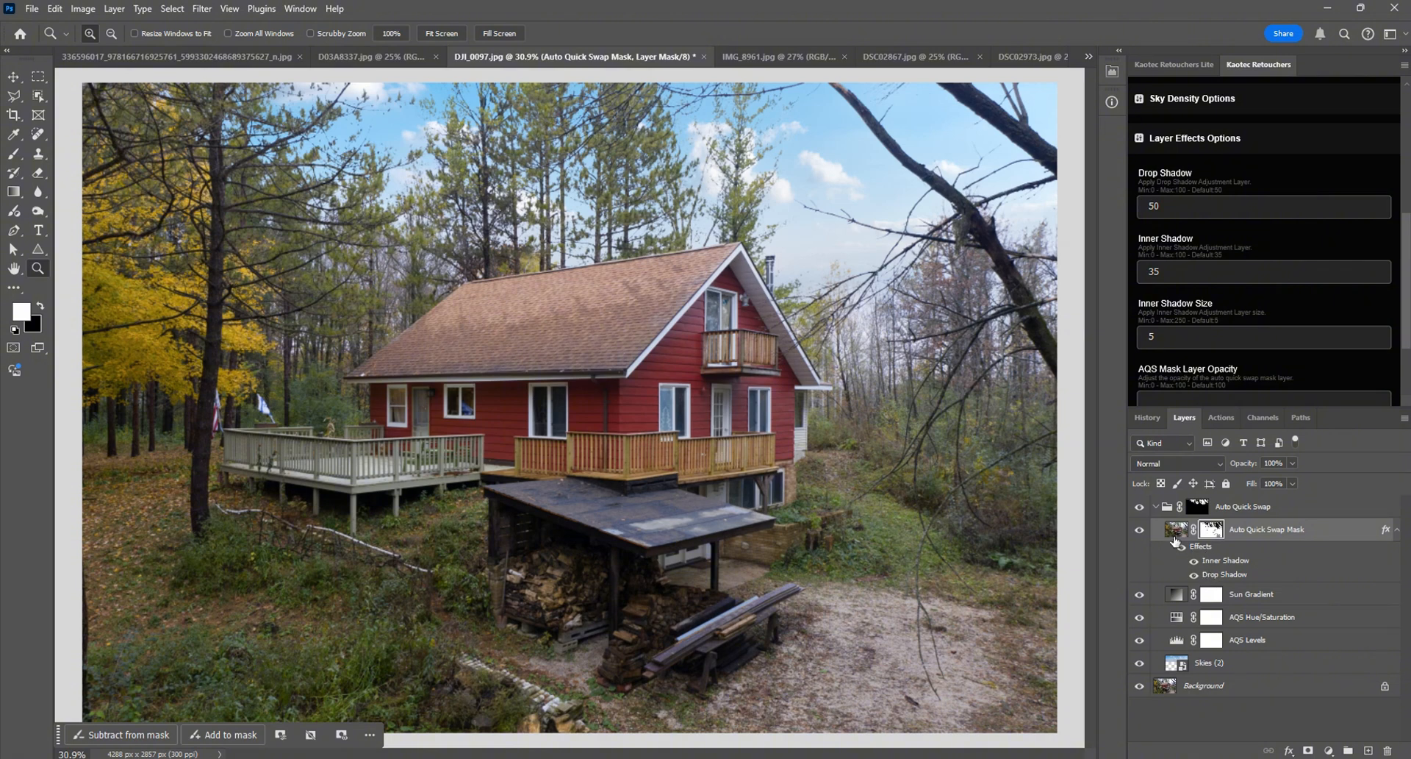
{"action": "scroll", "coordinate": [1278, 277], "scroll_direction": "down", "scroll_amount": 1}
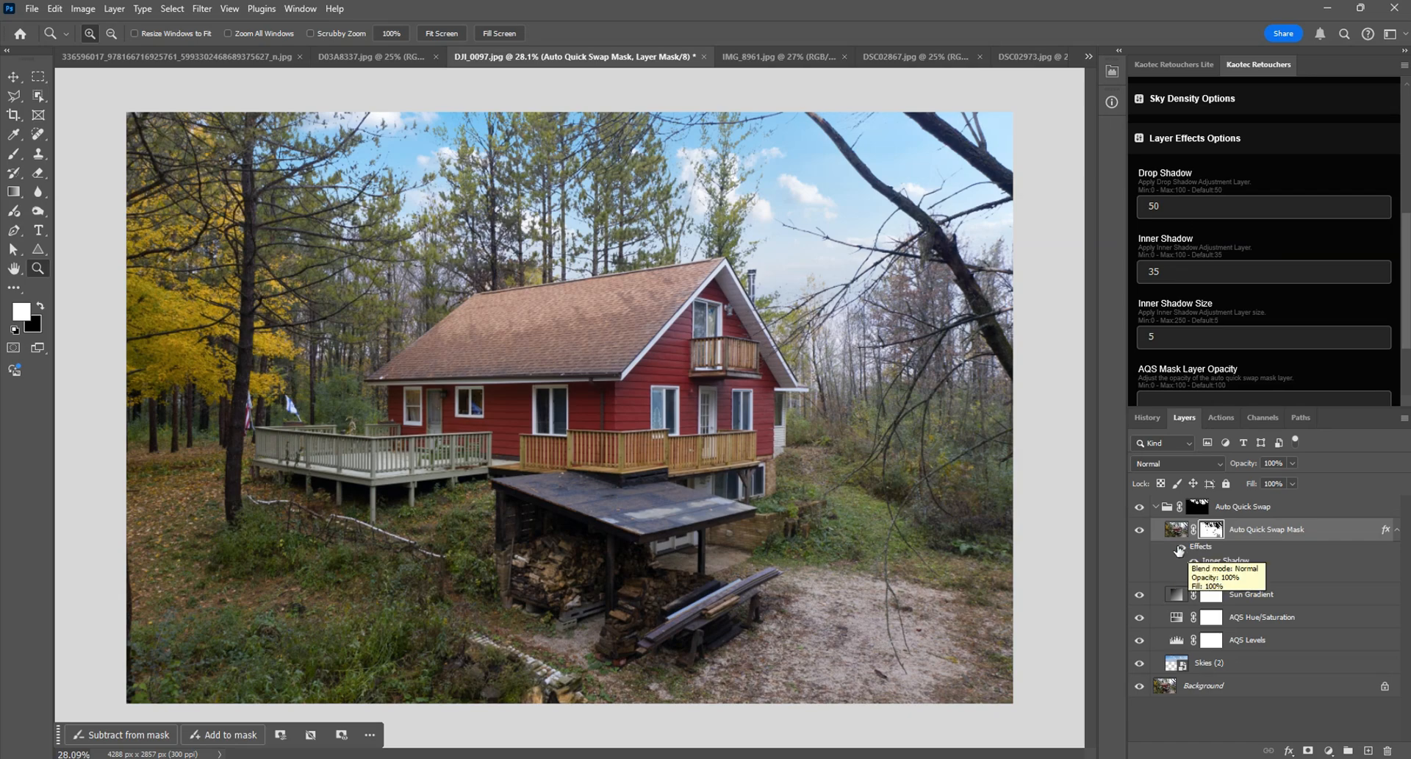
{"action": "scroll", "coordinate": [560, 146], "scroll_direction": "up", "scroll_amount": 10}
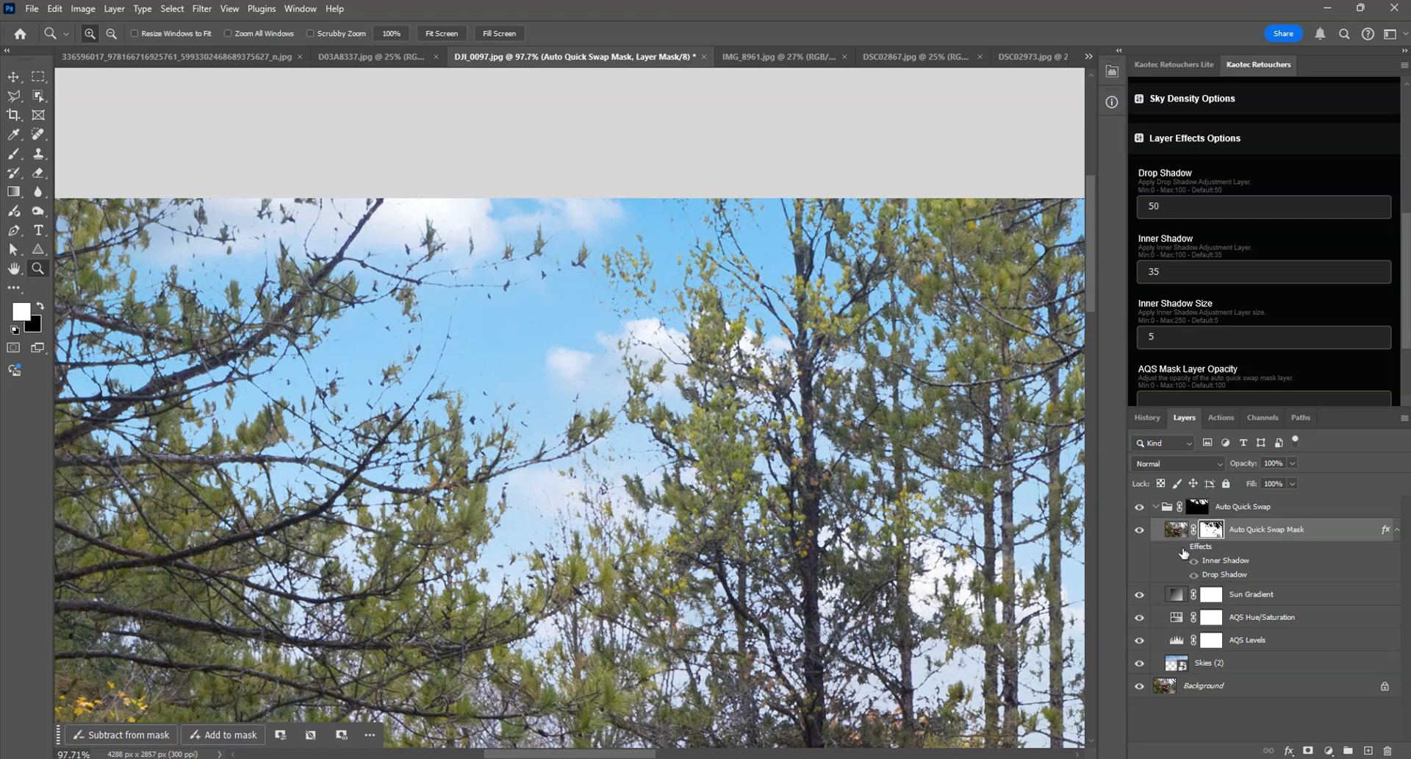
{"action": "key", "text": "ctrl+0"}
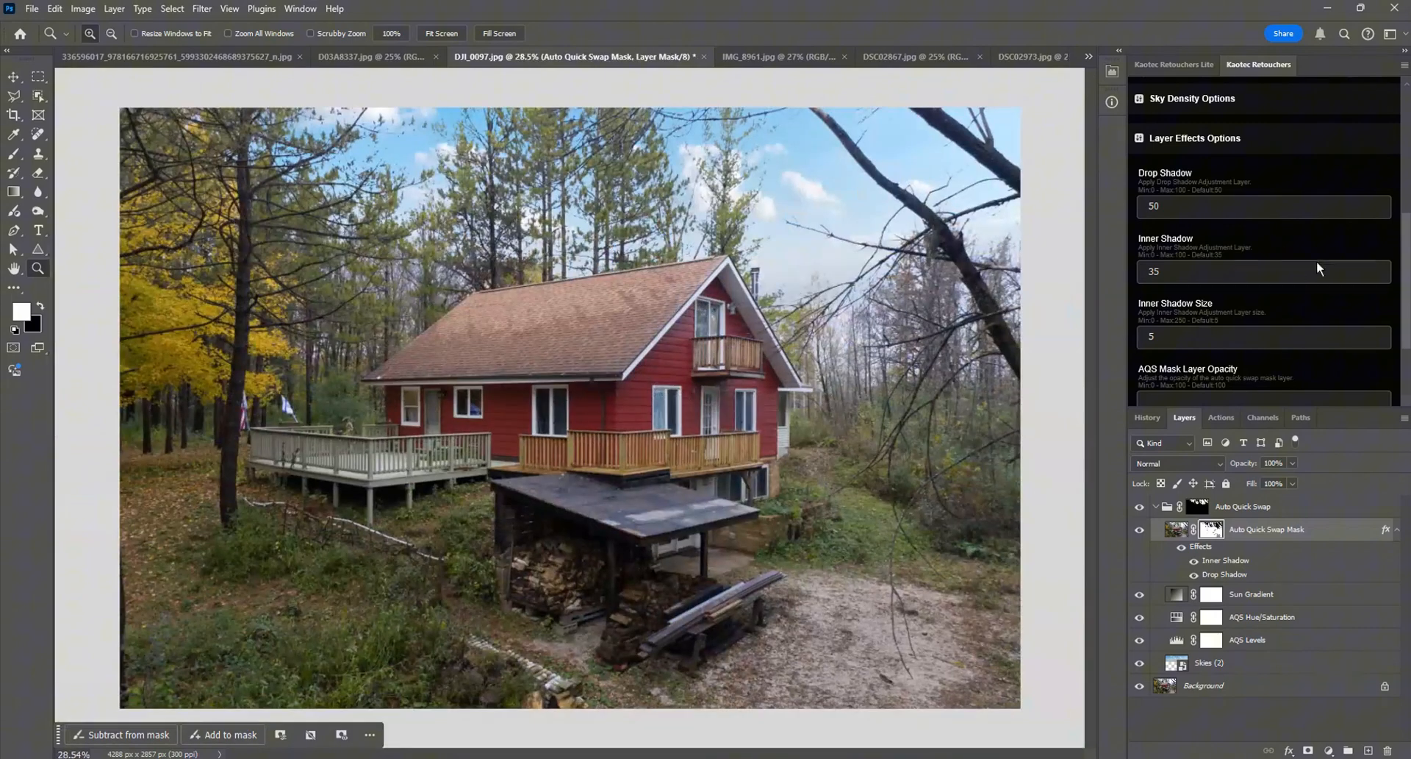
Step: Examine the AQS Mask Layer Opacity option alongside the mask layer's own opacity, then collapse Layer Effects Options
{"action": "scroll", "coordinate": [1276, 241], "scroll_direction": "down", "scroll_amount": 2}
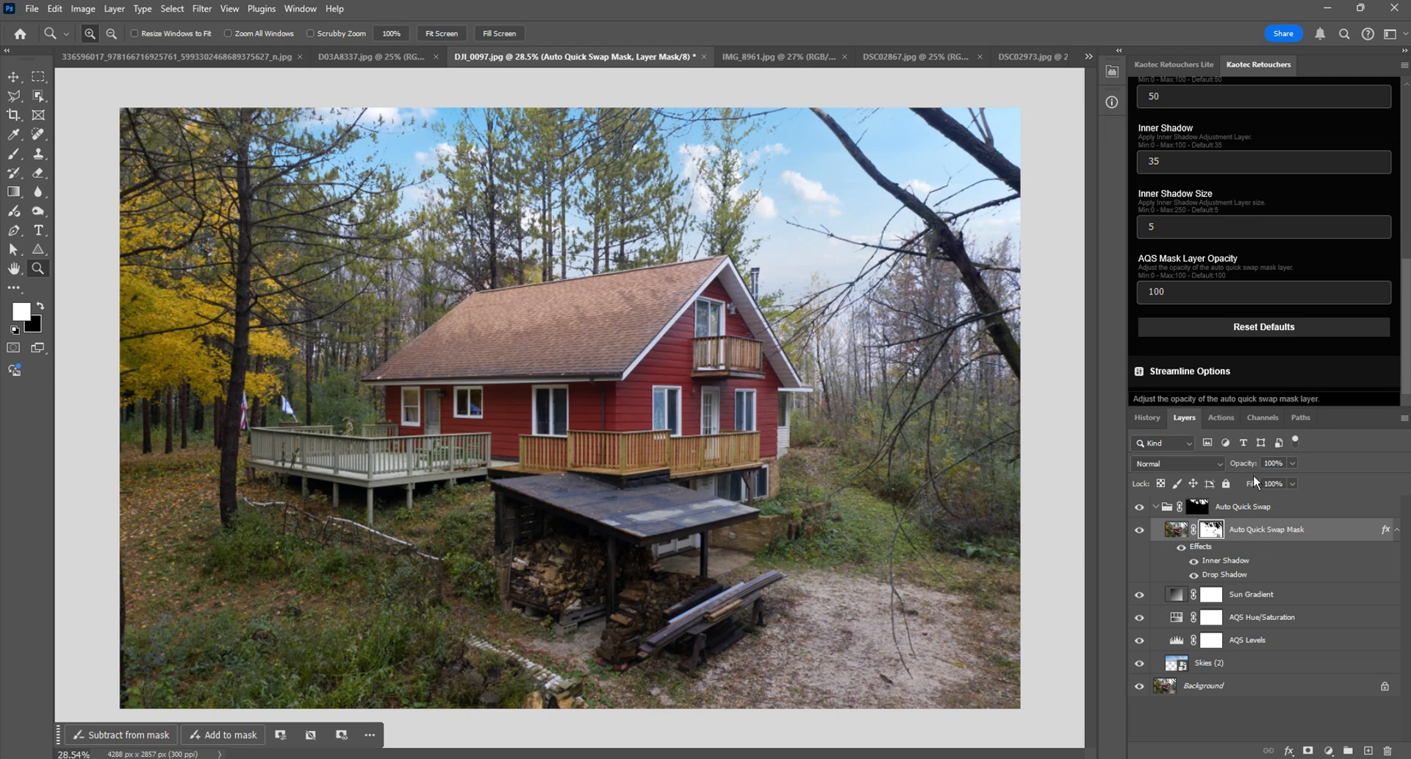
{"action": "left_click_drag", "start_coordinate": [1254, 467], "coordinate": [1361, 466]}
{"action": "left_click_drag", "start_coordinate": [1252, 468], "coordinate": [1295, 457]}
{"action": "left_click", "coordinate": [1216, 302]}
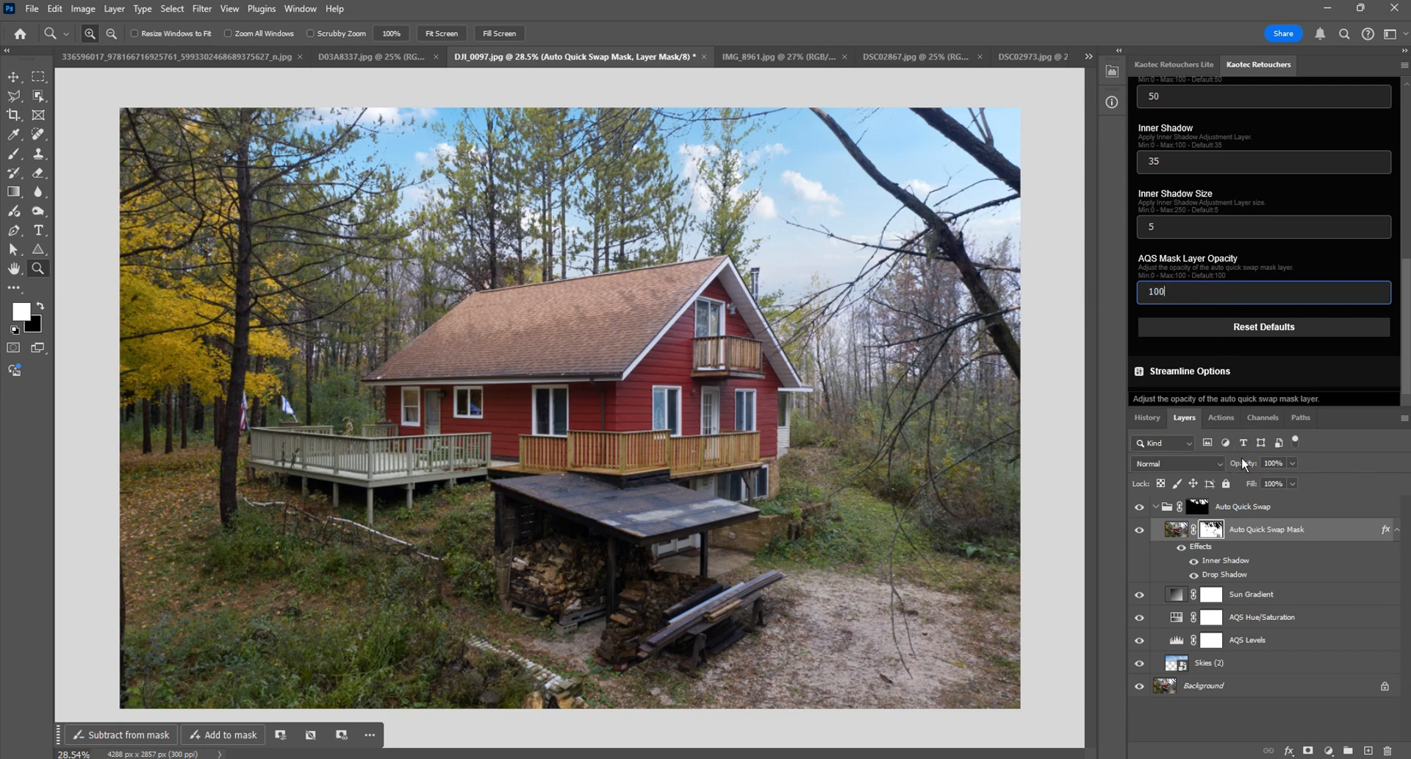
{"action": "left_click_drag", "start_coordinate": [1242, 457], "coordinate": [1118, 465]}
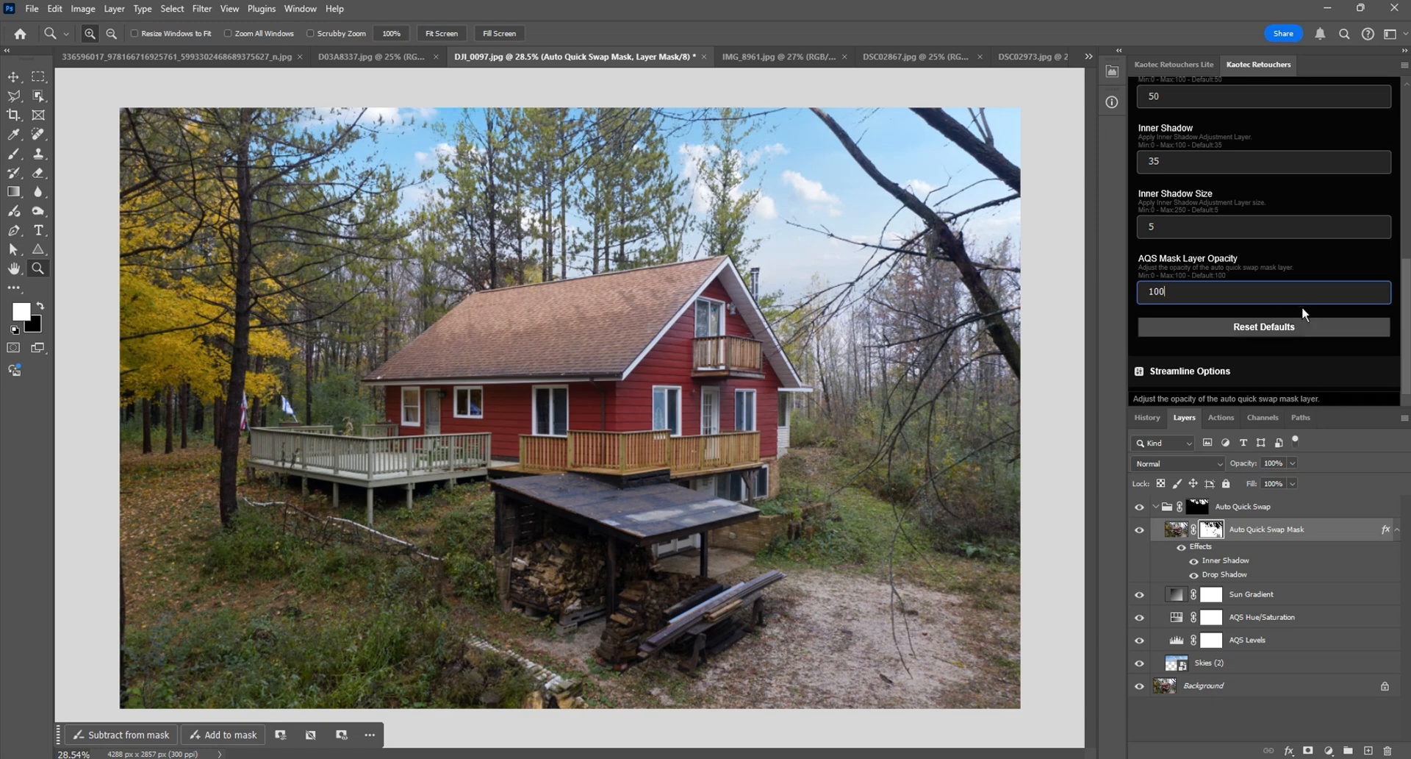
{"action": "scroll", "coordinate": [1250, 220], "scroll_direction": "up", "scroll_amount": 5}
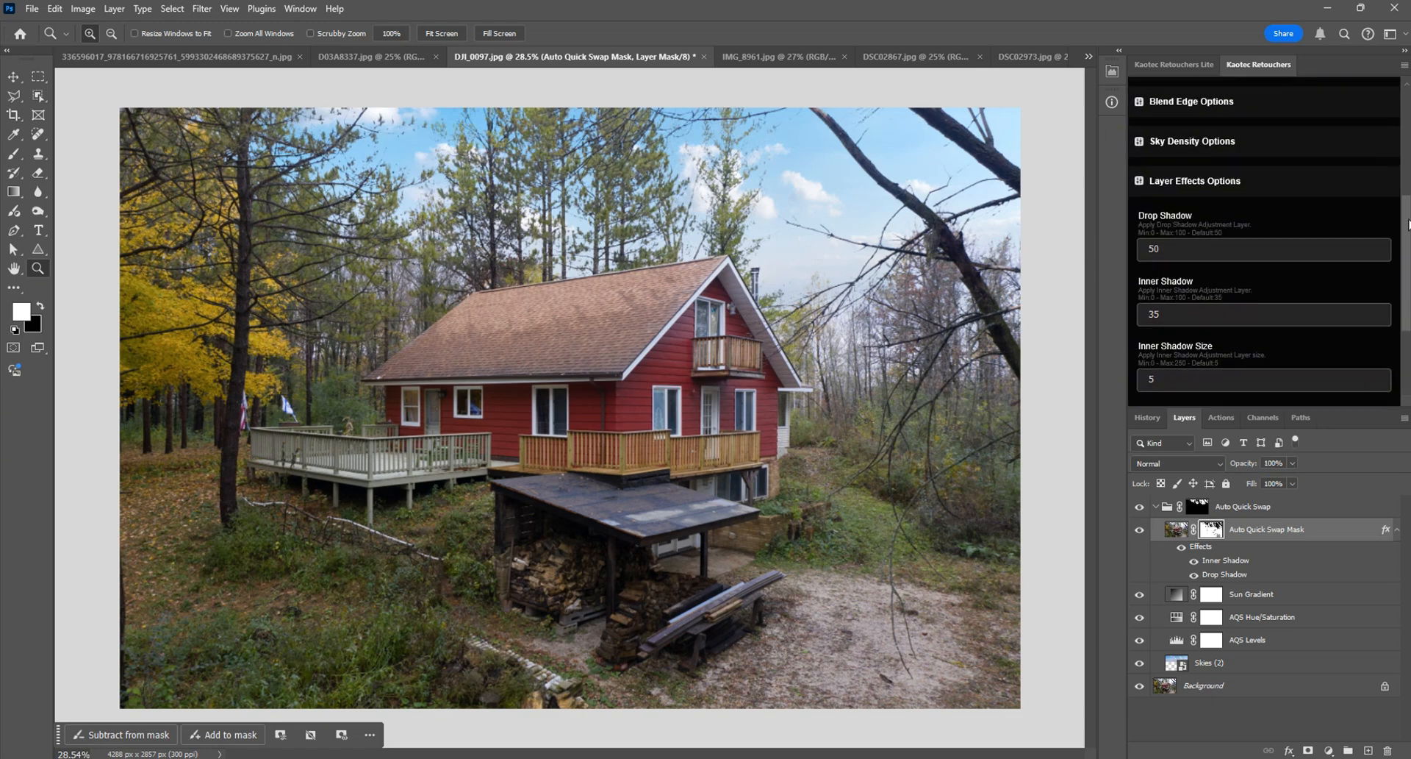
{"action": "left_click", "coordinate": [1206, 191]}
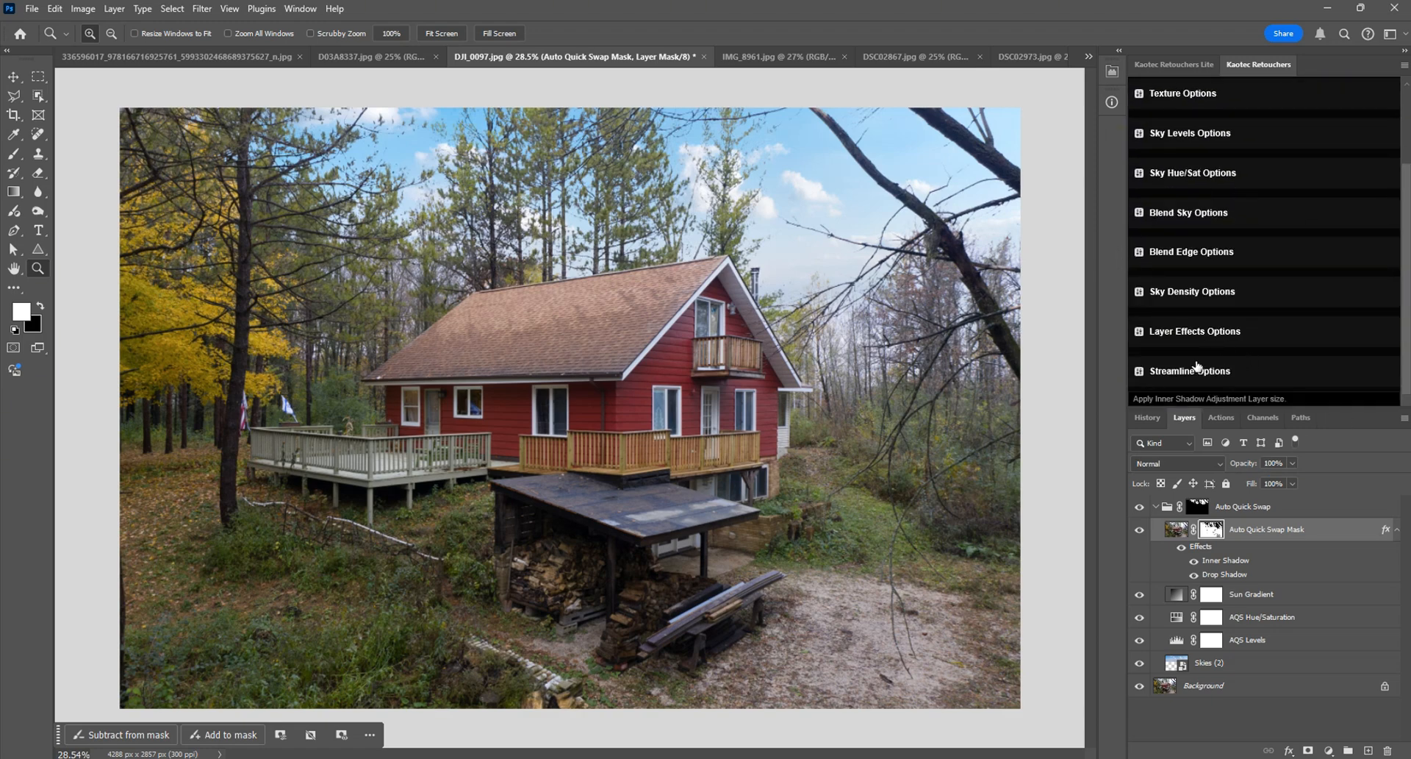
Step: Review the available texture sets in Texture Options, keep Retouchers PuffyClouds selected, and return to Sky Swap Tools
{"action": "scroll", "coordinate": [1224, 276], "scroll_direction": "up", "scroll_amount": 2}
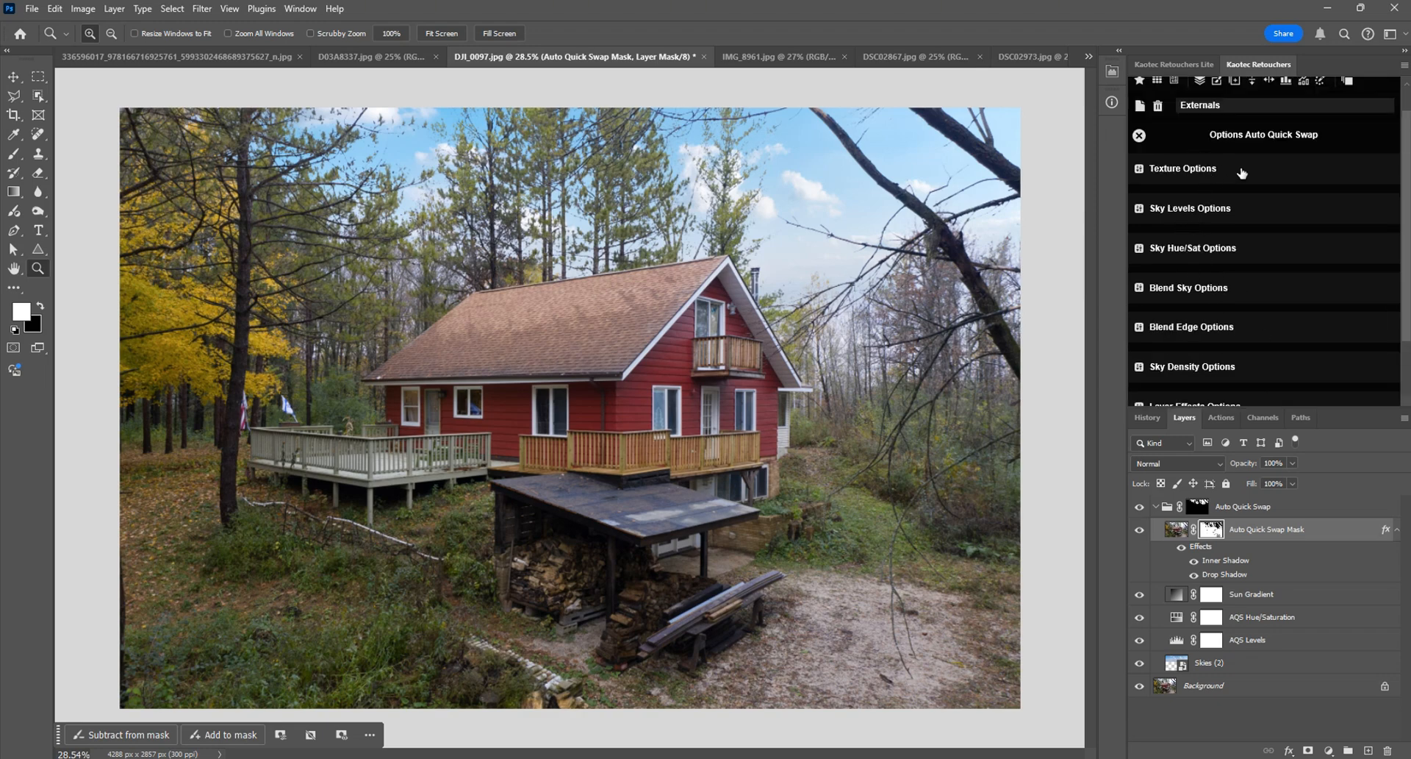
{"action": "left_click", "coordinate": [1241, 175]}
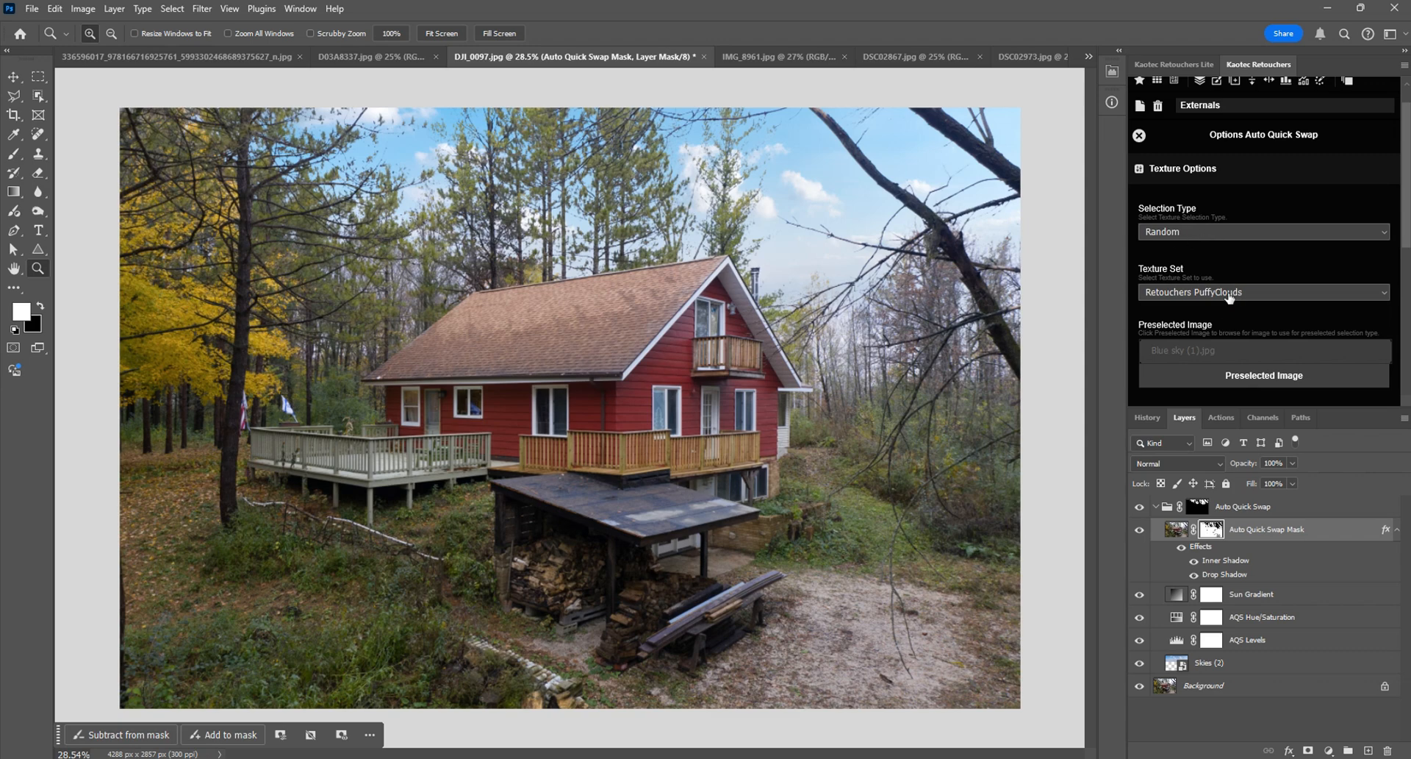
{"action": "left_click", "coordinate": [1257, 298]}
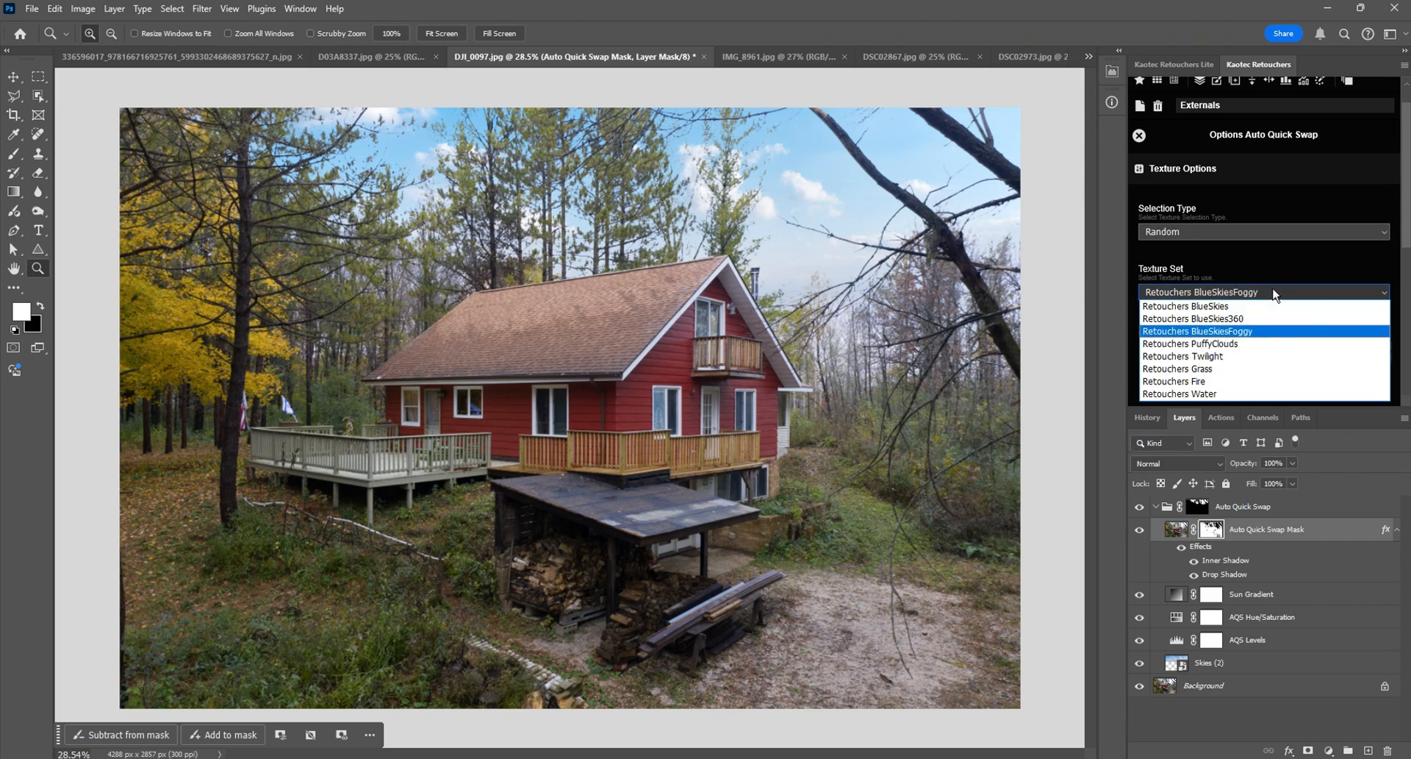
{"action": "left_click", "coordinate": [1274, 292]}
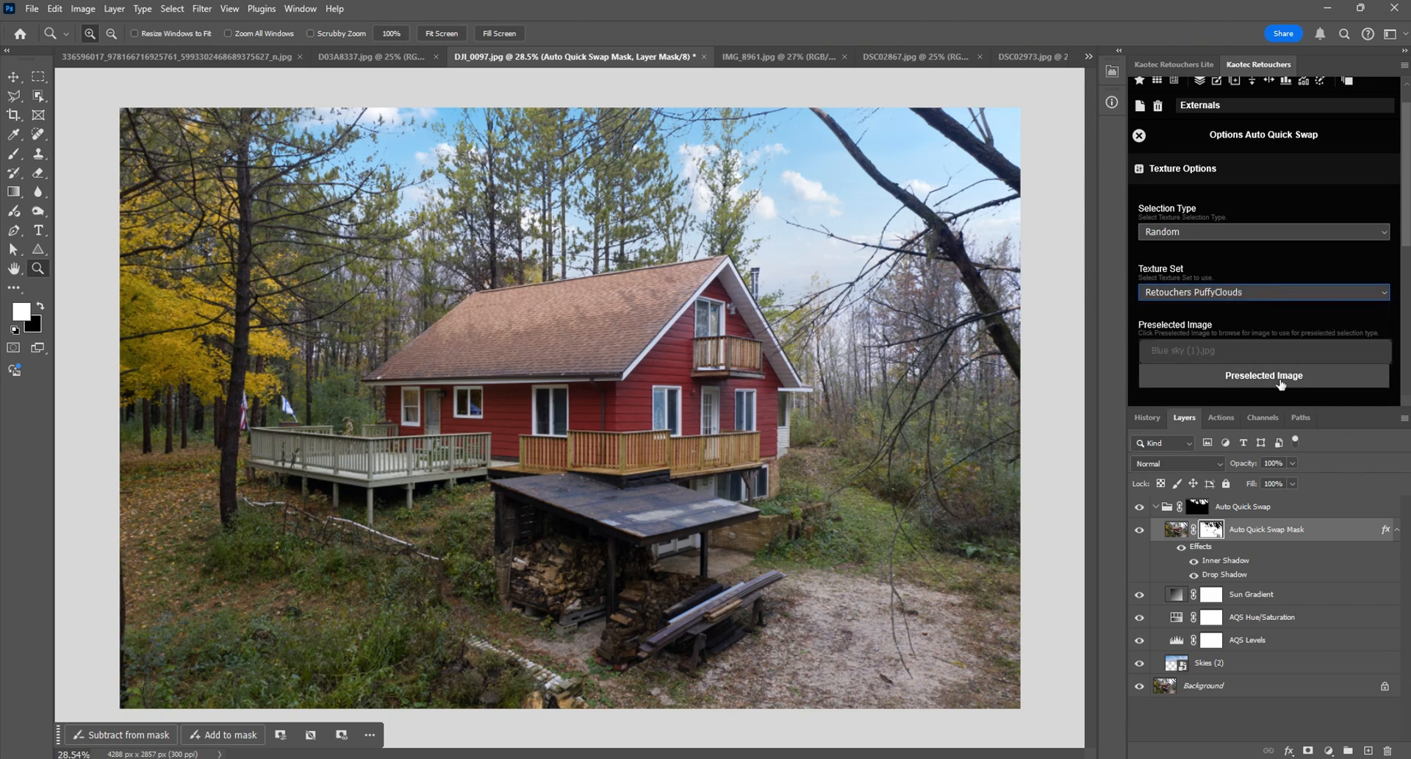
{"action": "left_click", "coordinate": [1224, 295]}
{"action": "left_click", "coordinate": [1239, 297]}
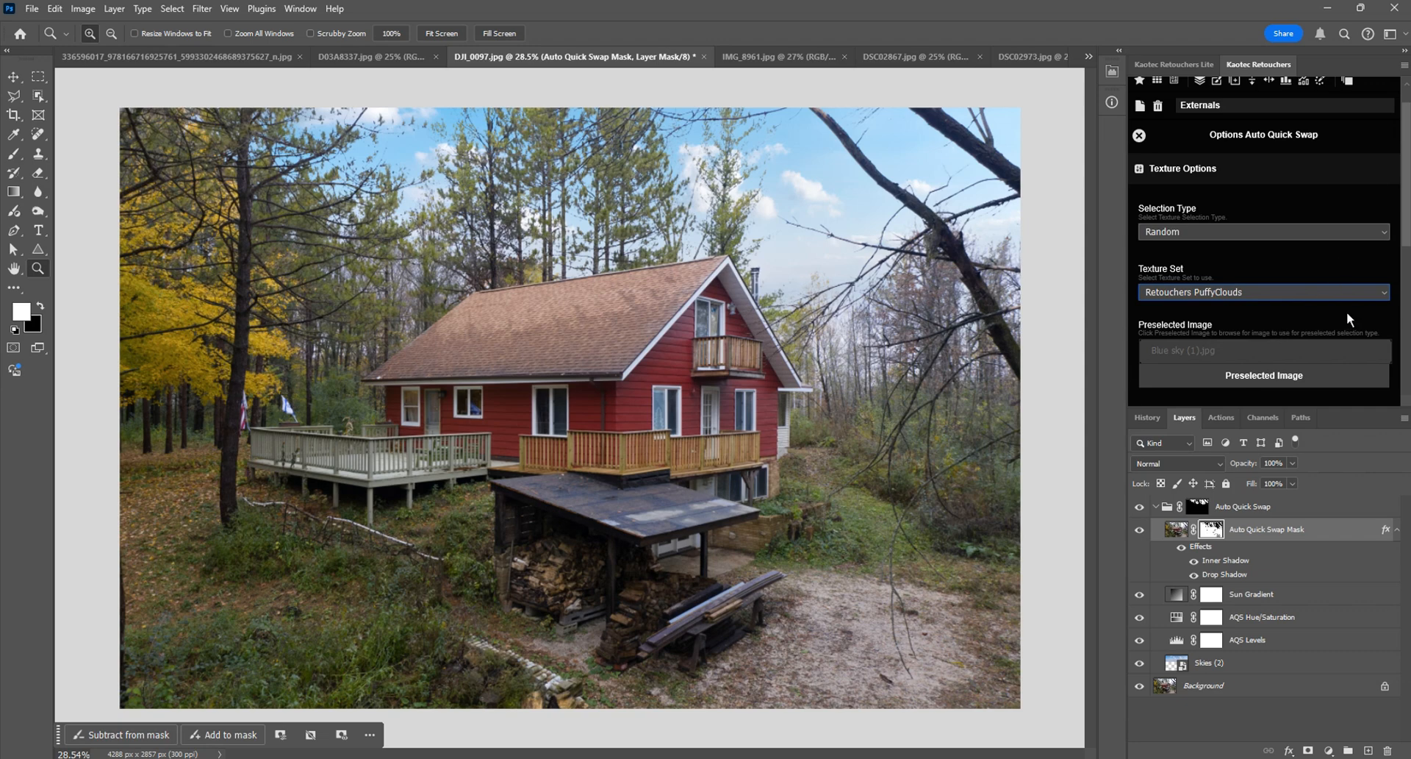
{"action": "left_click", "coordinate": [1258, 178]}
{"action": "left_click", "coordinate": [1140, 136]}
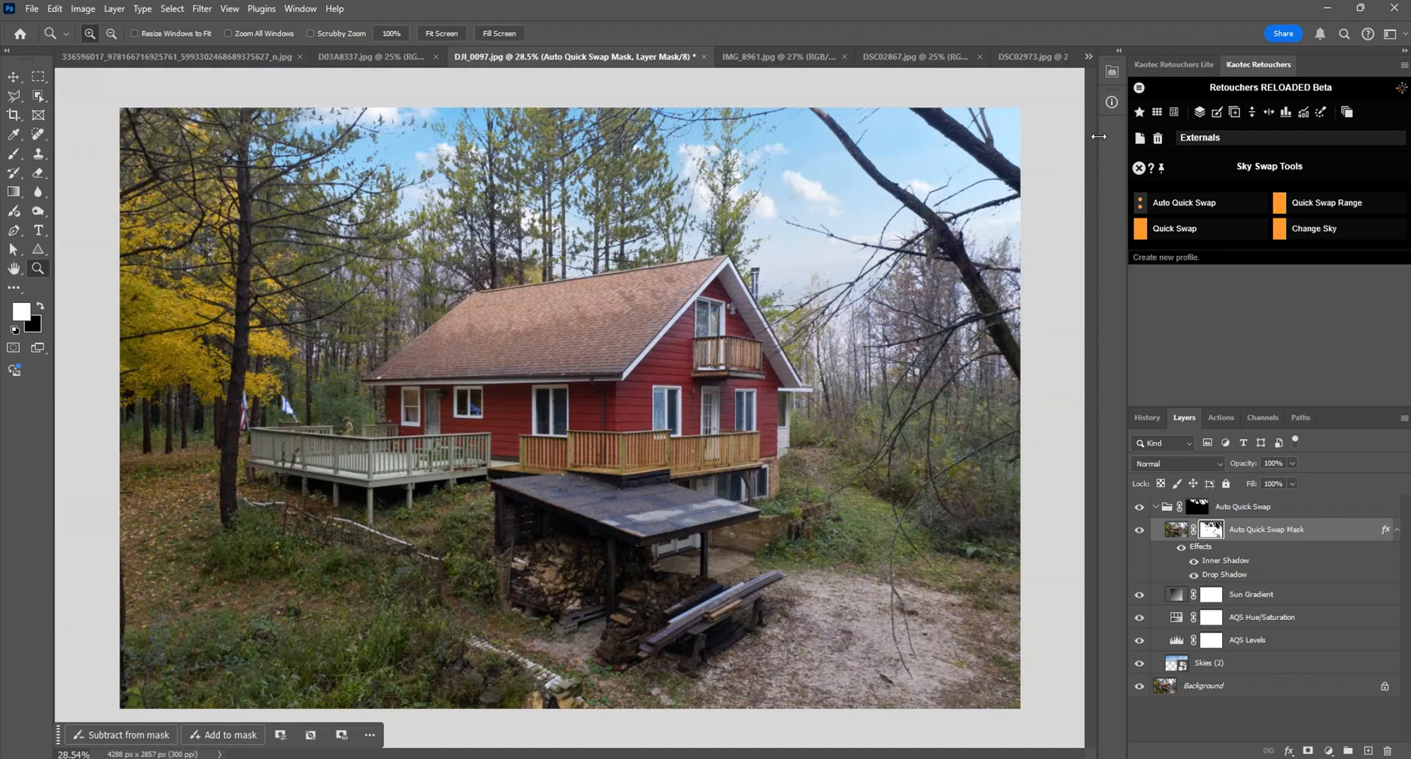
Step: Open the Texture Importer, examine its new set name and source folder options, and return to Sky Swap Tools
{"action": "left_click", "coordinate": [1140, 87]}
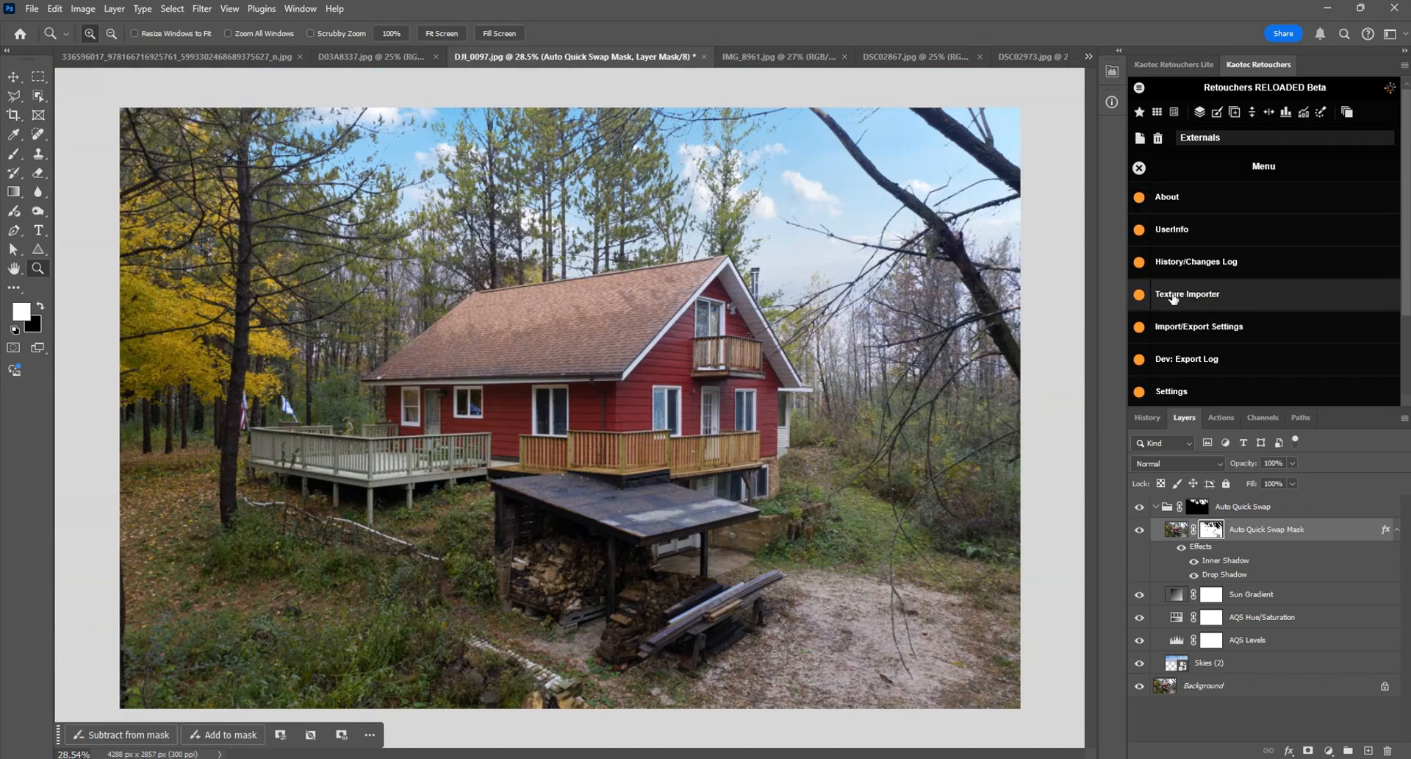
{"action": "left_click", "coordinate": [1208, 297]}
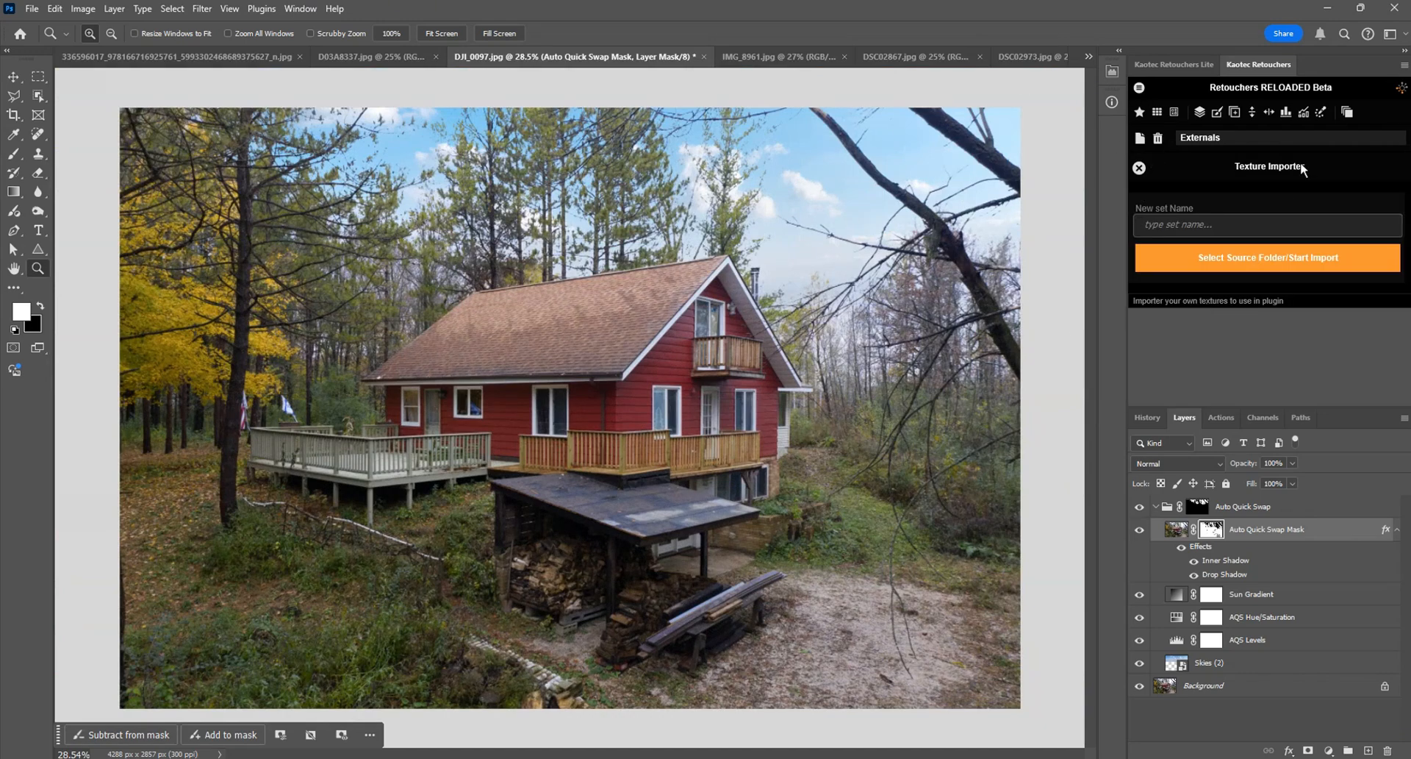
{"action": "left_click", "coordinate": [1218, 222]}
{"action": "left_click", "coordinate": [1207, 225]}
{"action": "left_click", "coordinate": [1140, 168]}
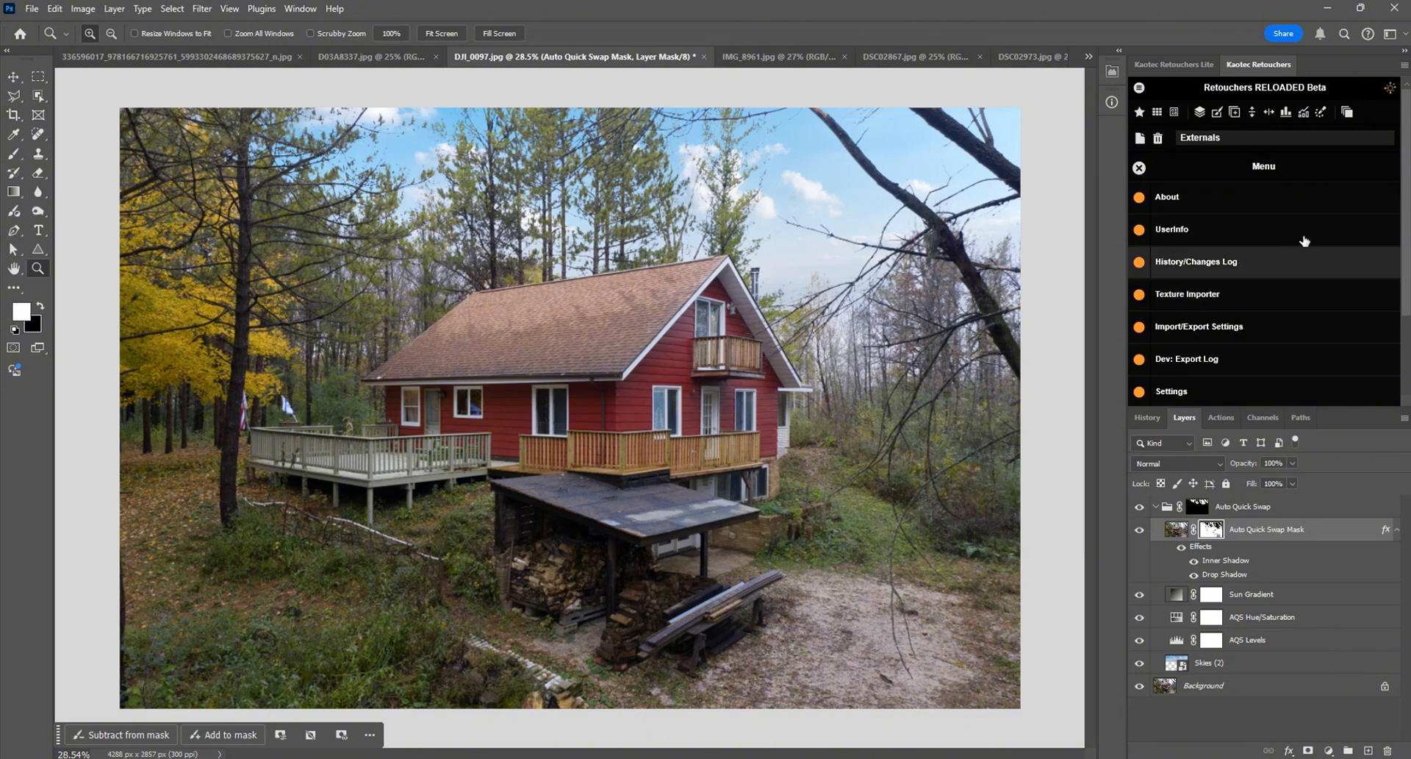
{"action": "left_click", "coordinate": [1139, 168]}
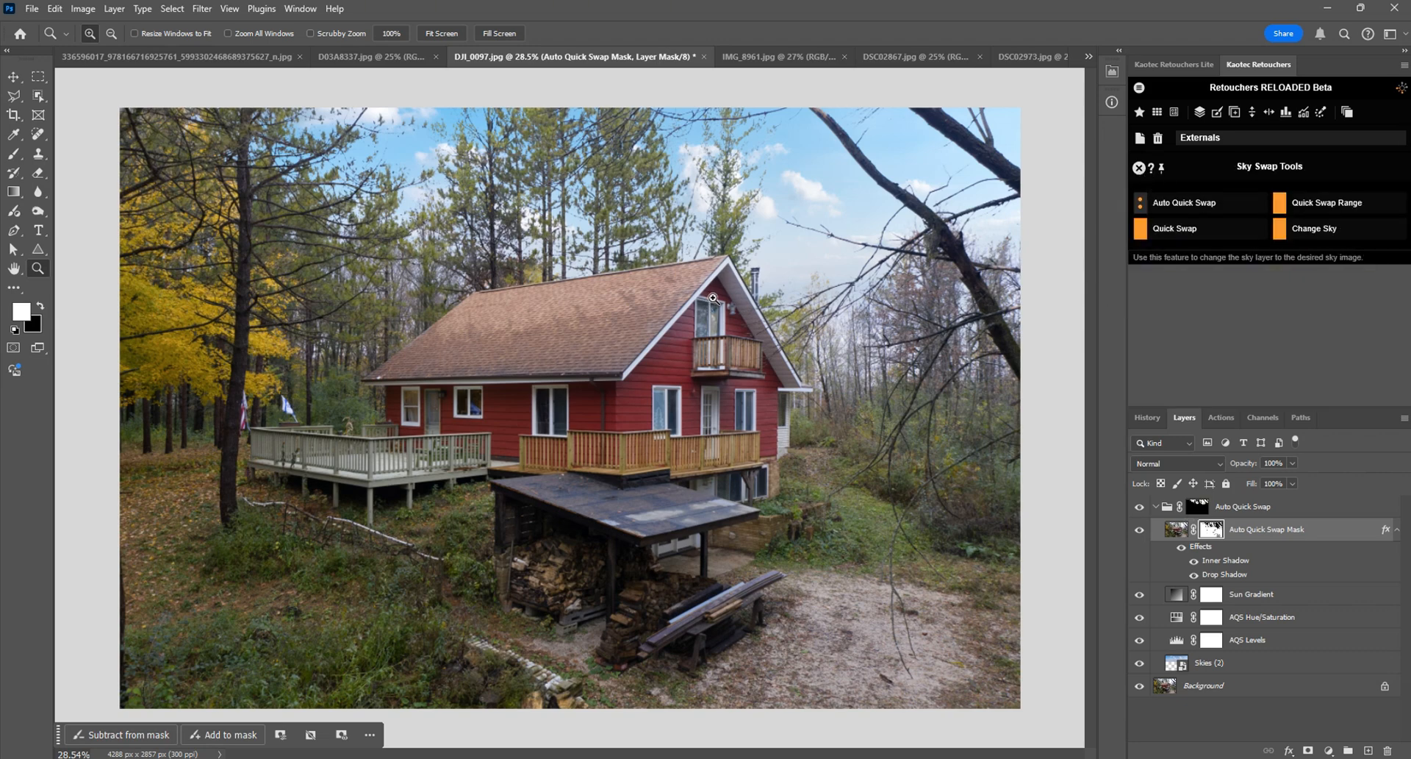
Step: Switch to the DSC02867.jpg interior photo, display the Auto Quick Swap group's mask on its own, and return to the image
{"action": "scroll", "coordinate": [707, 301], "scroll_direction": "down", "scroll_amount": 2}
{"action": "scroll", "coordinate": [706, 301], "scroll_direction": "up", "scroll_amount": 1}
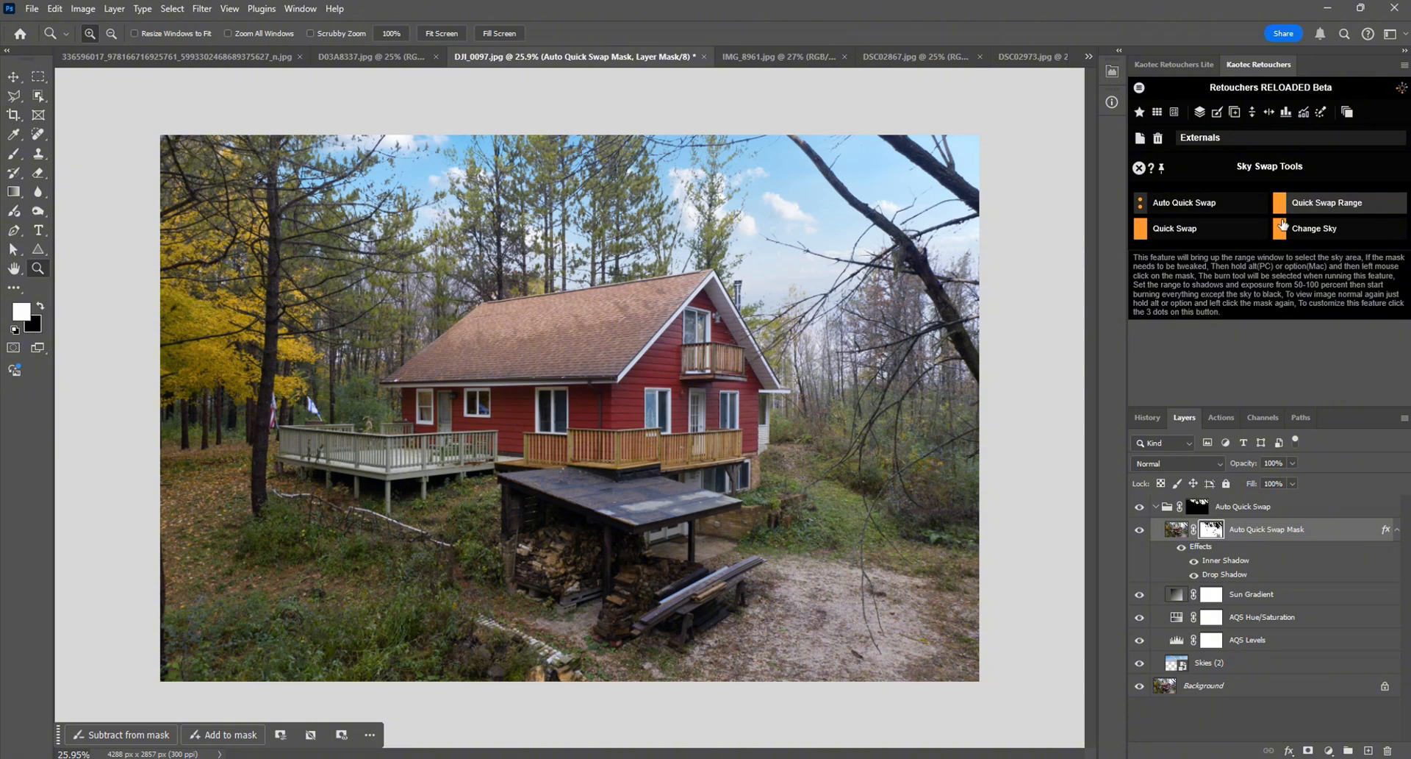
{"action": "key", "text": "ctrl+Tab"}
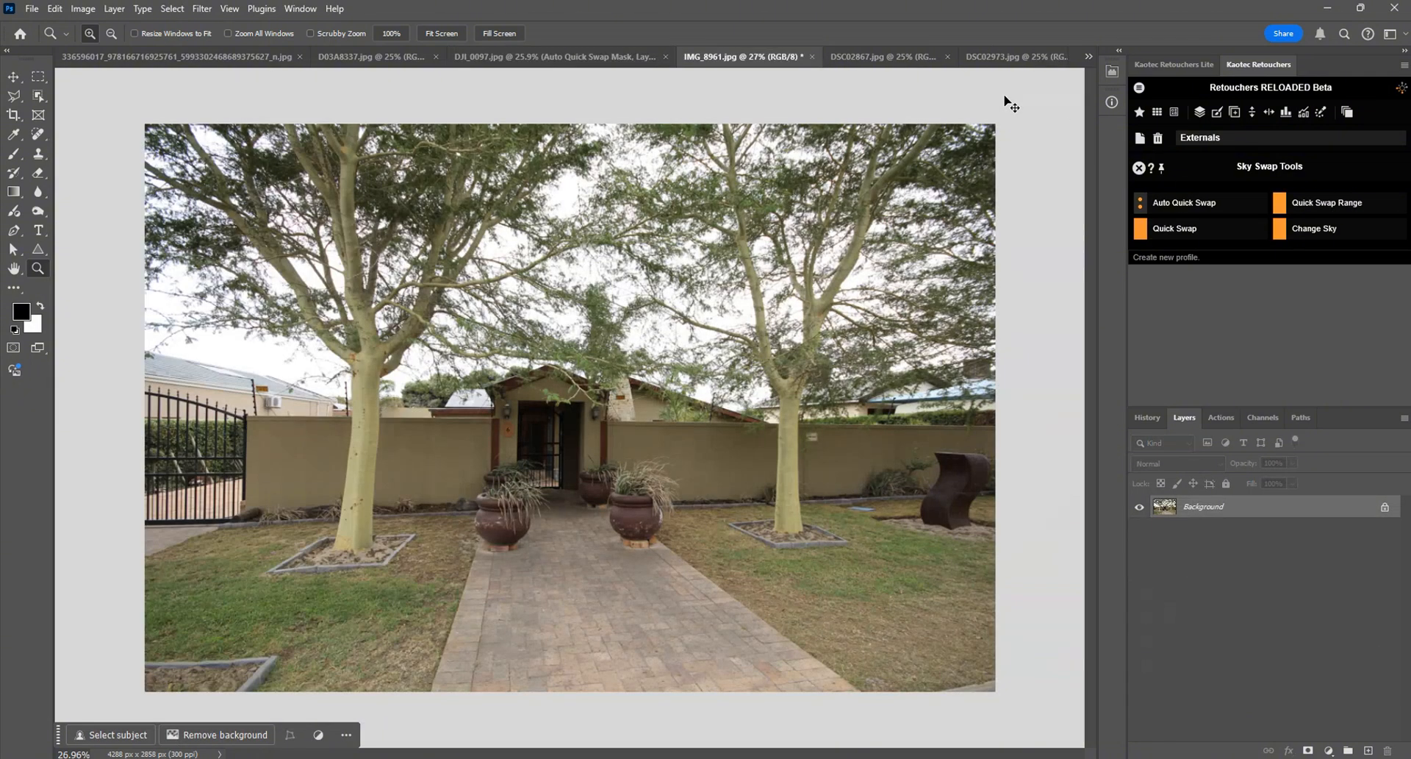
{"action": "key", "text": "ctrl+Tab"}
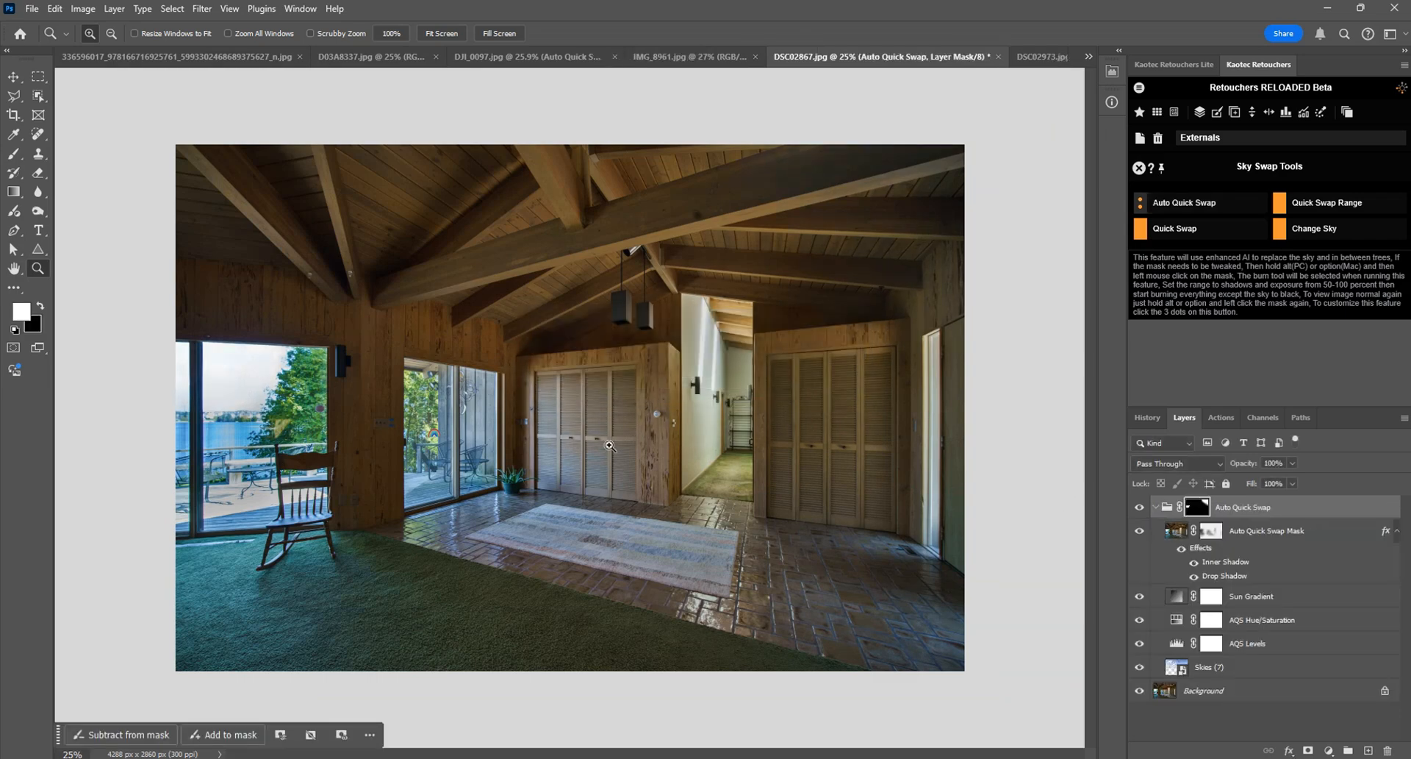
{"action": "left_click", "coordinate": [1196, 507], "text": "alt"}
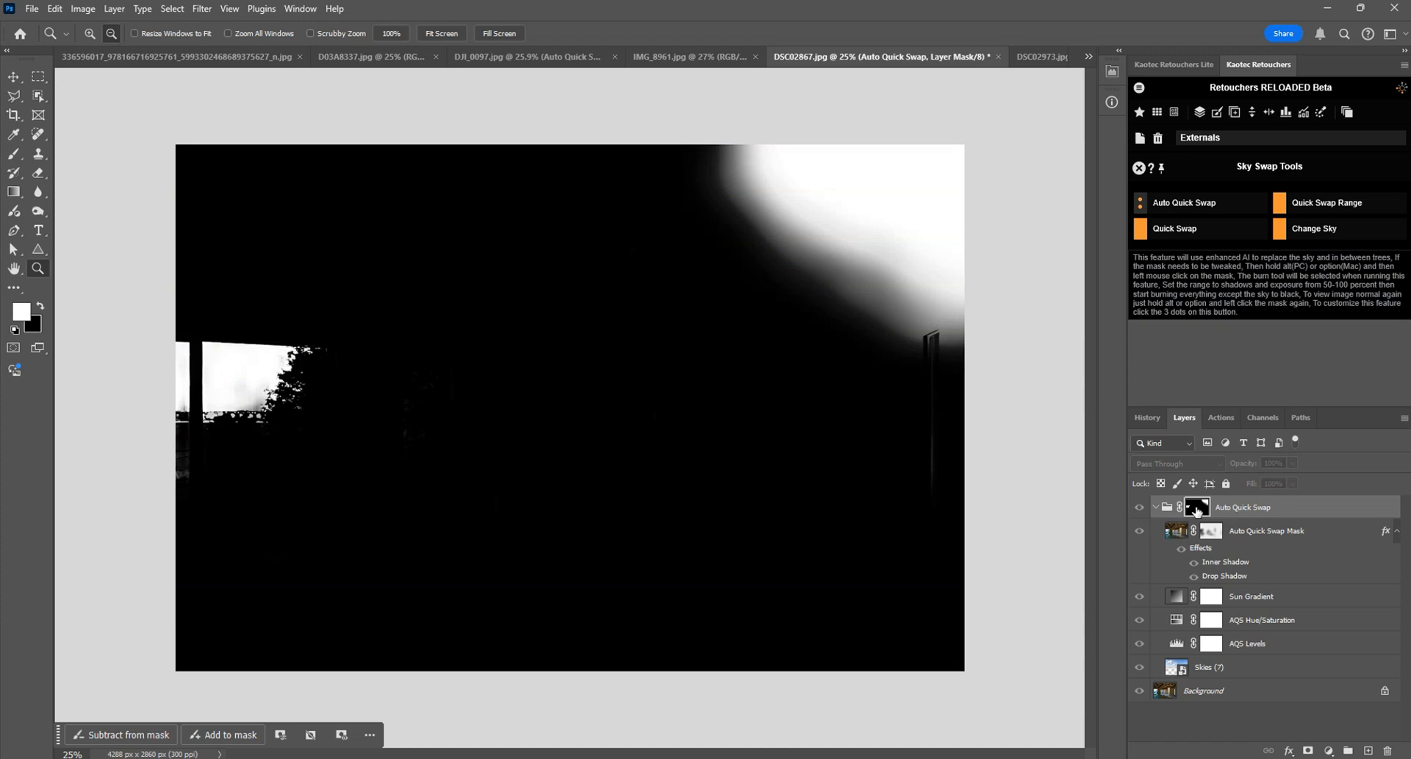
{"action": "left_click", "coordinate": [1192, 509], "text": "alt"}
Step: Scale down the Skies (7) layer and position it so the clouds fill the sky in the window behind the rocking chair
{"action": "left_click", "coordinate": [1177, 667]}
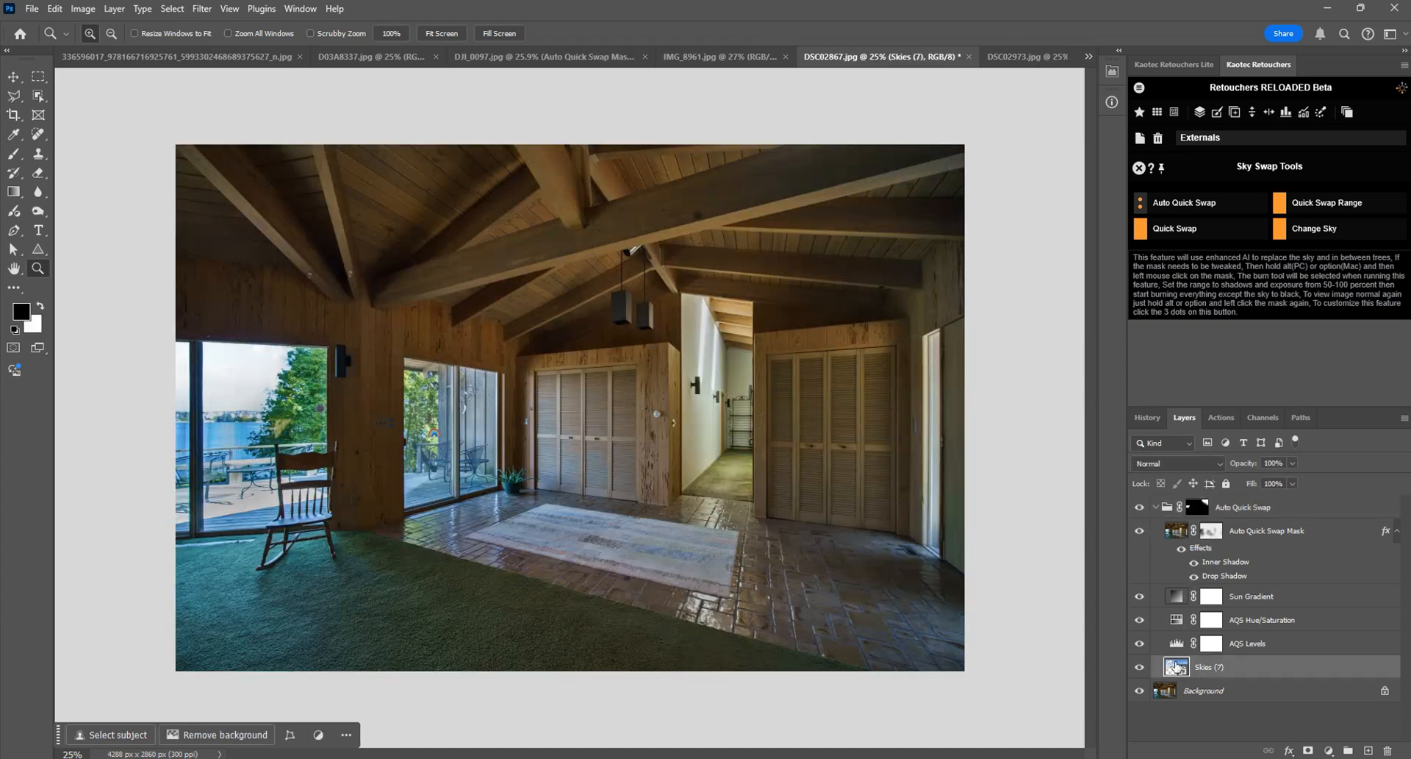
{"action": "left_click", "coordinate": [14, 77]}
{"action": "left_click_drag", "start_coordinate": [664, 262], "coordinate": [628, 263]}
{"action": "key", "text": "ctrl+t"}
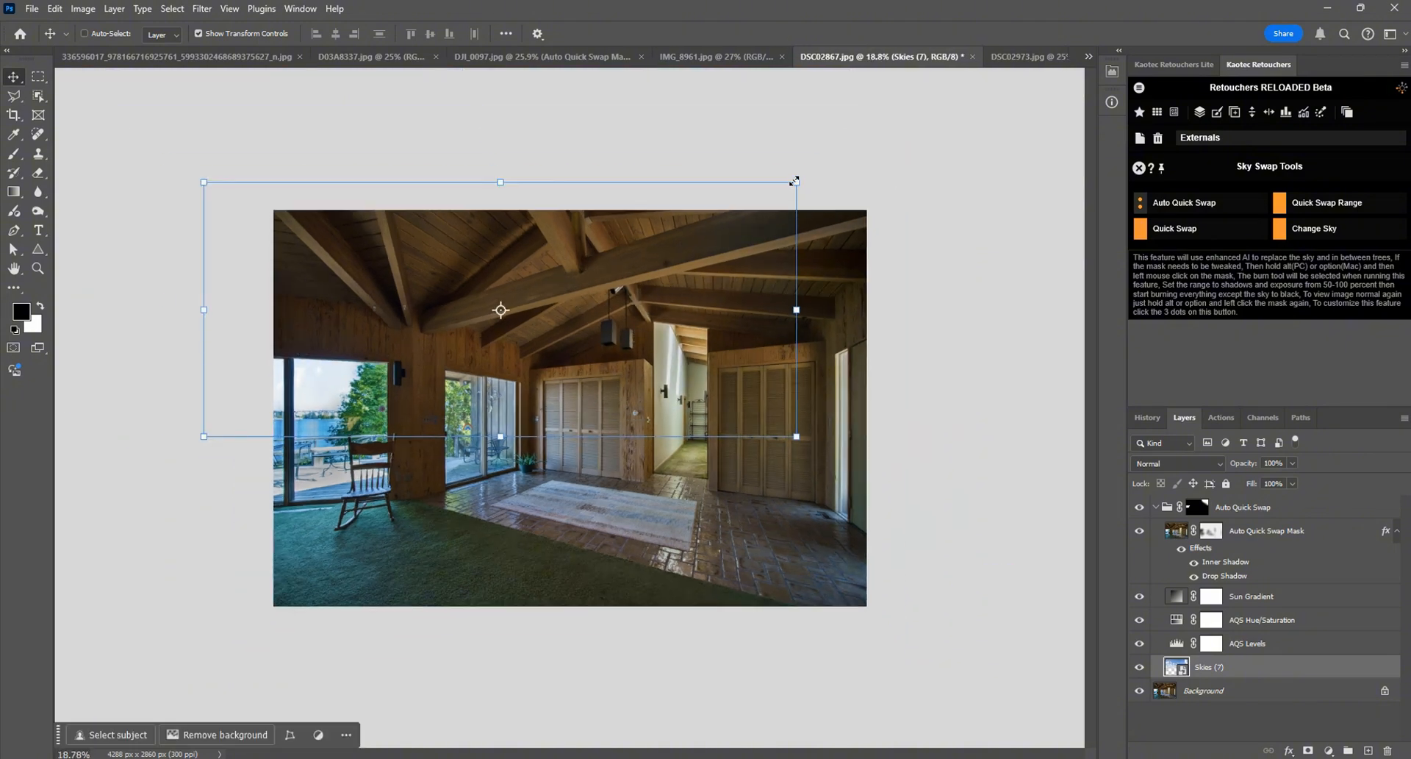
{"action": "left_click_drag", "start_coordinate": [795, 181], "coordinate": [415, 358]}
{"action": "scroll", "coordinate": [415, 357], "scroll_direction": "up", "scroll_amount": 7}
{"action": "key", "text": "Return"}
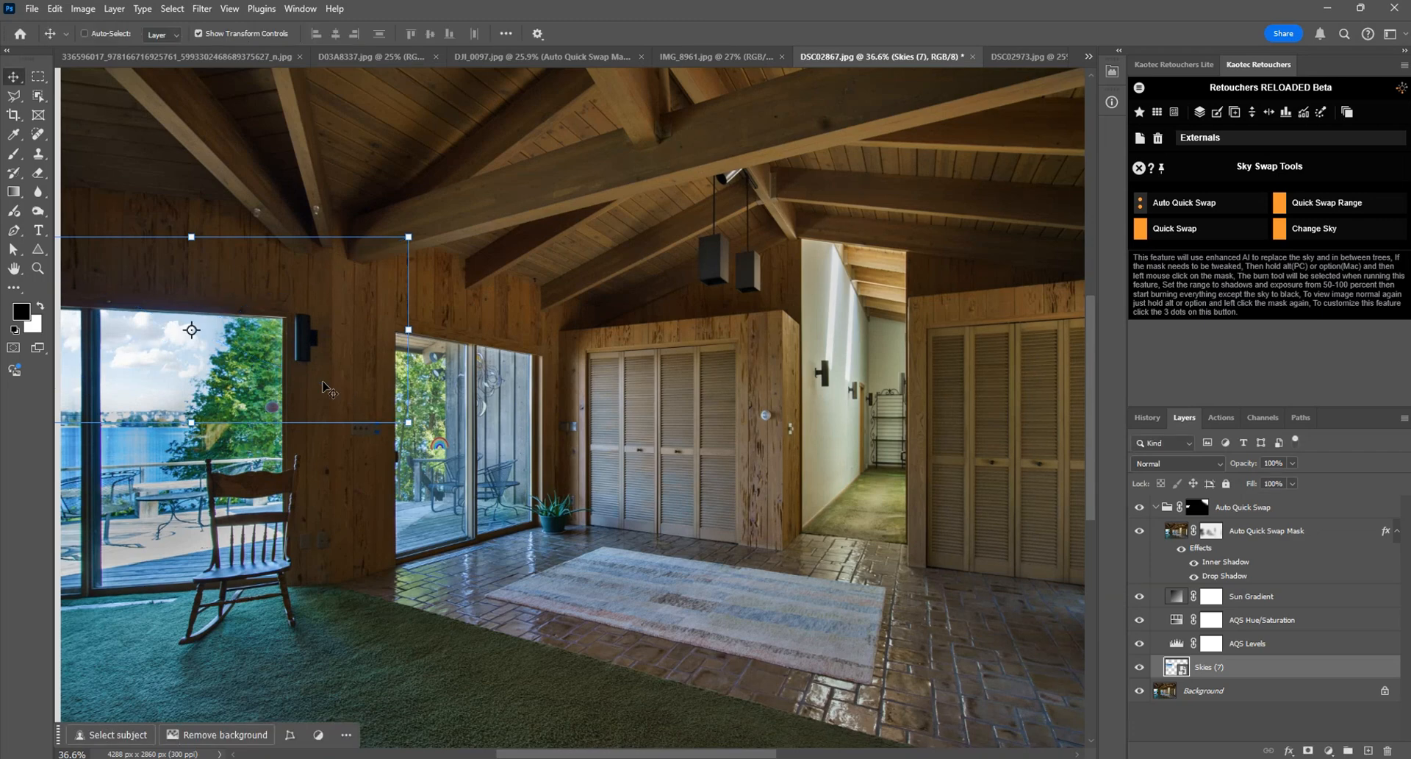
{"action": "left_click_drag", "start_coordinate": [322, 338], "coordinate": [621, 340]}
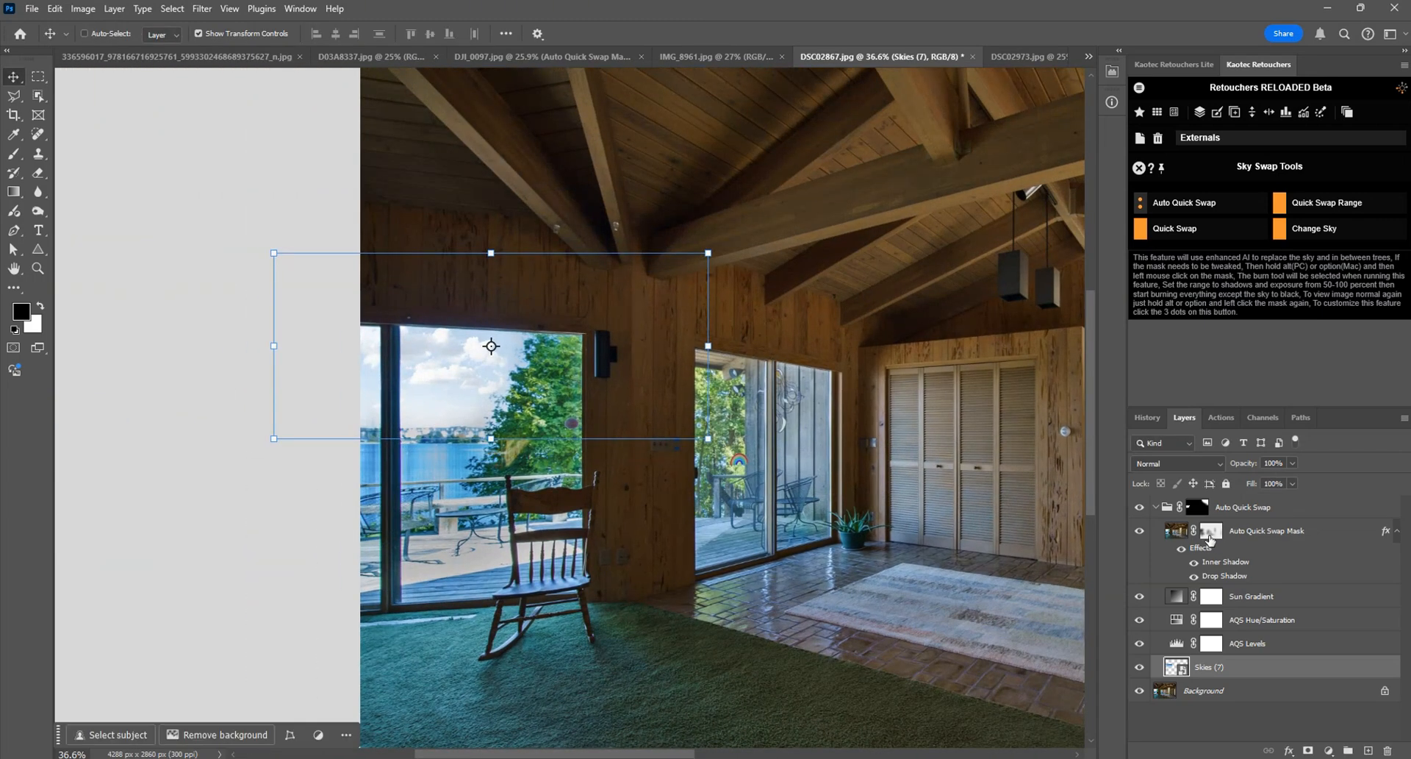
Step: Set the feather of the Auto Quick Swap Mask layer's mask to 56.9 px
{"action": "double_click", "coordinate": [1212, 530]}
{"action": "mouse_move", "coordinate": [990, 215]}
{"action": "left_mouse_down"}
{"action": "mouse_move", "coordinate": [941, 217]}
{"action": "mouse_move", "coordinate": [998, 222]}
{"action": "left_mouse_up"}
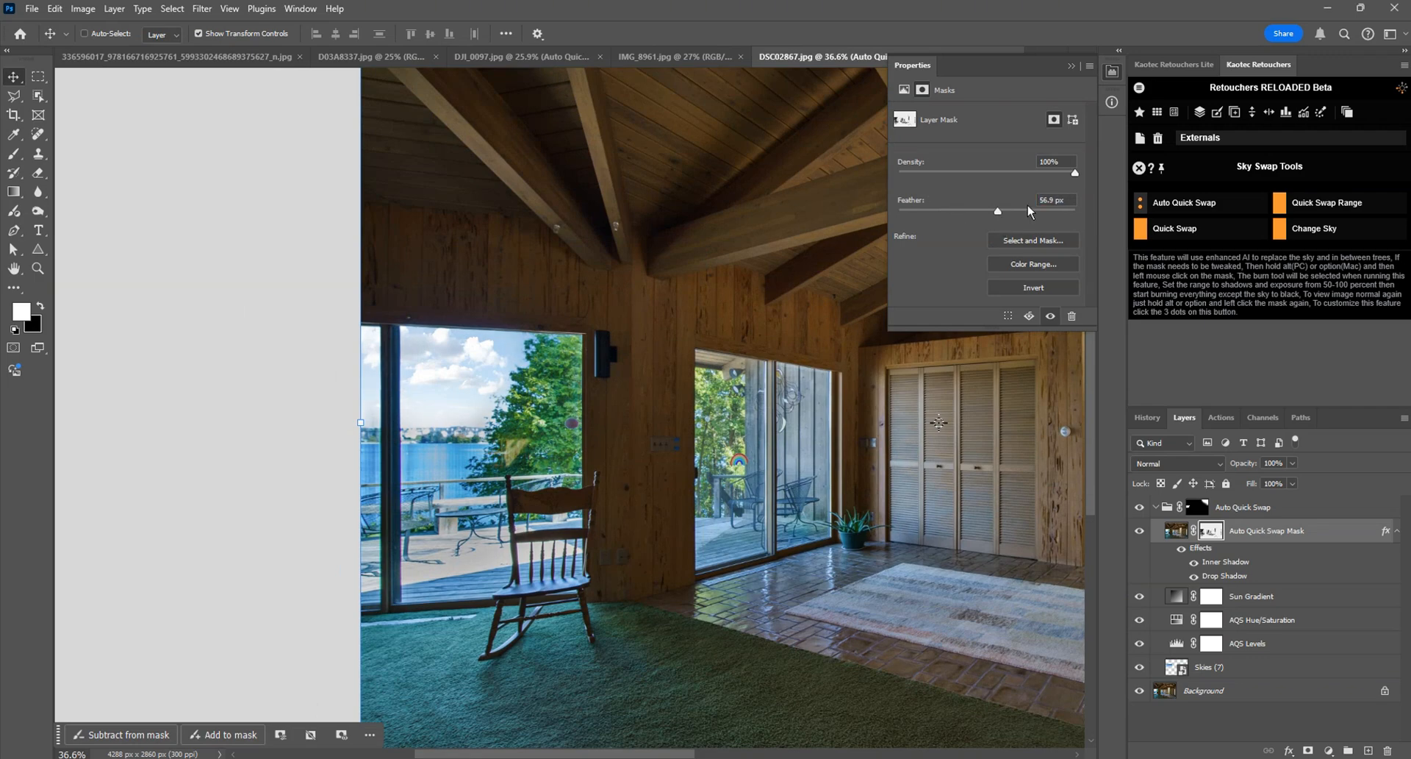
{"action": "left_click", "coordinate": [1112, 71]}
Step: Toggle the Auto Quick Swap group's visibility to compare the window sky before and after, both close up and in full view
{"action": "left_click", "coordinate": [1140, 507]}
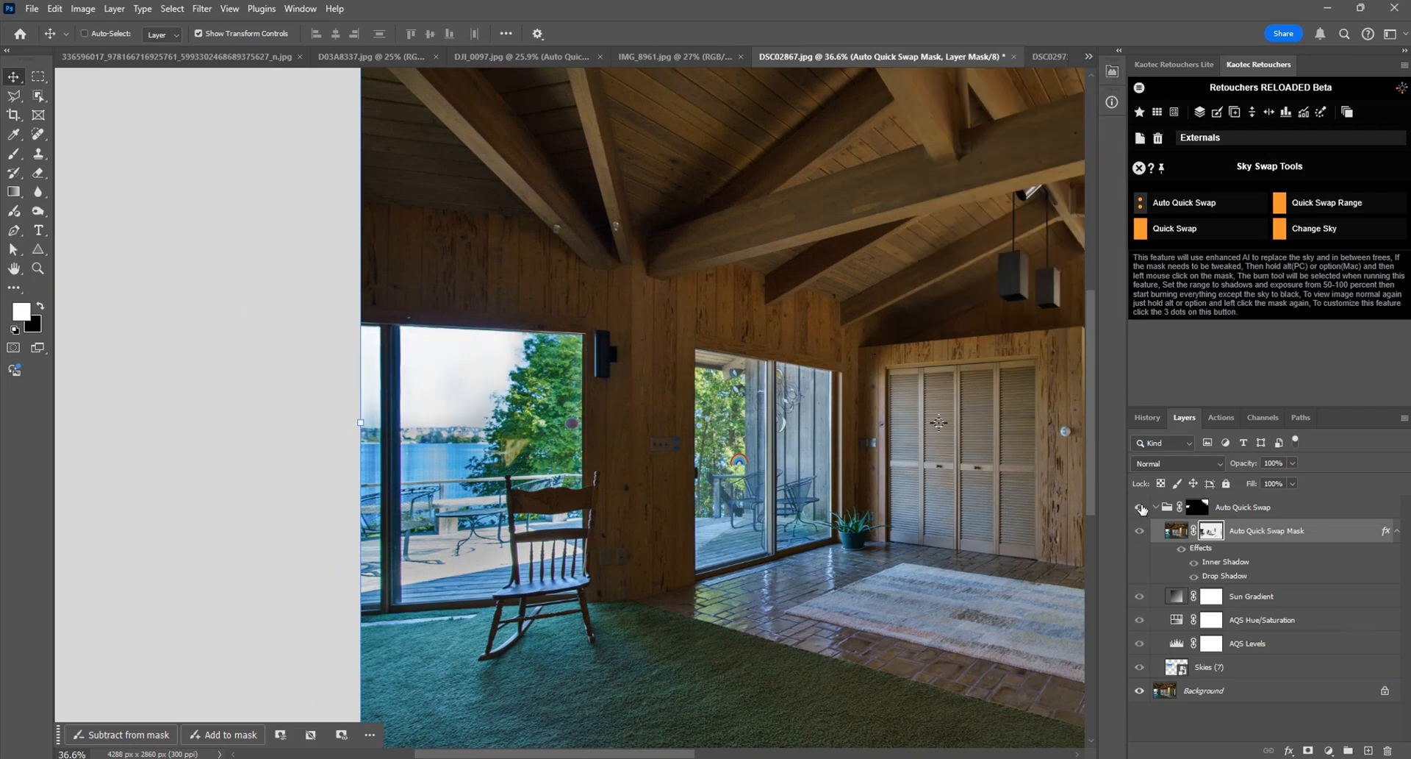
{"action": "left_click", "coordinate": [1141, 507]}
{"action": "left_click", "coordinate": [1141, 507]}
{"action": "left_click", "coordinate": [1141, 507]}
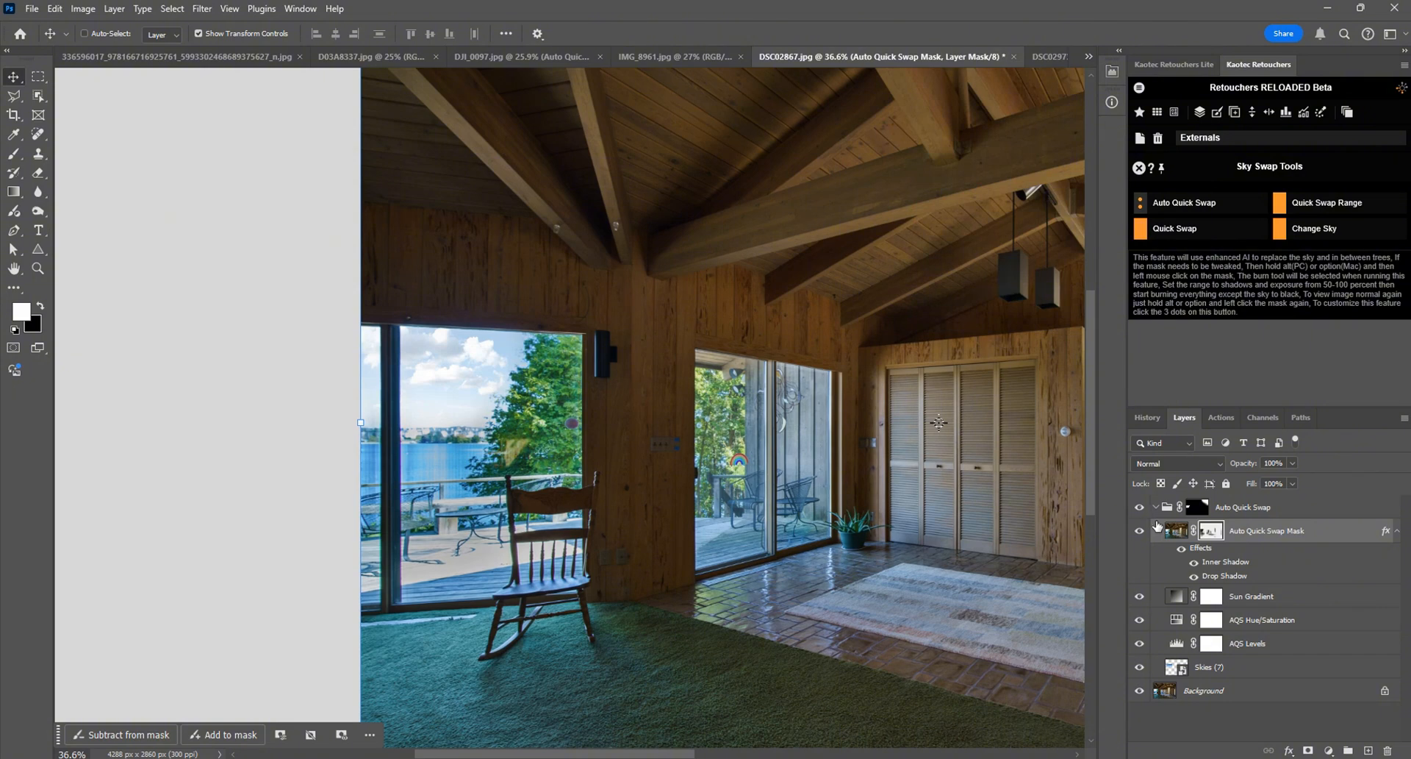
{"action": "key", "text": "ctrl+0"}
{"action": "key", "text": "ctrl+minus"}
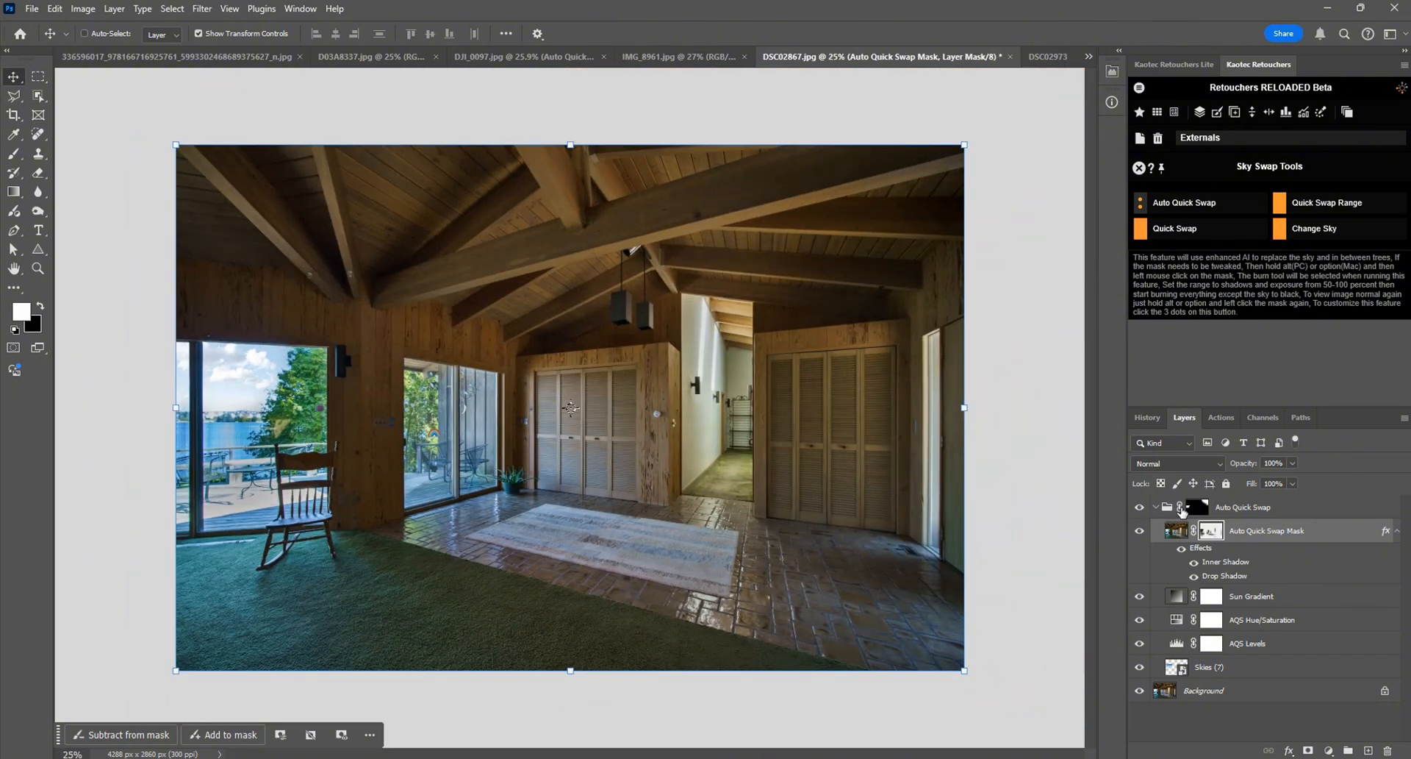
{"action": "left_click", "coordinate": [1140, 508]}
{"action": "left_click", "coordinate": [1139, 507]}
{"action": "left_click", "coordinate": [1139, 507]}
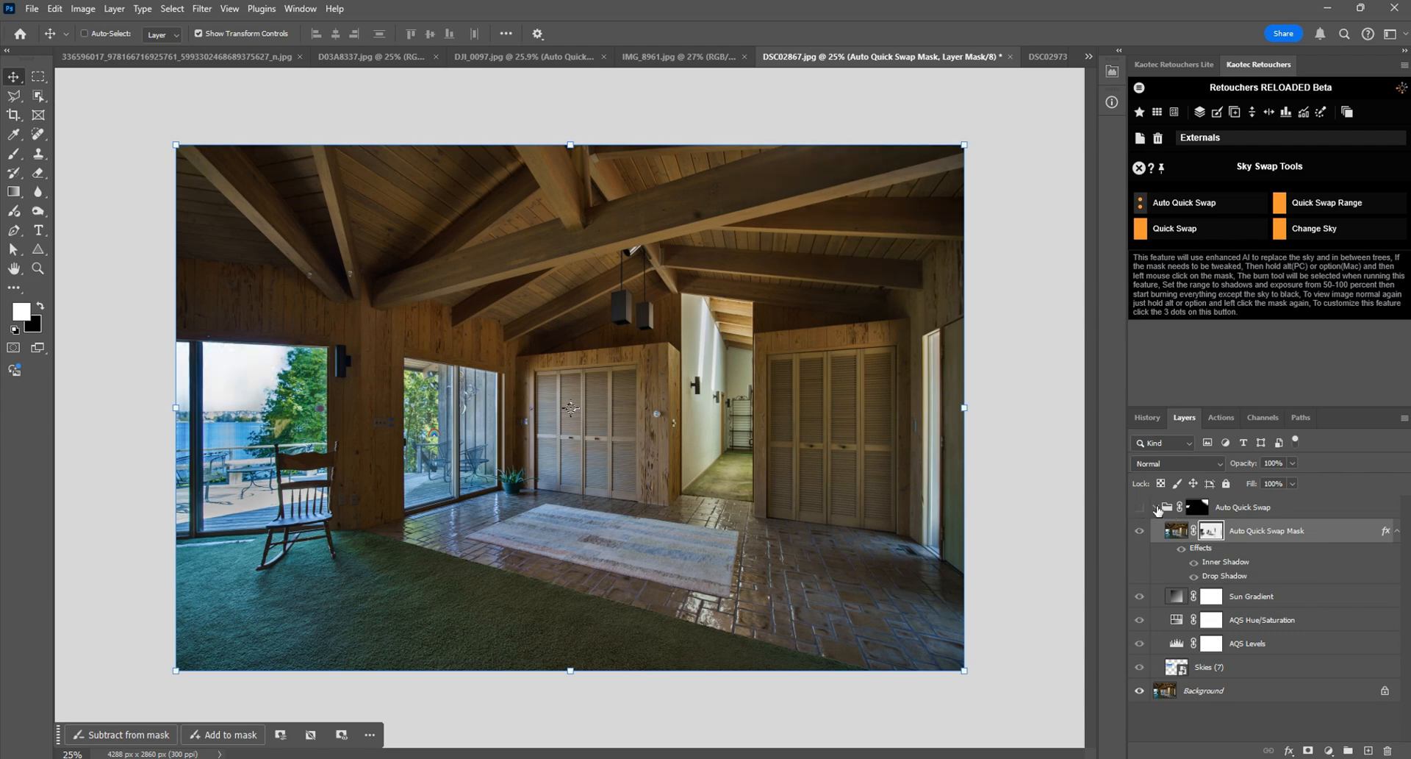
Step: Delete the Auto Quick Swap group and run Quick Swap Range on the interior photo
{"action": "left_click_drag", "start_coordinate": [1242, 508], "coordinate": [1388, 750]}
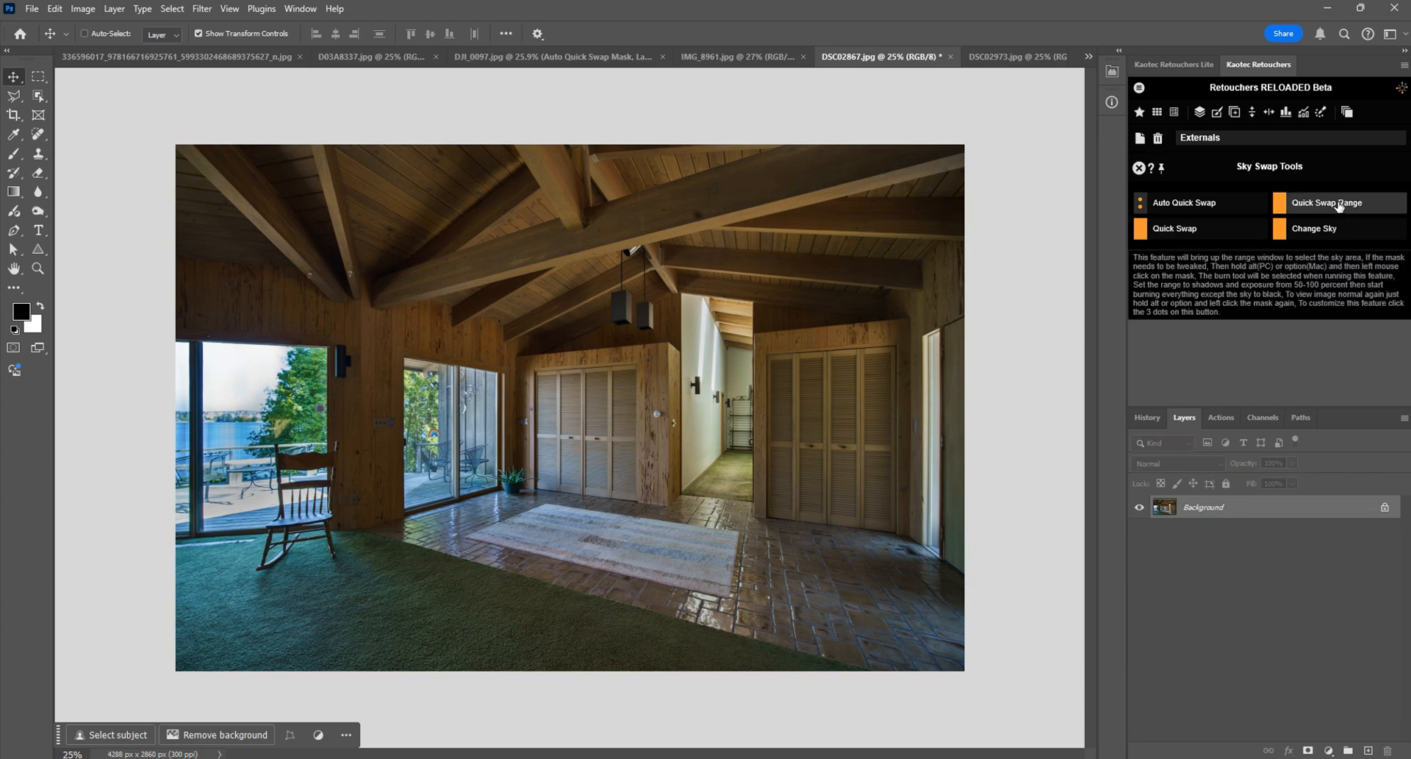
{"action": "left_click", "coordinate": [1339, 206]}
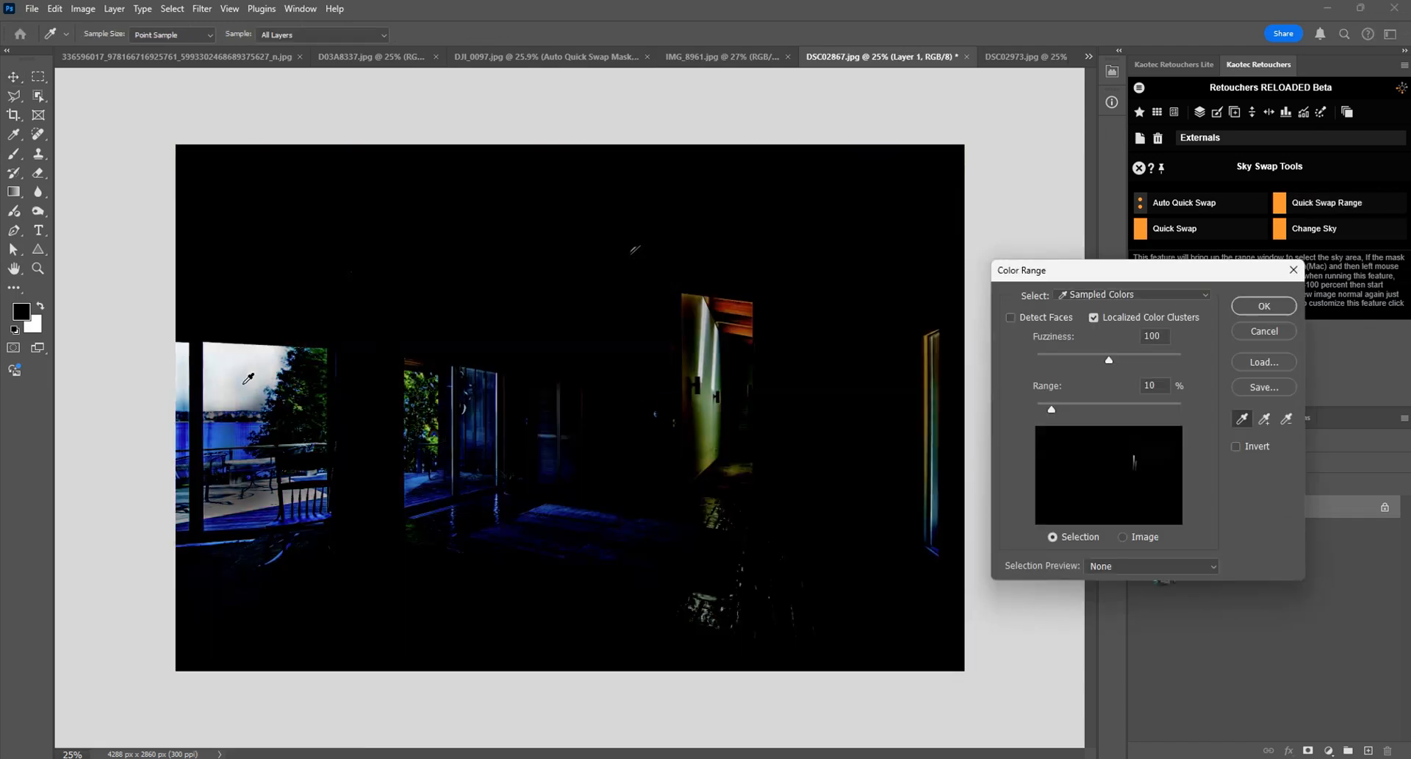
Step: Sample the sky in the window behind the rocking chair as the Color Range selection and apply the Quick Swap Range at 10% range
{"action": "left_click", "coordinate": [245, 363]}
{"action": "left_click", "coordinate": [253, 402], "text": "shift"}
{"action": "left_click", "coordinate": [228, 401], "text": "shift"}
{"action": "left_click", "coordinate": [183, 406], "text": "shift"}
{"action": "left_click", "coordinate": [180, 364], "text": "shift"}
{"action": "left_click", "coordinate": [180, 354], "text": "shift"}
{"action": "left_click", "coordinate": [252, 379], "text": "shift"}
{"action": "left_click", "coordinate": [269, 363], "text": "shift"}
{"action": "left_click", "coordinate": [254, 388], "text": "shift"}
{"action": "left_click", "coordinate": [249, 396], "text": "shift"}
{"action": "left_click", "coordinate": [184, 406], "text": "shift"}
{"action": "left_click", "coordinate": [183, 375], "text": "shift"}
{"action": "left_click_drag", "start_coordinate": [220, 400], "coordinate": [271, 360]}
{"action": "mouse_move", "coordinate": [1053, 409]}
{"action": "left_mouse_down"}
{"action": "mouse_move", "coordinate": [1069, 409]}
{"action": "mouse_move", "coordinate": [1052, 410]}
{"action": "left_mouse_up"}
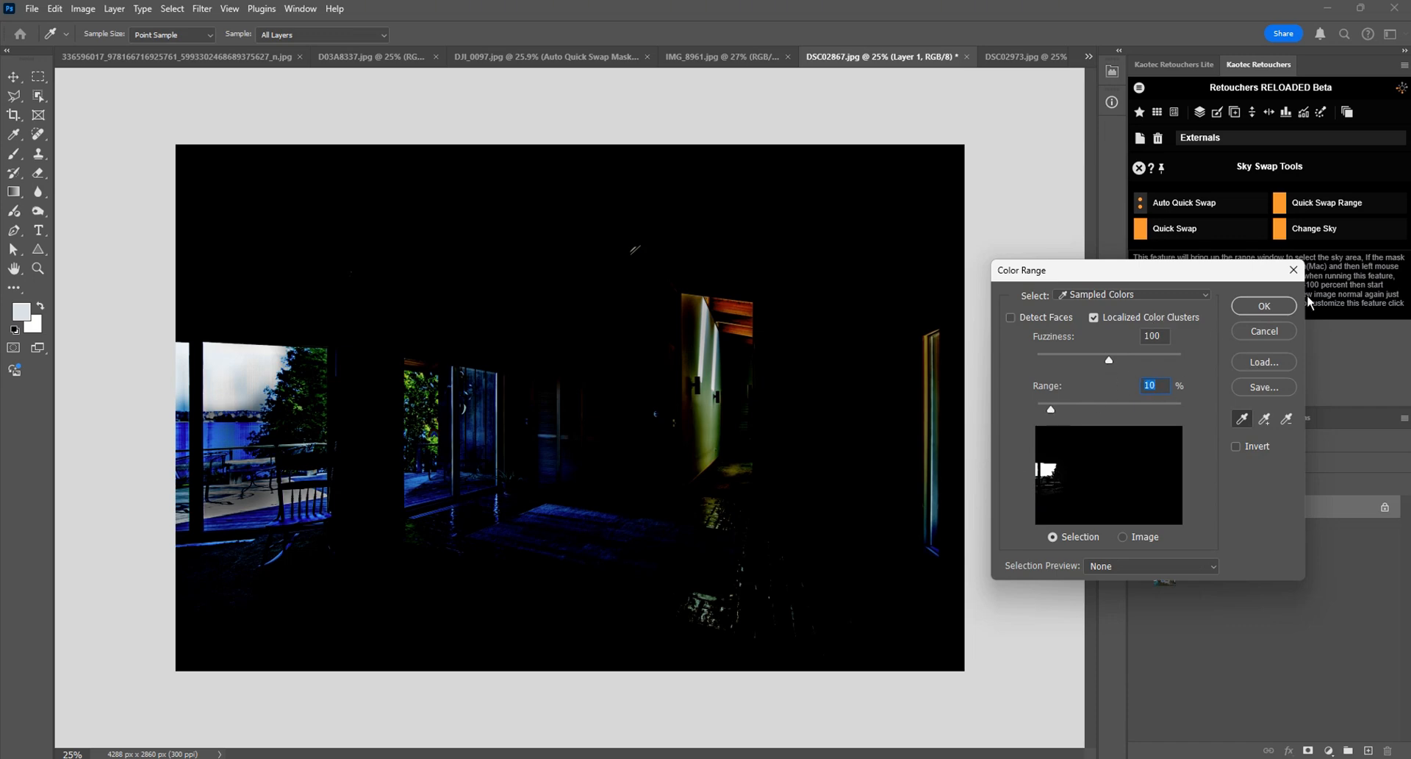
{"action": "left_click", "coordinate": [1264, 305]}
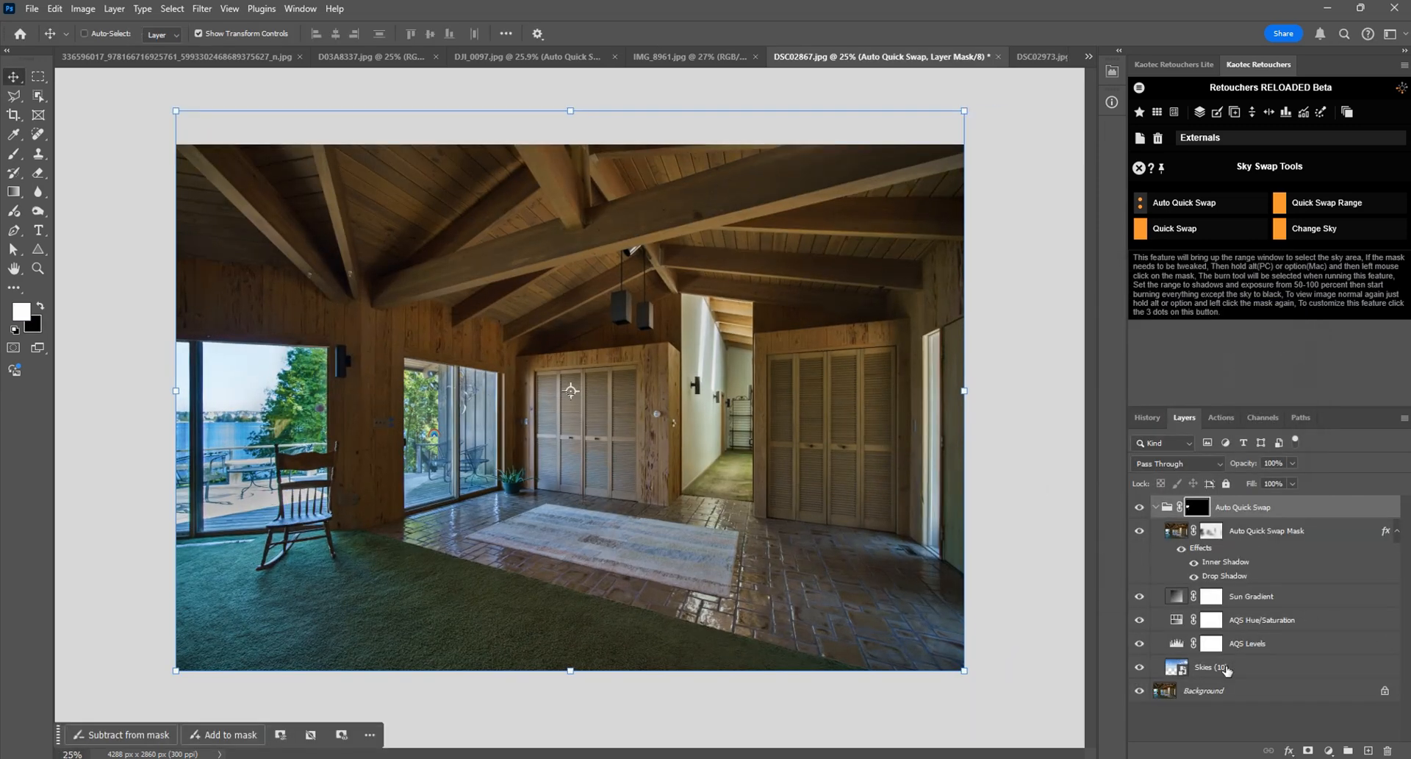
Step: Scale the Skies (10) layer to about 33.22% and position it over the sky in the window behind the rocking chair
{"action": "left_click", "coordinate": [1225, 666]}
{"action": "left_click_drag", "start_coordinate": [962, 109], "coordinate": [437, 337]}
{"action": "left_click_drag", "start_coordinate": [348, 364], "coordinate": [326, 334]}
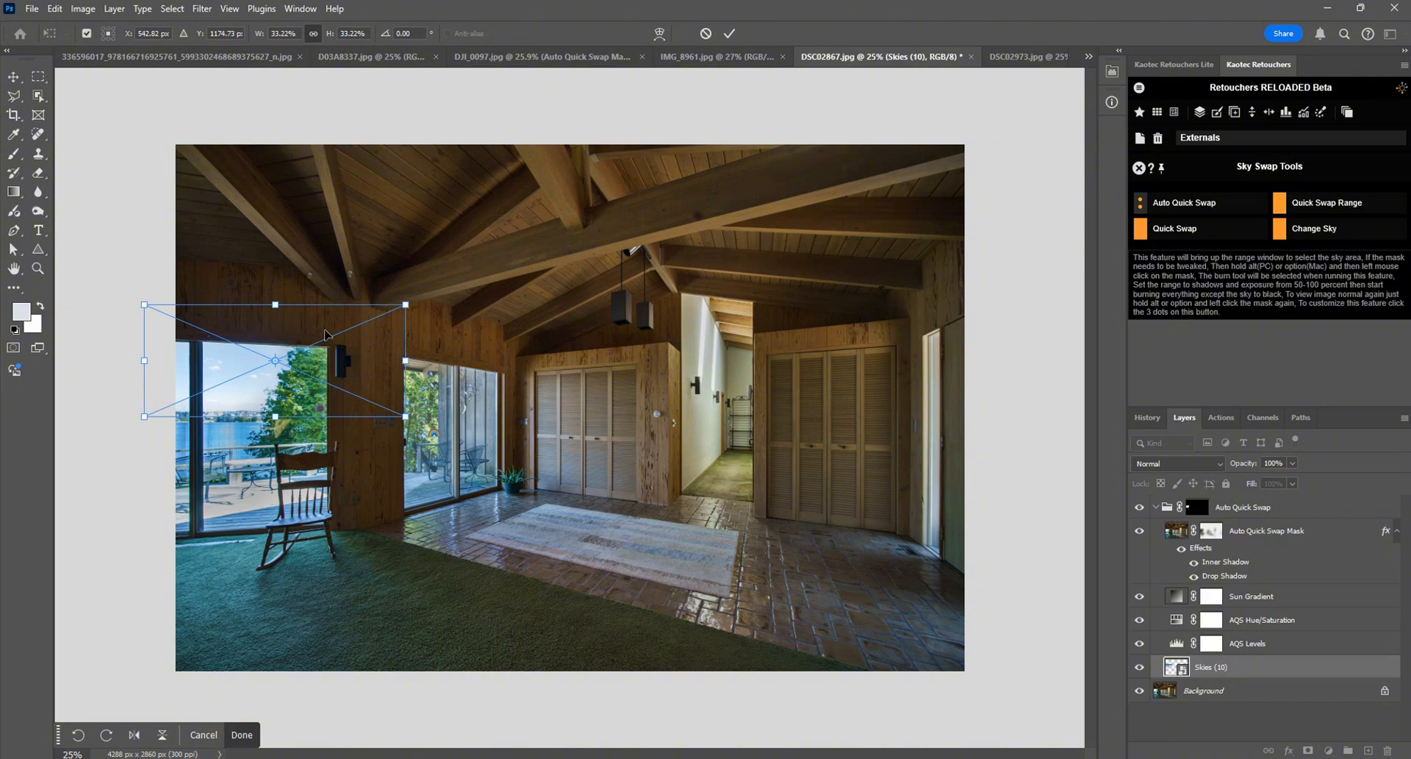
{"action": "key", "text": "Return"}
Step: Inspect the swapped window sky up close, and set the feather of the Auto Quick Swap Mask layer's mask to about 94 px
{"action": "key", "text": "z"}
{"action": "left_click", "coordinate": [250, 347]}
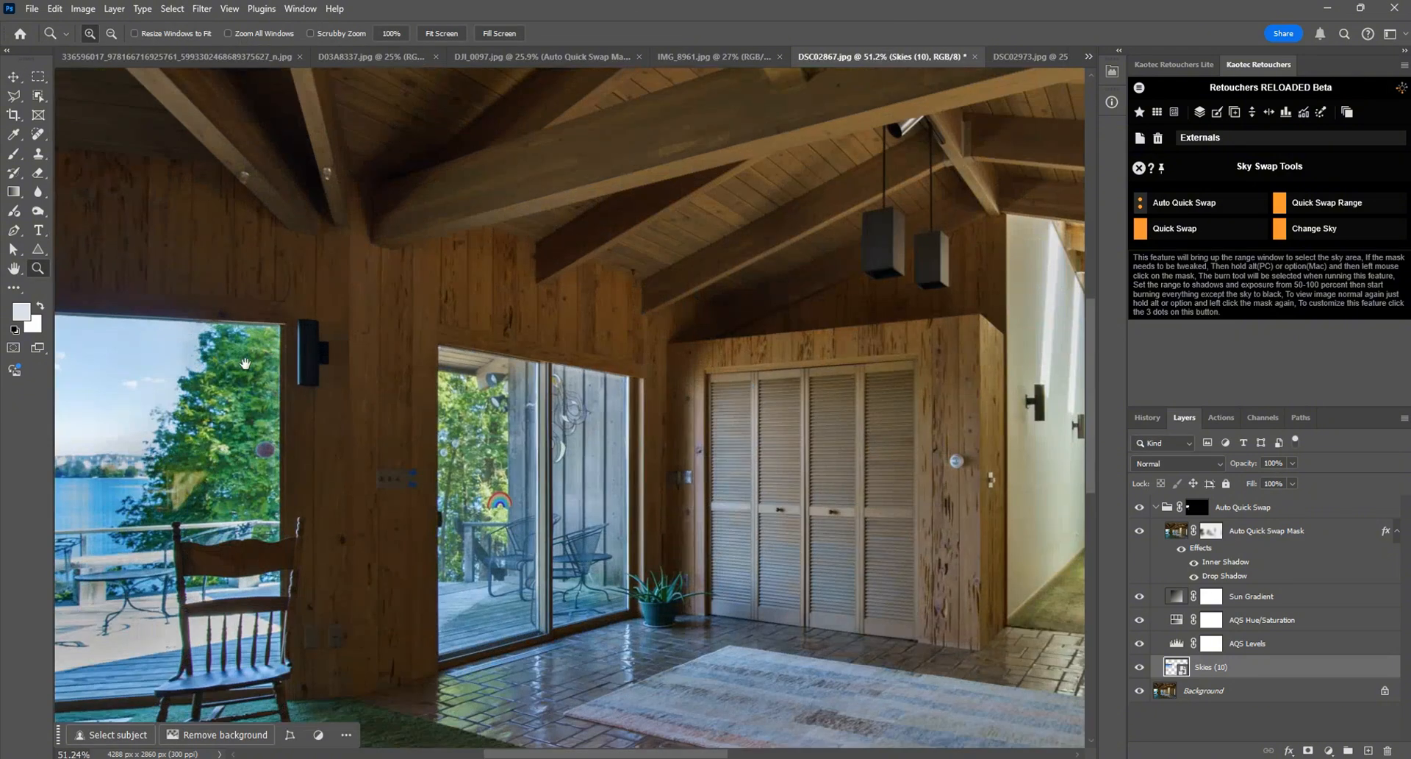
{"action": "left_click_drag", "start_coordinate": [245, 363], "coordinate": [662, 356]}
{"action": "left_click", "coordinate": [508, 386]}
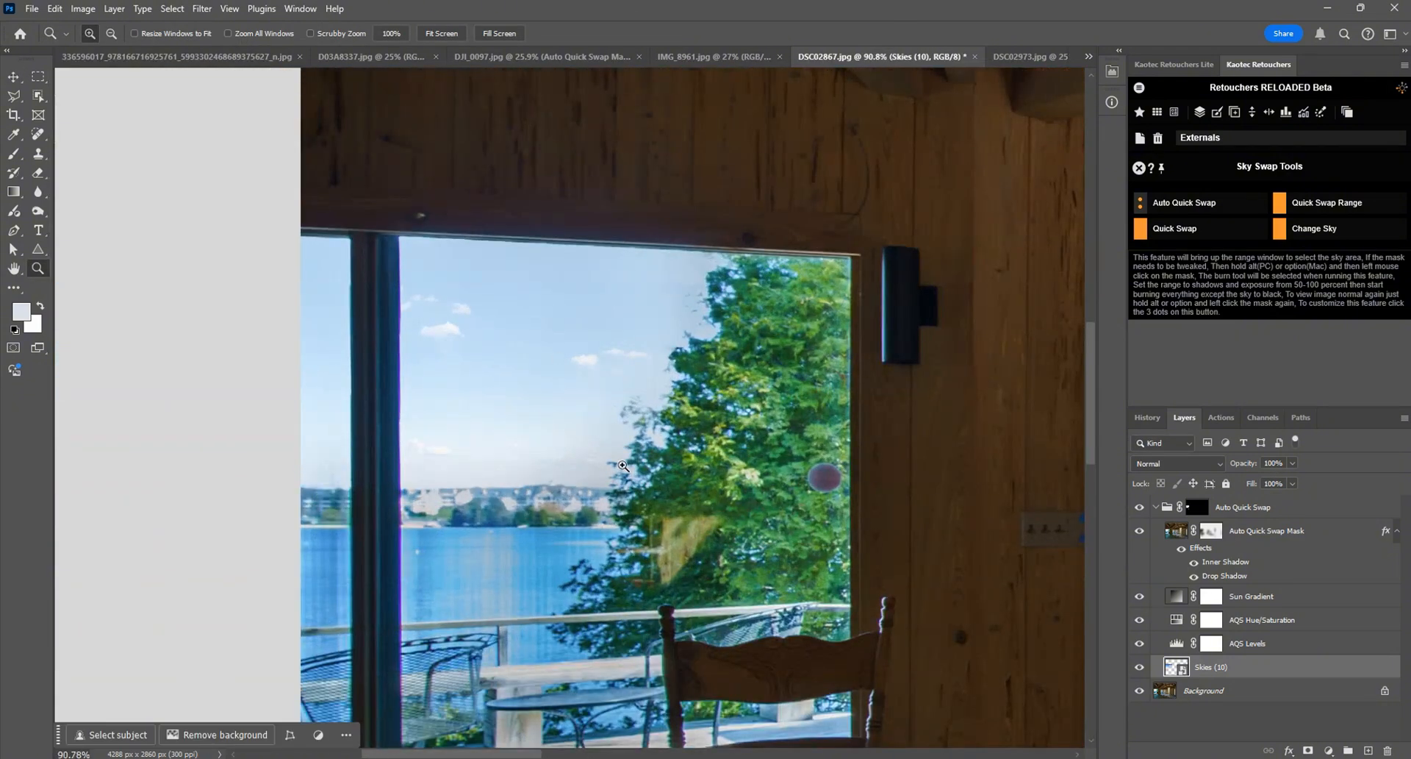
{"action": "scroll", "coordinate": [742, 362], "scroll_direction": "down", "scroll_amount": 10}
{"action": "key", "text": "ctrl+0"}
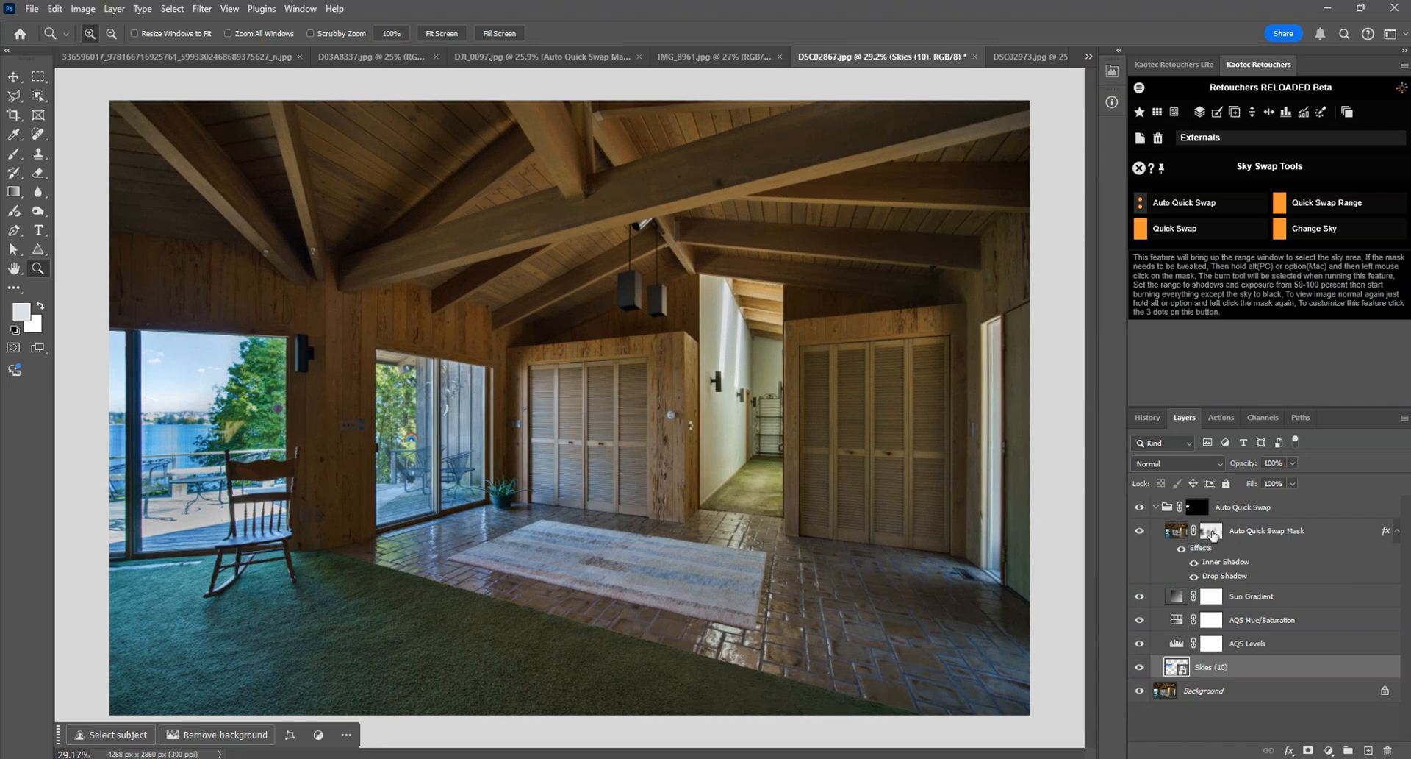
{"action": "double_click", "coordinate": [1212, 532]}
{"action": "left_click_drag", "start_coordinate": [1027, 211], "coordinate": [1009, 212]}
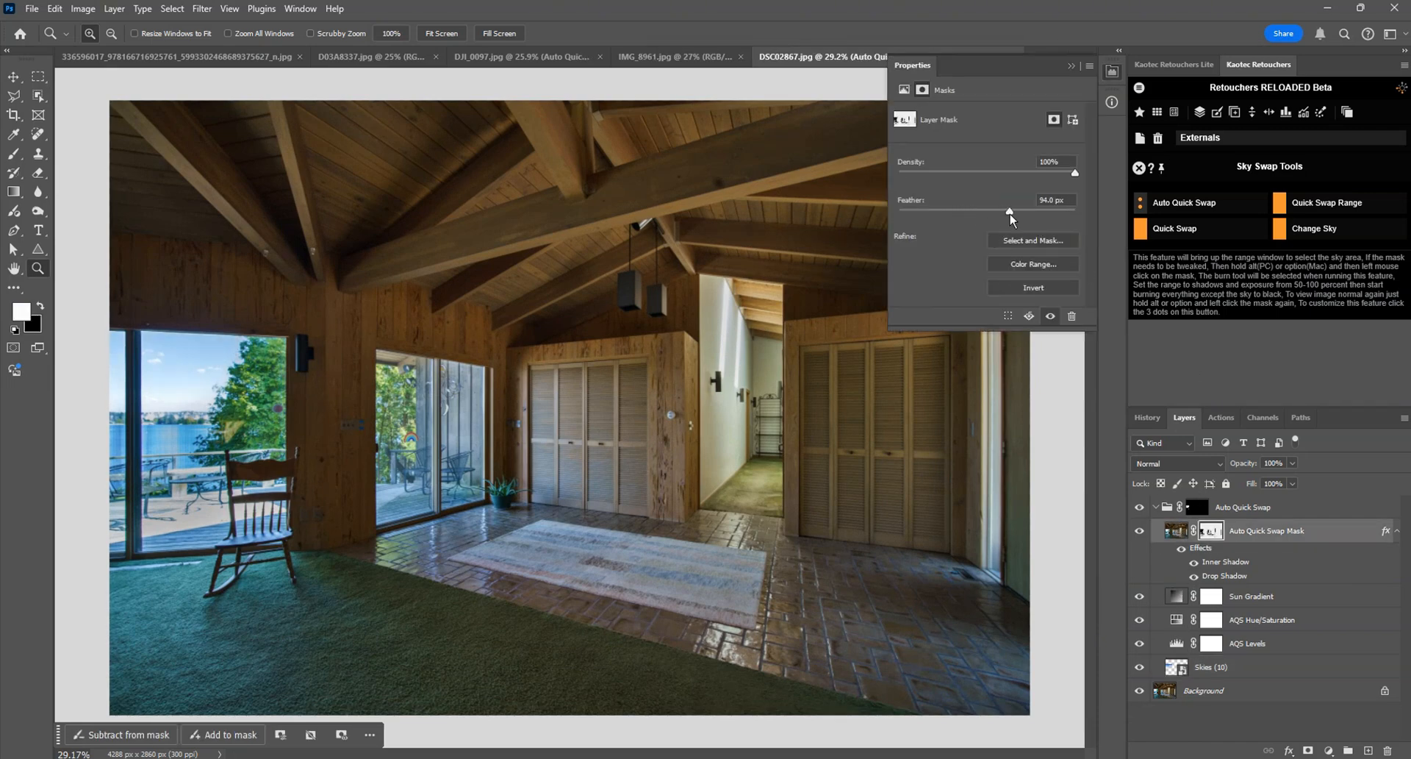
{"action": "left_click", "coordinate": [1111, 71]}
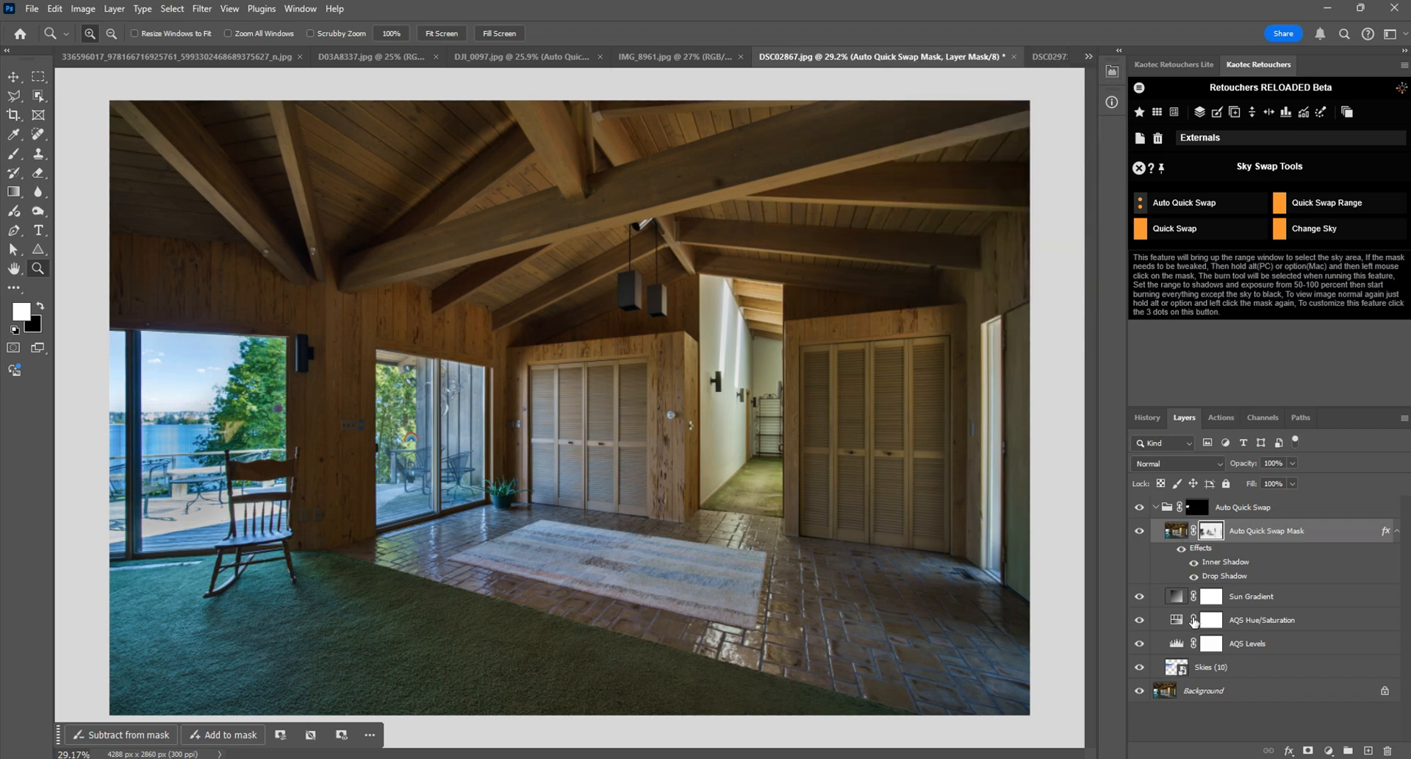
{"action": "left_click", "coordinate": [1209, 507]}
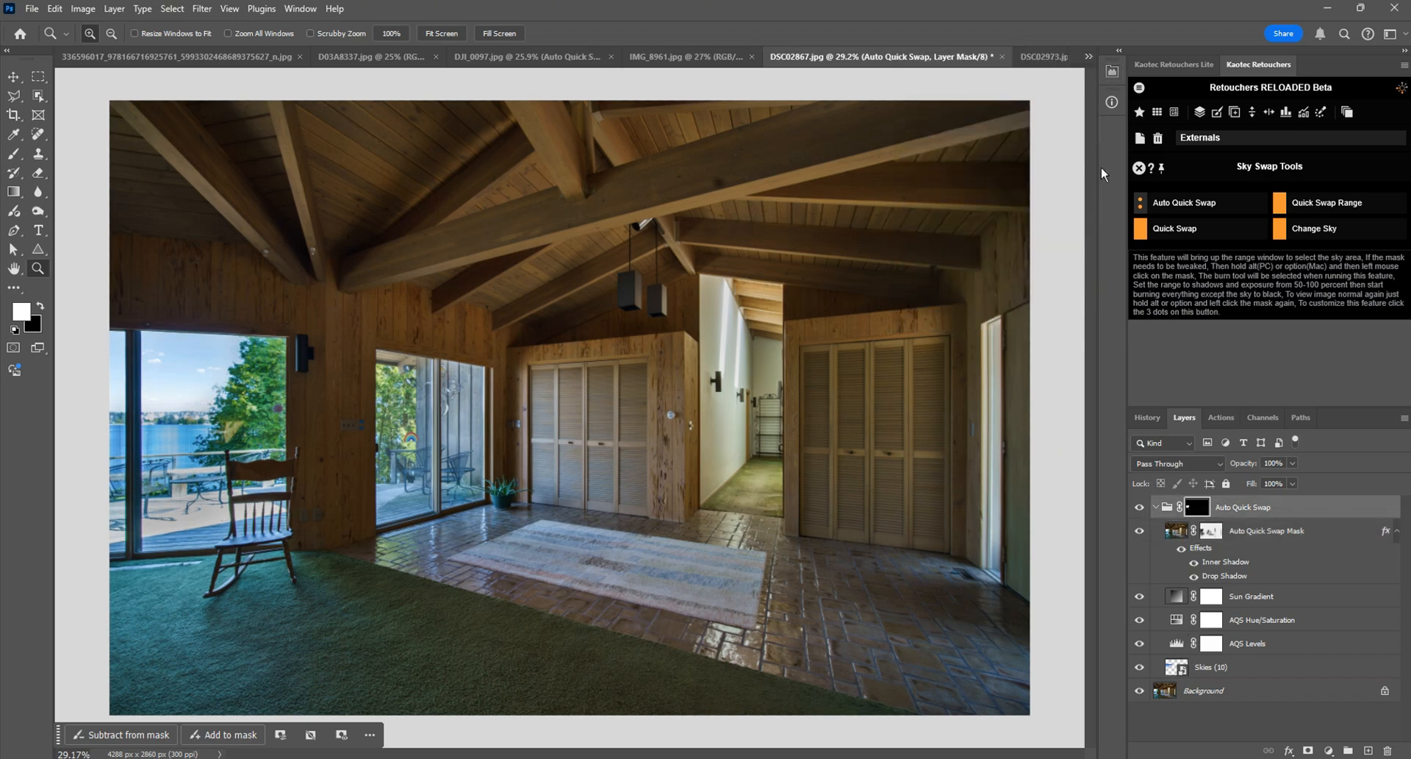
Step: Close all open photos without saving, applying that choice to every document
{"action": "key", "text": "ctrl+Tab"}
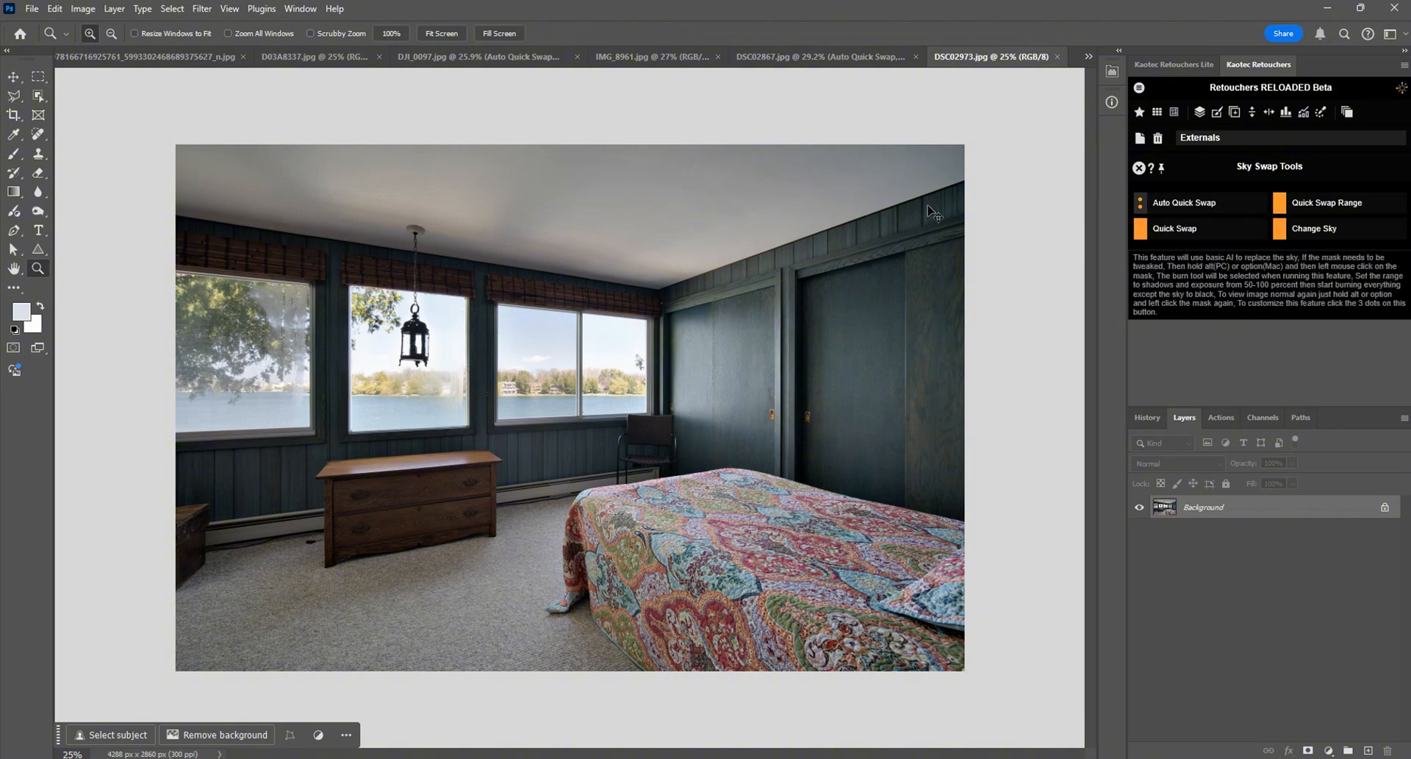
{"action": "key", "text": "ctrl+Tab"}
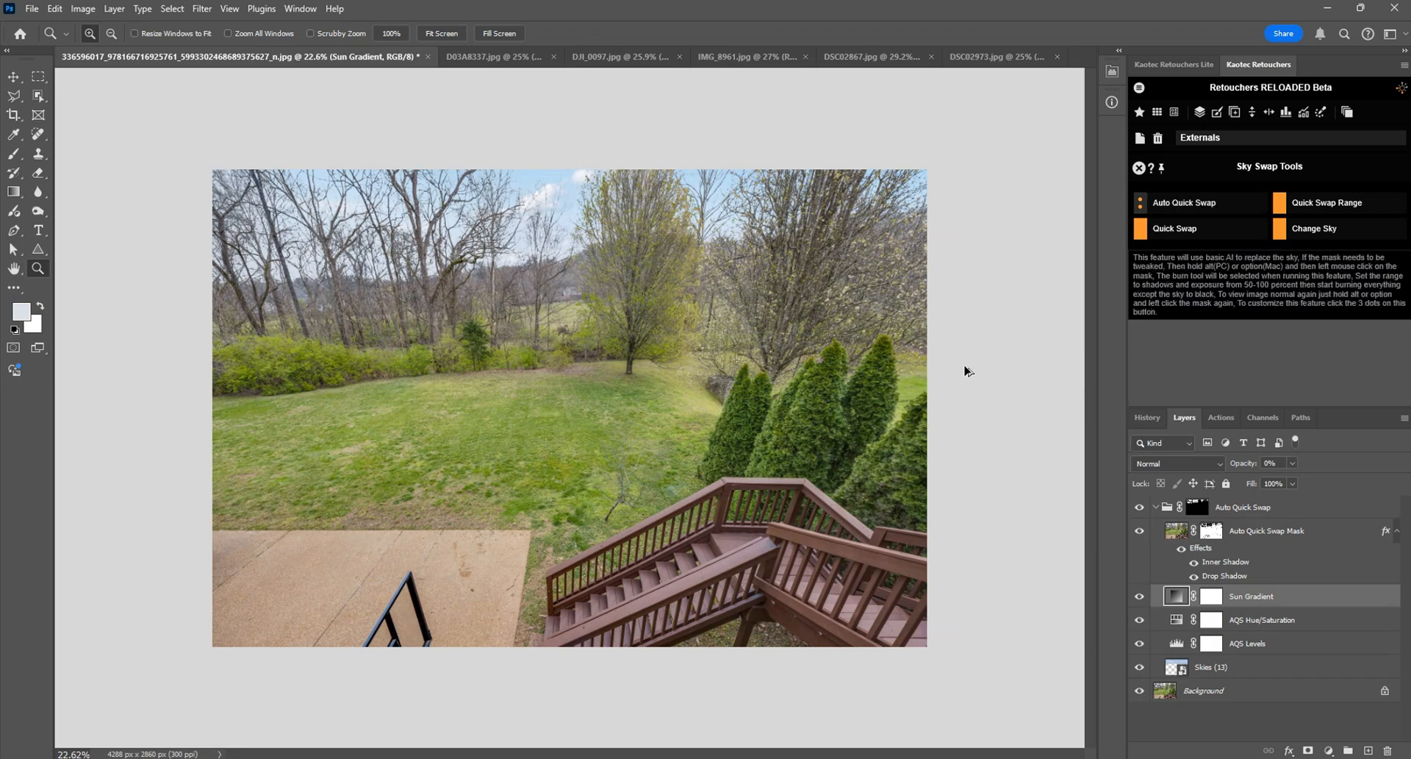
{"action": "key", "text": "ctrl+alt+w"}
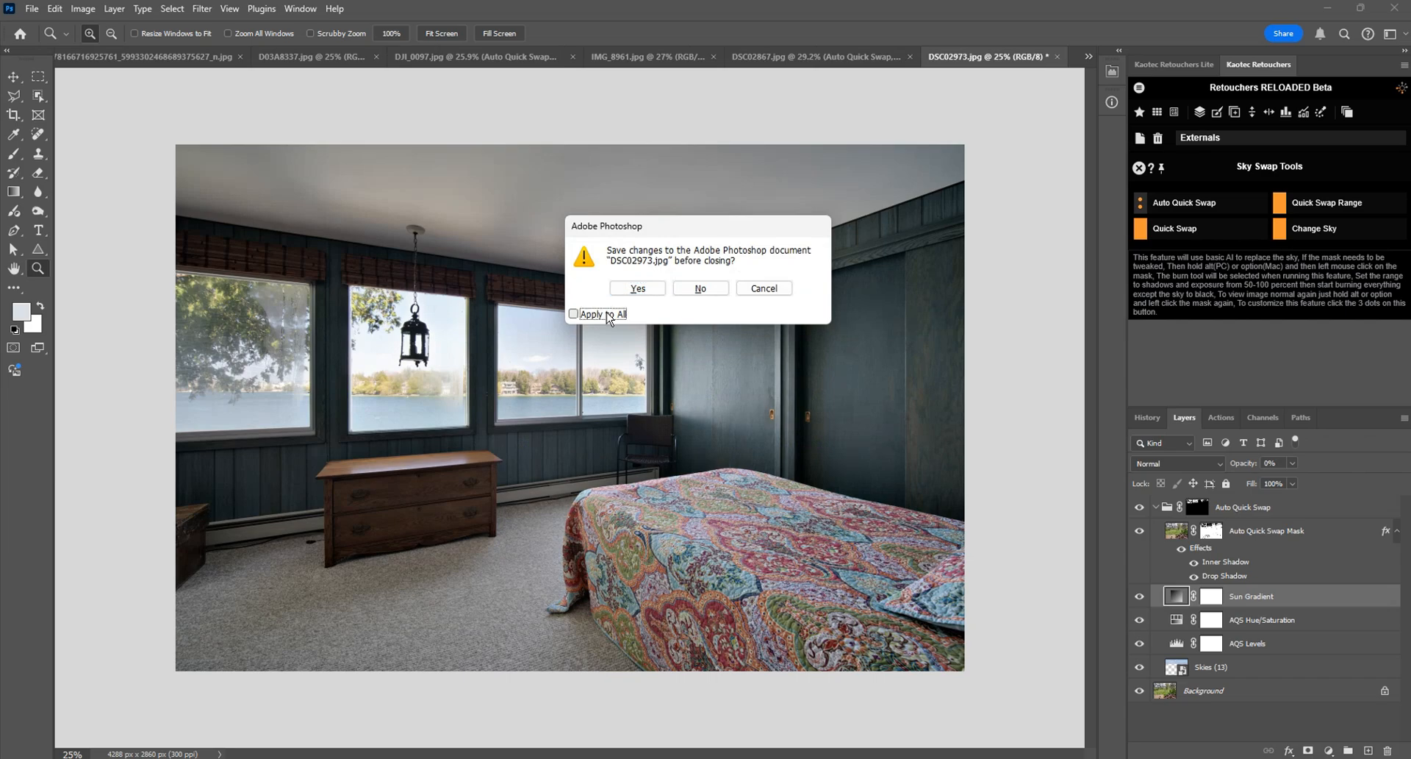
{"action": "left_click", "coordinate": [573, 314]}
{"action": "left_click", "coordinate": [701, 287]}
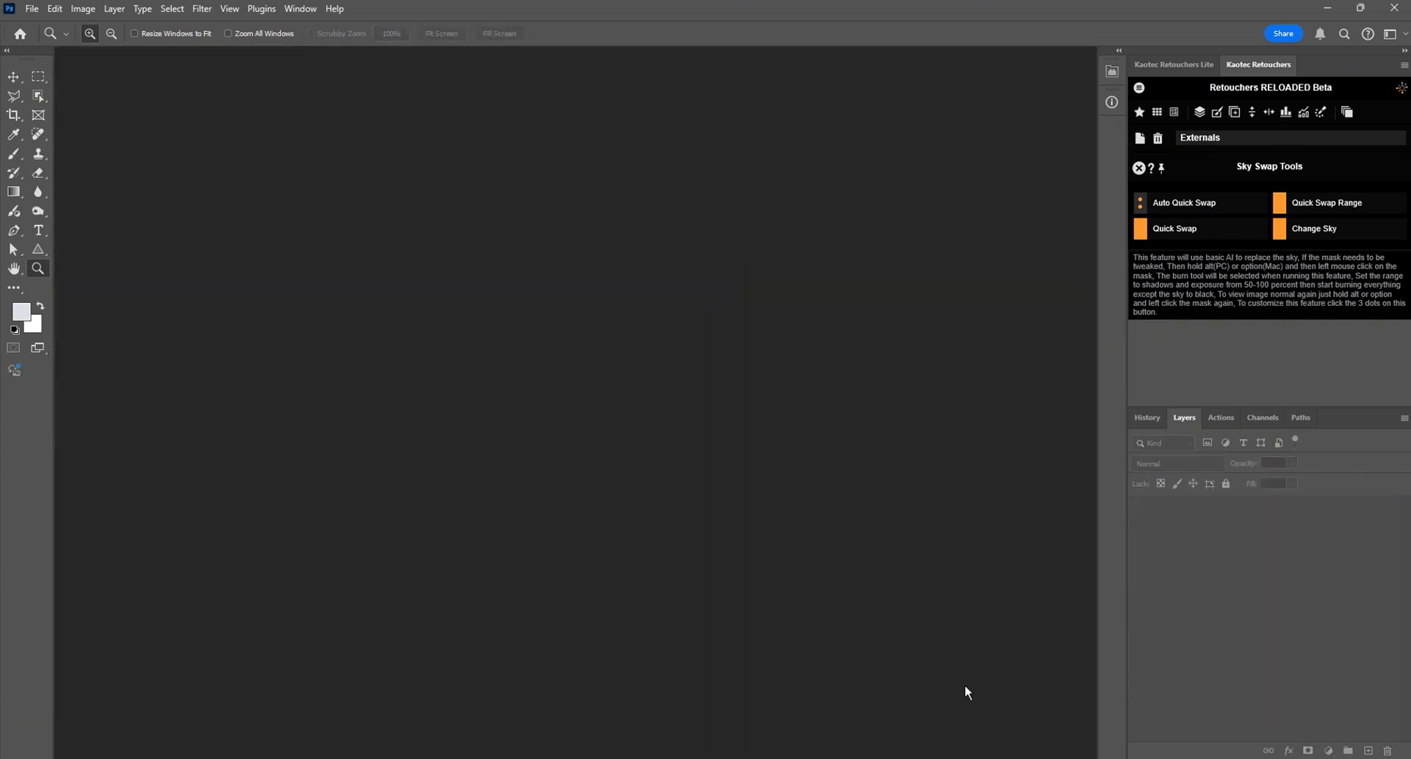
Step: Open D03A1608, D03A7678, D03A8313, D03A8337, IMG_1067 and IMG_2586 from the Sky replace tests folder in Photoshop through Camera Raw
{"action": "mouse_move", "coordinate": [937, 752]}
{"action": "left_click", "coordinate": [852, 705]}
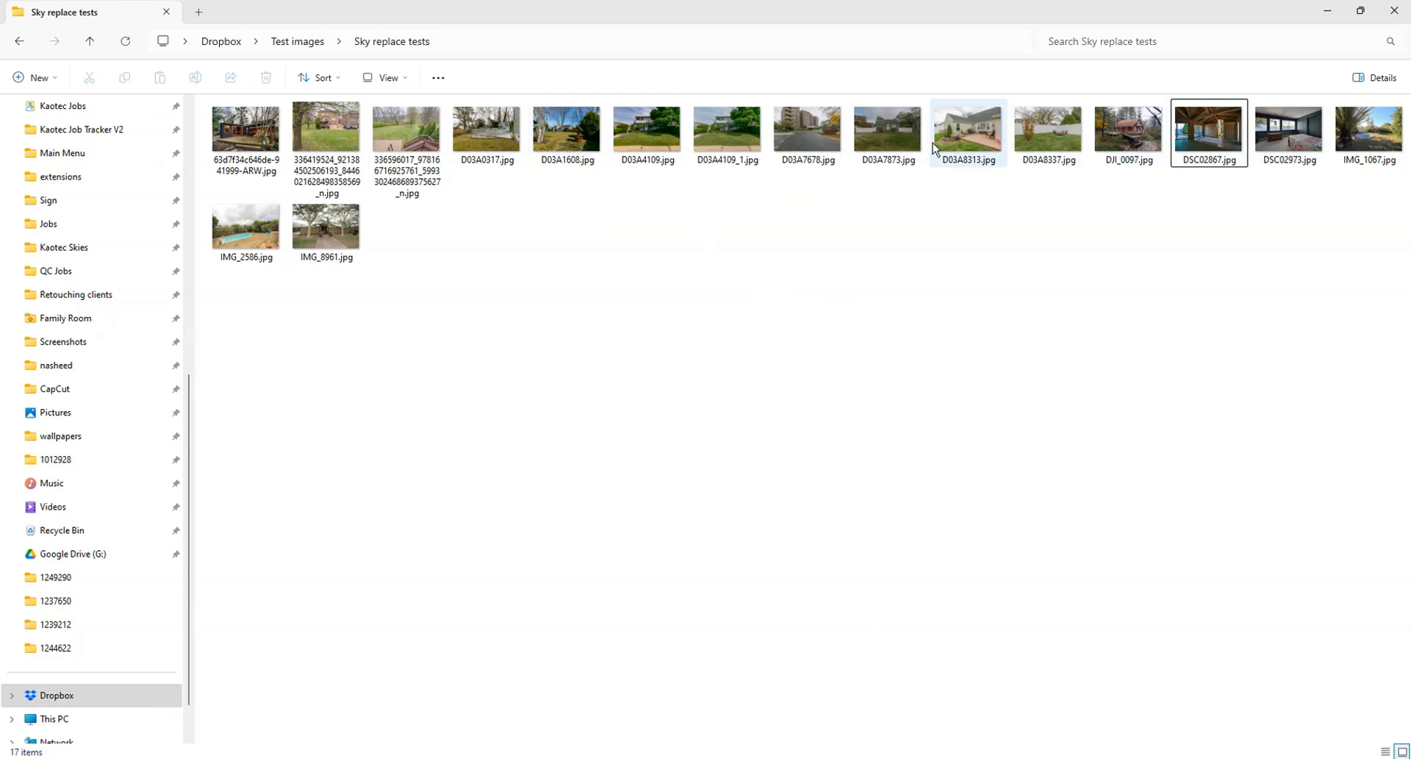
{"action": "left_click", "coordinate": [972, 144]}
{"action": "left_click", "coordinate": [1051, 144], "text": "ctrl"}
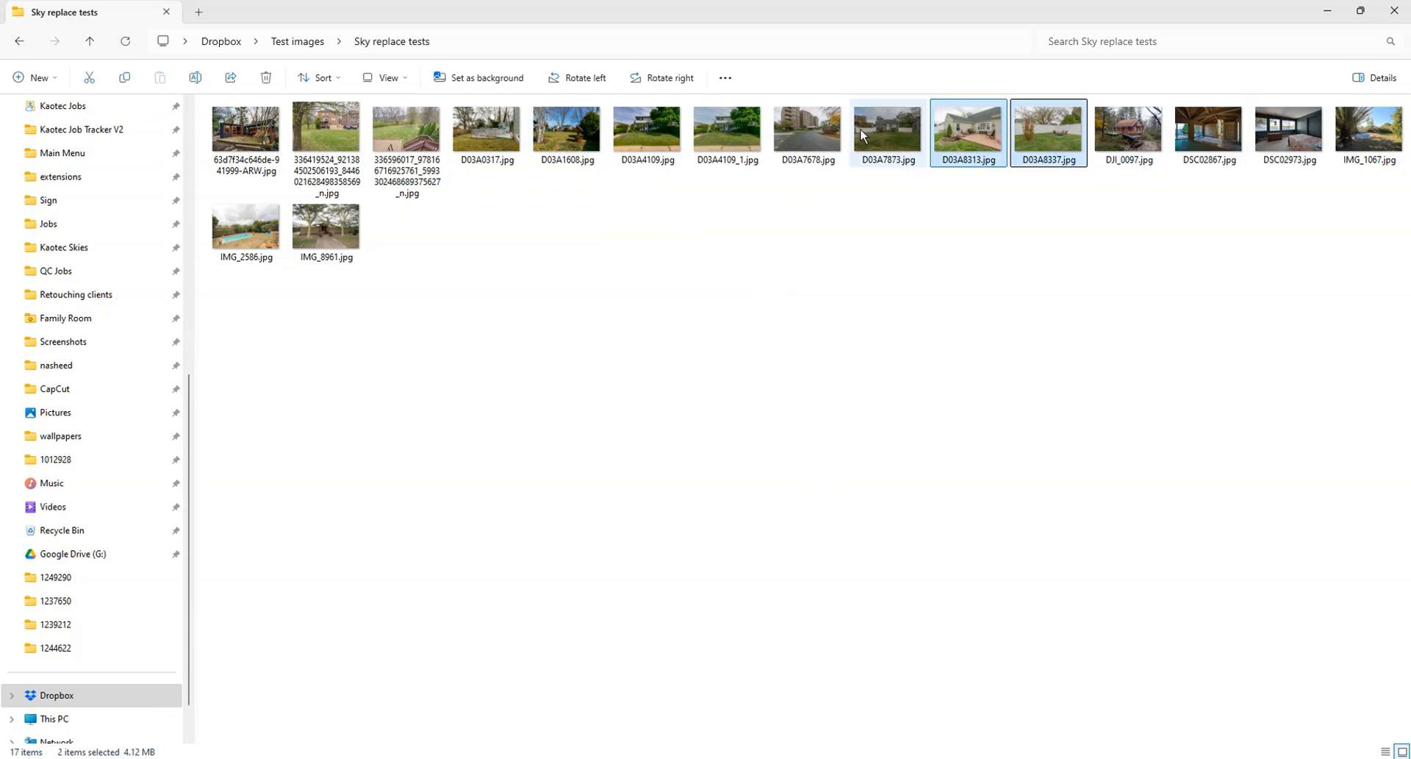
{"action": "left_click", "coordinate": [816, 130], "text": "ctrl"}
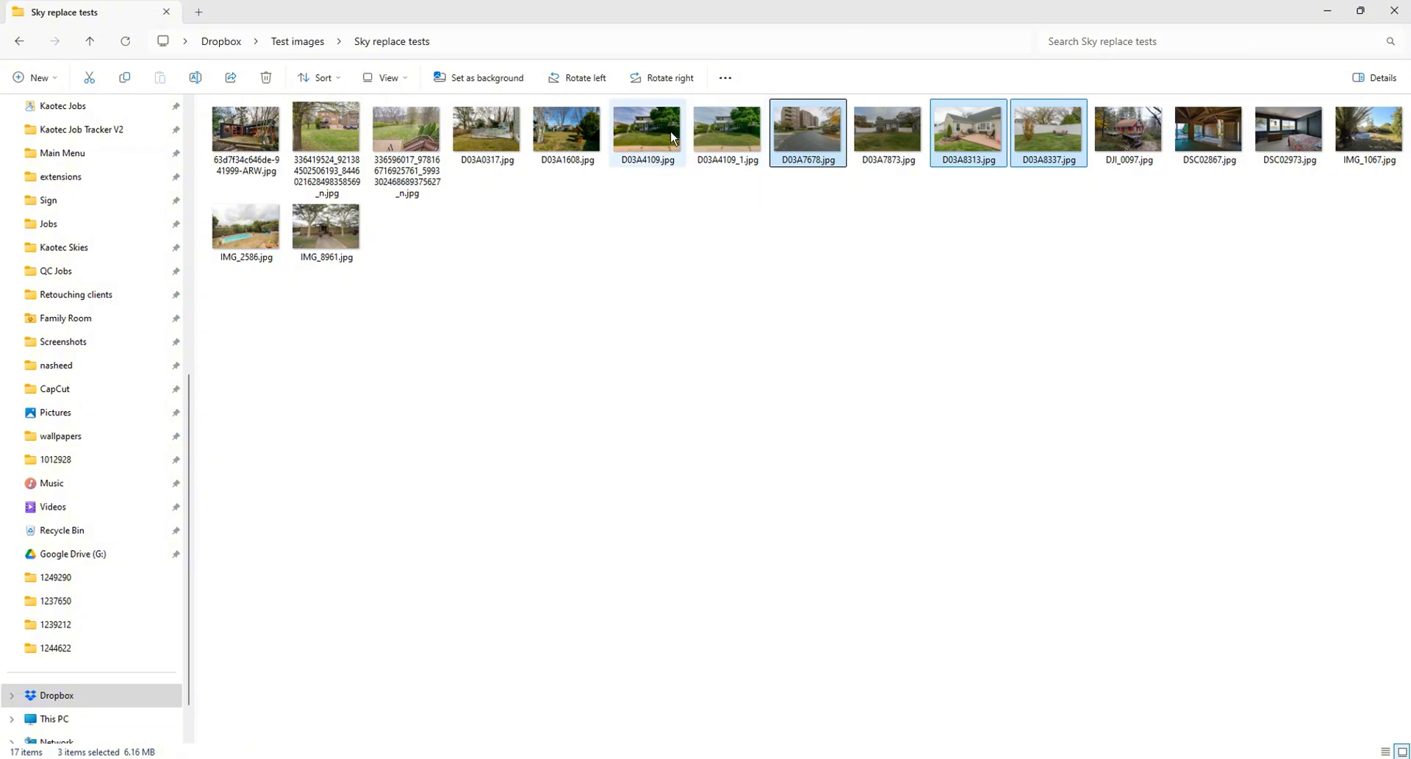
{"action": "left_click", "coordinate": [573, 137], "text": "ctrl"}
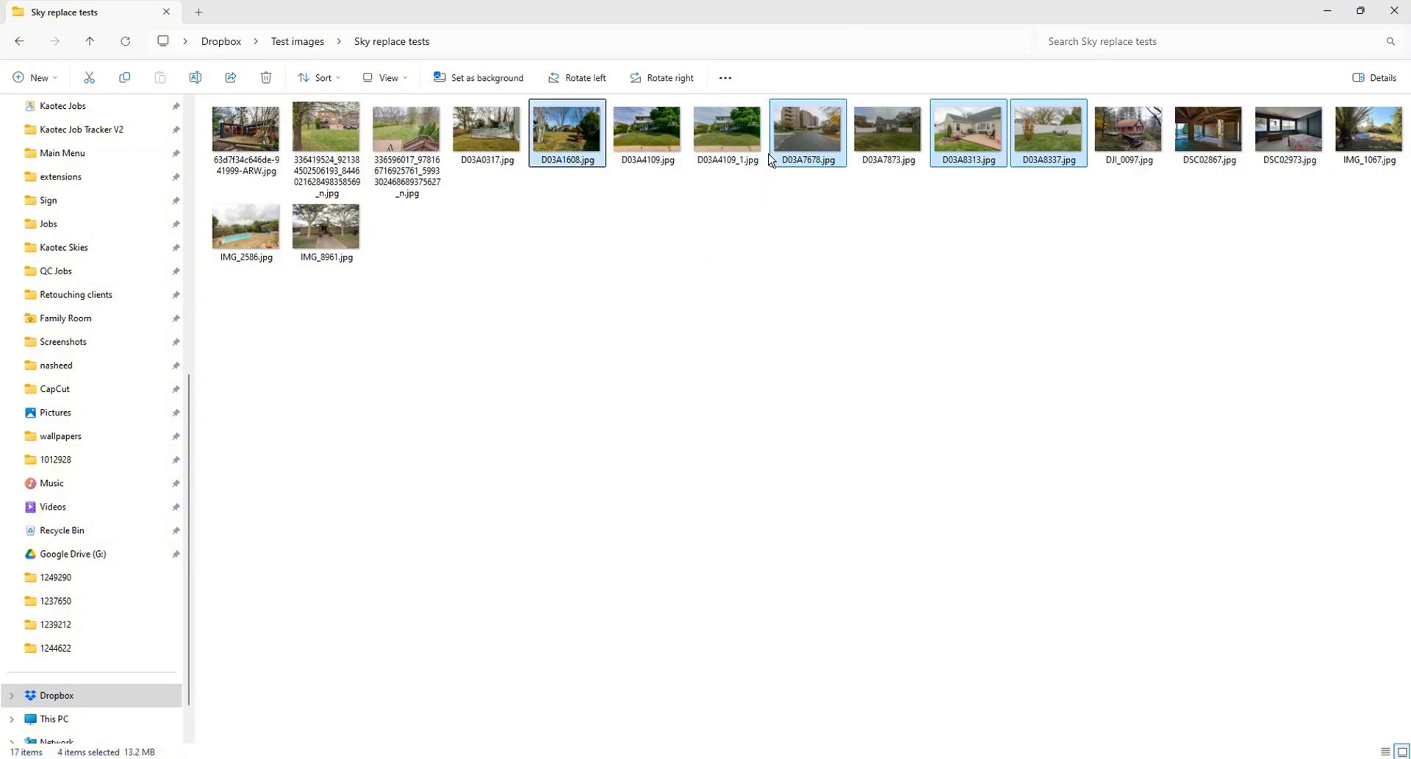
{"action": "left_click", "coordinate": [1360, 158], "text": "ctrl"}
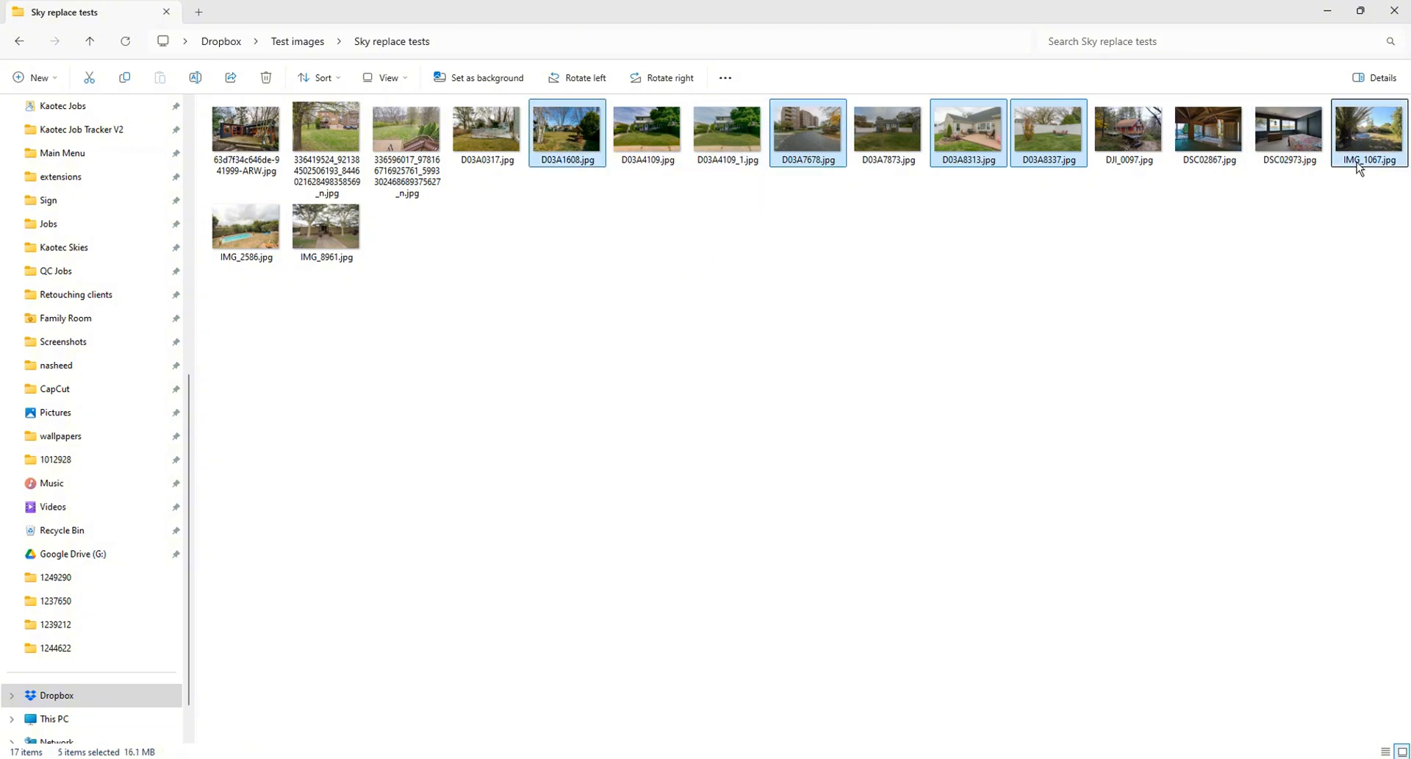
{"action": "left_click", "coordinate": [250, 234], "text": "ctrl"}
{"action": "left_click_drag", "start_coordinate": [249, 237], "coordinate": [319, 758]}
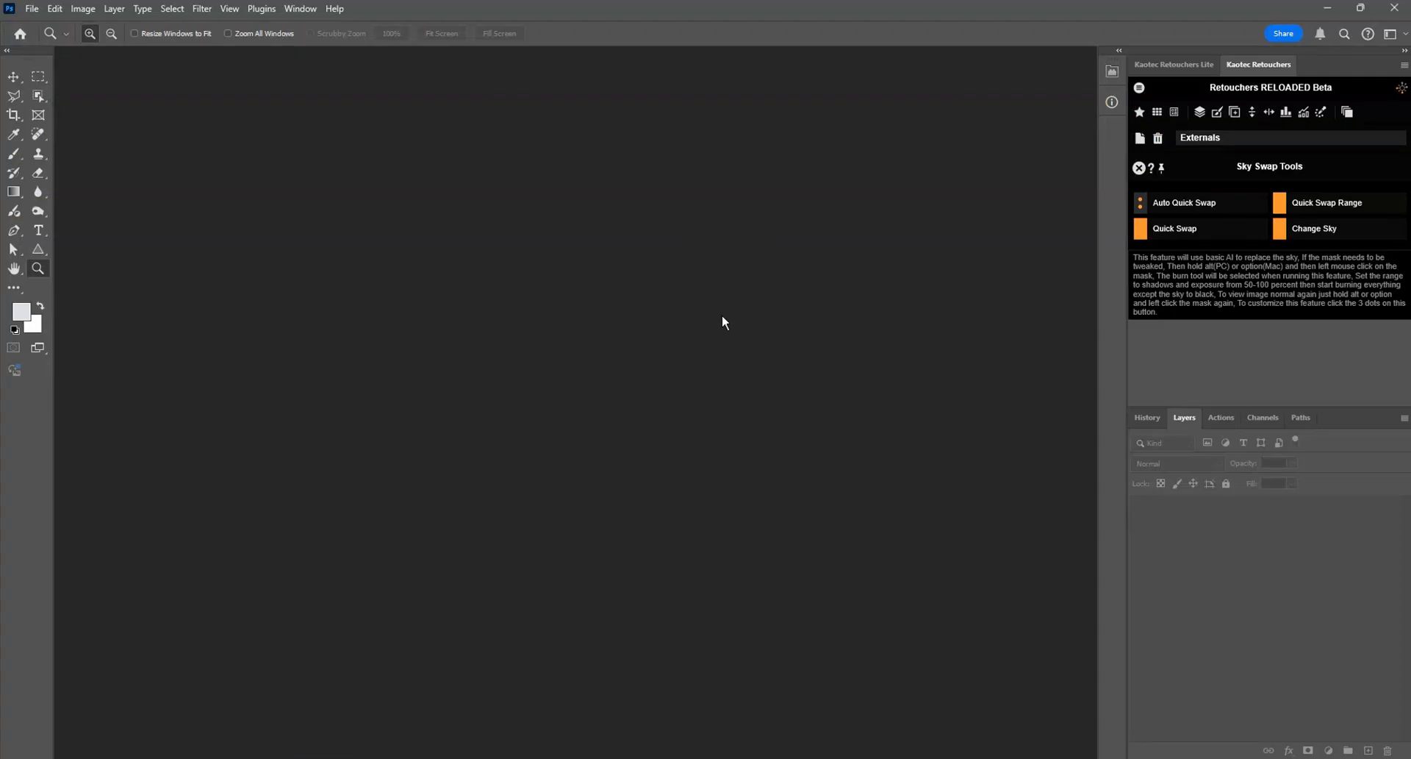
{"action": "left_click_drag", "start_coordinate": [723, 320], "coordinate": [721, 315]}
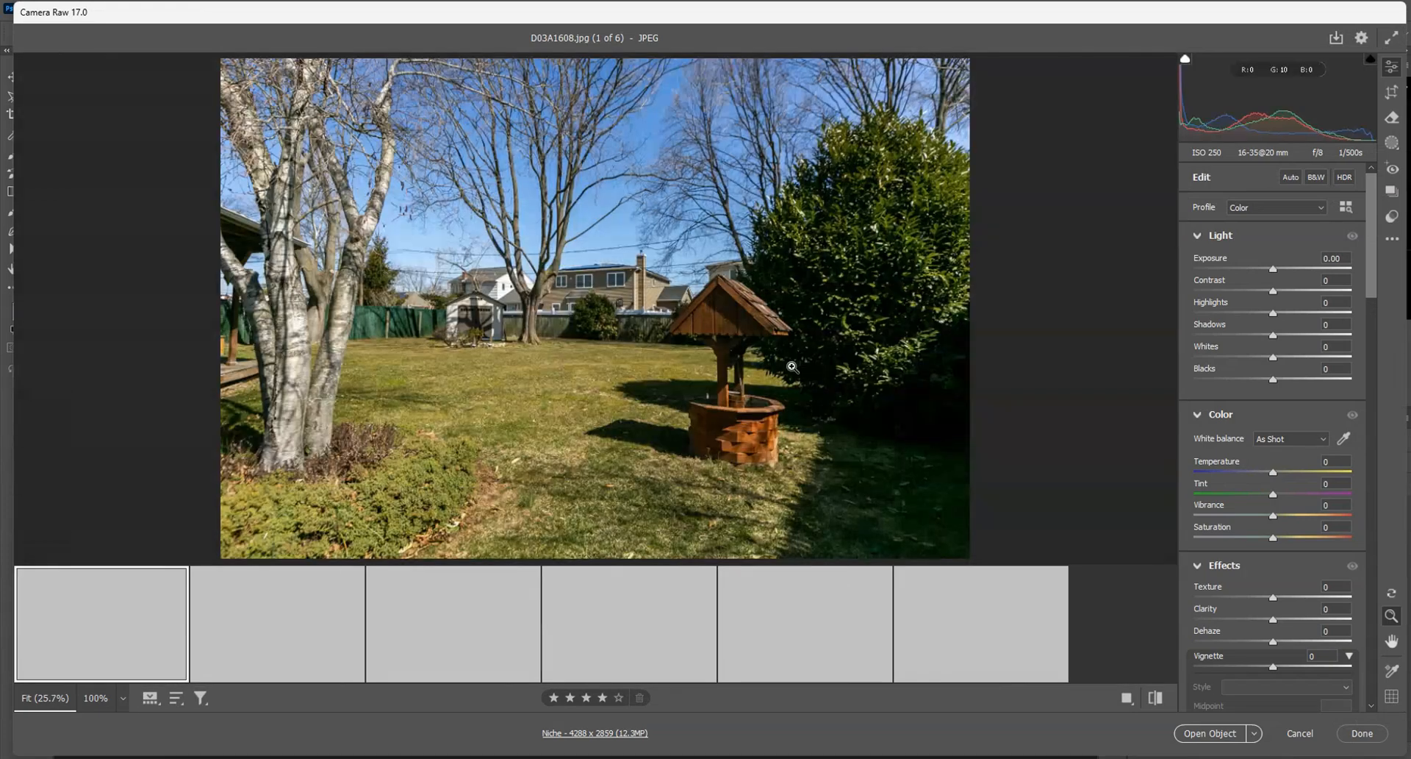
{"action": "left_click", "coordinate": [1228, 730], "text": "shift"}
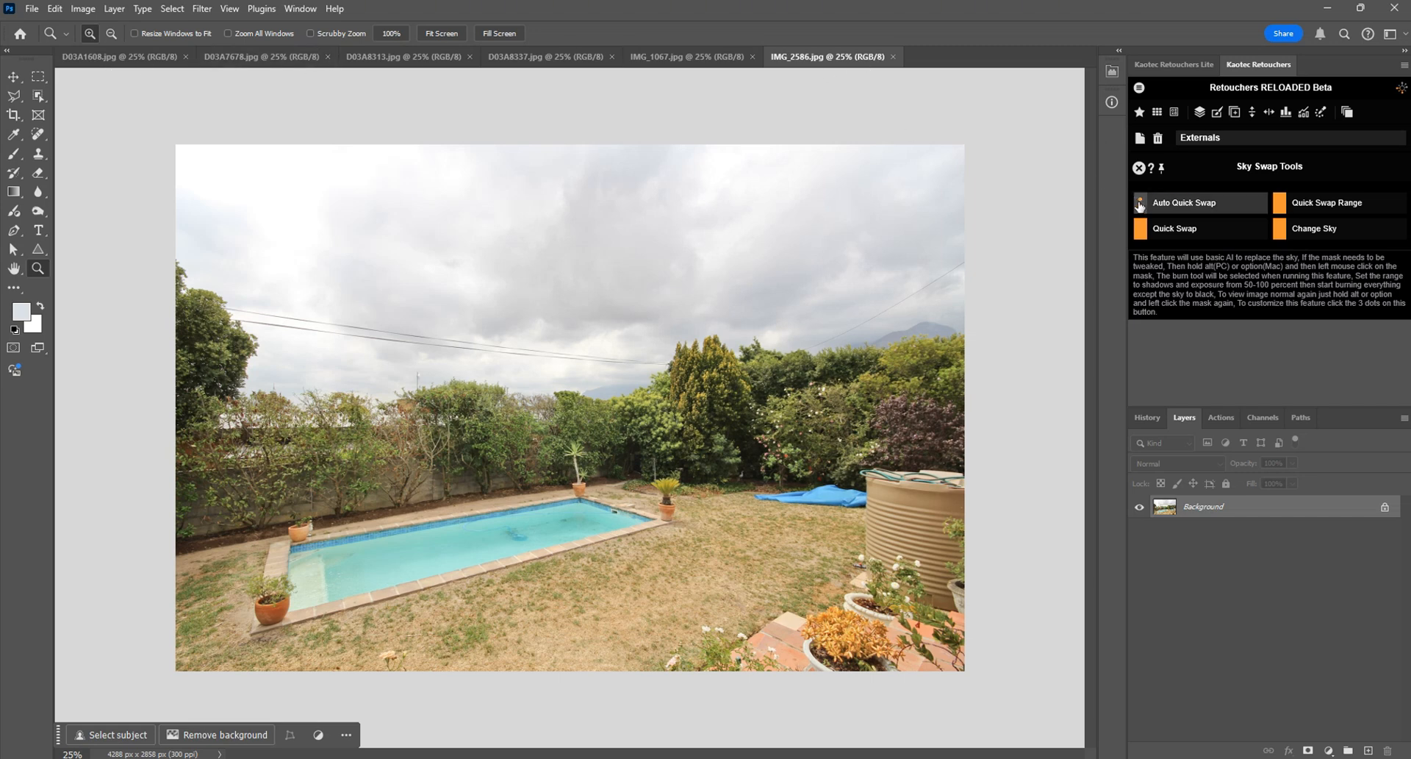
Step: Enable Apply To All Open Images in the Auto Quick Swap options and return to the Sky Swap Tools
{"action": "left_click", "coordinate": [1140, 205]}
{"action": "left_click_drag", "start_coordinate": [1406, 193], "coordinate": [1406, 306]}
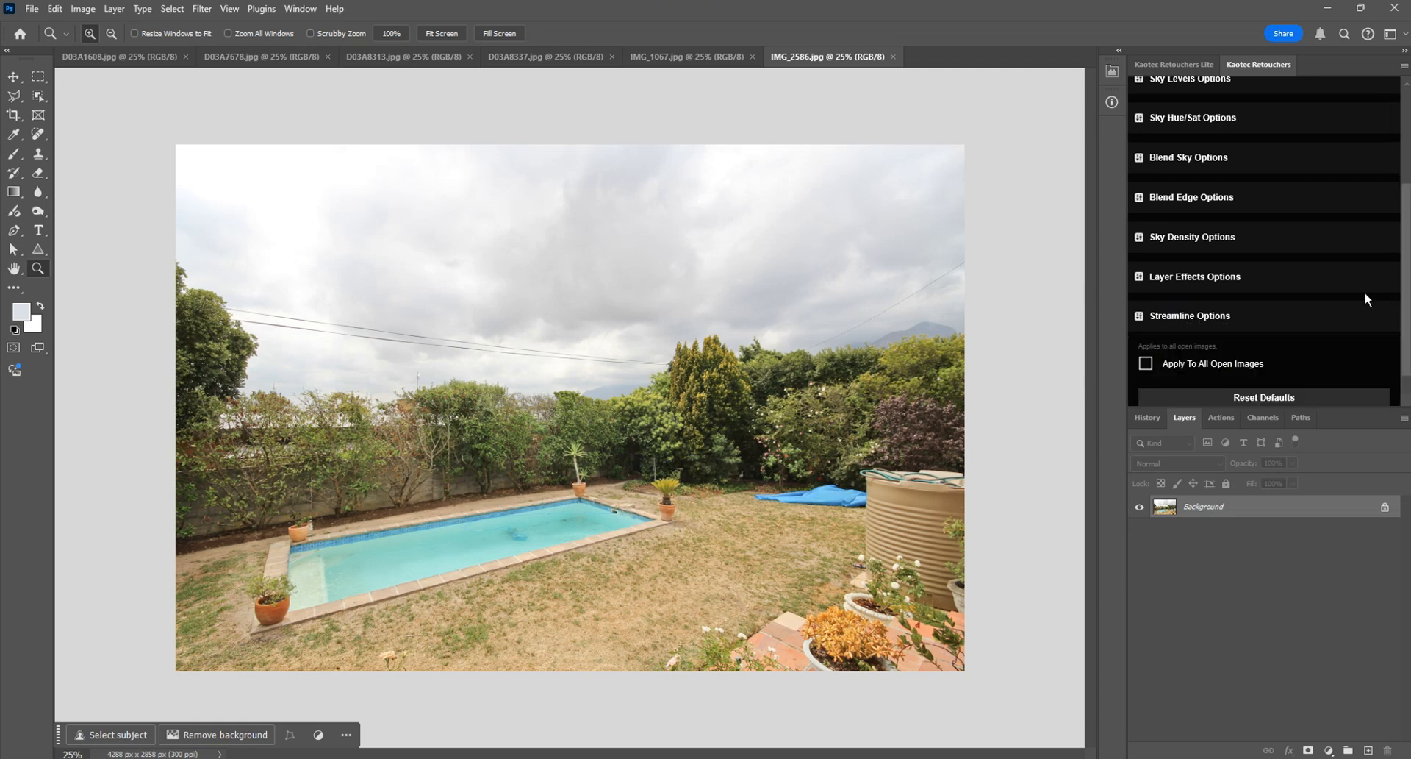
{"action": "left_click_drag", "start_coordinate": [1406, 257], "coordinate": [1402, 300]}
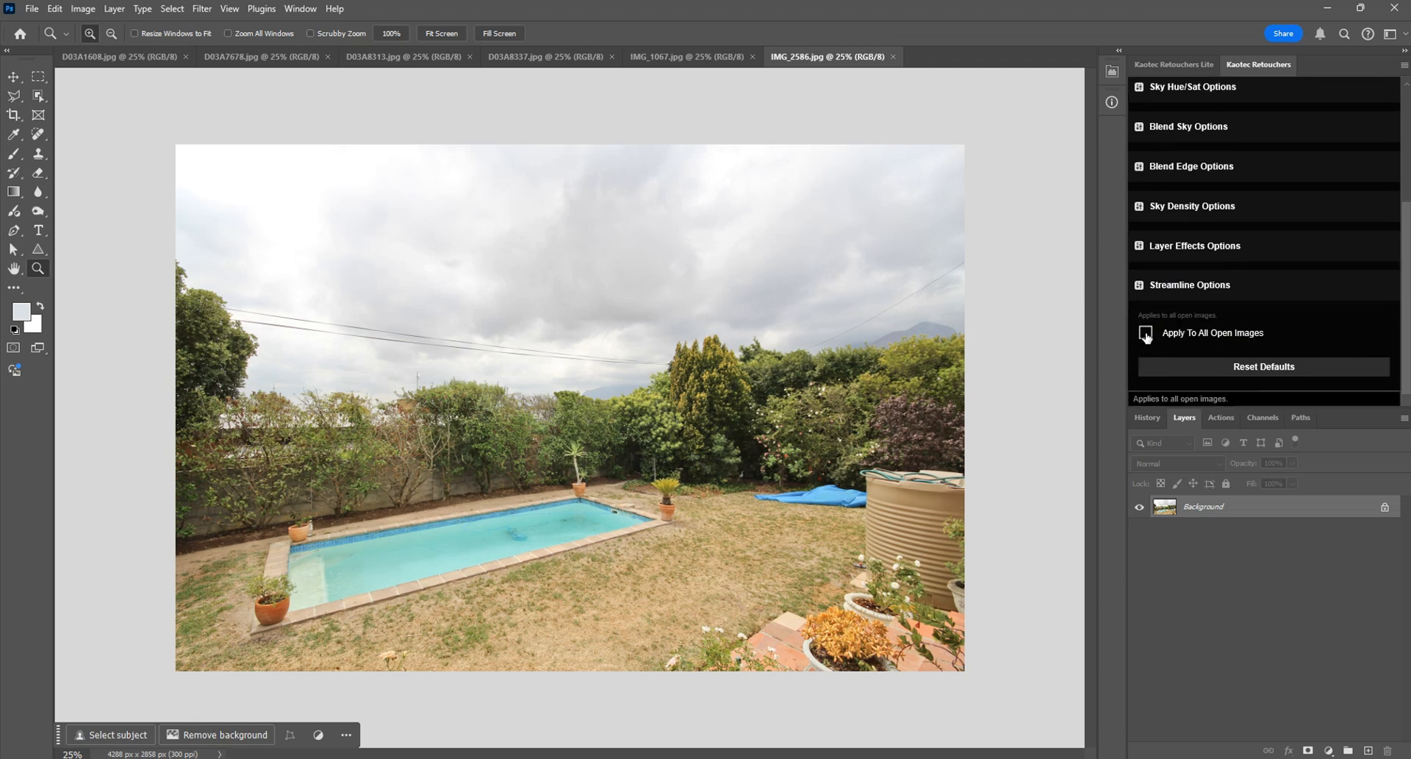
{"action": "left_click", "coordinate": [1346, 280]}
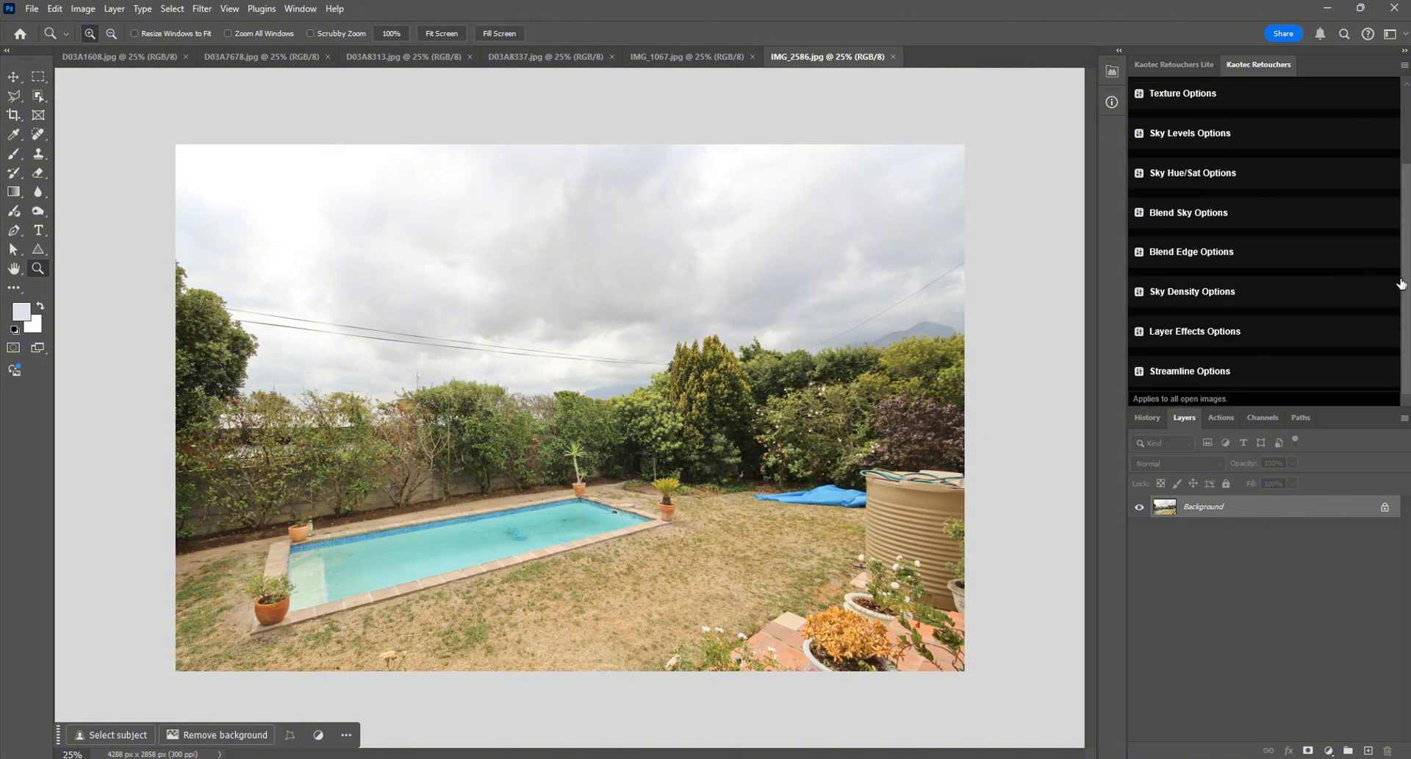
{"action": "left_click_drag", "start_coordinate": [1406, 277], "coordinate": [1406, 210]}
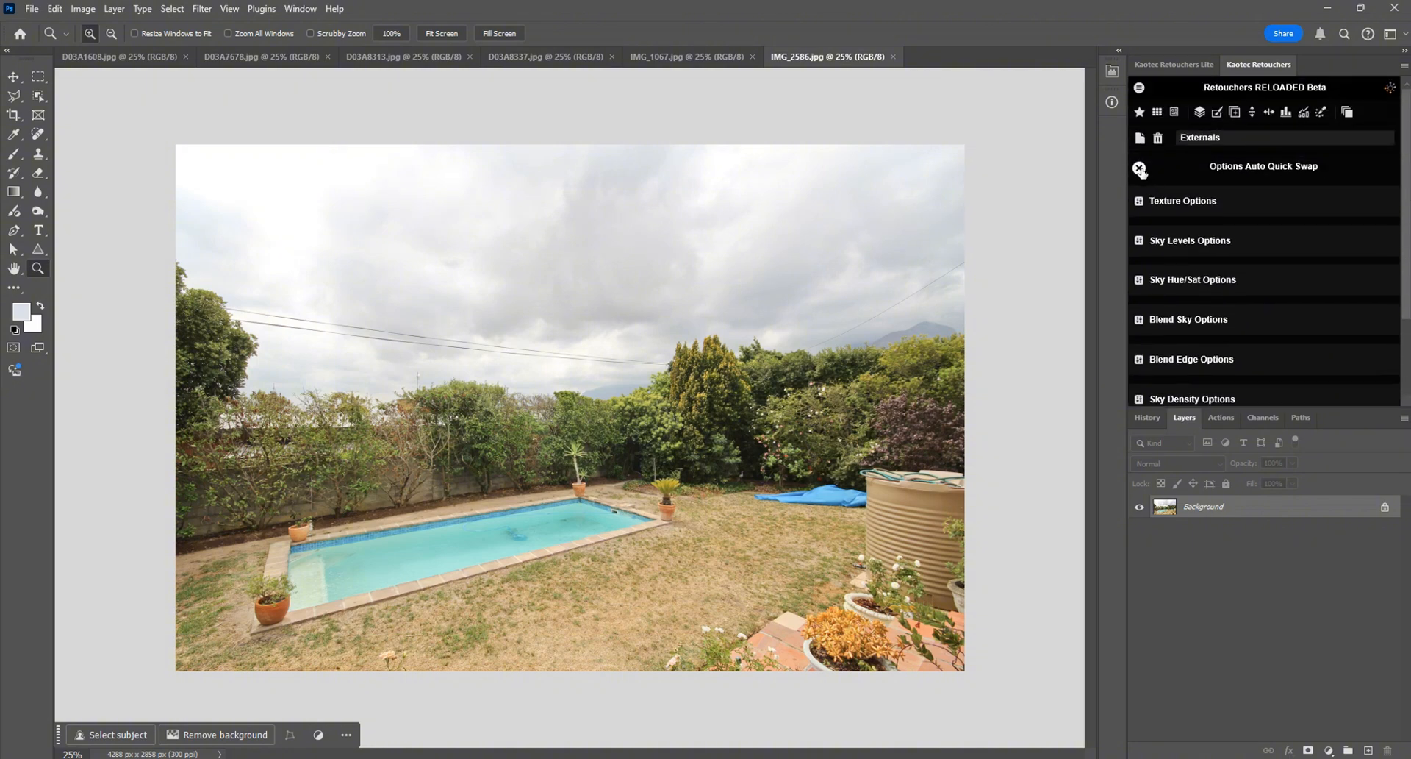
{"action": "left_click", "coordinate": [1139, 168]}
{"action": "mouse_move", "coordinate": [1205, 208]}
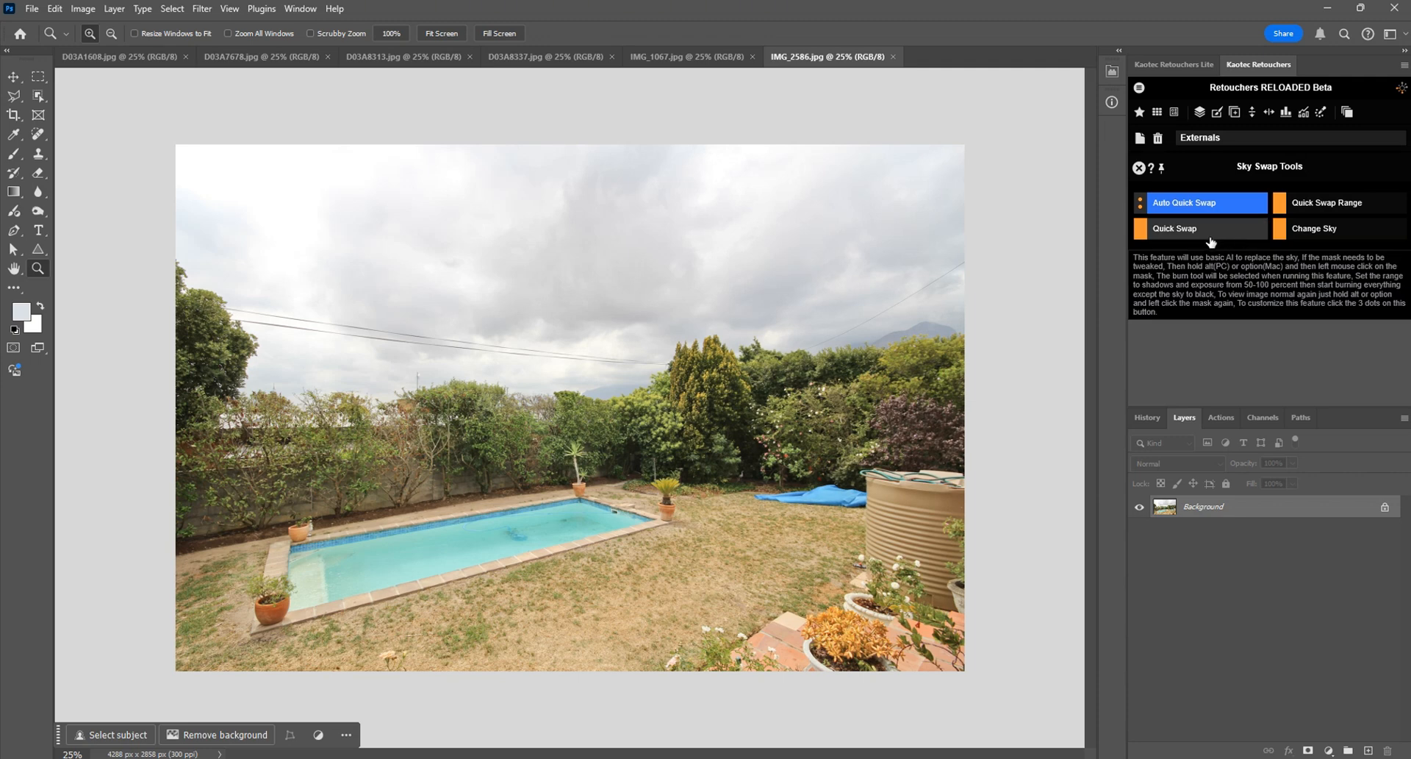
Step: Run Quick Swap Range across the open photos and apply it with the blue sky sampled between the trees in D03A1608
{"action": "left_click", "coordinate": [1343, 211]}
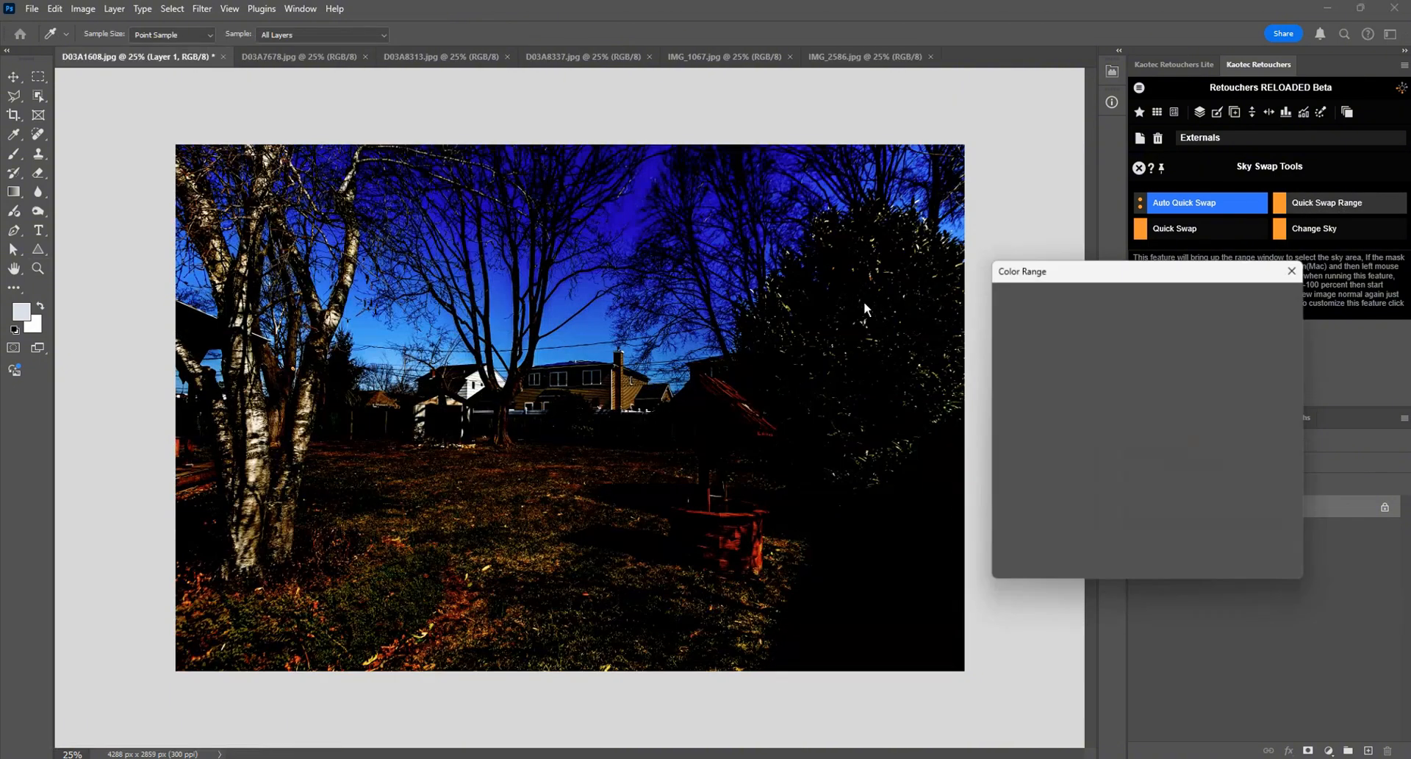
{"action": "left_click", "coordinate": [597, 326]}
{"action": "left_click", "coordinate": [571, 298]}
{"action": "left_click", "coordinate": [518, 257]}
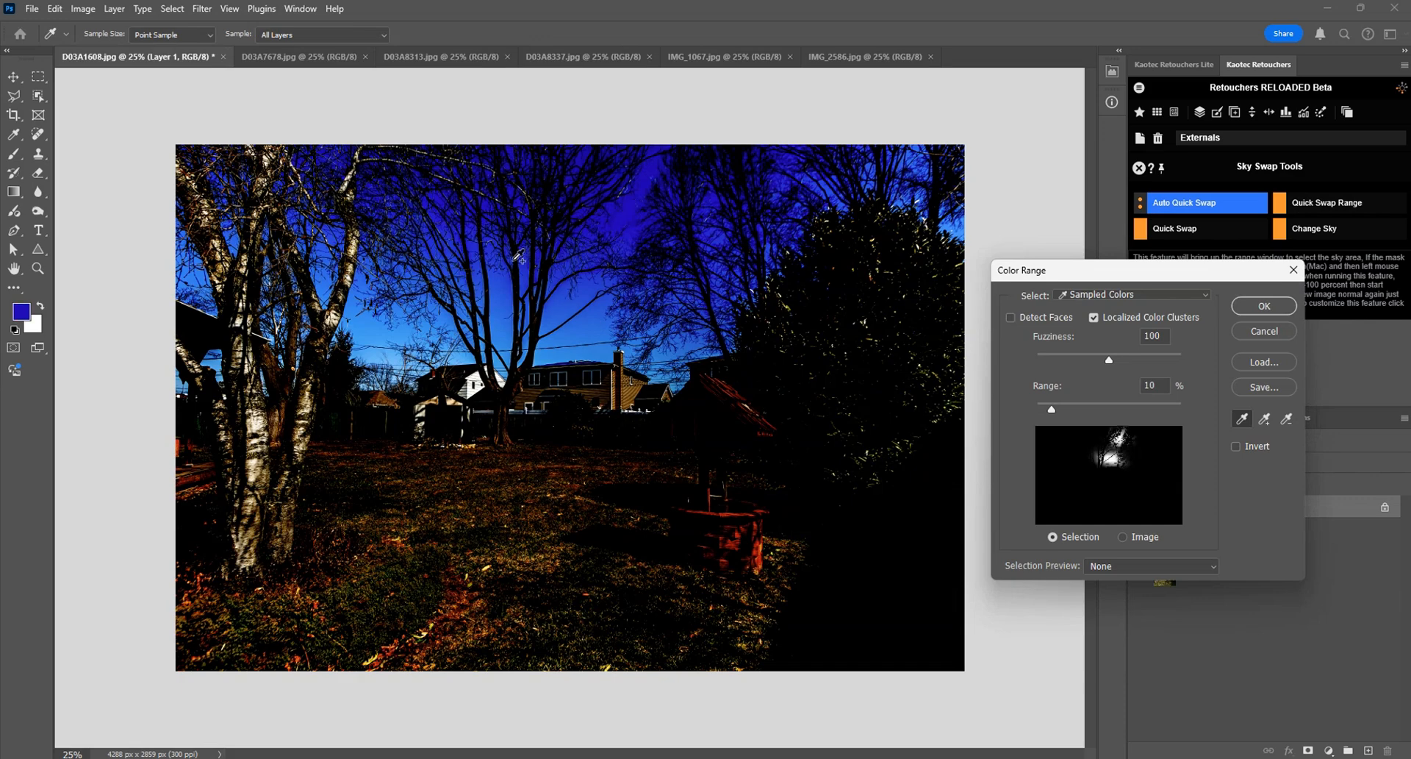
{"action": "left_click", "coordinate": [497, 297]}
{"action": "left_click", "coordinate": [1264, 306]}
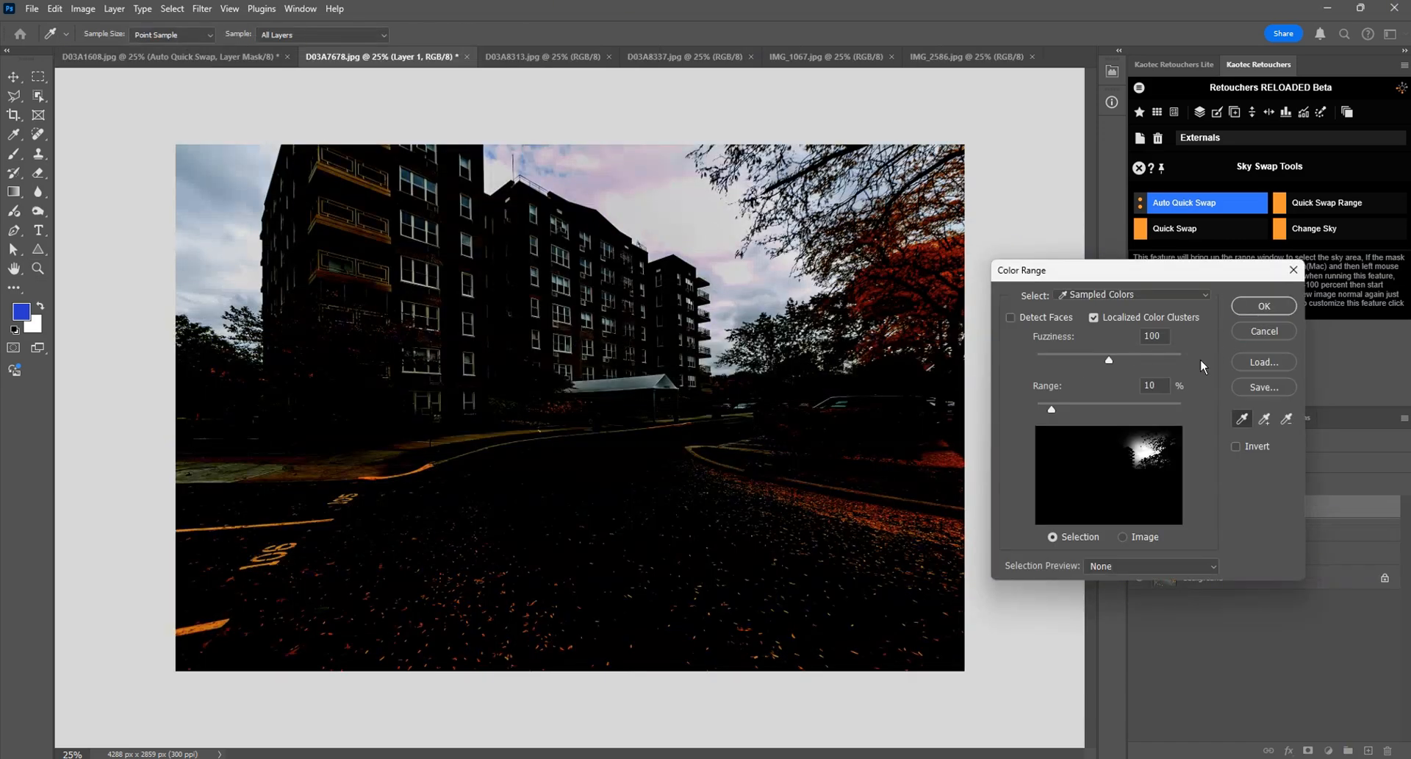
Step: Cancel Color Range for D03A7678 and D03A8313, and revert D03A8313, D03A7678 and D03A1608 to their originally opened states
{"action": "left_click", "coordinate": [1256, 332]}
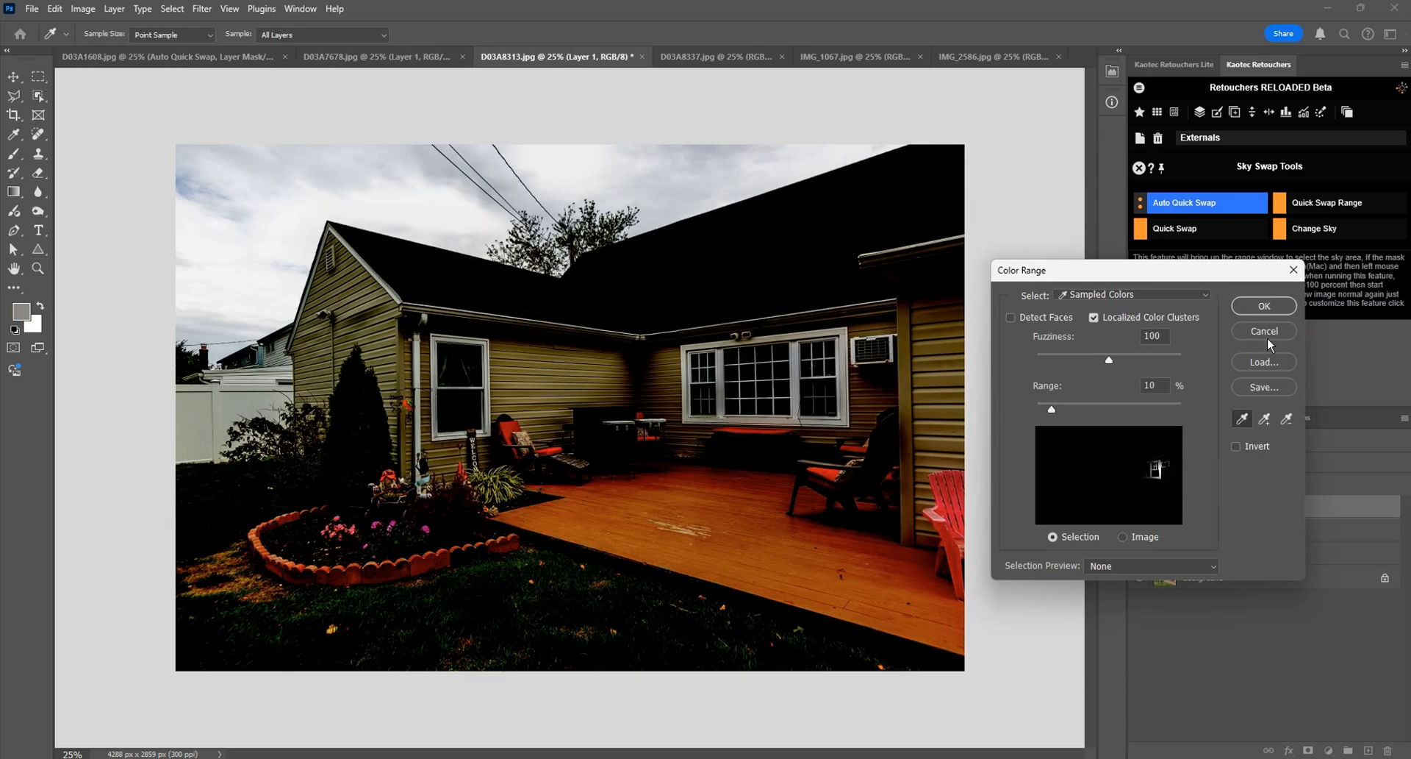
{"action": "left_click", "coordinate": [1261, 332]}
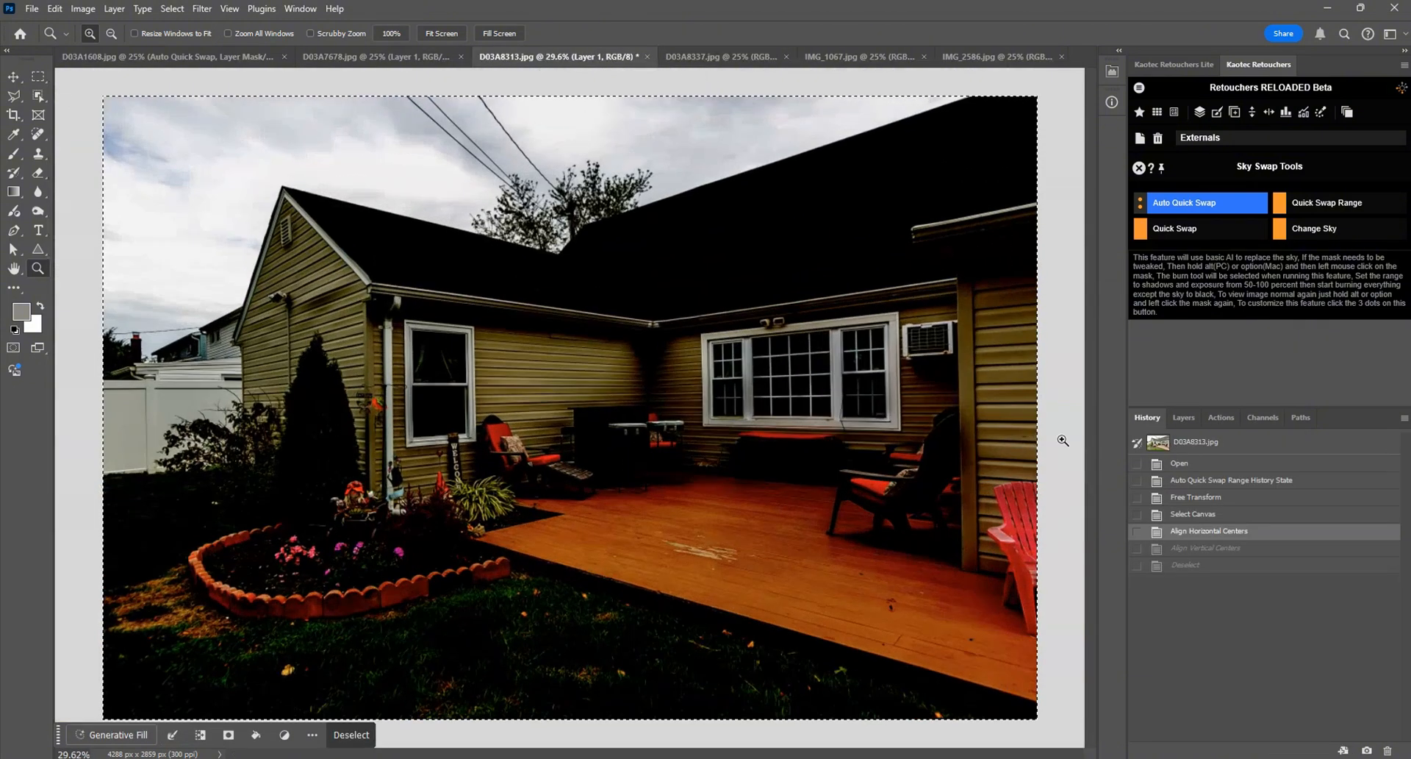
{"action": "left_click", "coordinate": [1165, 441]}
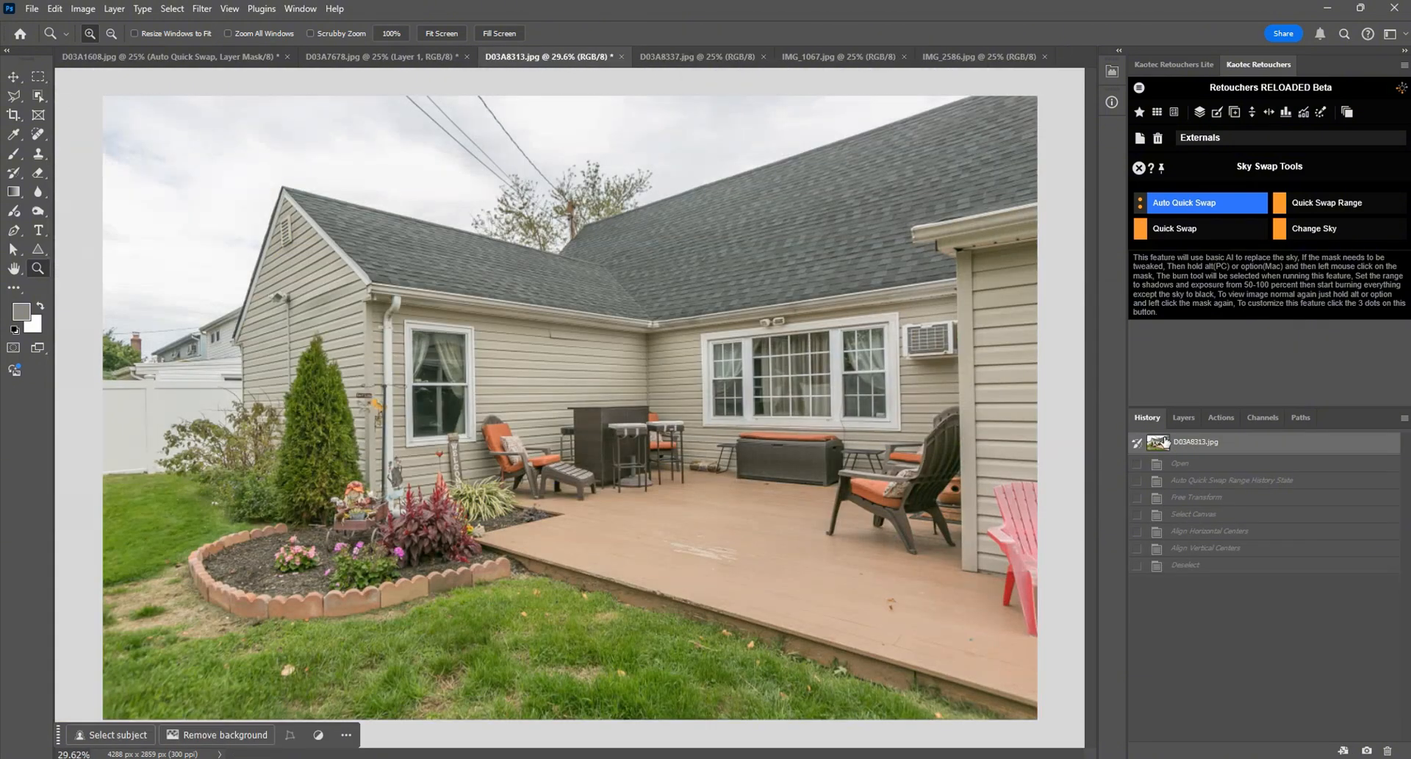
{"action": "key", "text": "ctrl+shift+Tab"}
{"action": "left_click", "coordinate": [1170, 442]}
{"action": "key", "text": "ctrl+shift+Tab"}
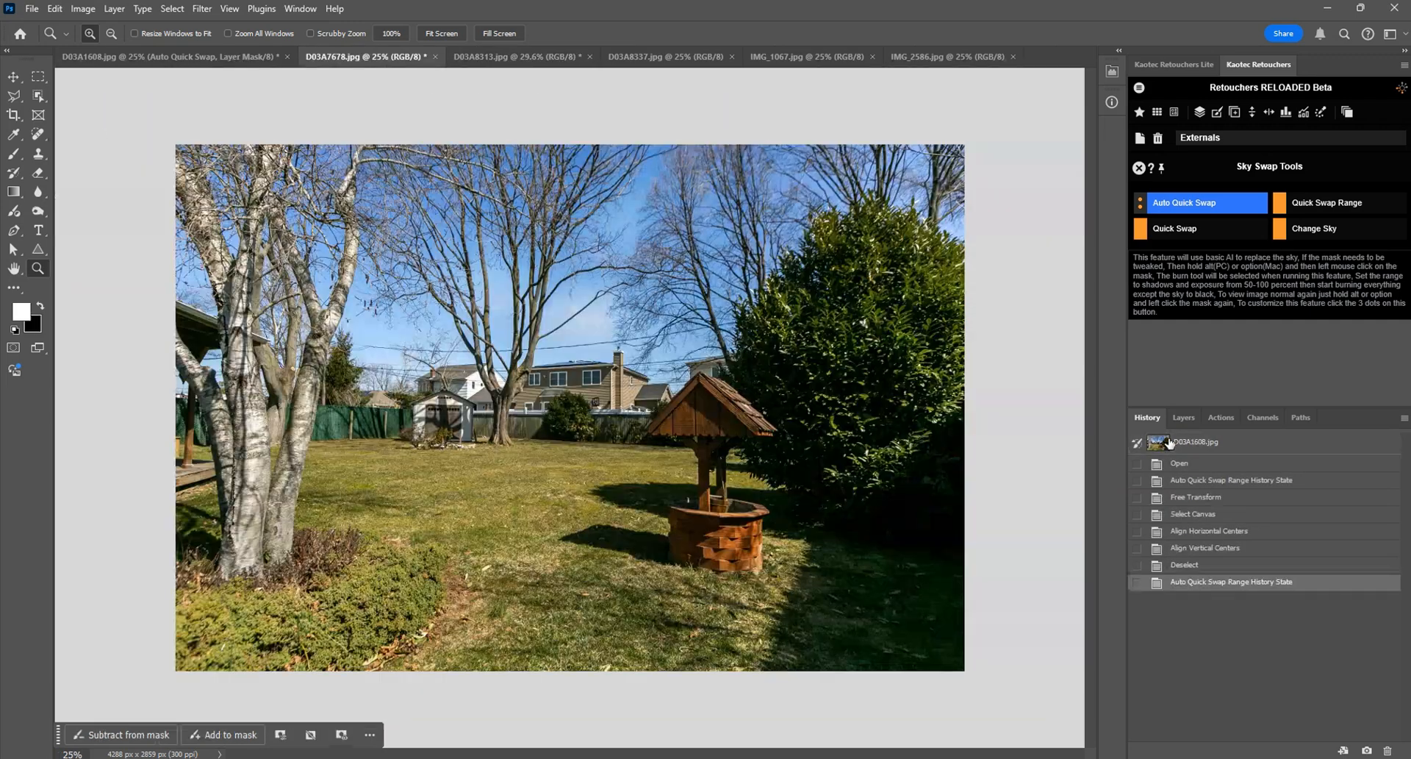
{"action": "left_click", "coordinate": [1172, 449]}
Step: Run Auto Quick Swap on all open photos and cycle through them to check the replaced skies
{"action": "left_click", "coordinate": [1178, 416]}
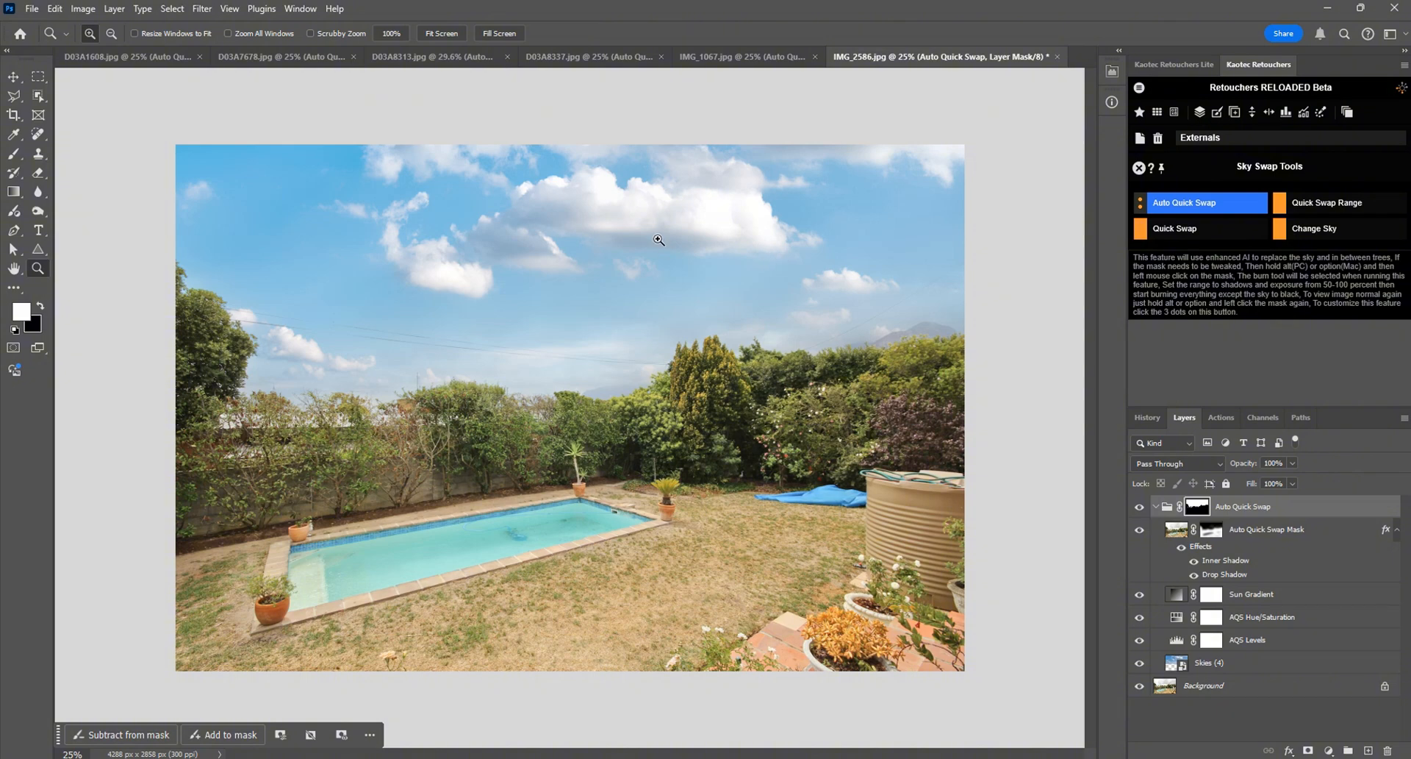
{"action": "key", "text": "ctrl+Tab"}
Step: Cycle through the remaining open photos up to IMG_2586 to review their replaced skies
{"action": "key", "text": "ctrl+Tab"}
{"action": "key", "text": "ctrl+Tab"}
{"action": "key", "text": "ctrl+Tab"}
{"action": "key", "text": "ctrl+Tab"}
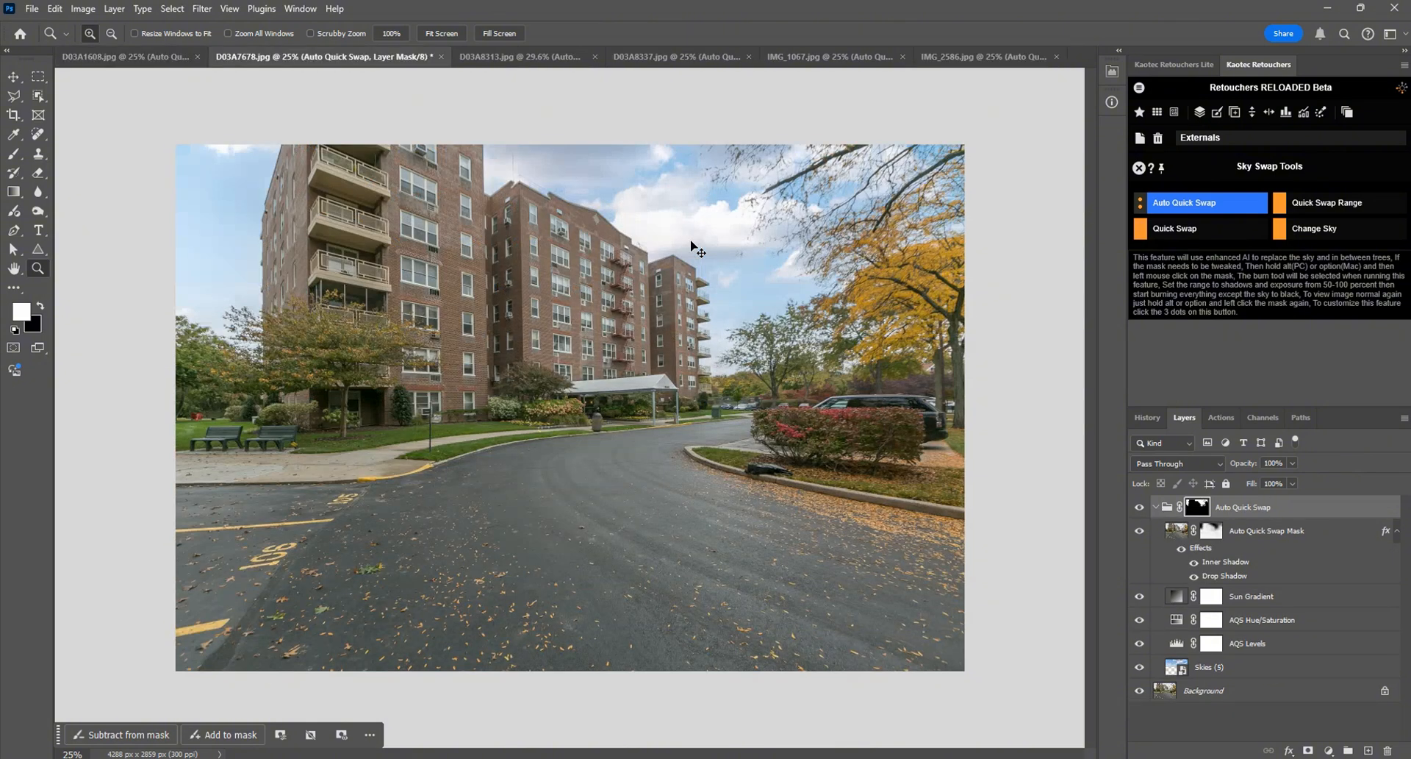
{"action": "key", "text": "ctrl+Tab"}
{"action": "key", "text": "ctrl+Tab"}
{"action": "key", "text": "ctrl+Tab"}
{"action": "key", "text": "ctrl+Tab"}
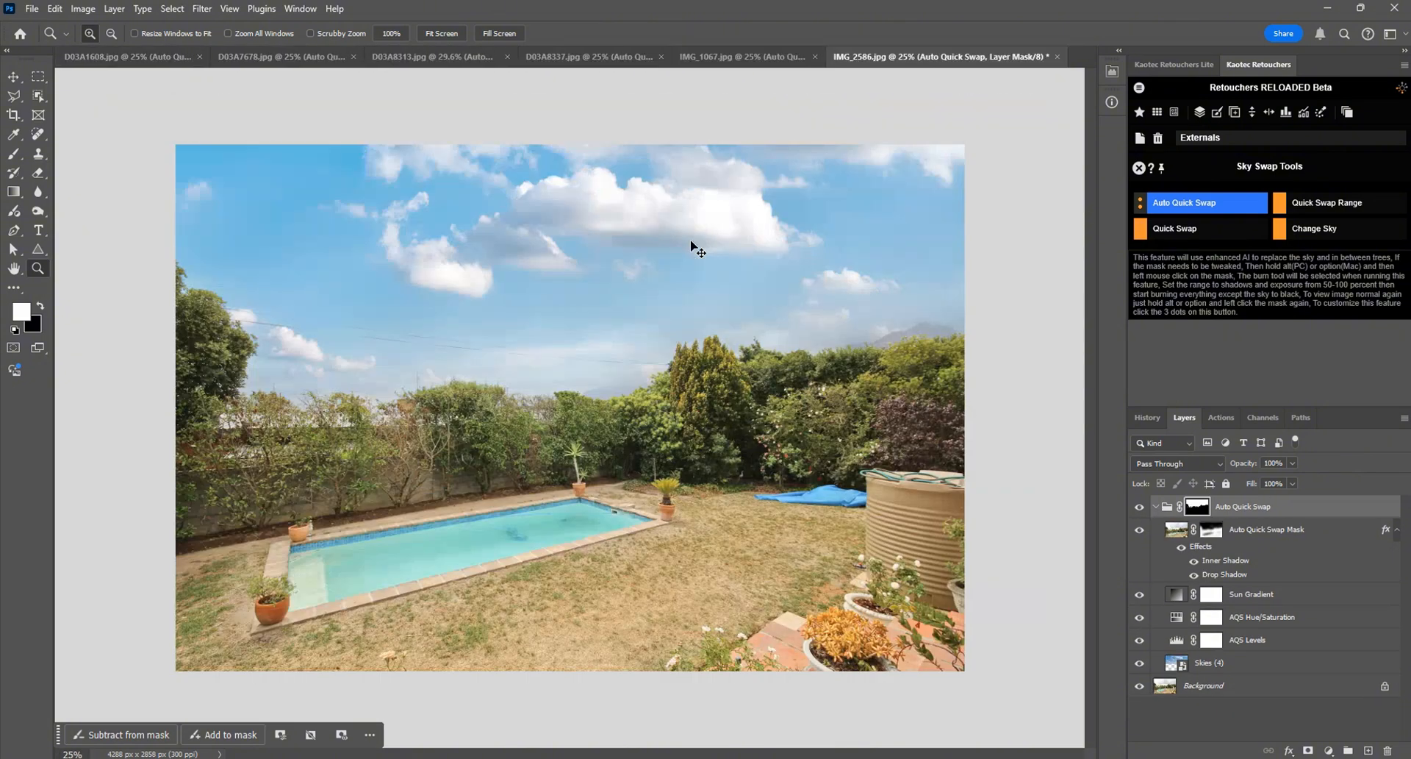
{"action": "key", "text": "ctrl+Tab"}
{"action": "key", "text": "ctrl+Tab"}
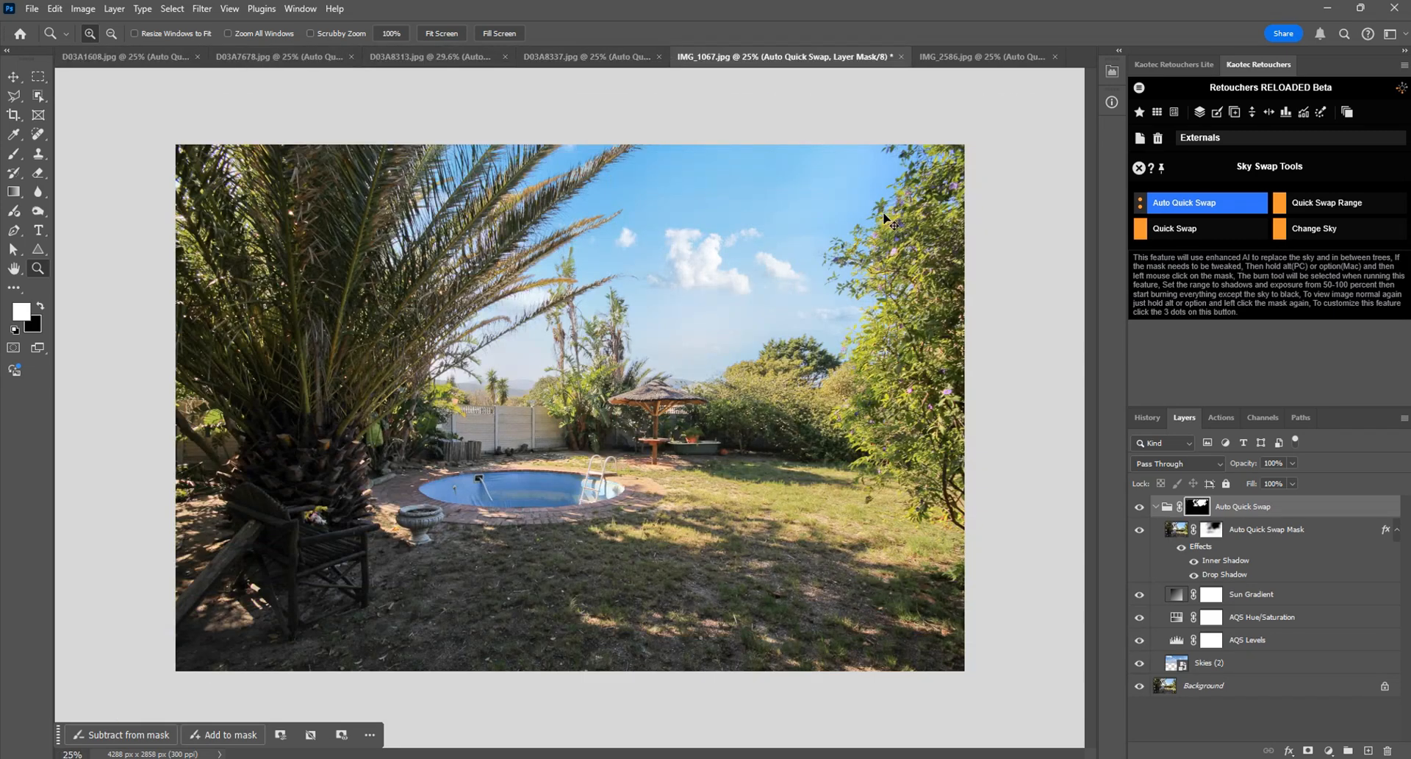
{"action": "key", "text": "ctrl+Tab"}
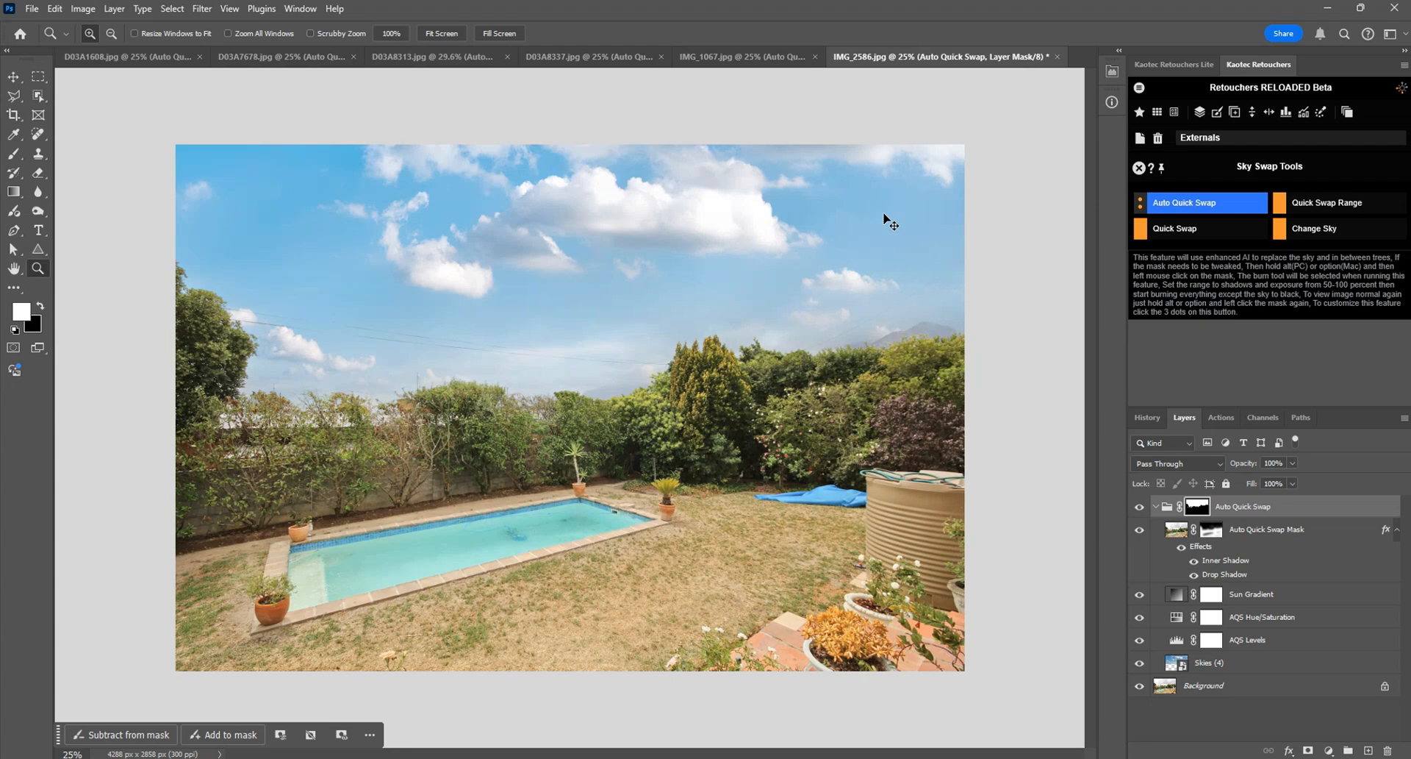
Step: Toggle the visibility of the Auto Quick Swap group in IMG_2586 to compare the original and replaced skies
{"action": "left_click", "coordinate": [1146, 507]}
{"action": "left_click", "coordinate": [1147, 508]}
{"action": "left_click", "coordinate": [1147, 508]}
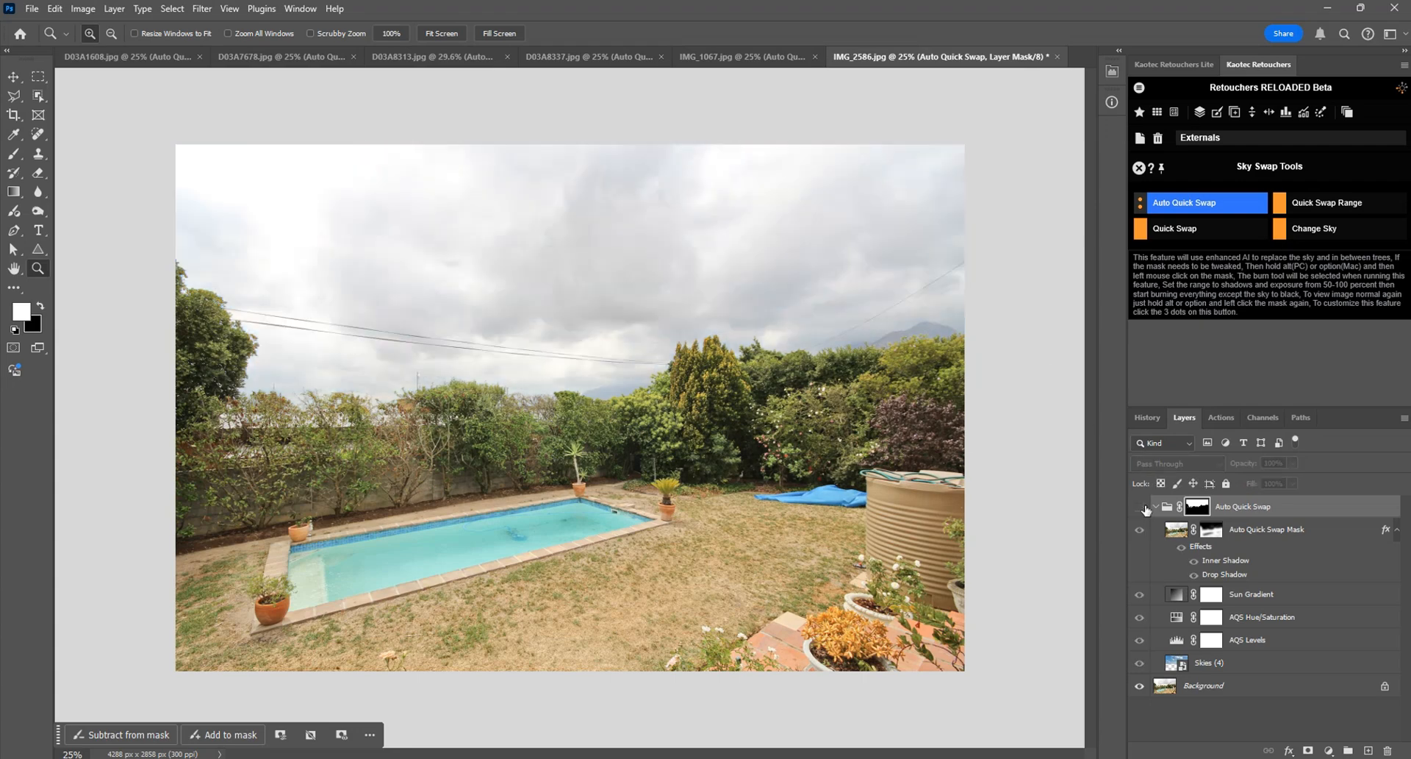
{"action": "left_click", "coordinate": [1146, 508]}
{"action": "left_click", "coordinate": [1147, 507]}
{"action": "left_click", "coordinate": [1146, 508]}
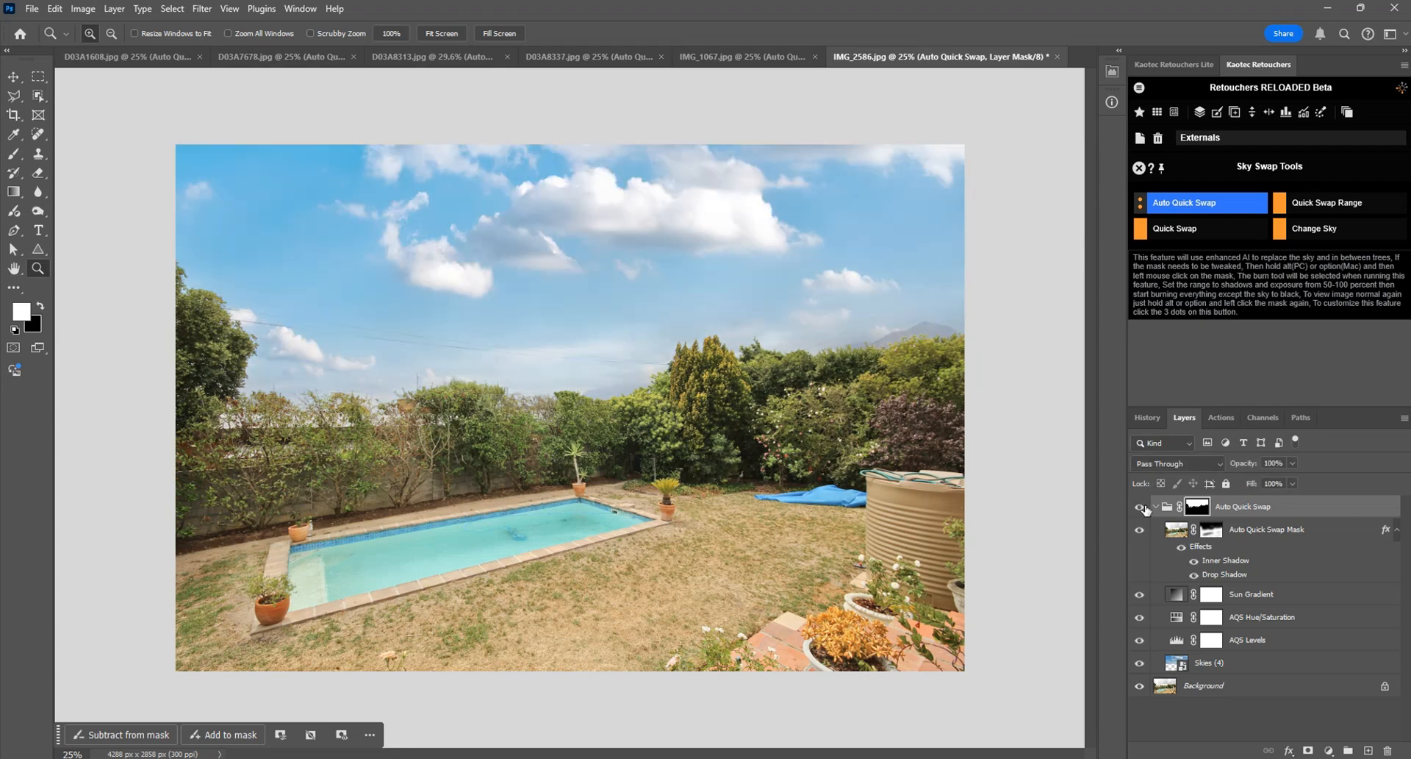
{"action": "left_click", "coordinate": [1146, 508]}
{"action": "left_click", "coordinate": [1146, 508]}
Step: Switch to D03A1608 and compare its sky with and without the Auto Quick Swap group
{"action": "key", "text": "ctrl+Tab"}
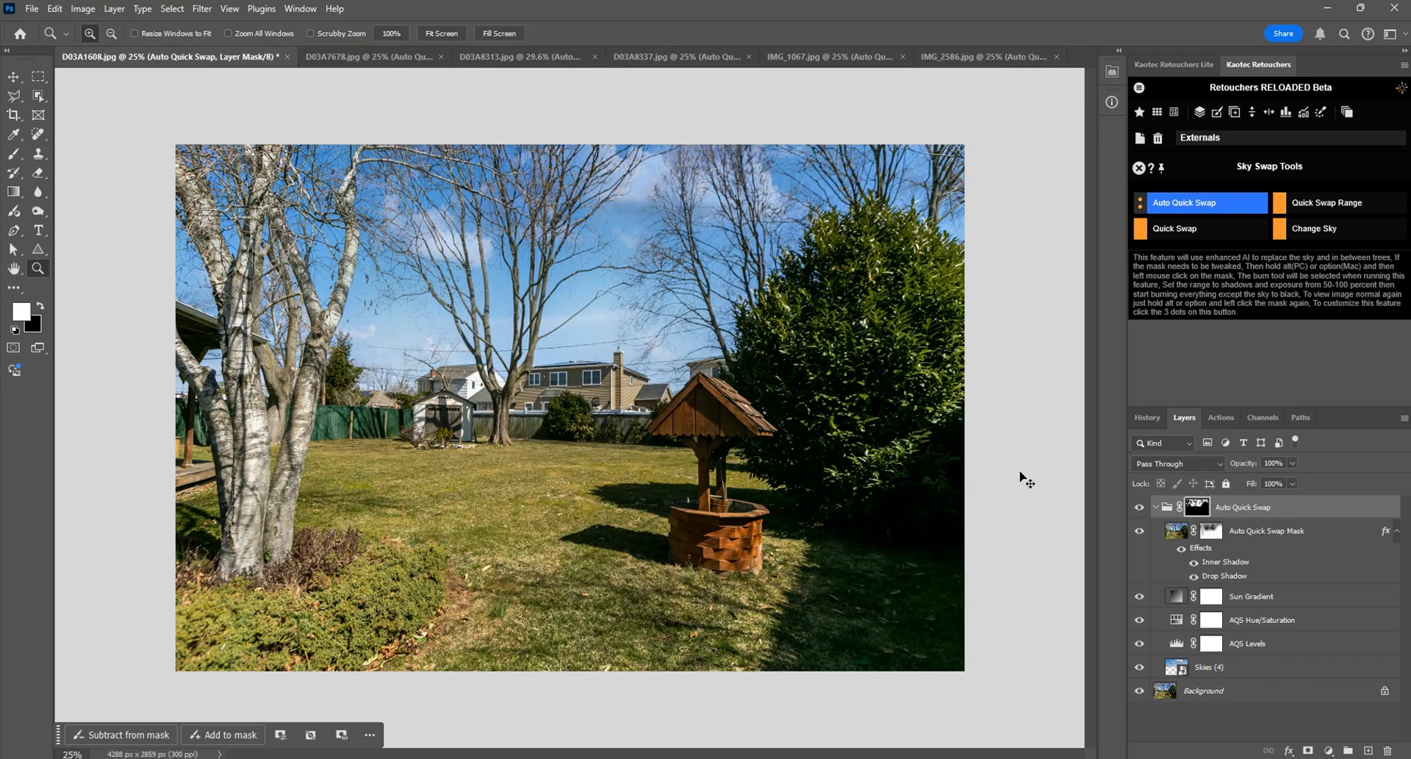
{"action": "left_click", "coordinate": [1140, 508]}
{"action": "left_click", "coordinate": [1140, 508]}
{"action": "left_click", "coordinate": [1140, 507]}
{"action": "left_click", "coordinate": [1140, 508]}
{"action": "left_click", "coordinate": [1140, 508]}
{"action": "left_click", "coordinate": [1140, 508]}
Step: Set the feather of the Auto Quick Swap Mask layer's mask in D03A1608 to 0 px
{"action": "left_click", "coordinate": [652, 219]}
{"action": "left_click_drag", "start_coordinate": [660, 187], "coordinate": [580, 247]}
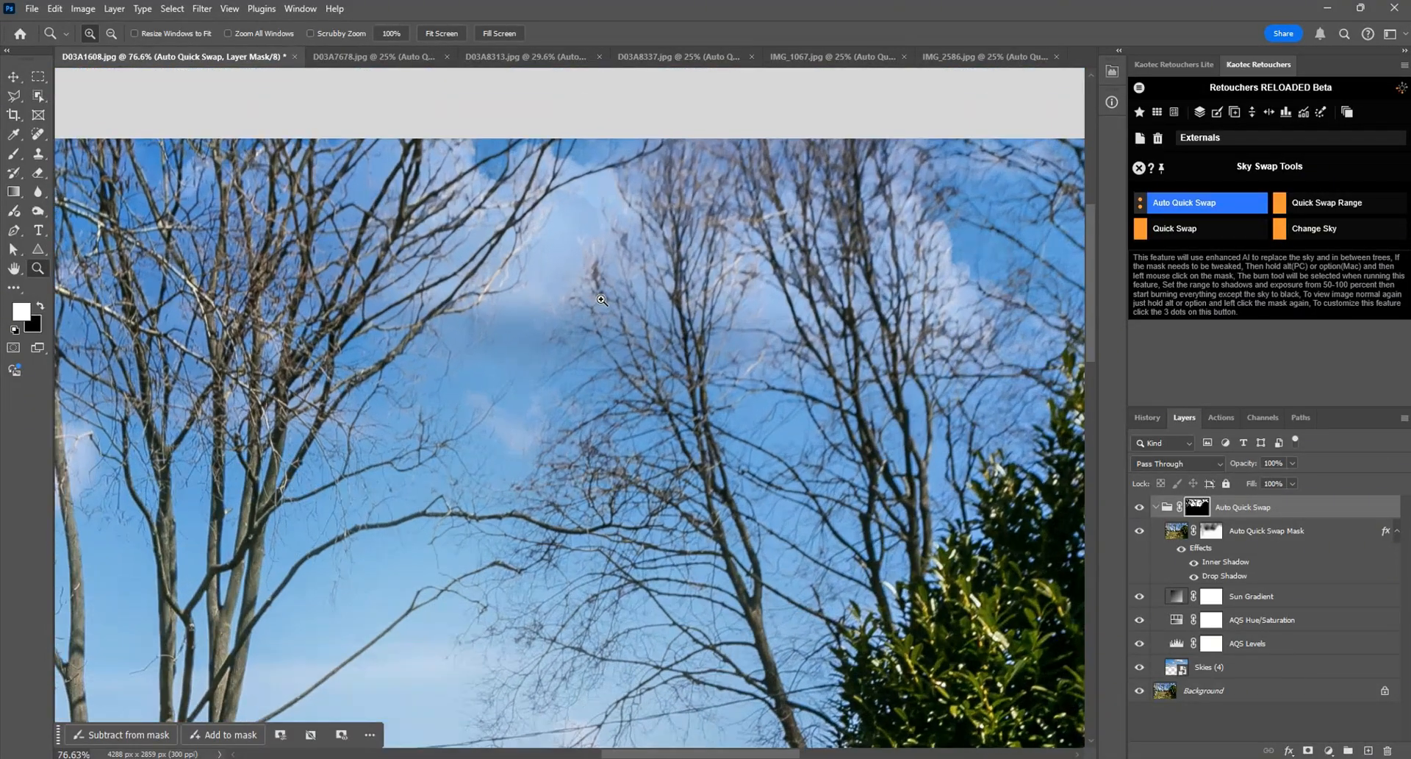
{"action": "double_click", "coordinate": [1213, 534]}
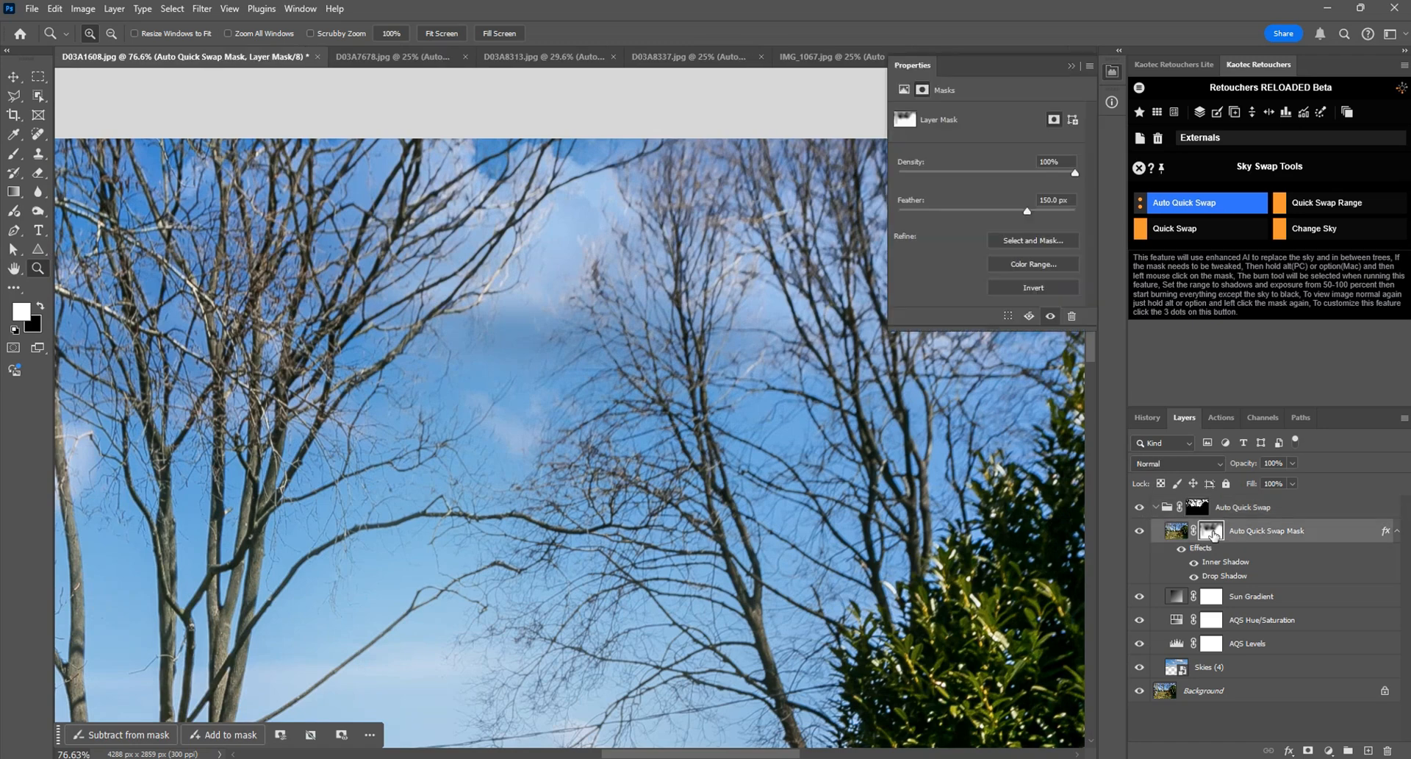
{"action": "left_click_drag", "start_coordinate": [989, 209], "coordinate": [889, 210]}
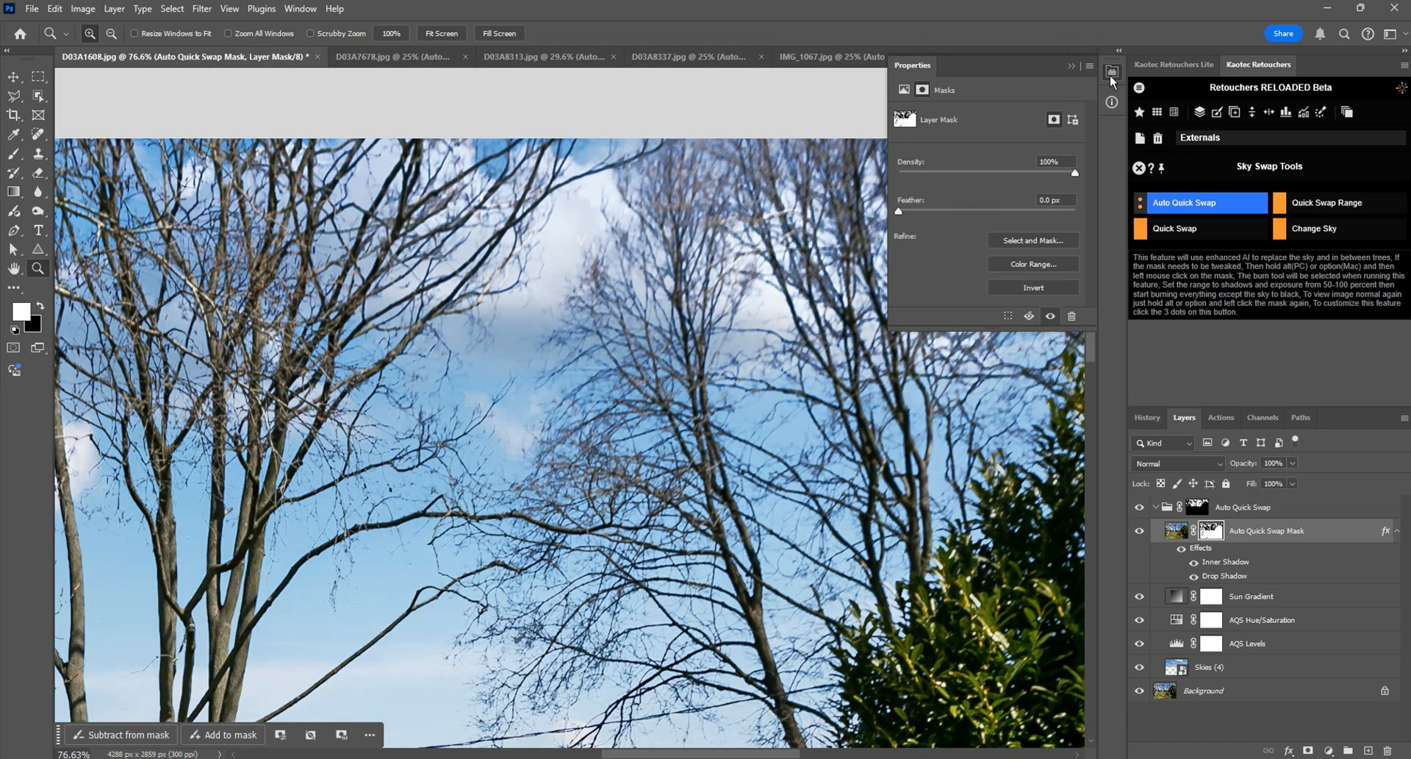
{"action": "left_click", "coordinate": [1111, 72]}
{"action": "key", "text": "ctrl+0"}
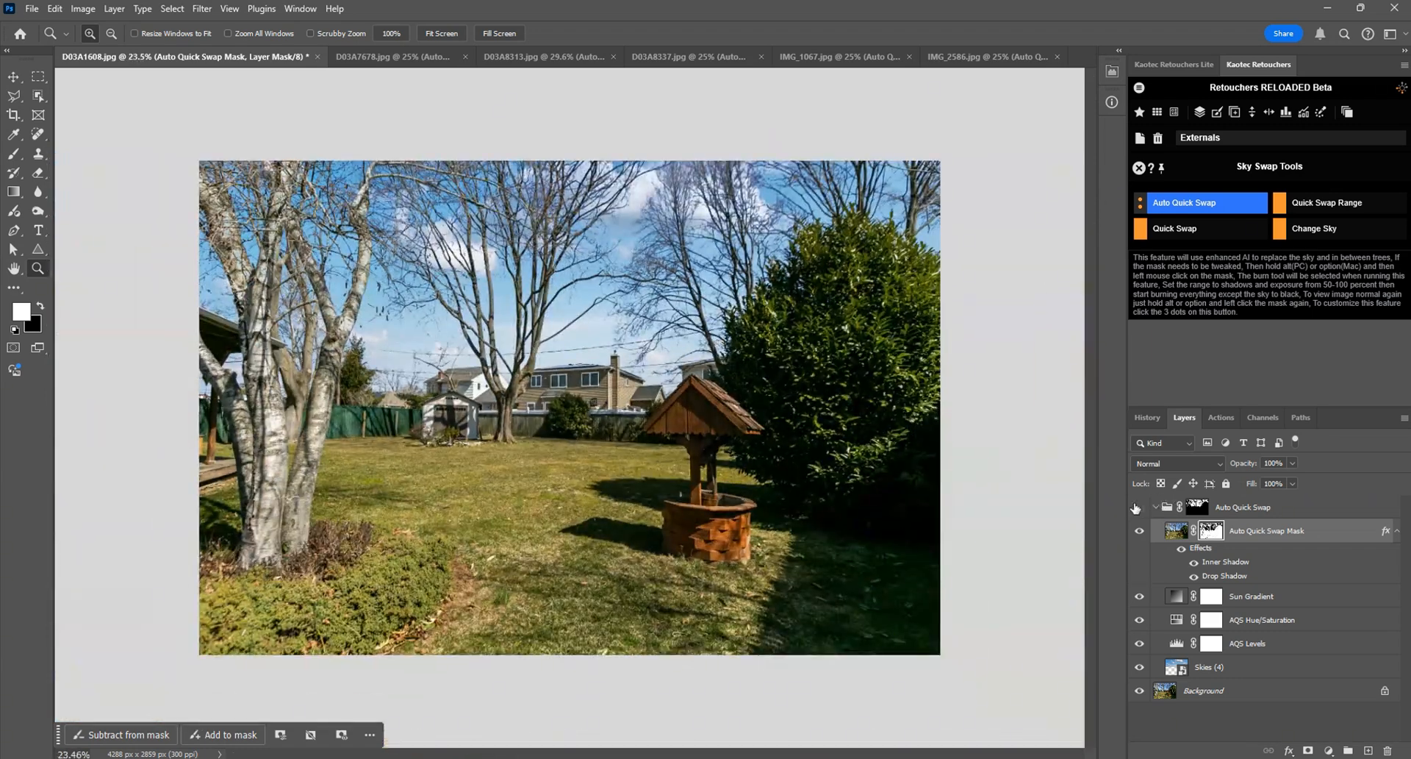
Step: Toggle the Auto Quick Swap group repeatedly to compare D03A1608's original sky with the unfeathered swap
{"action": "left_click", "coordinate": [1136, 507]}
{"action": "left_click", "coordinate": [1136, 508]}
{"action": "left_click", "coordinate": [1135, 507]}
{"action": "left_click", "coordinate": [1136, 507]}
{"action": "left_click", "coordinate": [1136, 508]}
{"action": "left_click", "coordinate": [1137, 507]}
{"action": "left_click", "coordinate": [1139, 508]}
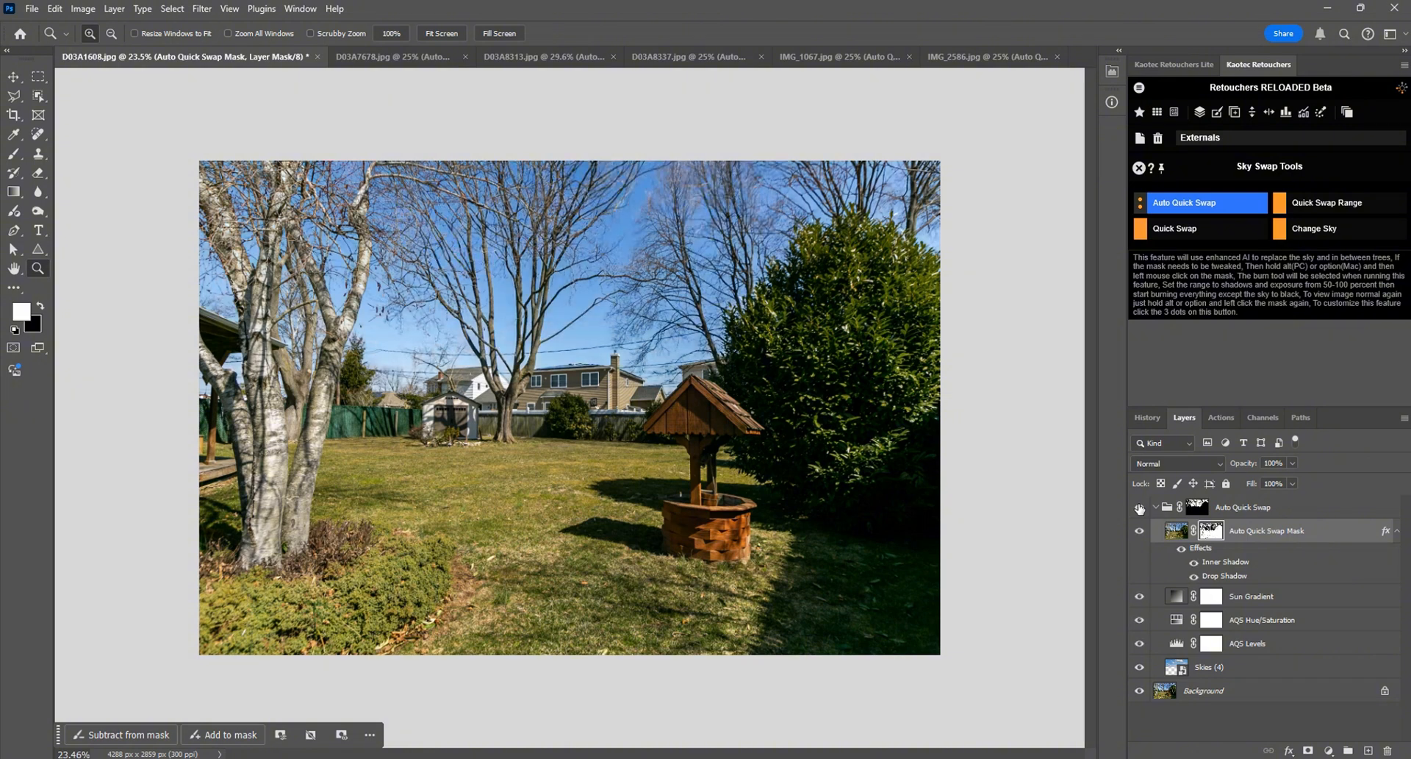
{"action": "left_click", "coordinate": [1139, 508]}
{"action": "left_click", "coordinate": [1140, 508]}
{"action": "left_click", "coordinate": [1139, 507]}
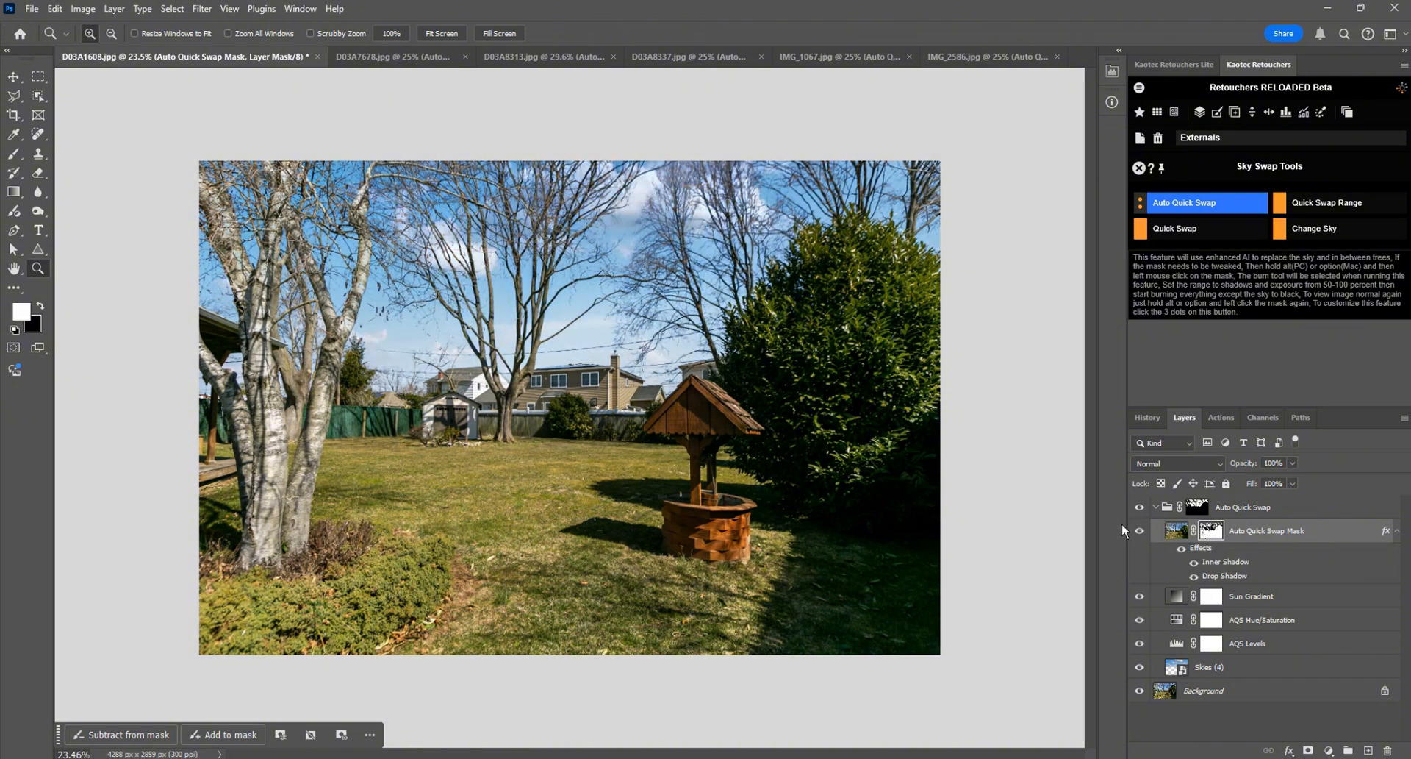
{"action": "left_click", "coordinate": [1139, 507]}
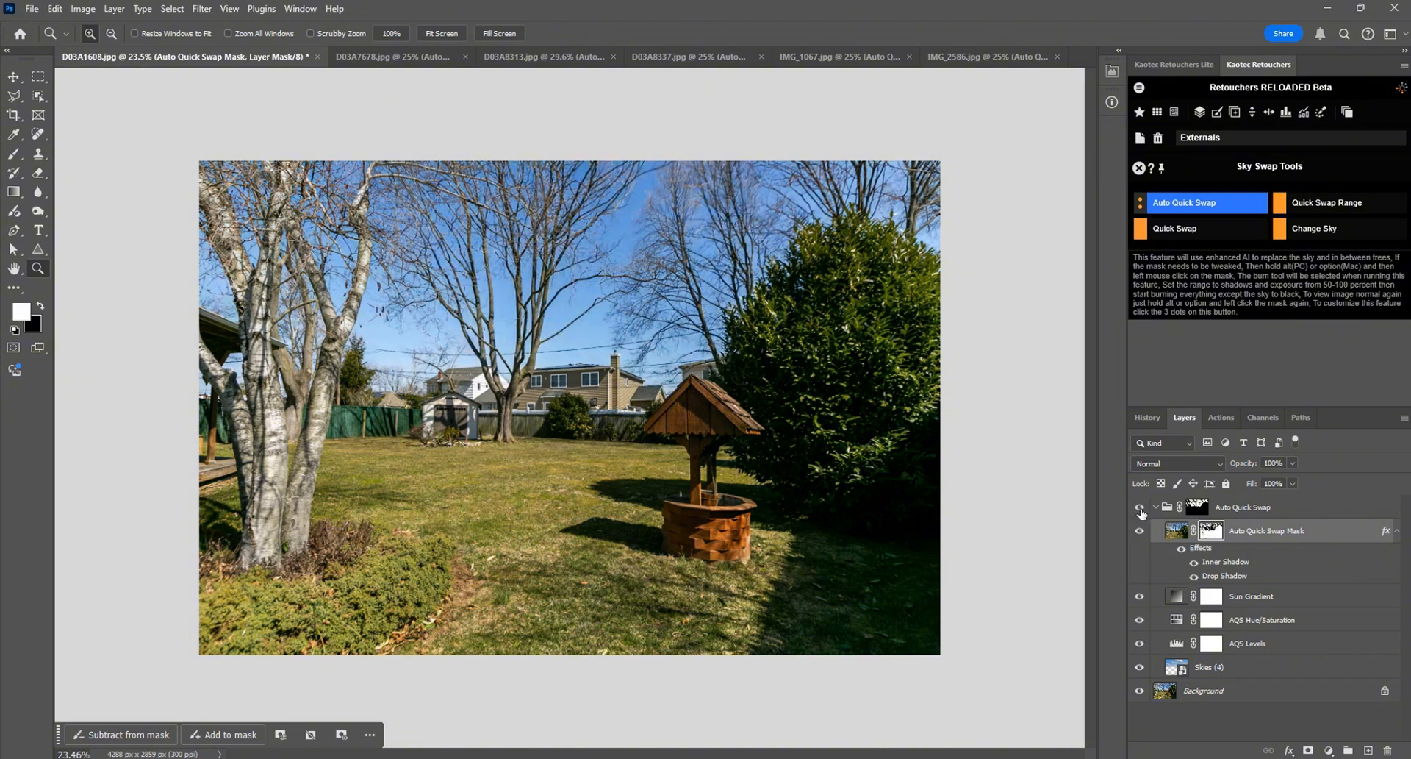
{"action": "left_click", "coordinate": [1140, 507]}
Step: Display the Auto Quick Swap group's mask on its own and activate the Burn tool with Shadows range and 100% exposure
{"action": "left_click", "coordinate": [1195, 507], "text": "alt"}
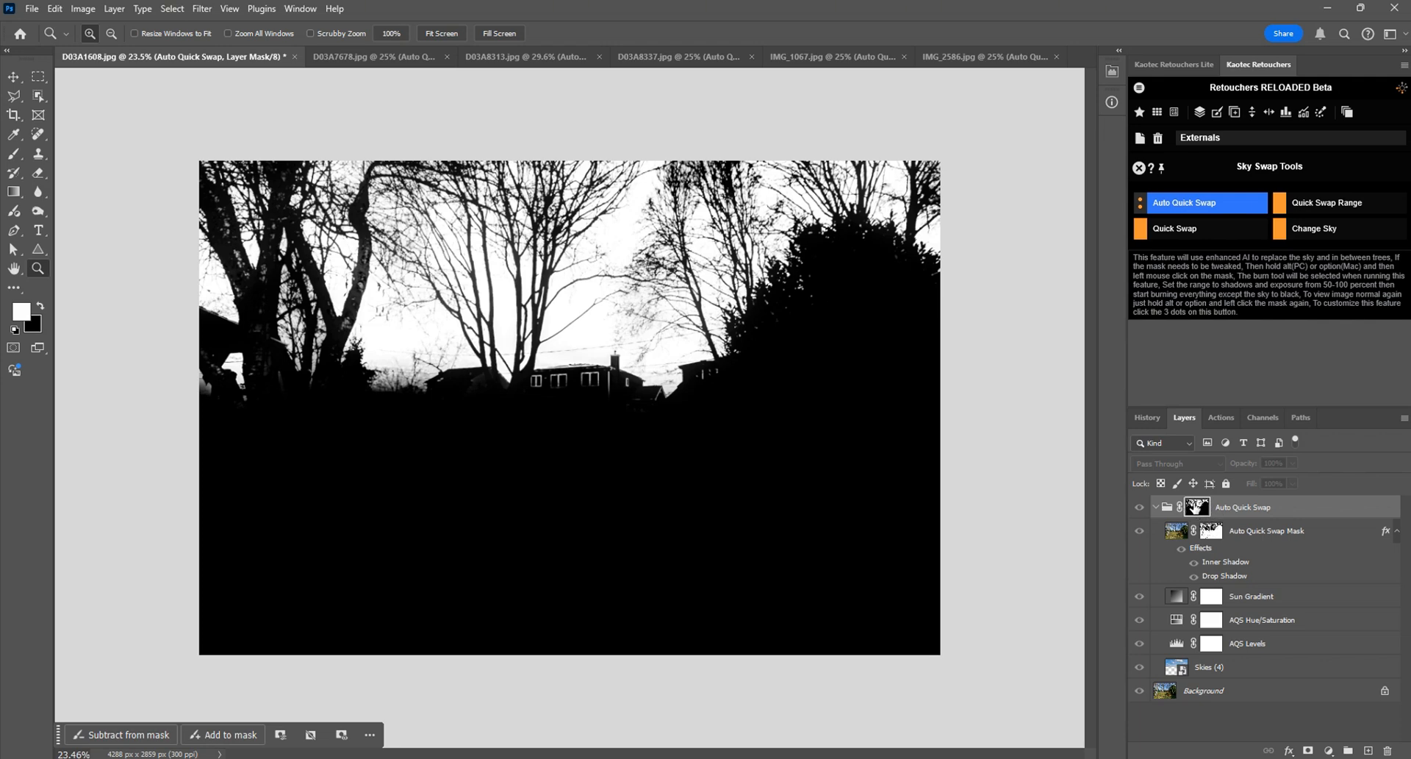
{"action": "left_click", "coordinate": [1196, 507], "text": "alt"}
{"action": "left_click", "coordinate": [1195, 508], "text": "alt"}
{"action": "left_click", "coordinate": [1197, 507], "text": "alt"}
{"action": "left_click", "coordinate": [1197, 506], "text": "alt"}
{"action": "left_click", "coordinate": [40, 215]}
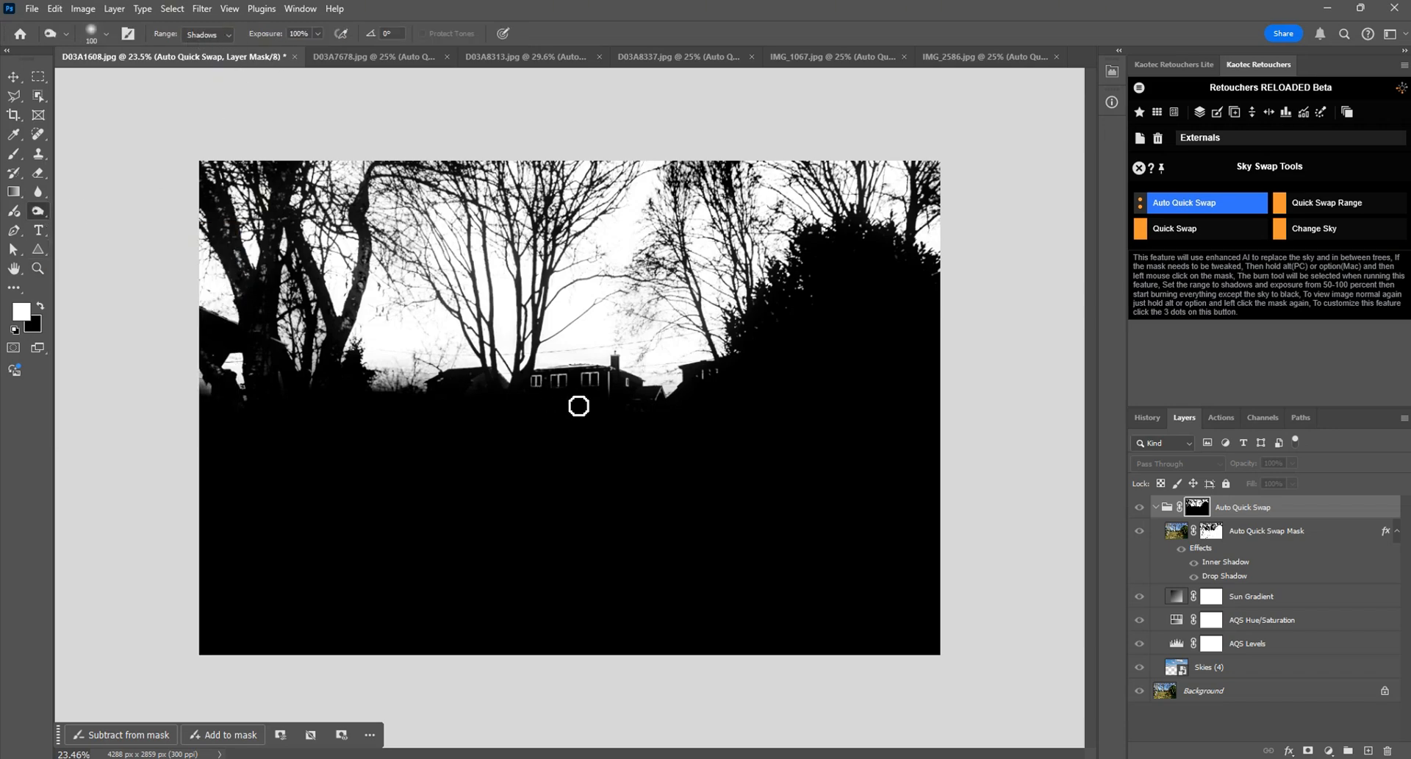
Step: Burn the light spots on the central house to black in the group mask with a 70 px brush
{"action": "scroll", "coordinate": [578, 406], "scroll_direction": "up", "scroll_amount": 5}
{"action": "mouse_move", "coordinate": [713, 404]}
{"action": "left_mouse_down"}
{"action": "mouse_move", "coordinate": [708, 364]}
{"action": "mouse_move", "coordinate": [689, 357]}
{"action": "mouse_move", "coordinate": [727, 397]}
{"action": "mouse_move", "coordinate": [795, 384]}
{"action": "mouse_move", "coordinate": [779, 403]}
{"action": "mouse_move", "coordinate": [806, 397]}
{"action": "mouse_move", "coordinate": [825, 414]}
{"action": "mouse_move", "coordinate": [793, 446]}
{"action": "mouse_move", "coordinate": [685, 433]}
{"action": "mouse_move", "coordinate": [677, 370]}
{"action": "mouse_move", "coordinate": [699, 357]}
{"action": "mouse_move", "coordinate": [540, 342]}
{"action": "mouse_move", "coordinate": [595, 355]}
{"action": "mouse_move", "coordinate": [553, 336]}
{"action": "mouse_move", "coordinate": [481, 341]}
{"action": "mouse_move", "coordinate": [573, 362]}
{"action": "mouse_move", "coordinate": [513, 344]}
{"action": "mouse_move", "coordinate": [437, 356]}
{"action": "mouse_move", "coordinate": [456, 346]}
{"action": "mouse_move", "coordinate": [570, 381]}
{"action": "mouse_move", "coordinate": [616, 338]}
{"action": "mouse_move", "coordinate": [554, 318]}
{"action": "mouse_move", "coordinate": [527, 335]}
{"action": "mouse_move", "coordinate": [574, 333]}
{"action": "mouse_move", "coordinate": [578, 310]}
{"action": "mouse_move", "coordinate": [485, 334]}
{"action": "mouse_move", "coordinate": [467, 373]}
{"action": "mouse_move", "coordinate": [633, 340]}
{"action": "mouse_move", "coordinate": [674, 305]}
{"action": "mouse_move", "coordinate": [686, 322]}
{"action": "mouse_move", "coordinate": [687, 291]}
{"action": "left_mouse_up"}
{"action": "key", "text": "bracketleft"}
{"action": "key", "text": "bracketleft"}
{"action": "key", "text": "bracketleft"}
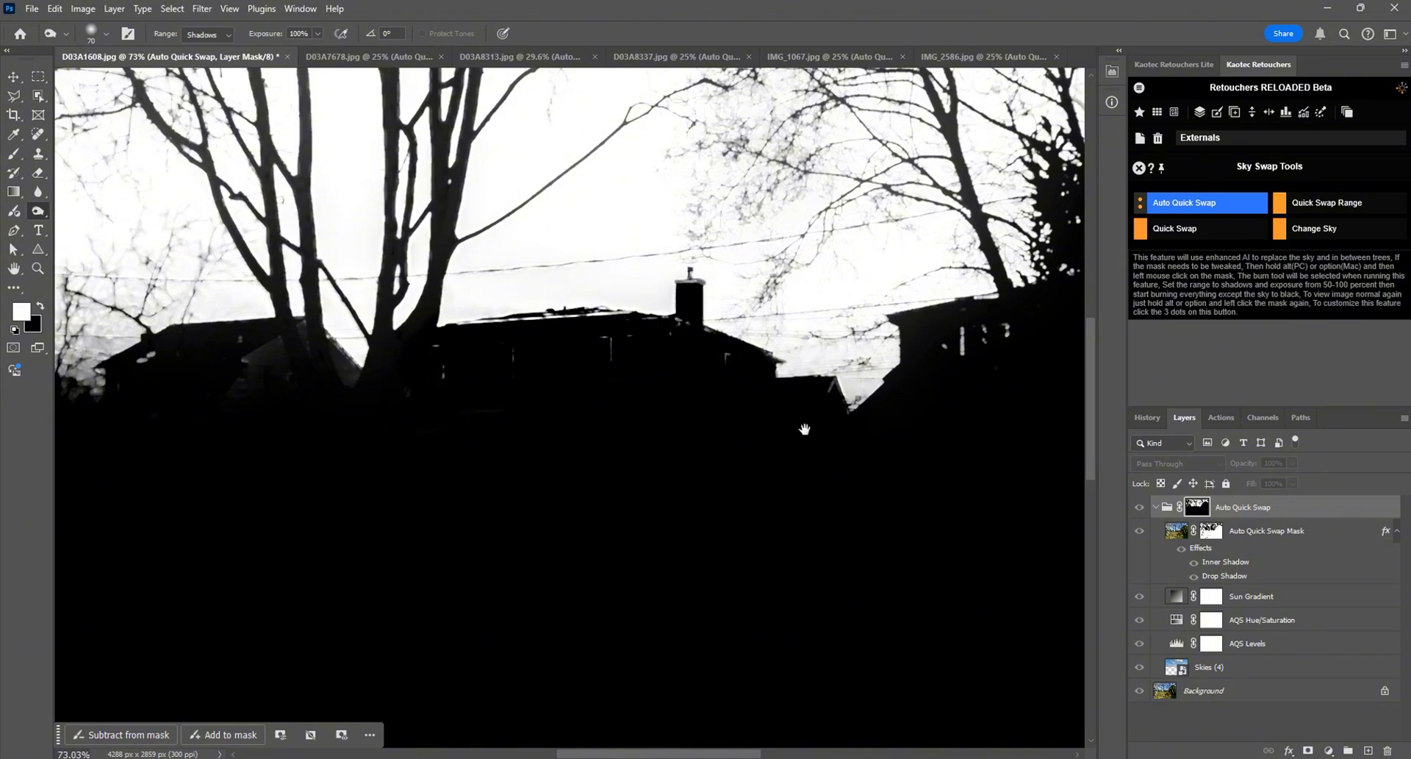
{"action": "left_click_drag", "start_coordinate": [804, 429], "coordinate": [550, 476]}
{"action": "mouse_move", "coordinate": [684, 393]}
{"action": "left_mouse_down"}
{"action": "mouse_move", "coordinate": [734, 384]}
{"action": "mouse_move", "coordinate": [749, 365]}
{"action": "mouse_move", "coordinate": [732, 377]}
{"action": "mouse_move", "coordinate": [747, 372]}
{"action": "mouse_move", "coordinate": [704, 351]}
{"action": "left_mouse_up"}
{"action": "scroll", "coordinate": [608, 461], "scroll_direction": "down", "scroll_amount": 7}
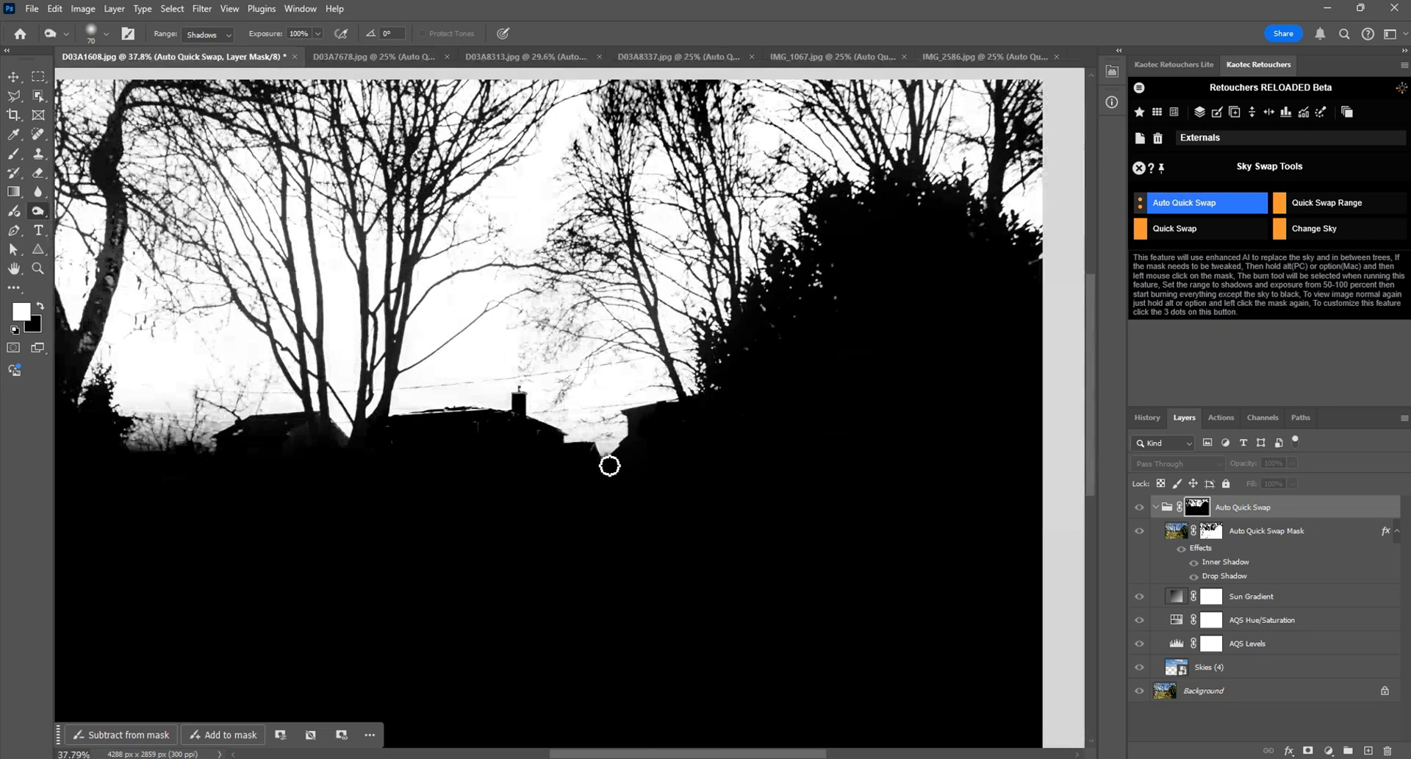
Step: Burn the gray areas around the house beside the tree trunks in the group mask, and return to the normal image view
{"action": "left_click_drag", "start_coordinate": [247, 428], "coordinate": [337, 428]}
{"action": "scroll", "coordinate": [390, 468], "scroll_direction": "up", "scroll_amount": 9}
{"action": "mouse_move", "coordinate": [446, 369]}
{"action": "left_mouse_down"}
{"action": "mouse_move", "coordinate": [507, 407]}
{"action": "mouse_move", "coordinate": [456, 356]}
{"action": "mouse_move", "coordinate": [366, 391]}
{"action": "mouse_move", "coordinate": [417, 411]}
{"action": "mouse_move", "coordinate": [413, 456]}
{"action": "left_mouse_up"}
{"action": "scroll", "coordinate": [607, 529], "scroll_direction": "down", "scroll_amount": 7}
{"action": "scroll", "coordinate": [607, 529], "scroll_direction": "down", "scroll_amount": 3}
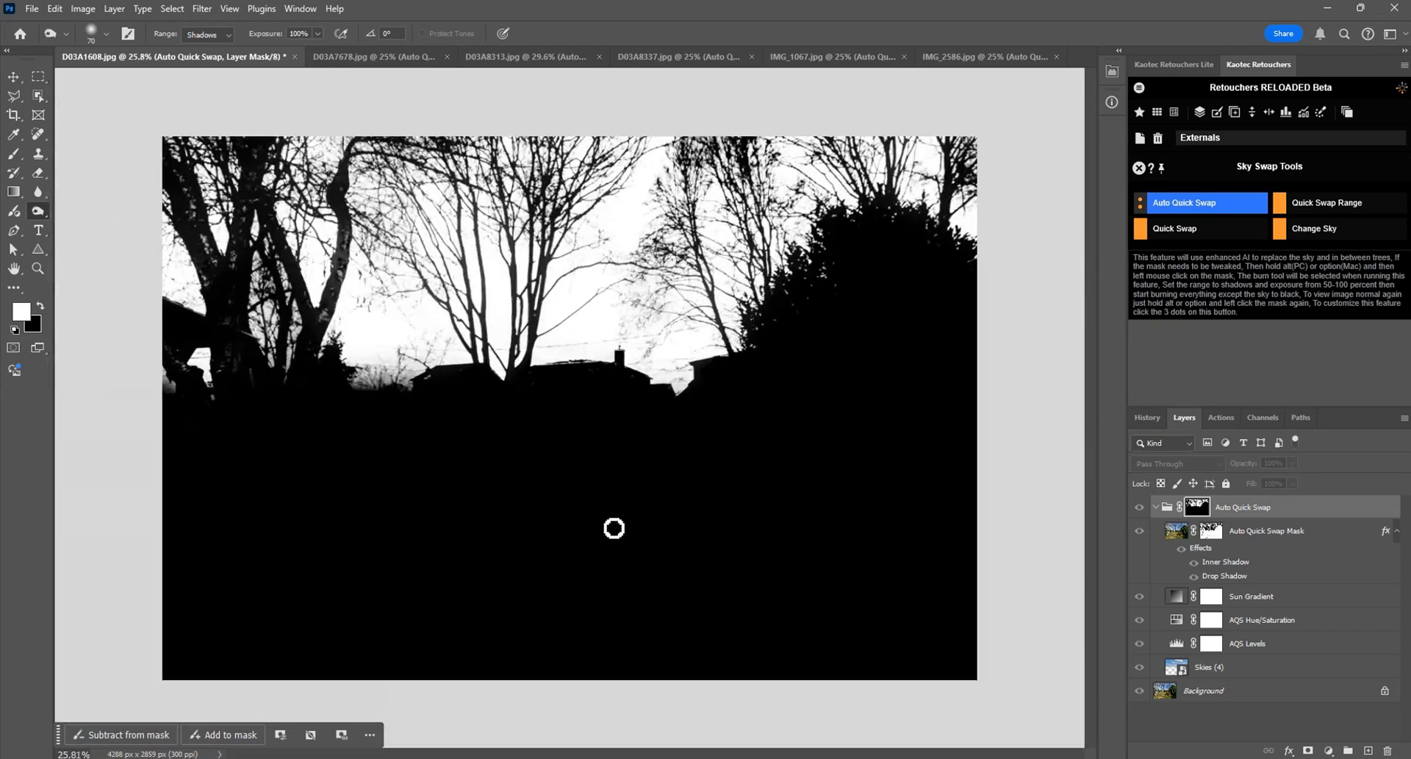
{"action": "left_click", "coordinate": [1198, 507], "text": "alt"}
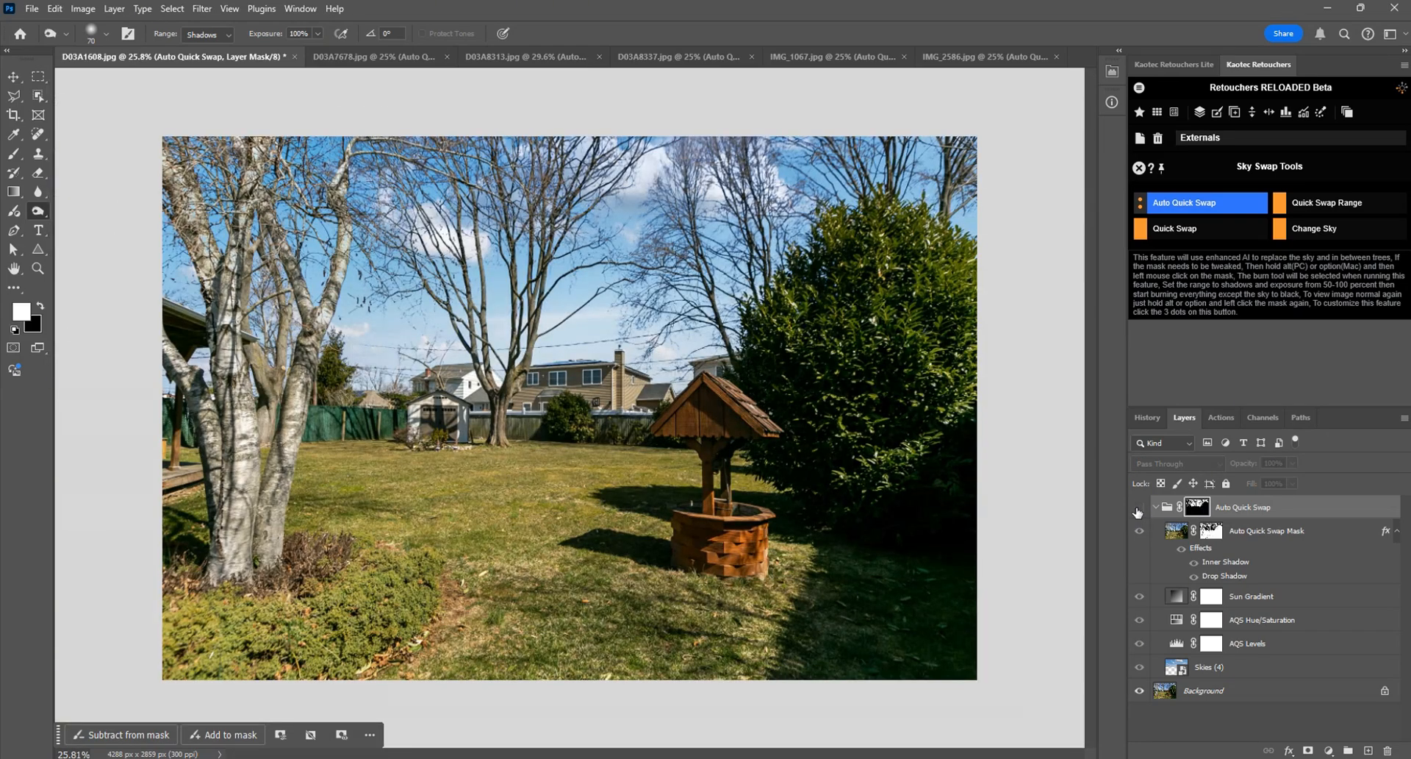
Step: Compare the sky around the central house's roof closely with and without the Auto Quick Swap group
{"action": "scroll", "coordinate": [562, 318], "scroll_direction": "up", "scroll_amount": 4}
{"action": "scroll", "coordinate": [578, 357], "scroll_direction": "up", "scroll_amount": 4}
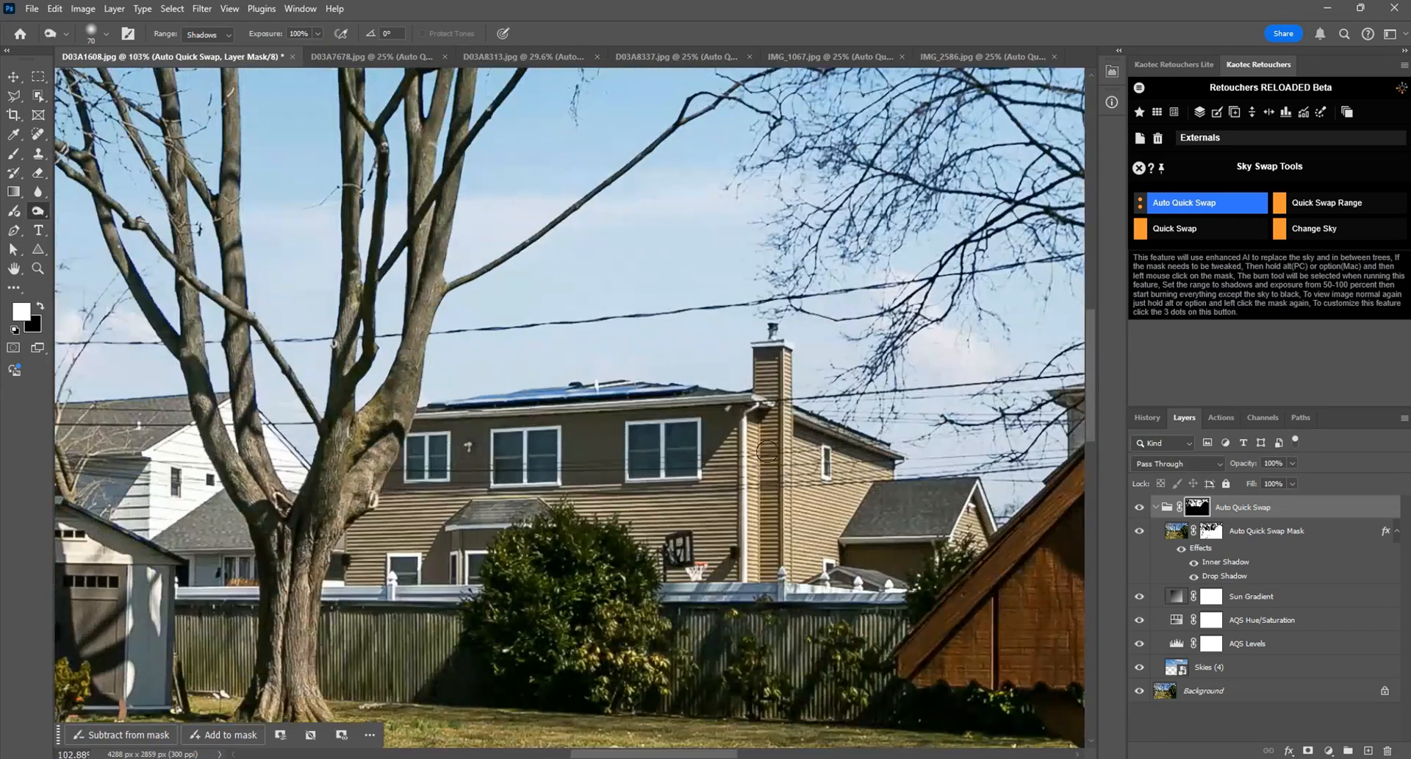
{"action": "left_click", "coordinate": [1139, 508]}
{"action": "left_click", "coordinate": [1139, 508]}
{"action": "left_click", "coordinate": [1139, 508]}
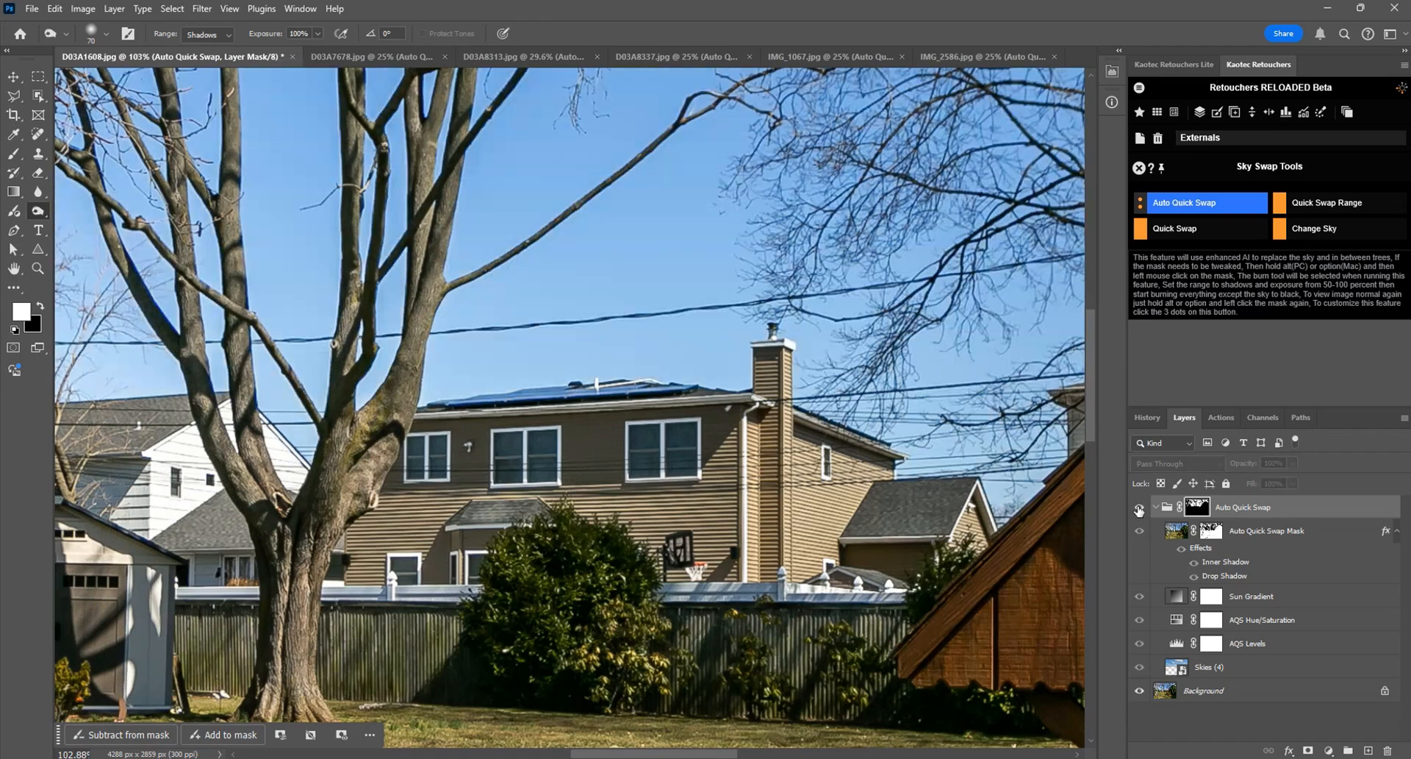
{"action": "left_click", "coordinate": [1139, 508]}
Step: Object-select the central house's roof and chimney on the group mask, fill them with black, deselect, and restore the image view
{"action": "left_click", "coordinate": [1196, 507], "text": "alt"}
{"action": "left_click", "coordinate": [14, 96]}
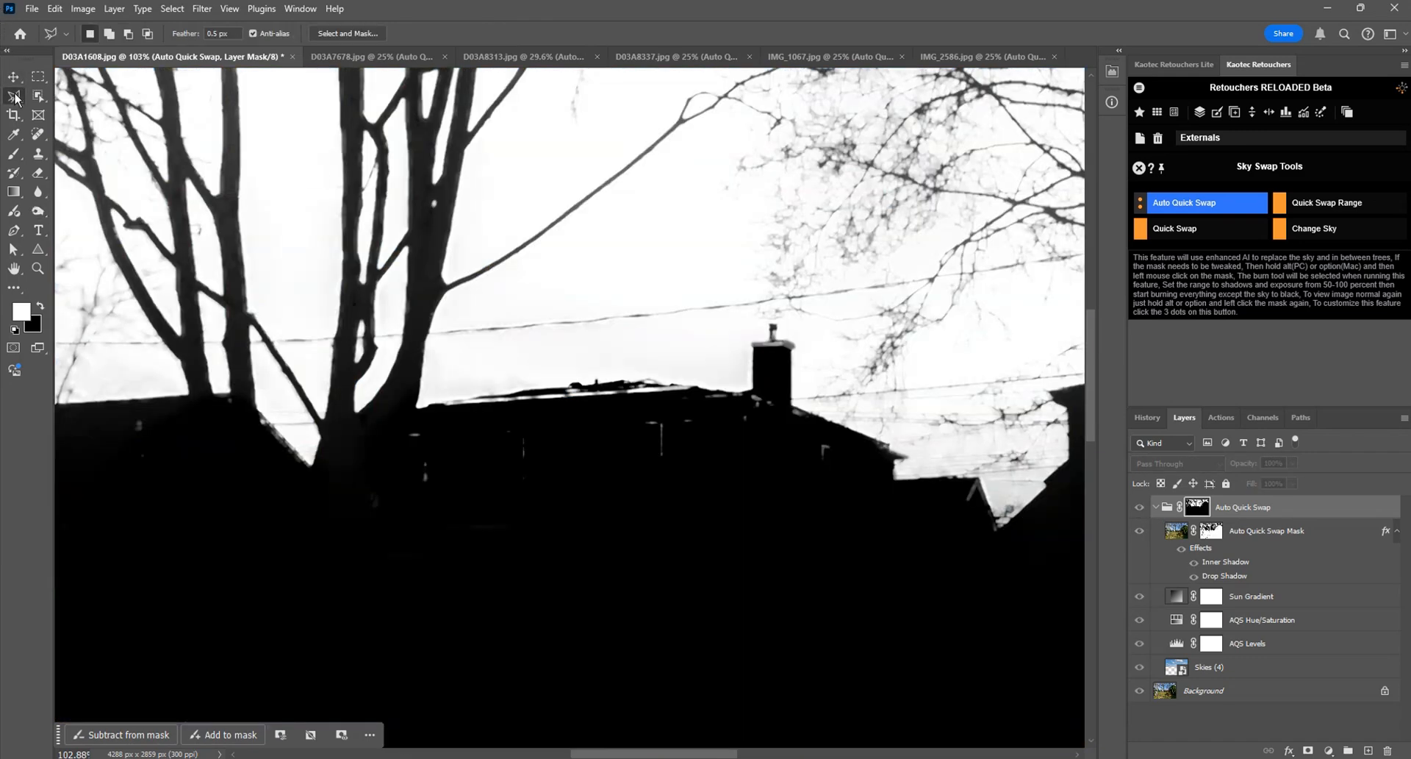
{"action": "left_click", "coordinate": [38, 96]}
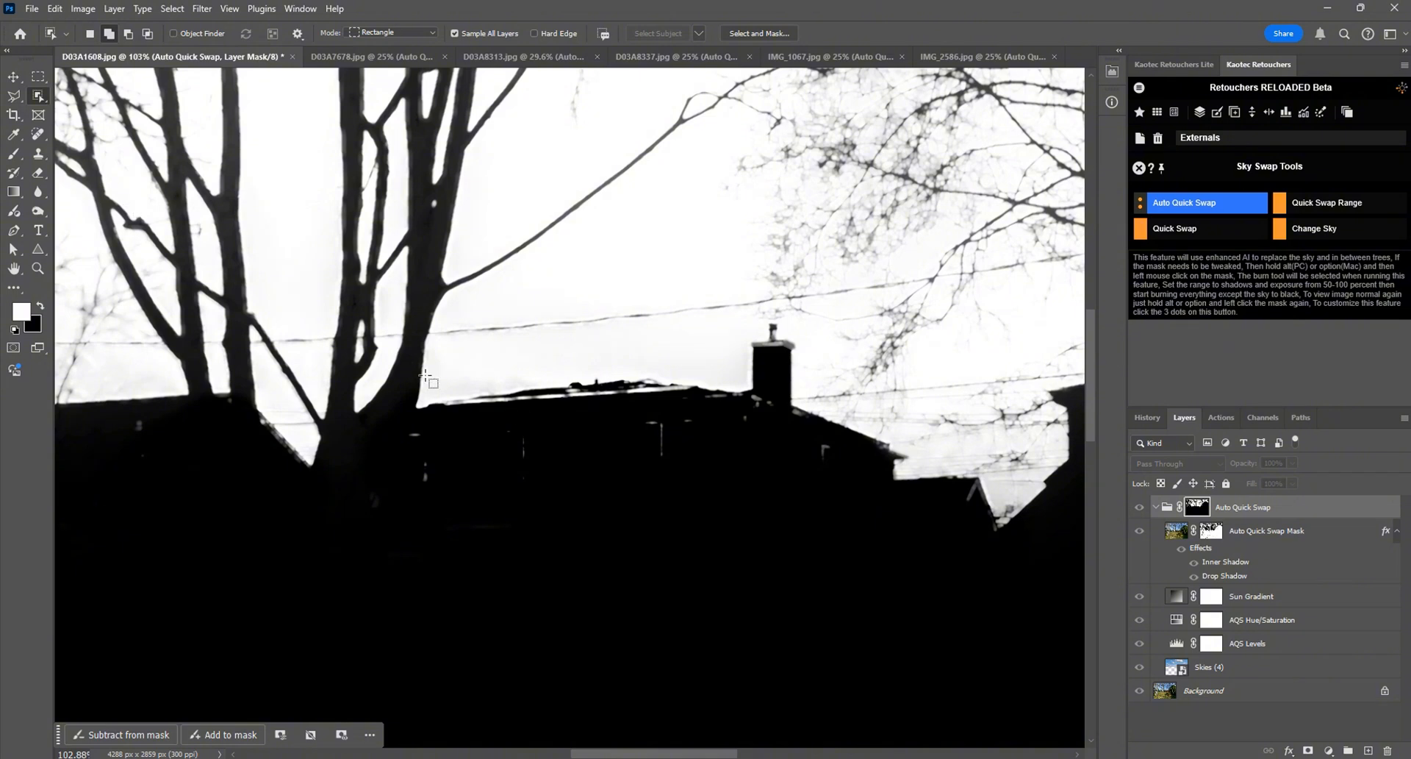
{"action": "left_click_drag", "start_coordinate": [895, 324], "coordinate": [416, 506]}
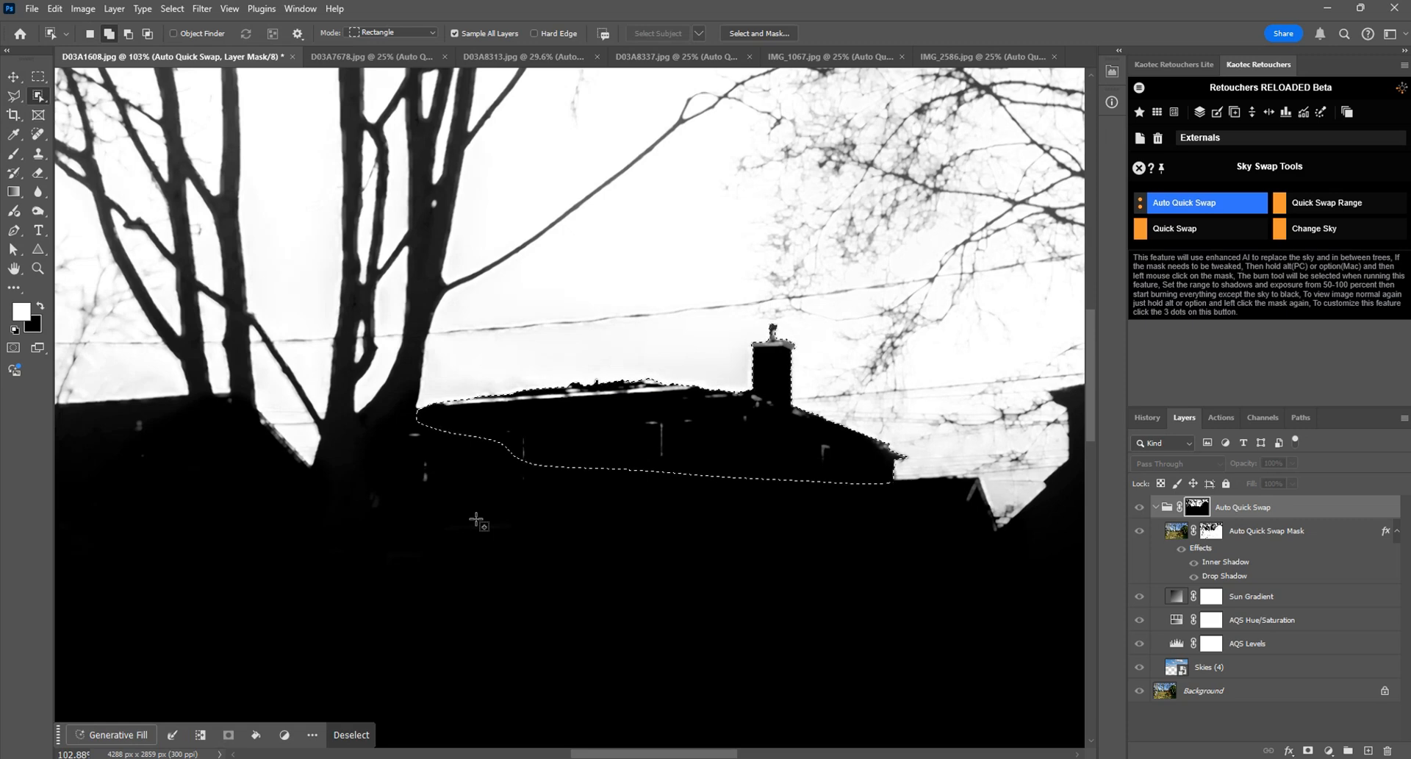
{"action": "key", "text": "ctrl+BackSpace"}
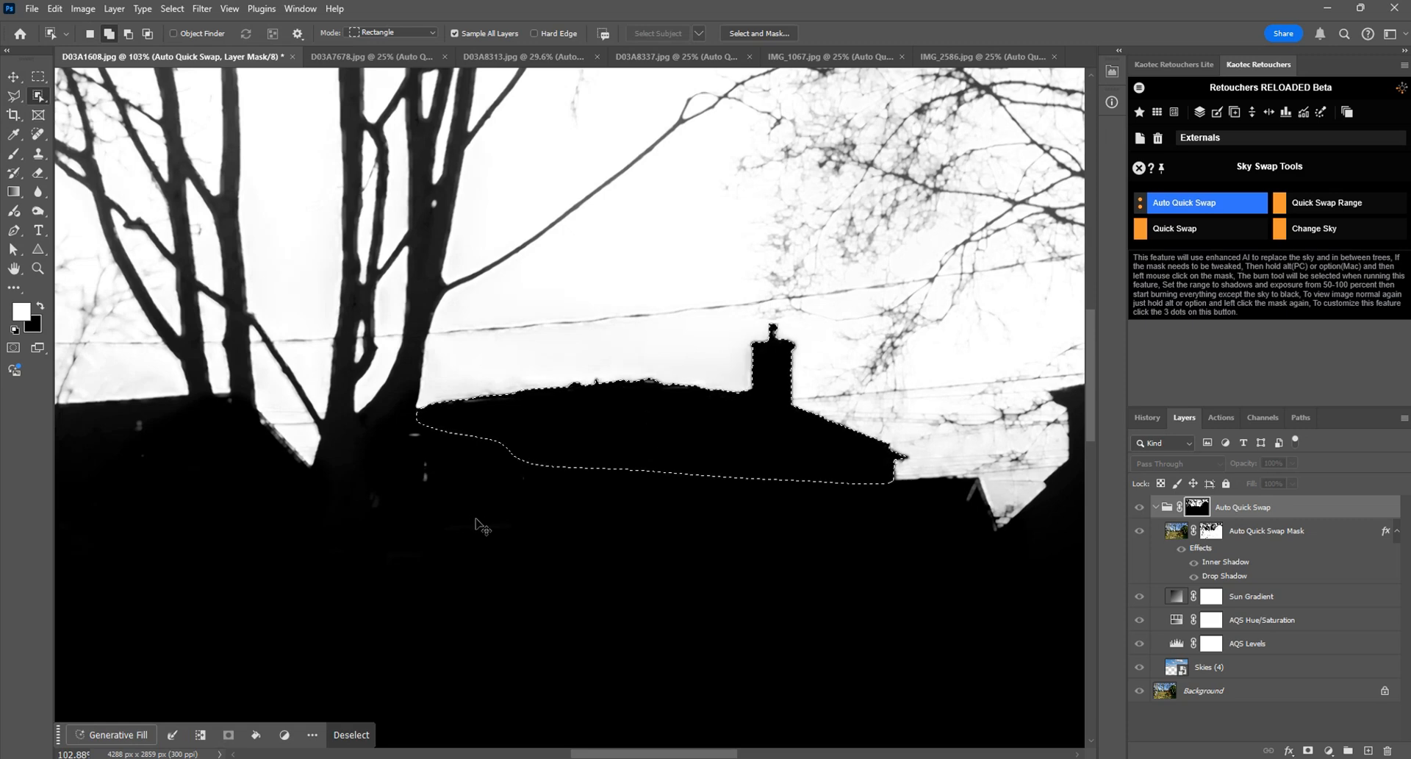
{"action": "key", "text": "ctrl+d"}
{"action": "left_click_drag", "start_coordinate": [899, 486], "coordinate": [962, 434]}
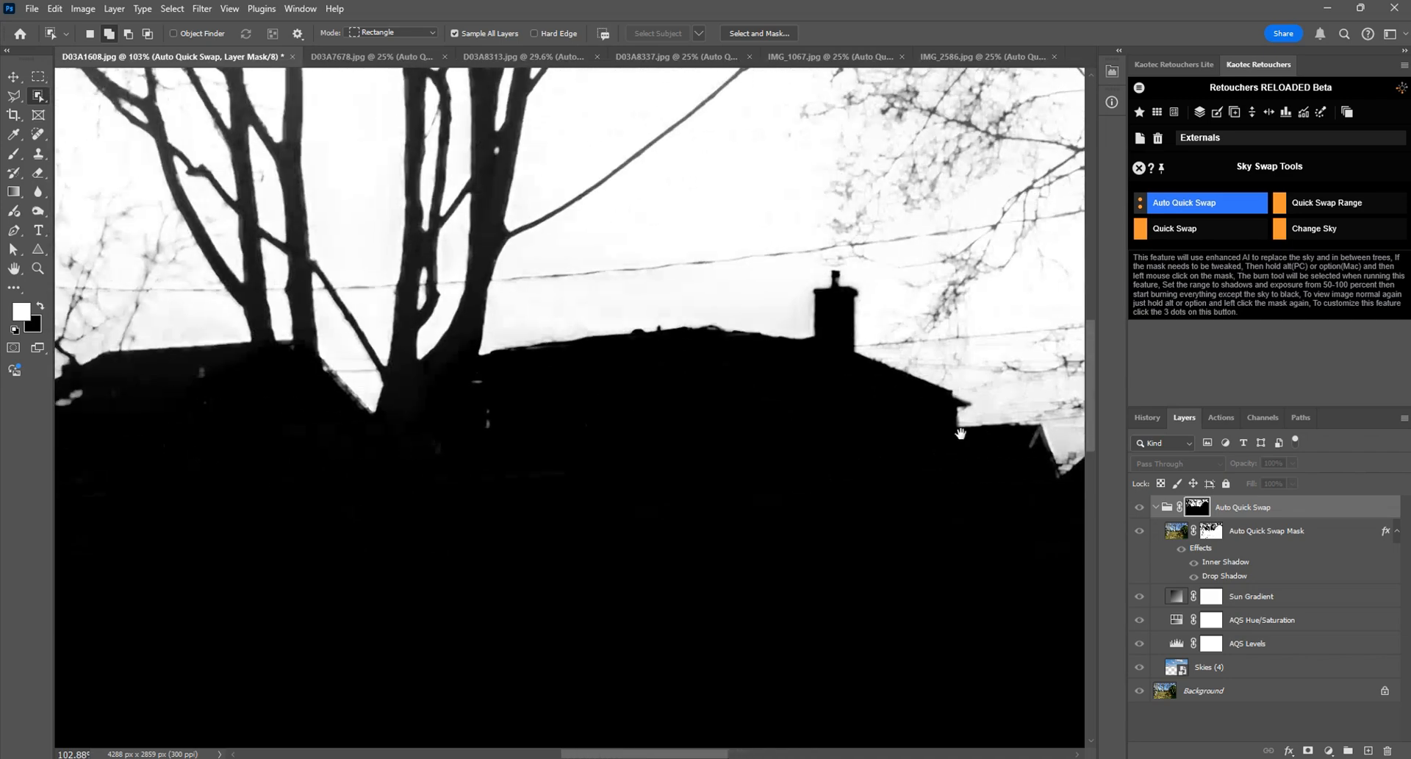
{"action": "left_click_drag", "start_coordinate": [441, 449], "coordinate": [833, 445]}
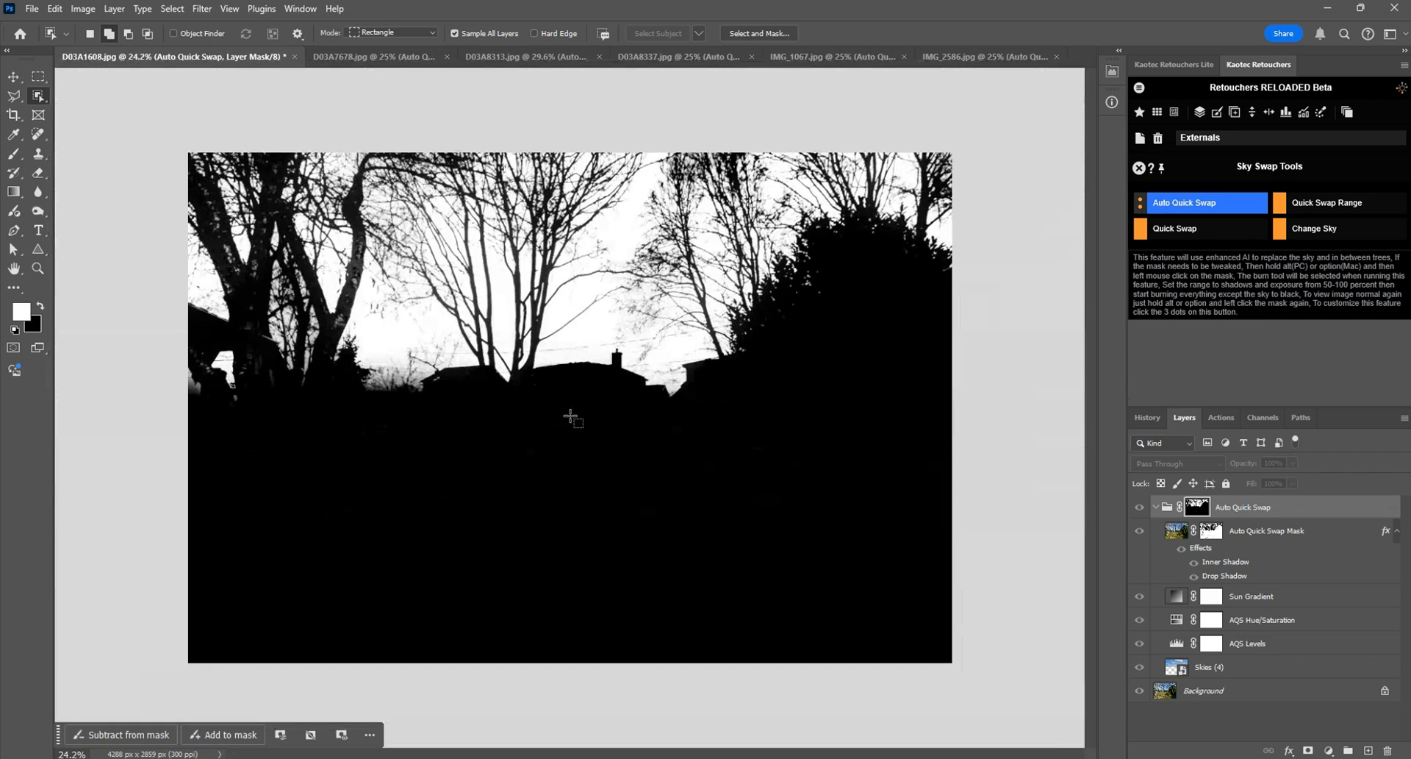
{"action": "key", "text": "ctrl+0"}
{"action": "left_click", "coordinate": [1197, 507], "text": "alt"}
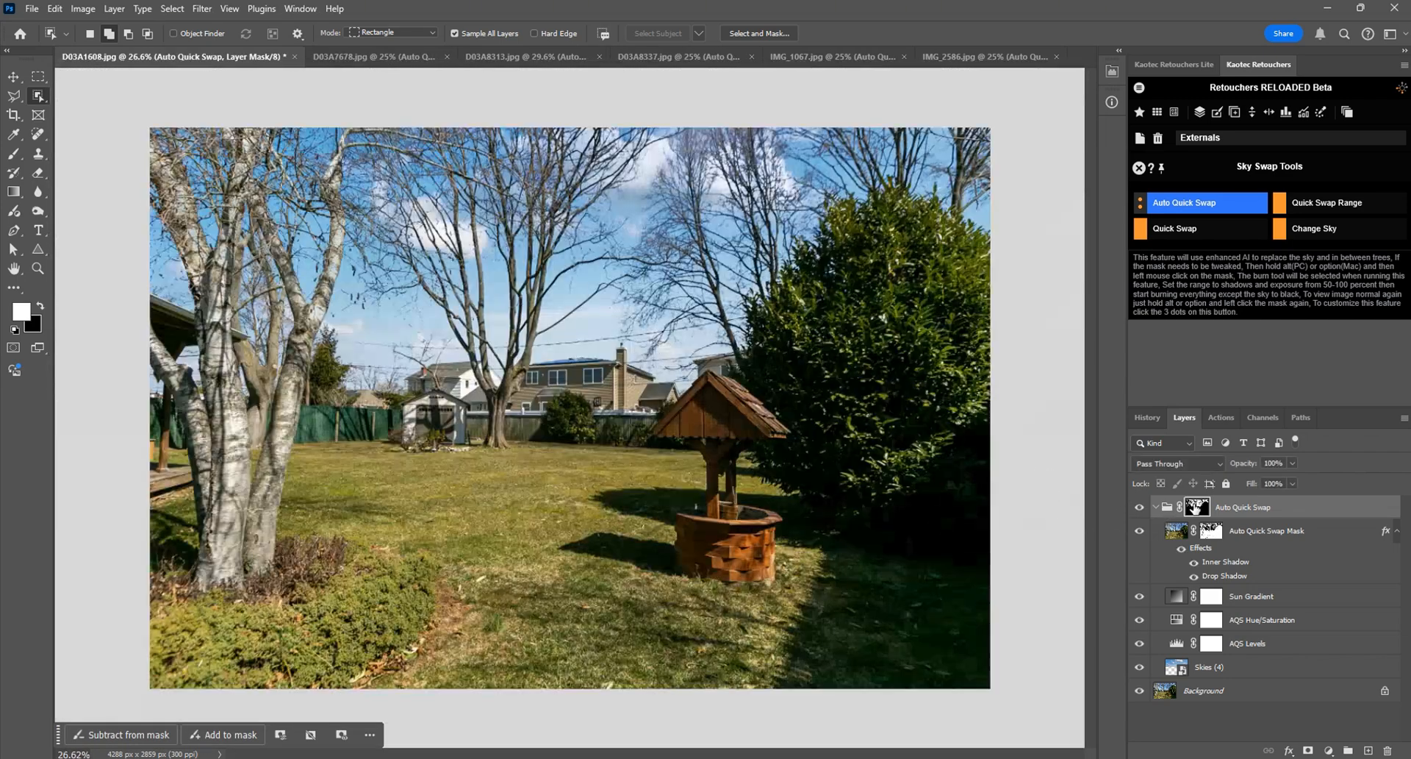
Step: Compare D03A1608 and IMG_2586 with and without their Auto Quick Swap groups, and check IMG_1067
{"action": "left_click", "coordinate": [1139, 507]}
{"action": "left_click", "coordinate": [1139, 507]}
{"action": "left_click", "coordinate": [1139, 507]}
{"action": "left_click", "coordinate": [1139, 507]}
{"action": "key", "text": "ctrl+Tab"}
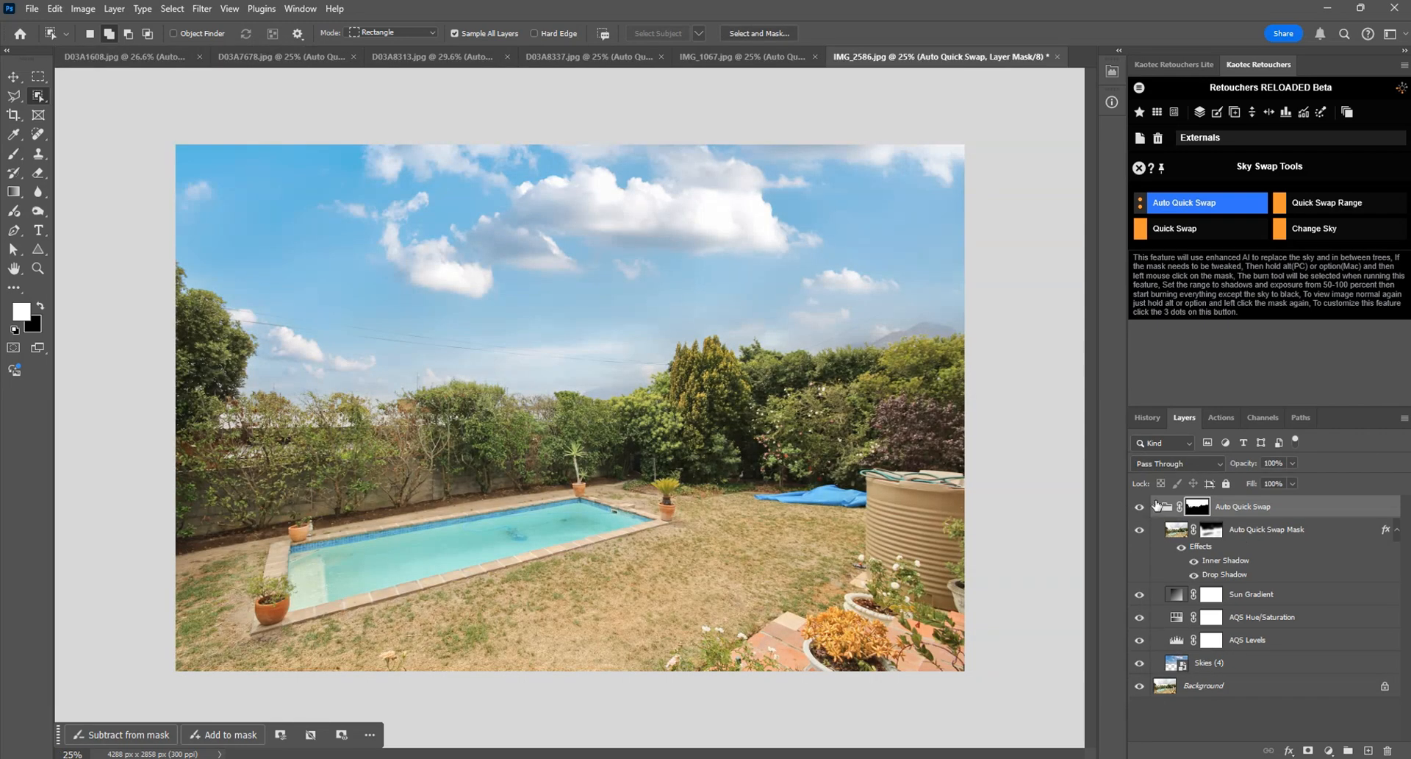
{"action": "left_click", "coordinate": [1140, 507]}
{"action": "left_click", "coordinate": [1139, 508]}
{"action": "key", "text": "ctrl+shift+Tab"}
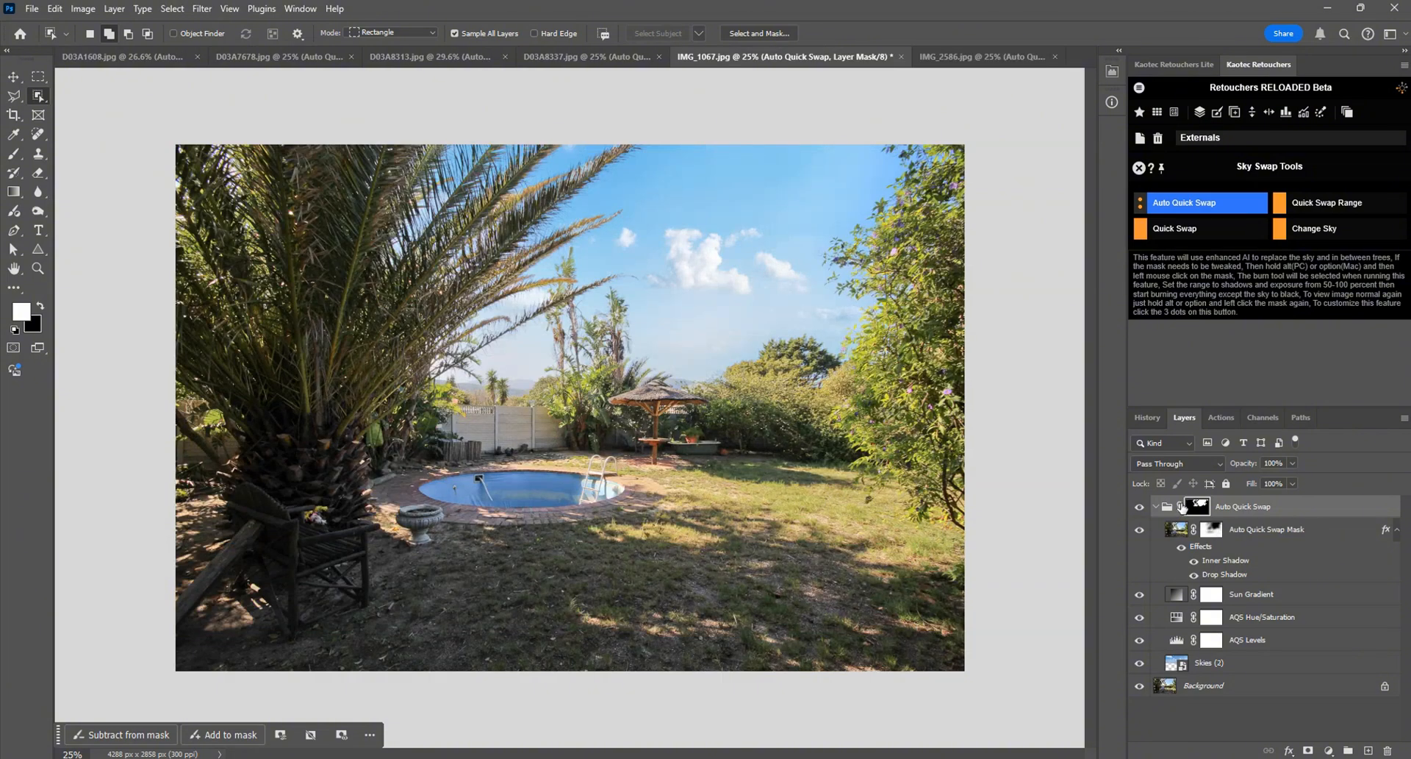
Step: Set the feather of the Auto Quick Swap Mask layer's mask in IMG_2586 to 0 px
{"action": "key", "text": "ctrl+Tab"}
{"action": "scroll", "coordinate": [507, 302], "scroll_direction": "up", "scroll_amount": 10}
{"action": "left_click_drag", "start_coordinate": [448, 393], "coordinate": [1014, 441]}
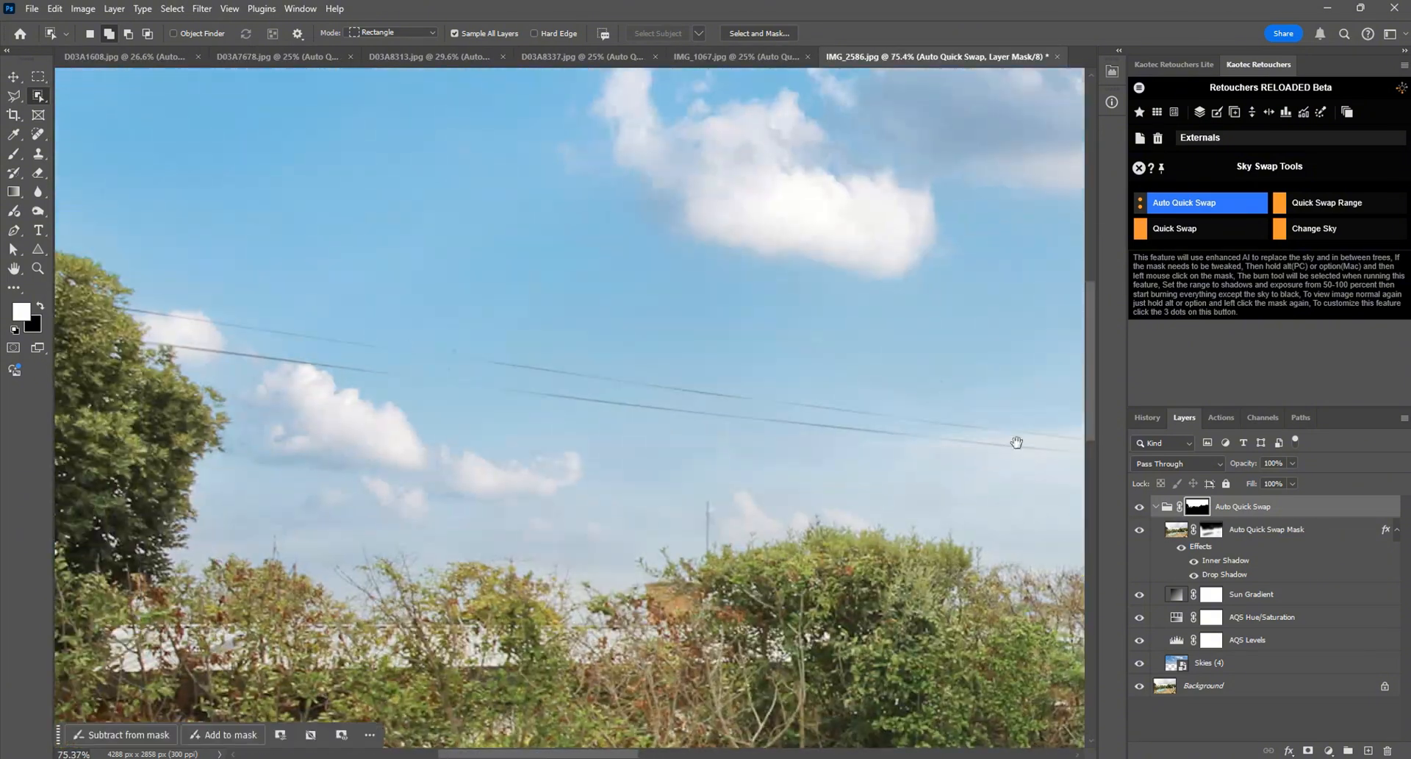
{"action": "double_click", "coordinate": [1211, 529]}
{"action": "left_click_drag", "start_coordinate": [986, 209], "coordinate": [857, 205]}
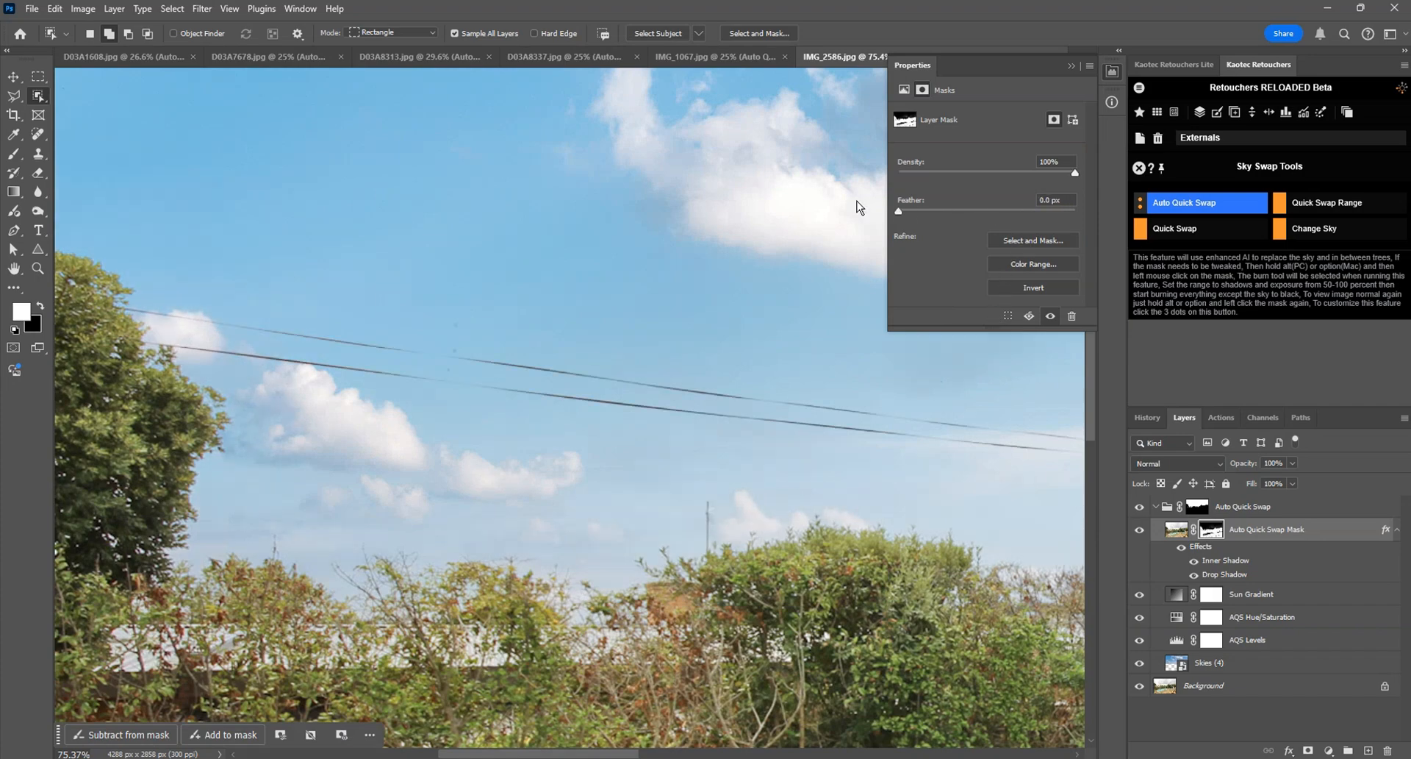
Step: Inspect the power lines in IMG_2586 and set the Auto Quick Swap Mask feather to 195.8 px
{"action": "scroll", "coordinate": [784, 412], "scroll_direction": "down", "scroll_amount": 4}
{"action": "scroll", "coordinate": [485, 404], "scroll_direction": "down", "scroll_amount": 2}
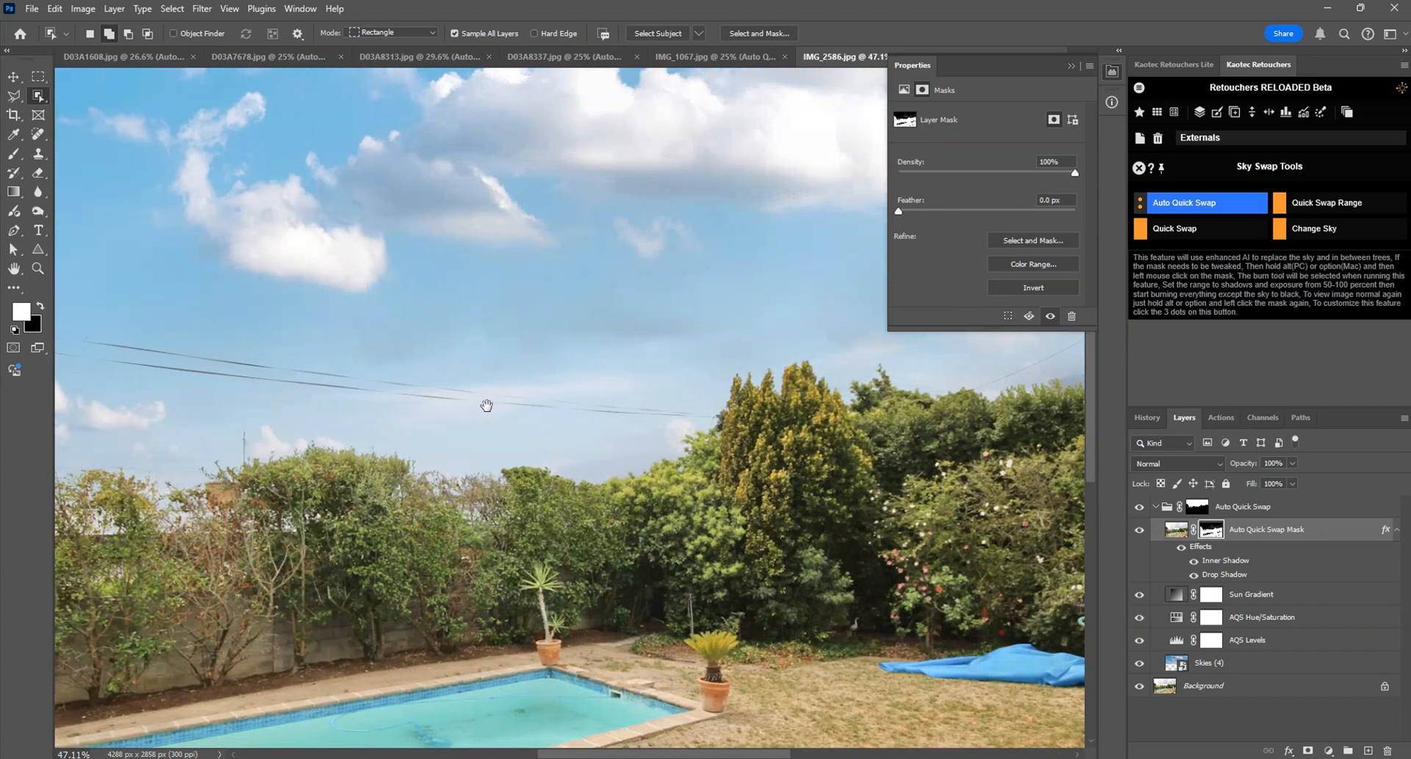
{"action": "scroll", "coordinate": [485, 404], "scroll_direction": "down", "scroll_amount": 2}
{"action": "scroll", "coordinate": [401, 289], "scroll_direction": "up", "scroll_amount": 5}
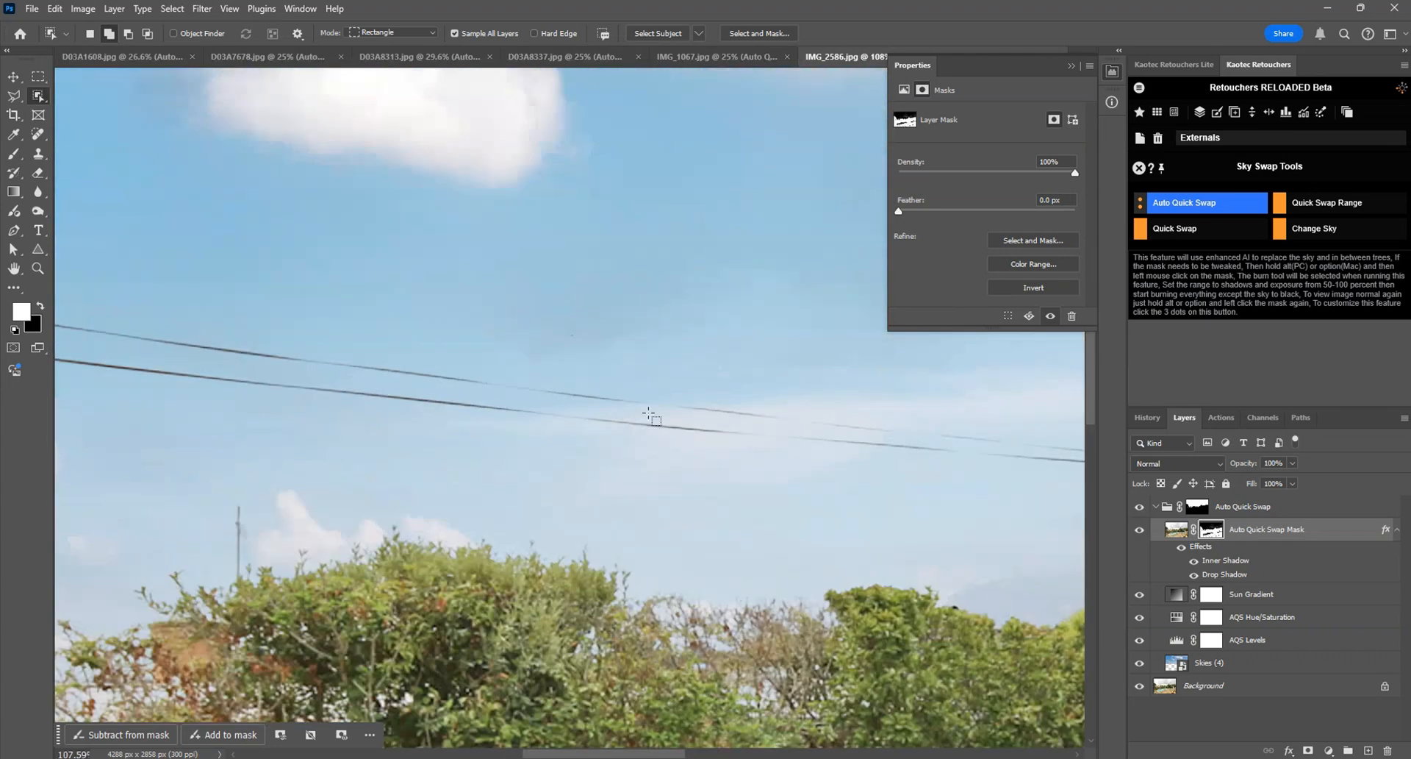
{"action": "left_click_drag", "start_coordinate": [915, 211], "coordinate": [1042, 227]}
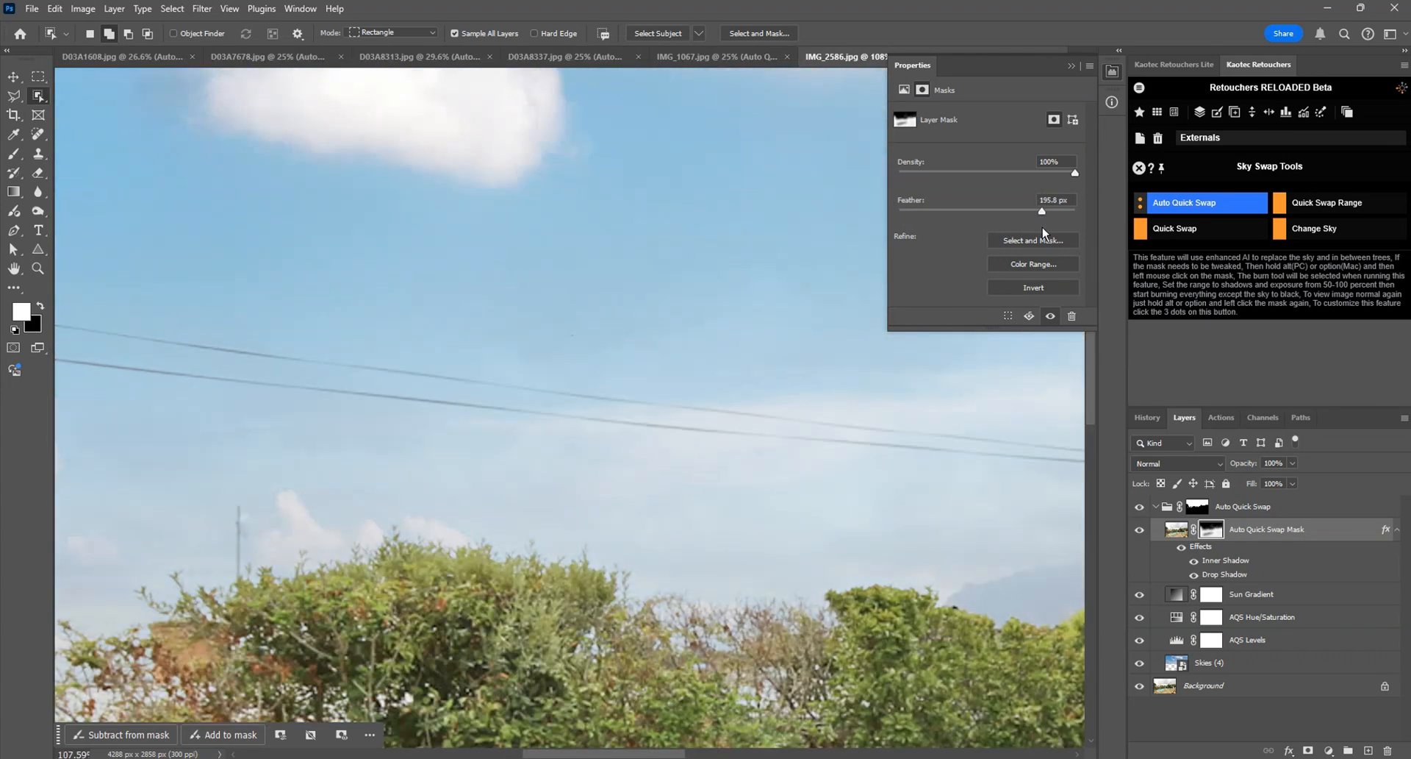
Step: Set the Auto Quick Swap Mask feather in IMG_2586 to 0 px and preview the photo without its Auto Quick Swap group
{"action": "scroll", "coordinate": [686, 359], "scroll_direction": "down", "scroll_amount": 7}
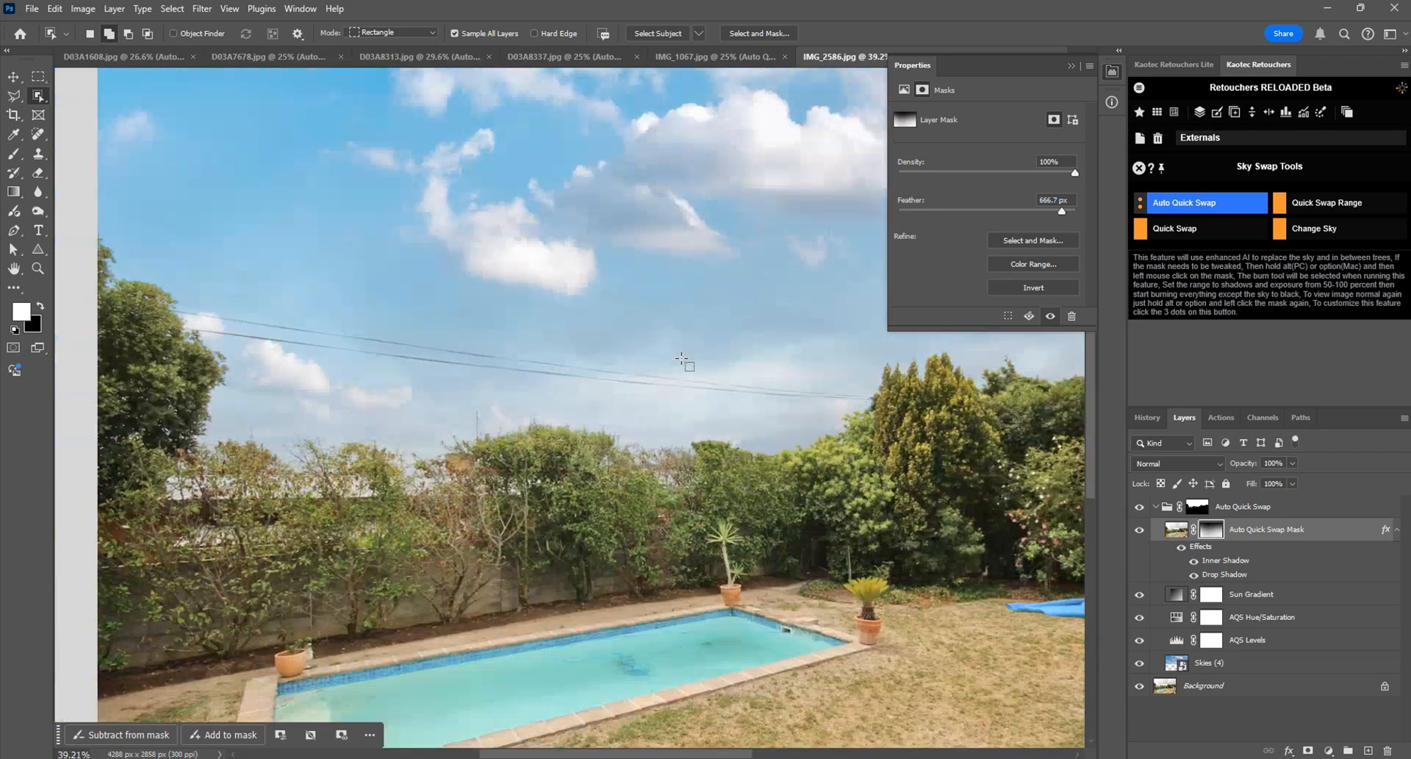
{"action": "left_click_drag", "start_coordinate": [1060, 212], "coordinate": [905, 207]}
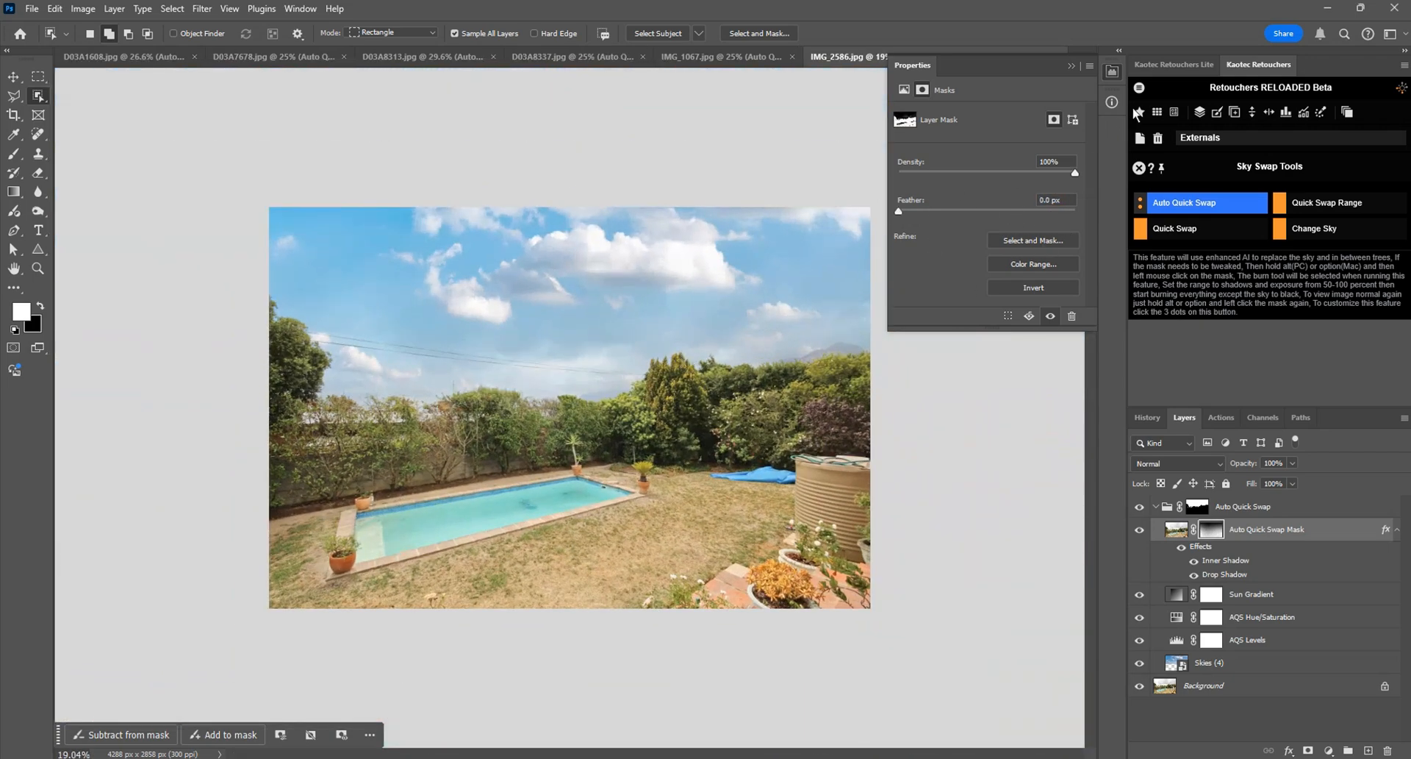
{"action": "left_click", "coordinate": [1112, 73]}
{"action": "left_click", "coordinate": [1139, 507]}
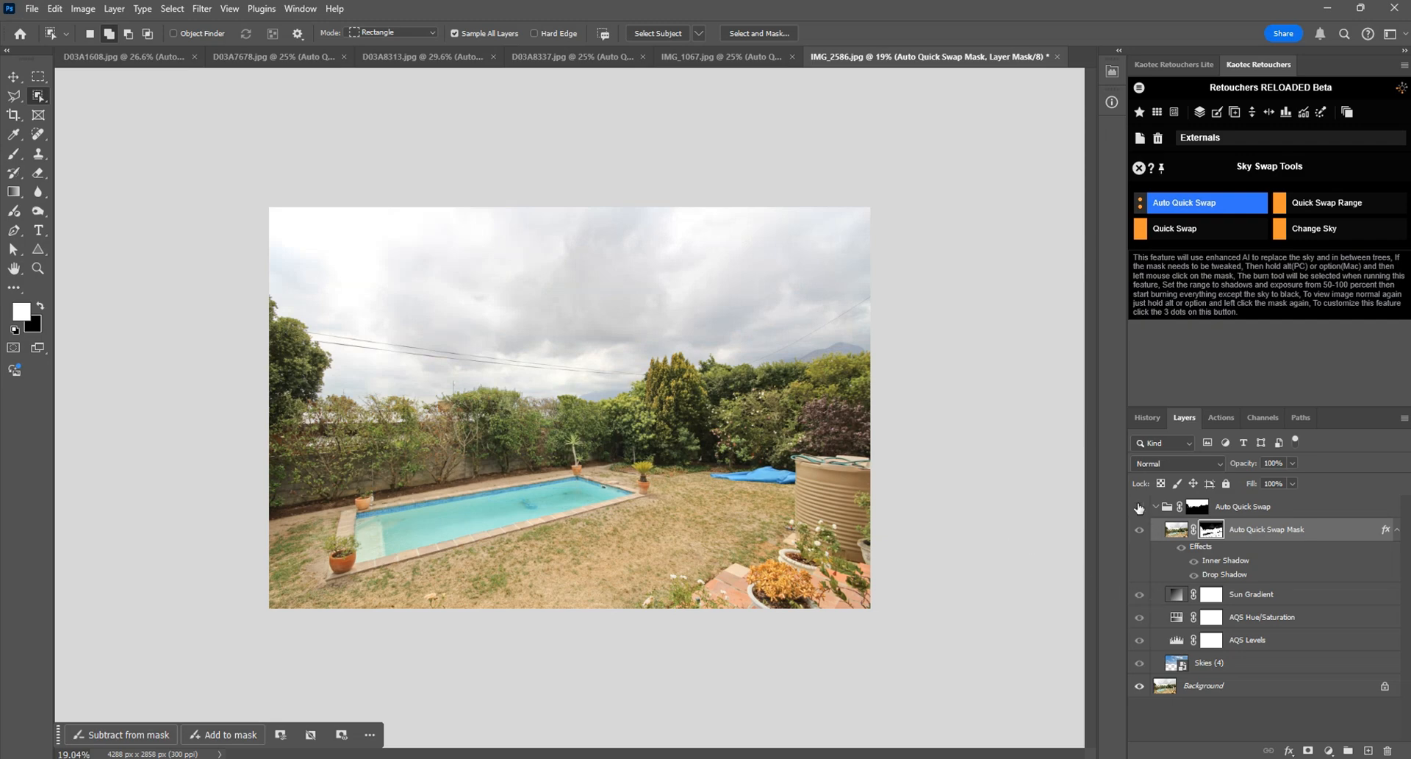
Step: Compare D03A1608 with and without its Auto Quick Swap group
{"action": "key", "text": "ctrl+Tab"}
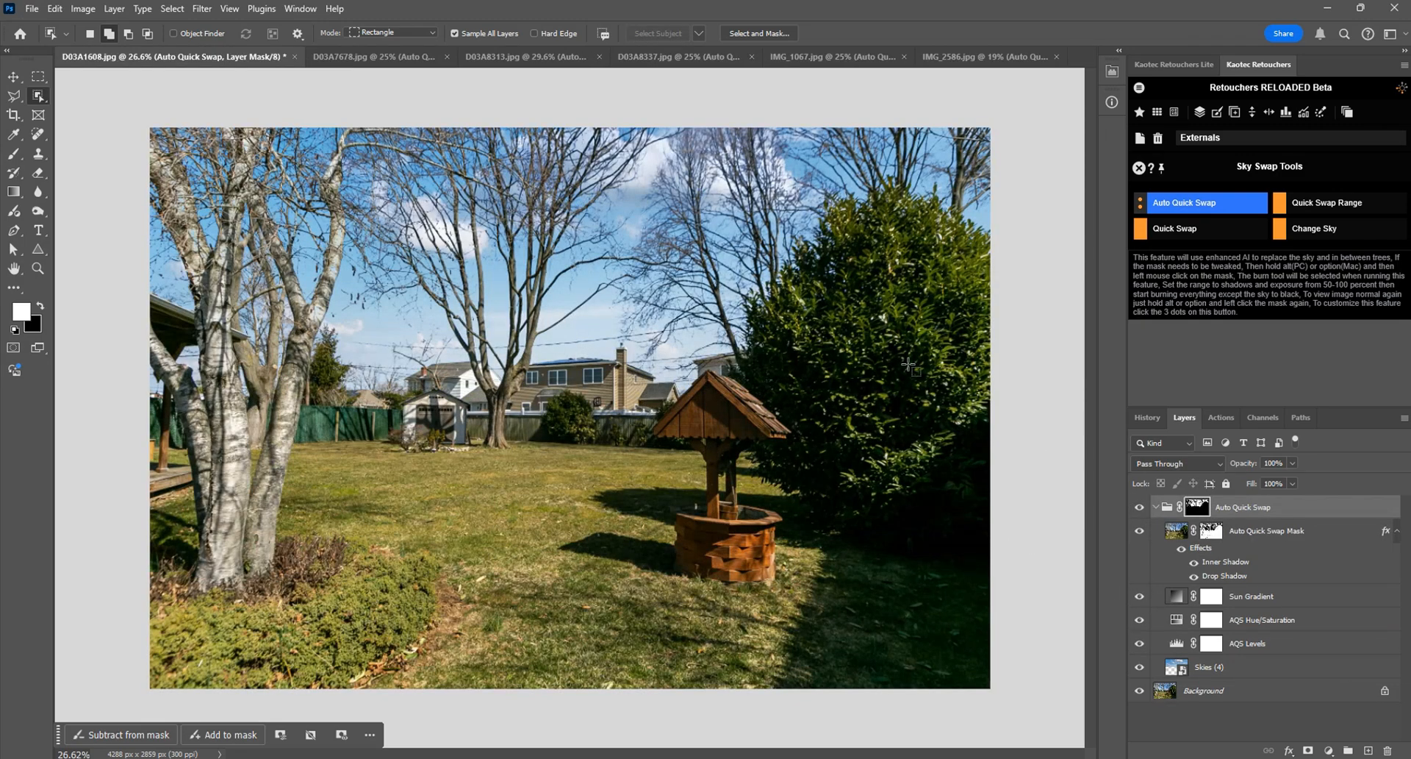
{"action": "left_click", "coordinate": [1137, 507]}
{"action": "left_click", "coordinate": [1138, 507]}
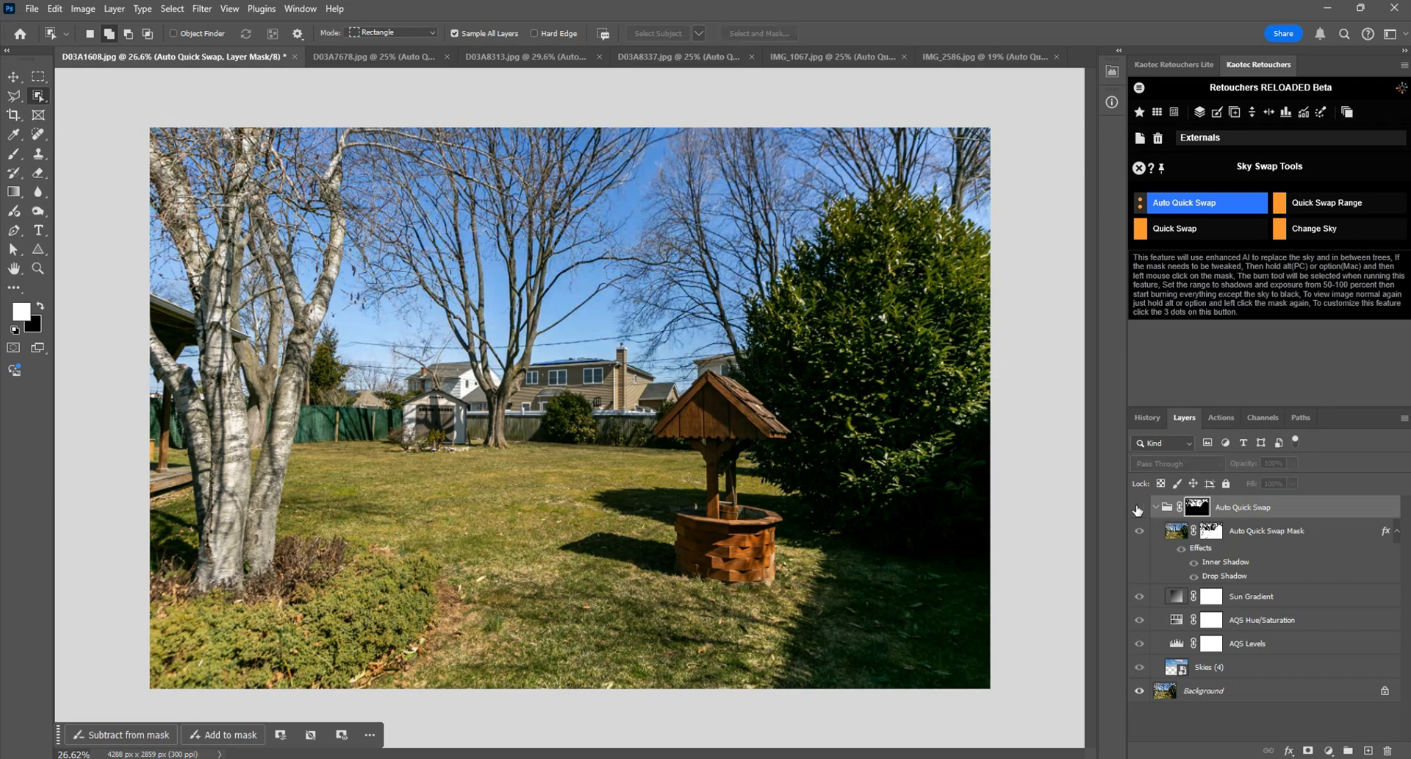
{"action": "left_click", "coordinate": [1138, 507]}
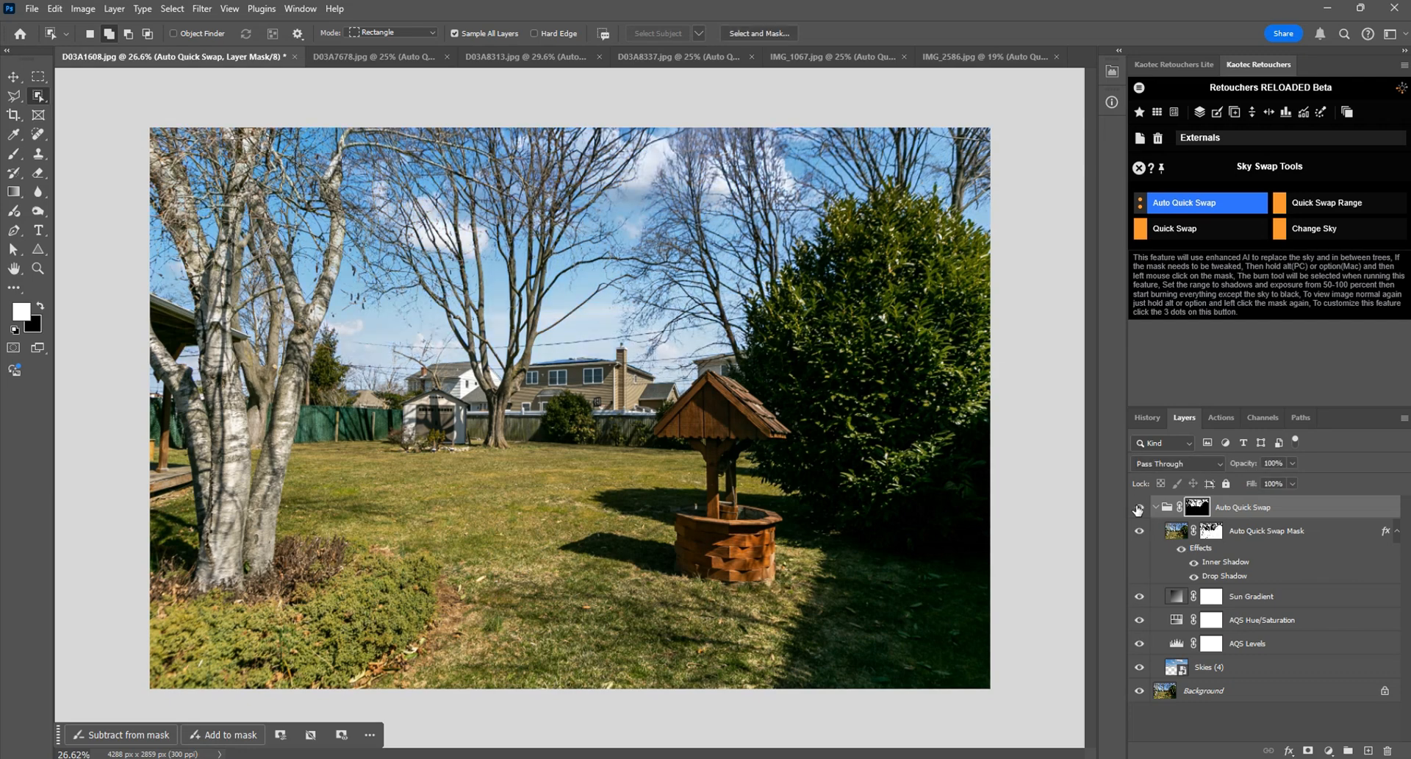
Step: Try different feather amounts on the Auto Quick Swap Mask layer's mask in D03A1608 and set it to 0.2 px
{"action": "double_click", "coordinate": [1212, 531]}
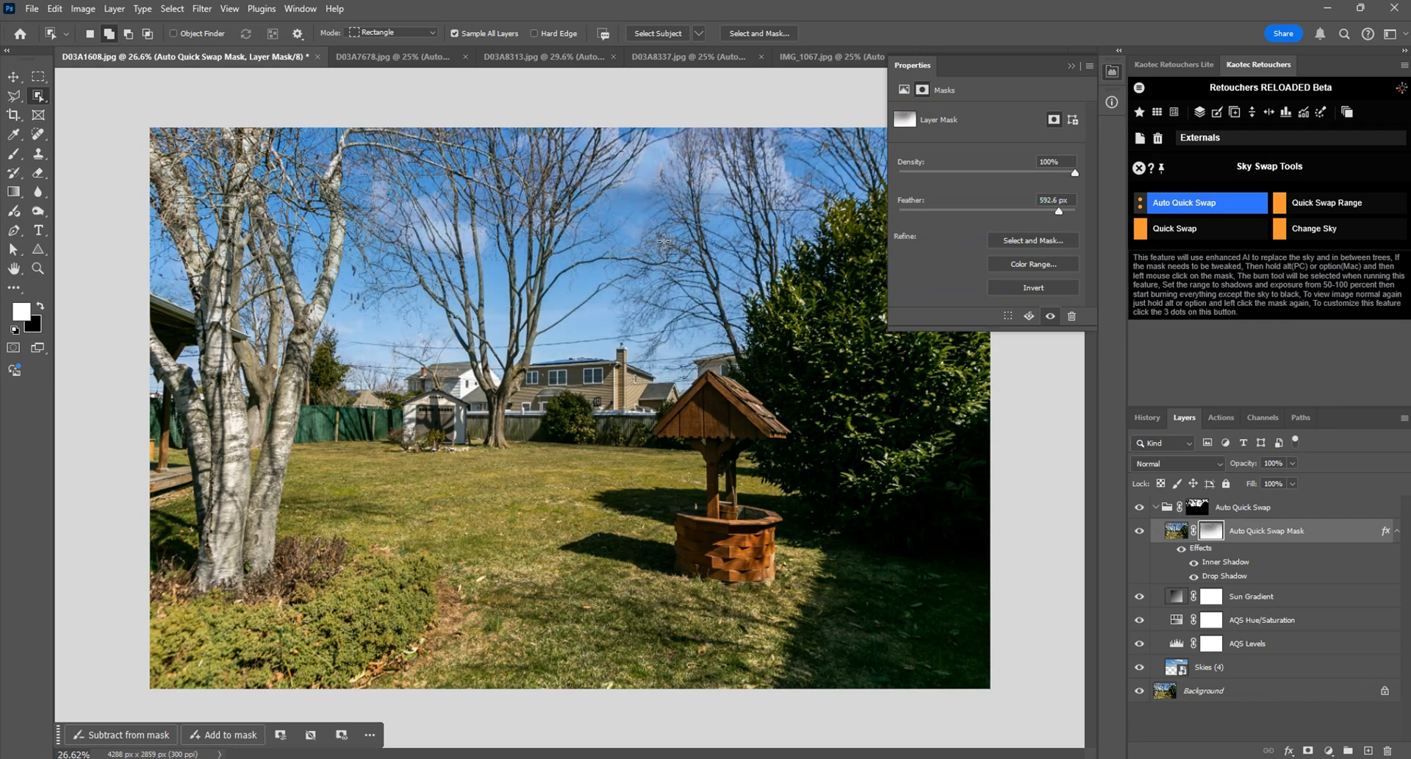
{"action": "scroll", "coordinate": [664, 243], "scroll_direction": "up", "scroll_amount": 5}
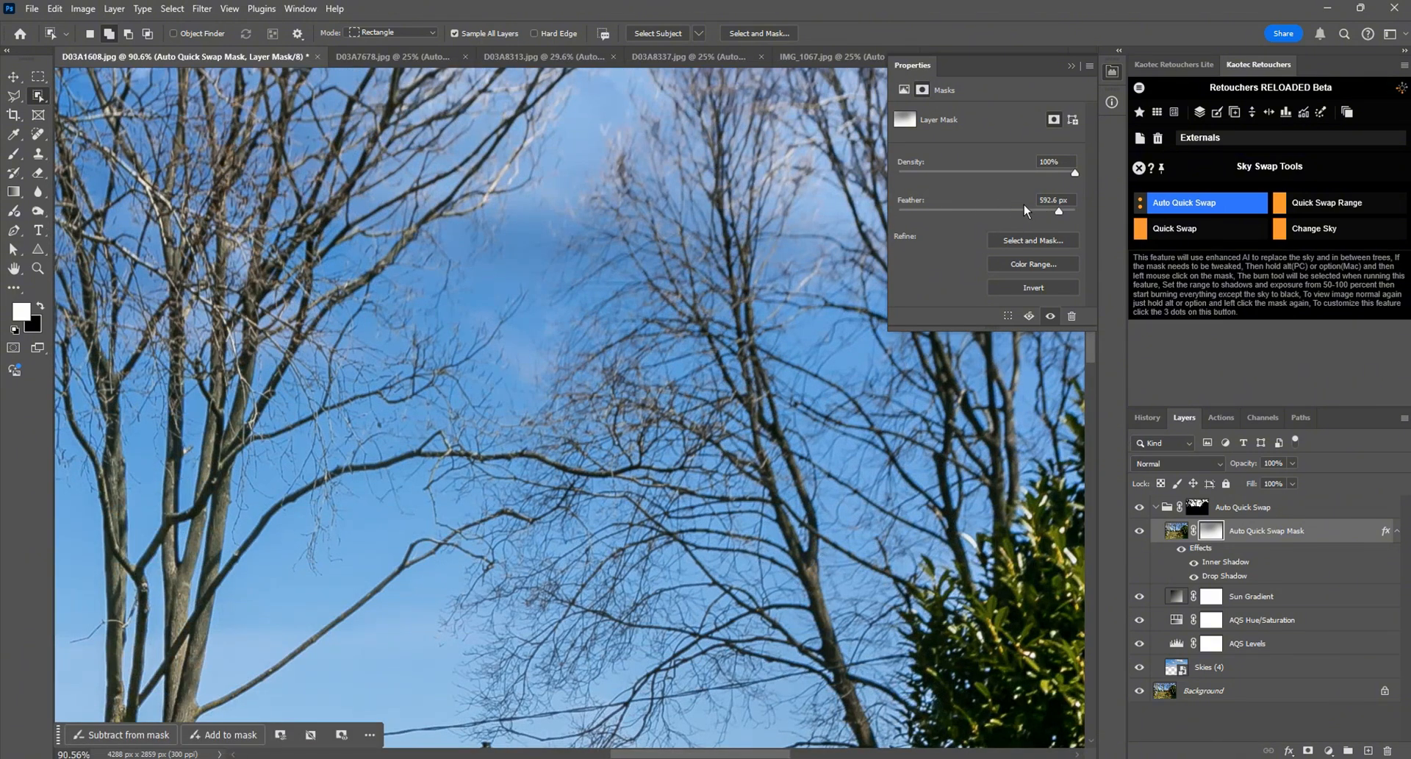
{"action": "left_click_drag", "start_coordinate": [1011, 208], "coordinate": [799, 210]}
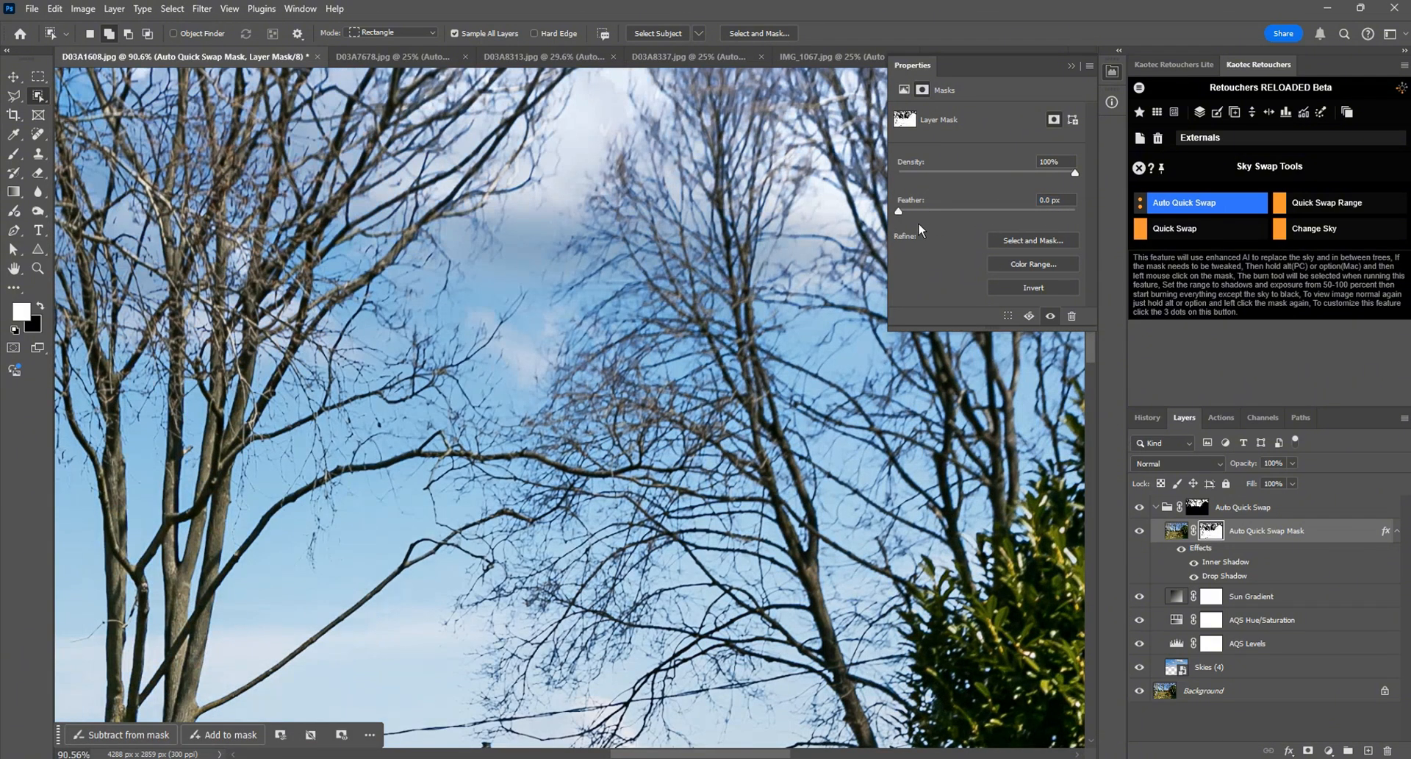
{"action": "left_click_drag", "start_coordinate": [931, 214], "coordinate": [910, 214]}
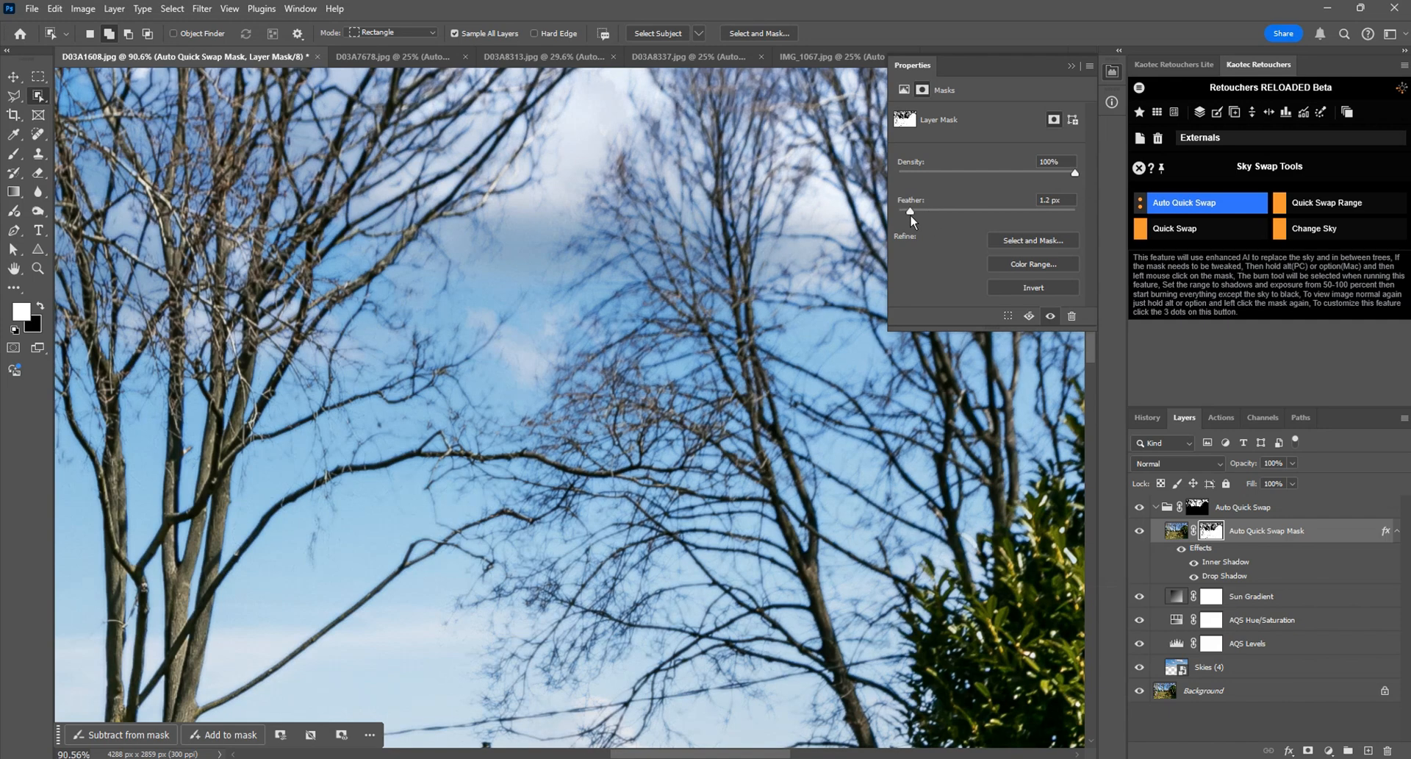
{"action": "left_click", "coordinate": [900, 210]}
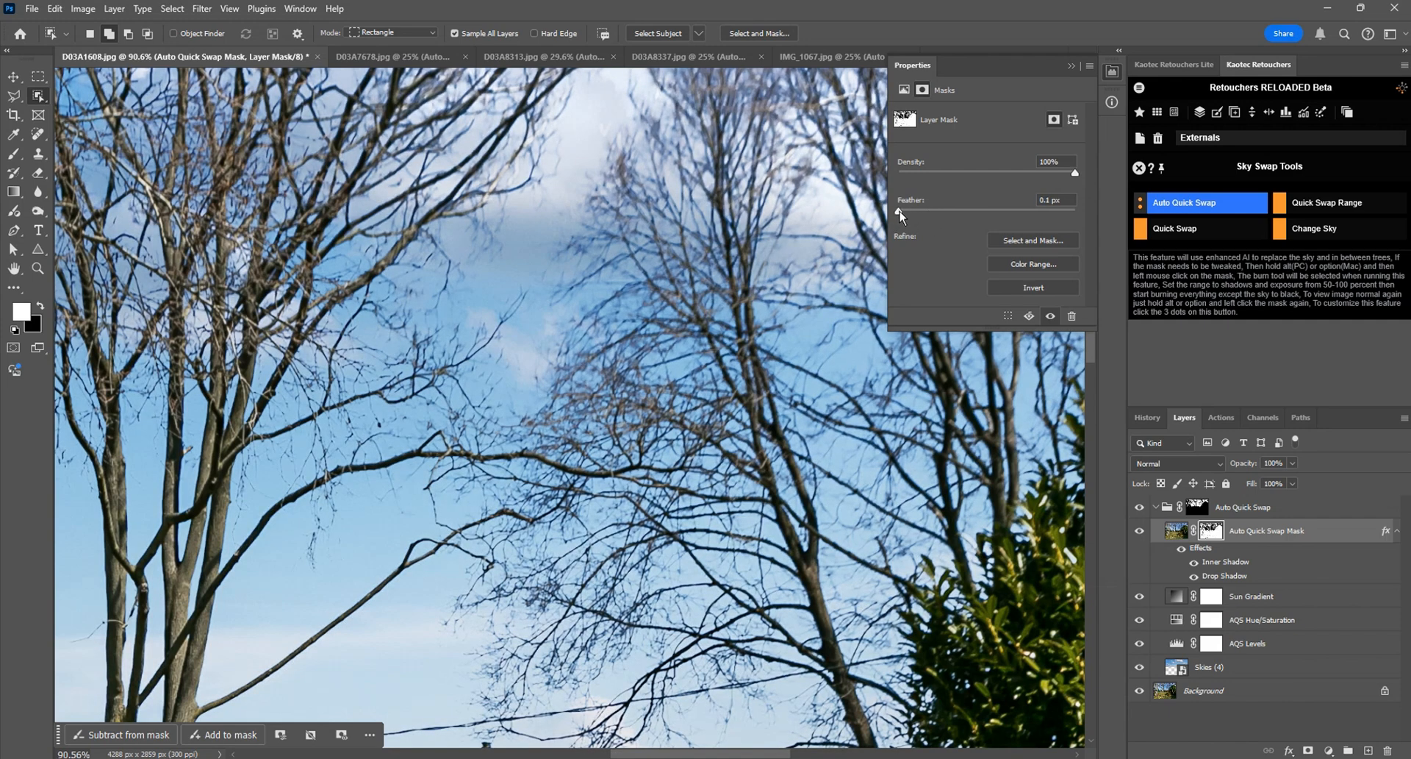
{"action": "left_click_drag", "start_coordinate": [909, 214], "coordinate": [901, 213]}
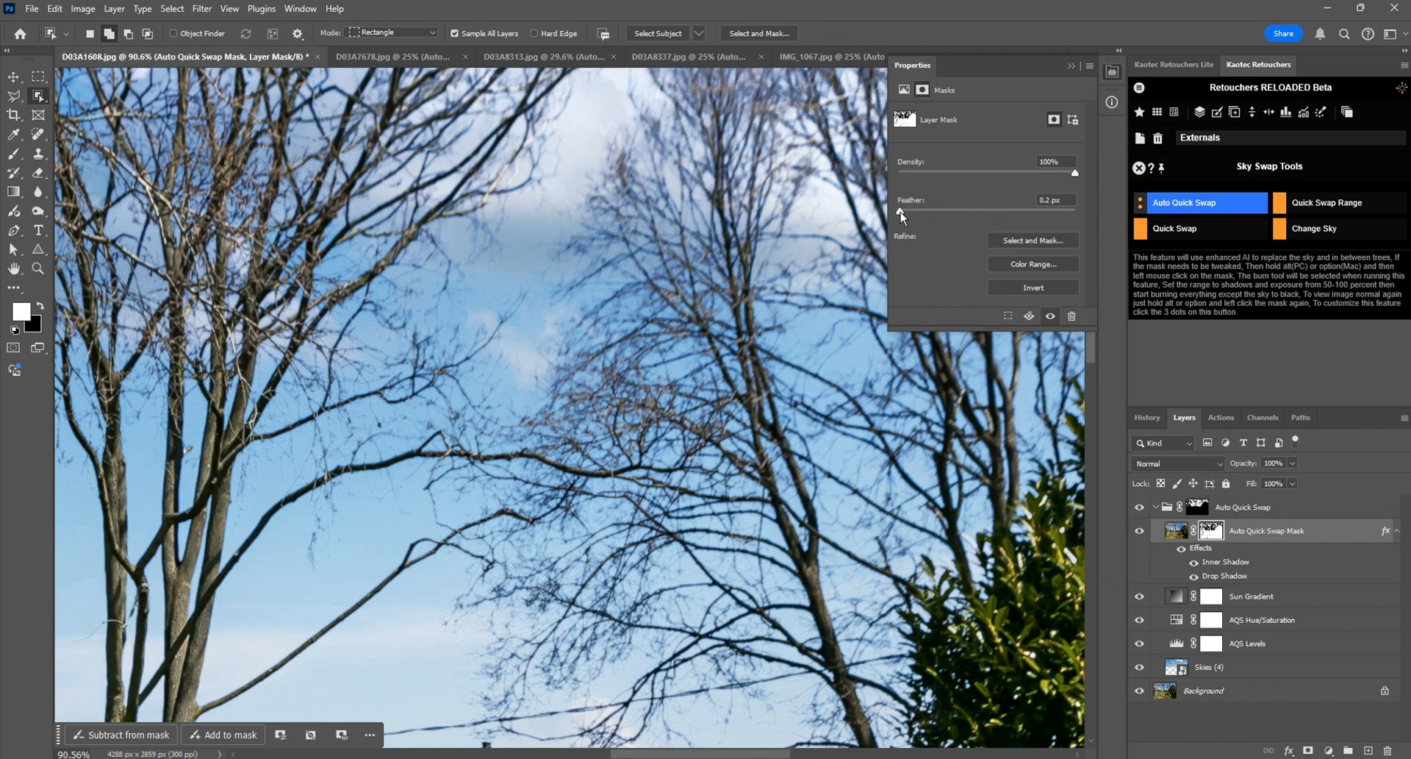
{"action": "scroll", "coordinate": [654, 294], "scroll_direction": "down", "scroll_amount": 5}
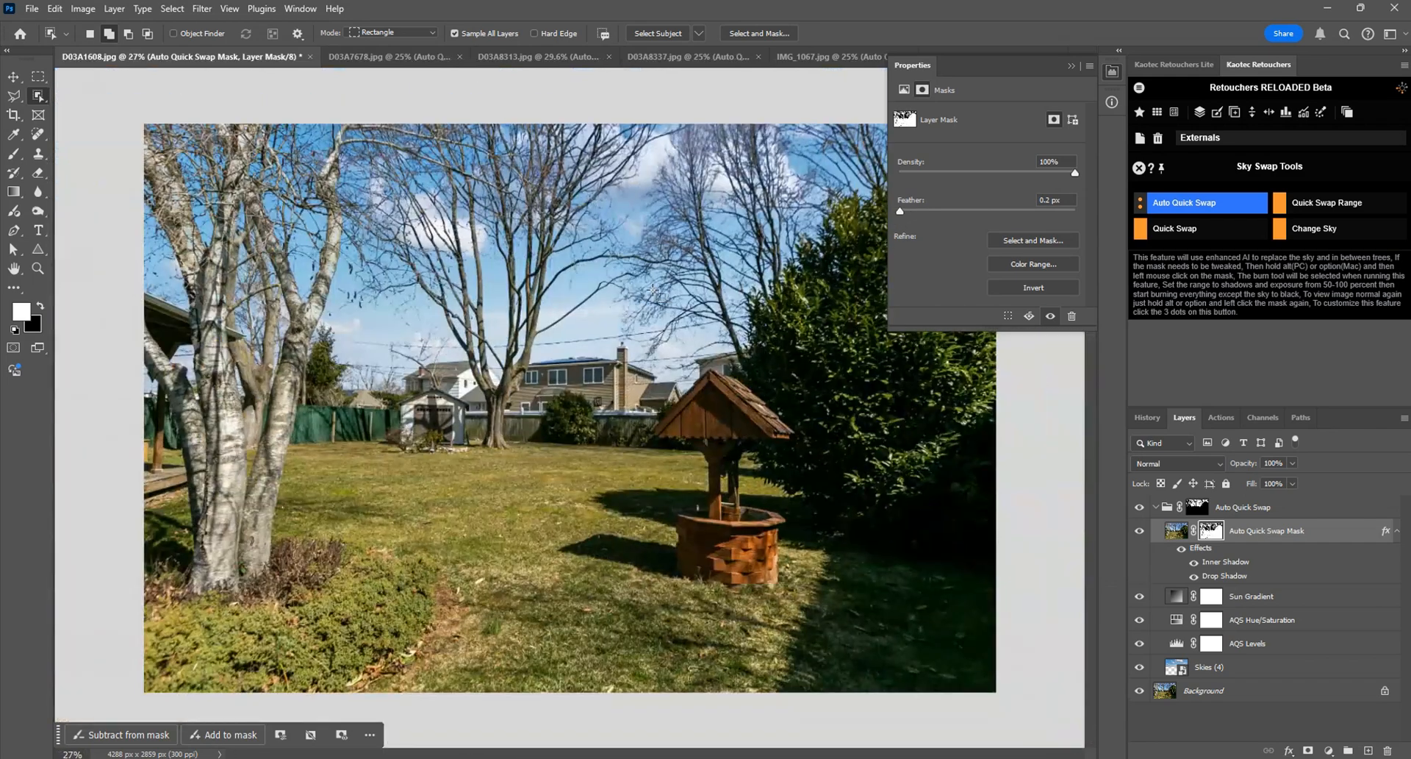
{"action": "left_click", "coordinate": [1111, 73]}
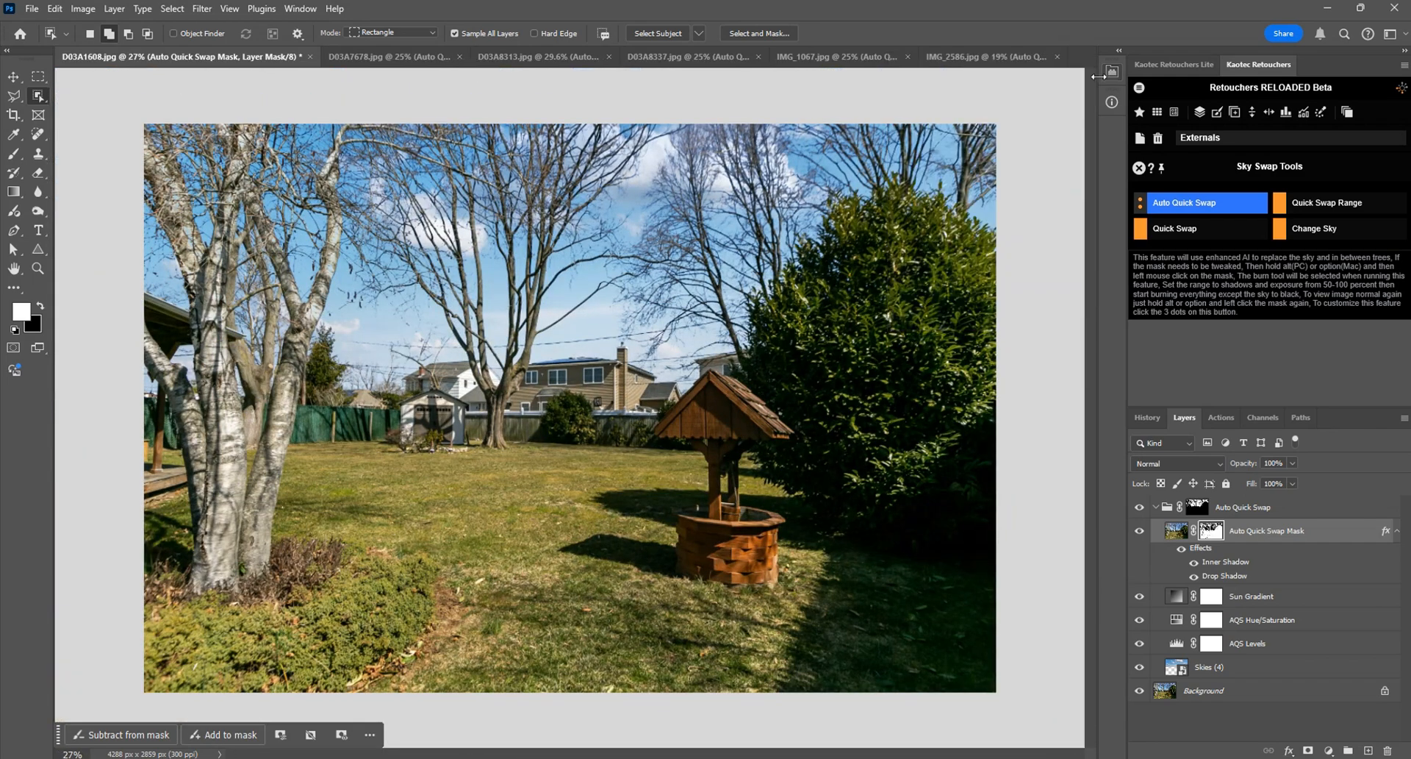
Step: Switch to D03A7678 and inspect the Auto Quick Swap group mask against the normal image view
{"action": "key", "text": "ctrl+Tab"}
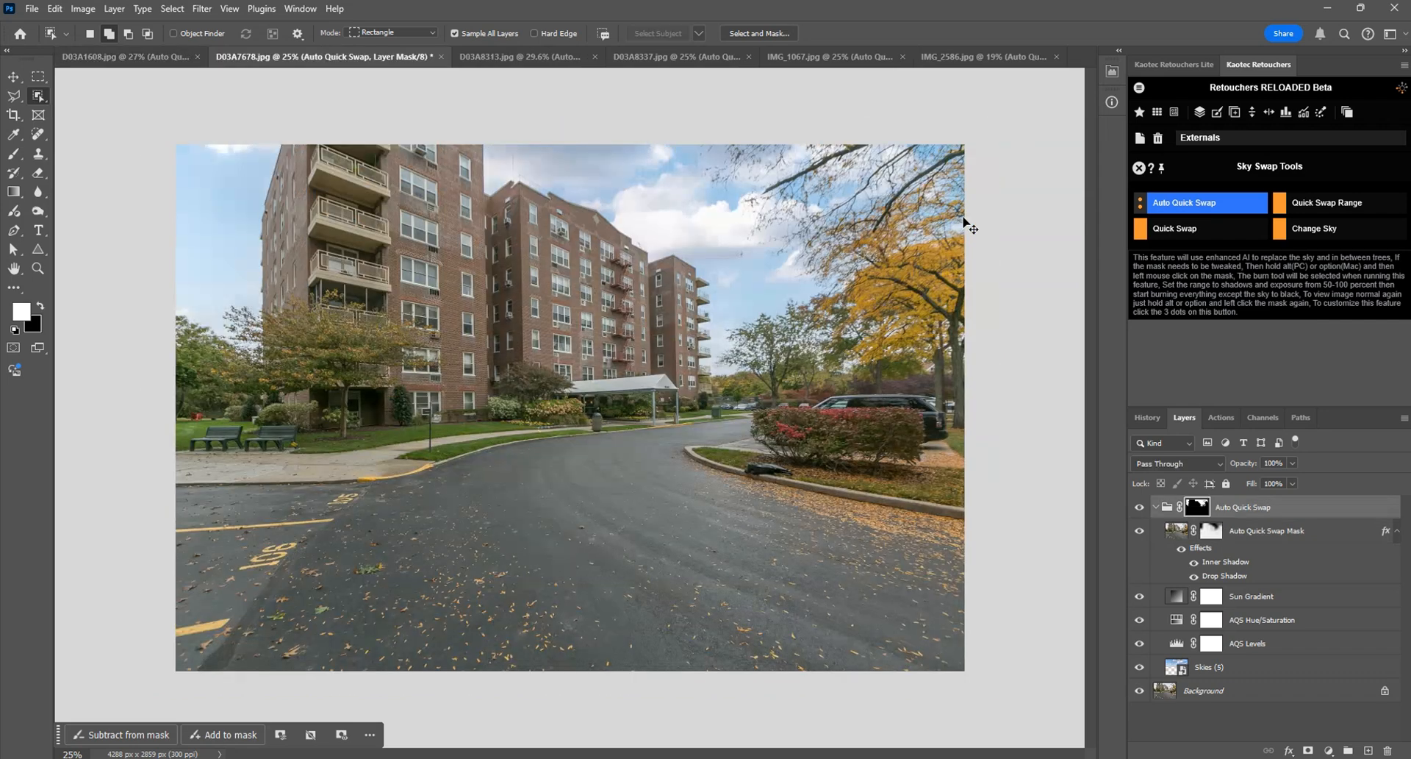
{"action": "left_click", "coordinate": [1199, 513], "text": "alt"}
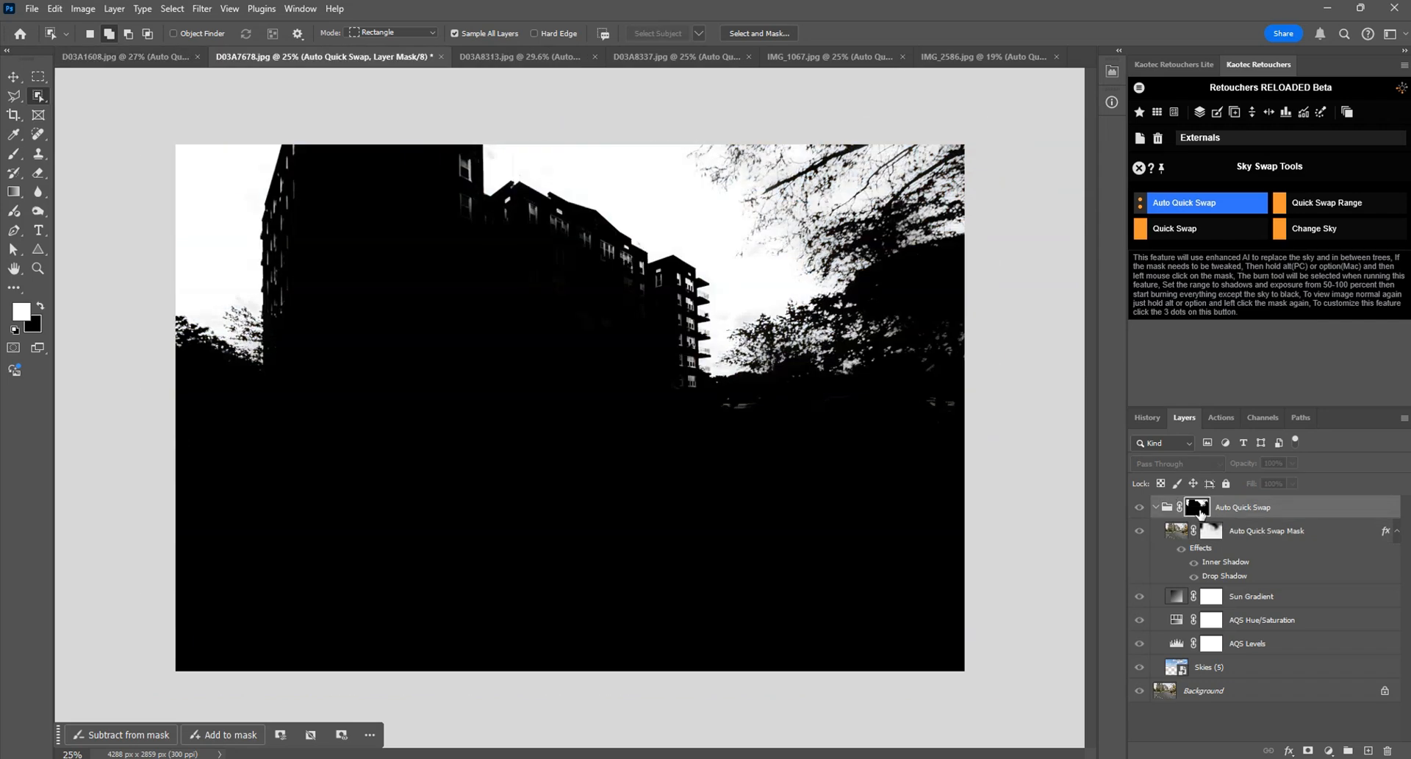
{"action": "left_click", "coordinate": [1199, 513], "text": "alt"}
{"action": "left_click", "coordinate": [1198, 513], "text": "alt"}
{"action": "left_click", "coordinate": [1198, 512], "text": "alt"}
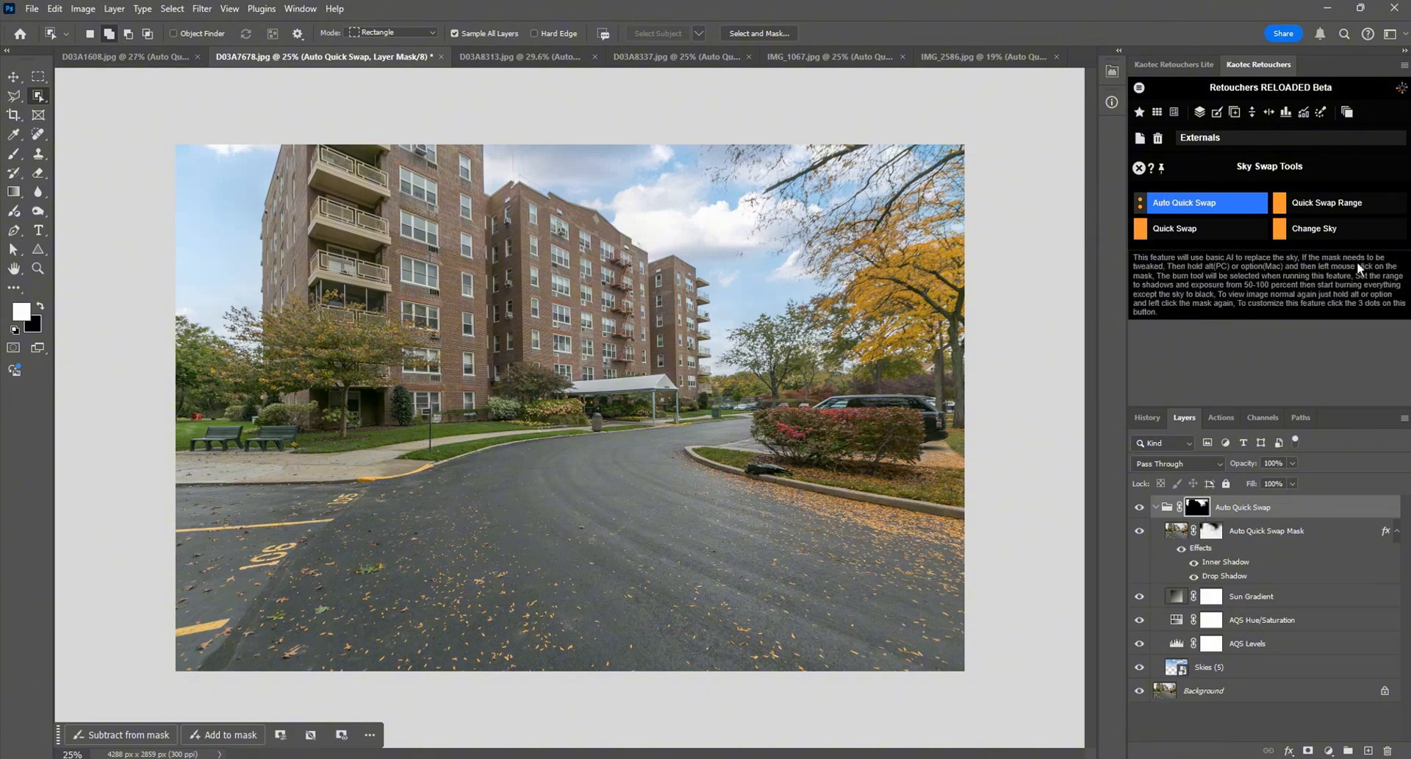
Step: Change the sky in D03A7678 to Skies (10).jpg from the Puffy Clouds folder
{"action": "mouse_move", "coordinate": [1312, 236]}
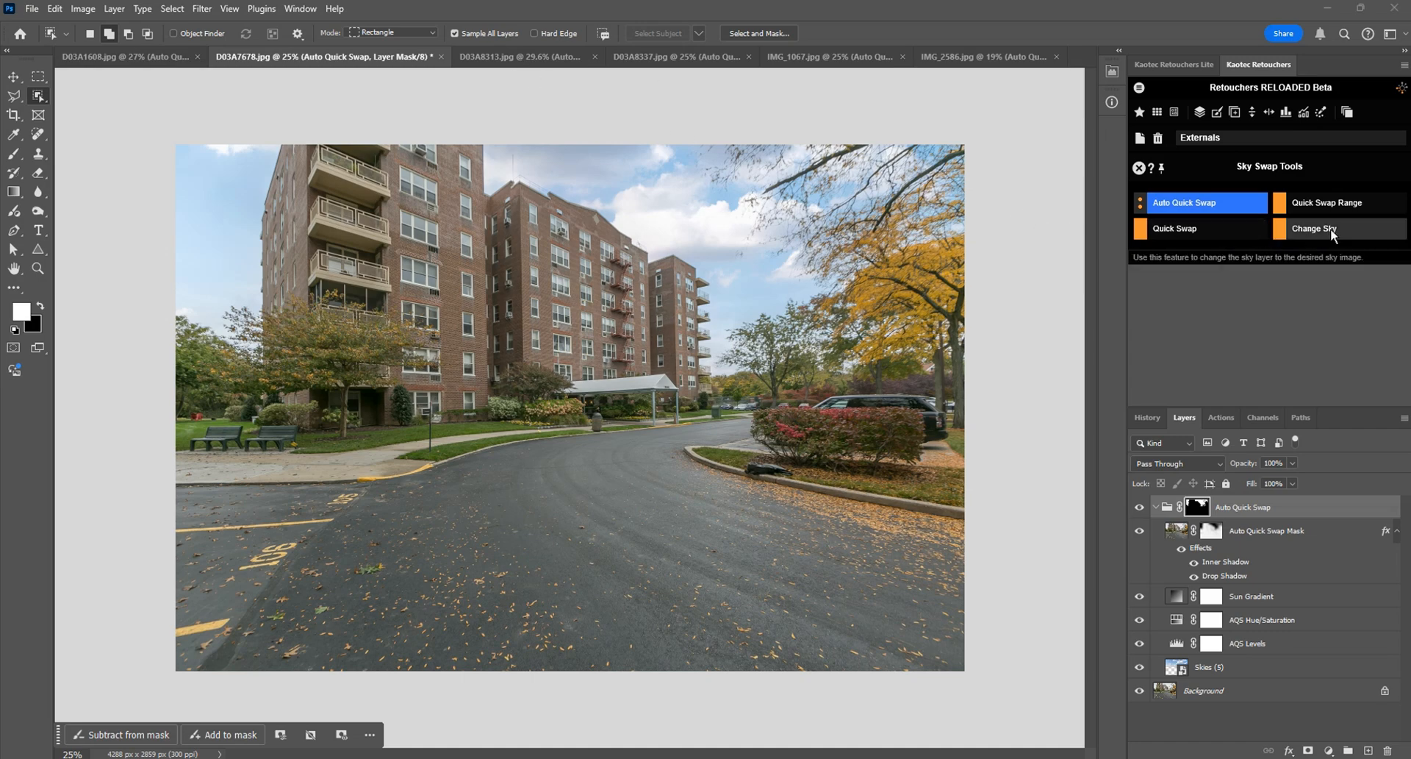
{"action": "left_click", "coordinate": [1330, 227]}
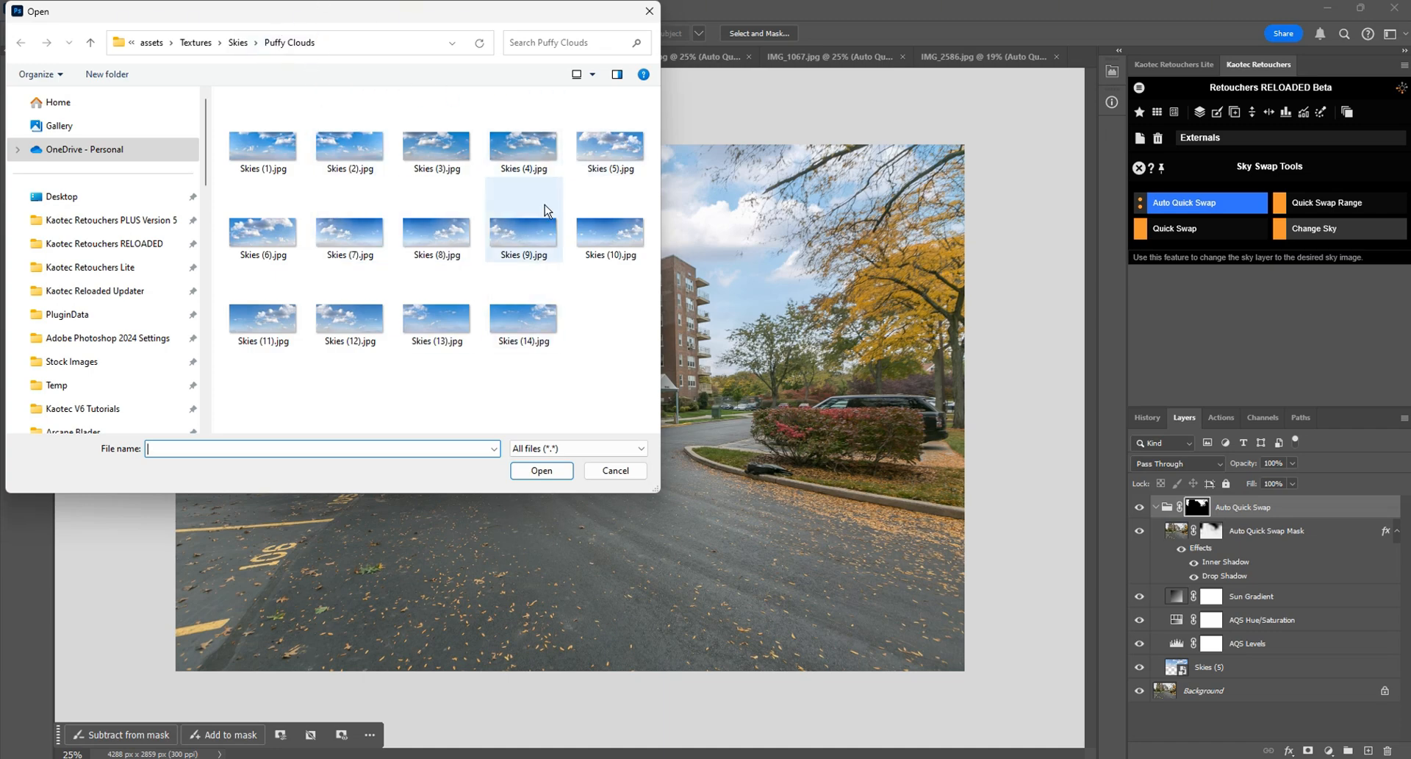
{"action": "double_click", "coordinate": [607, 243]}
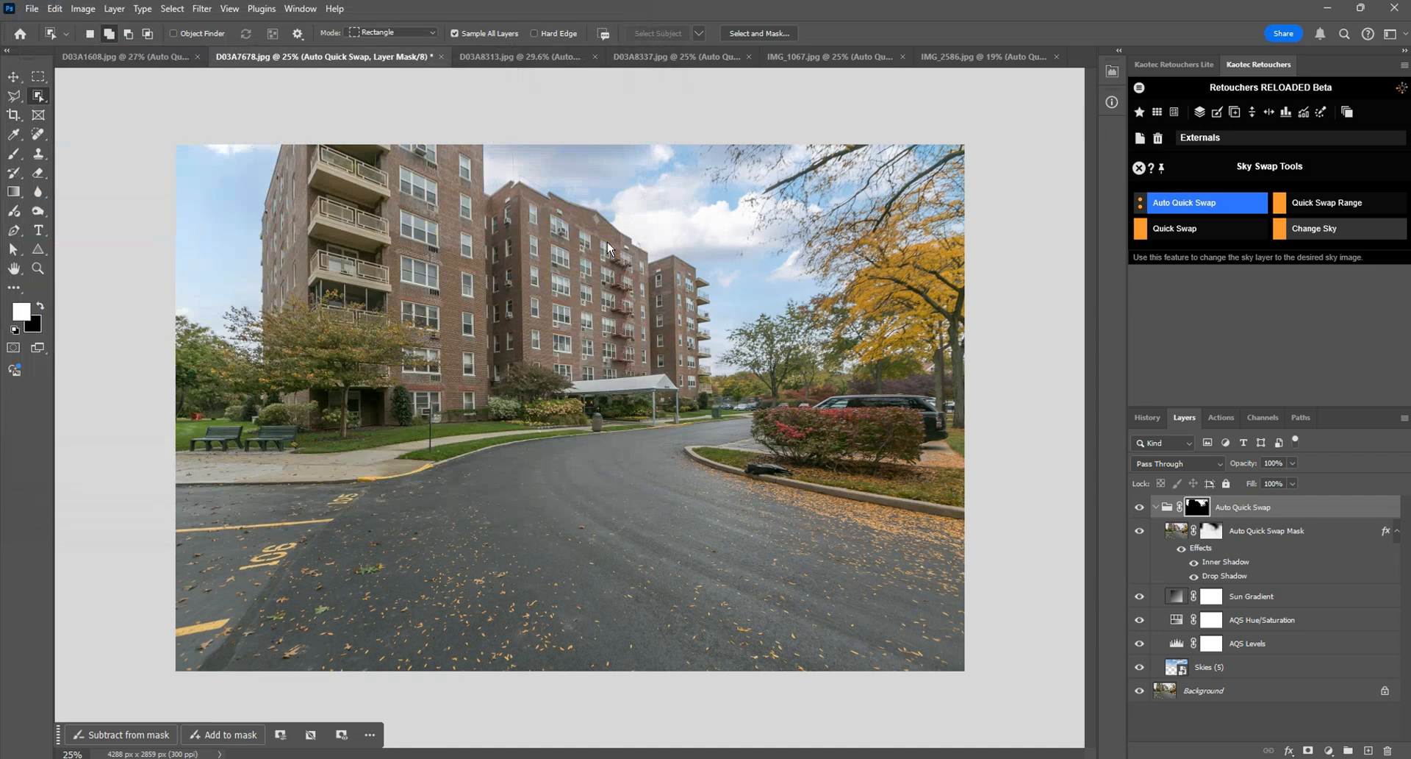
Step: Object-select the apartment building on the D03A7678 group mask, fill it with black, deselect, and restore the image view
{"action": "left_click", "coordinate": [1197, 507], "text": "alt"}
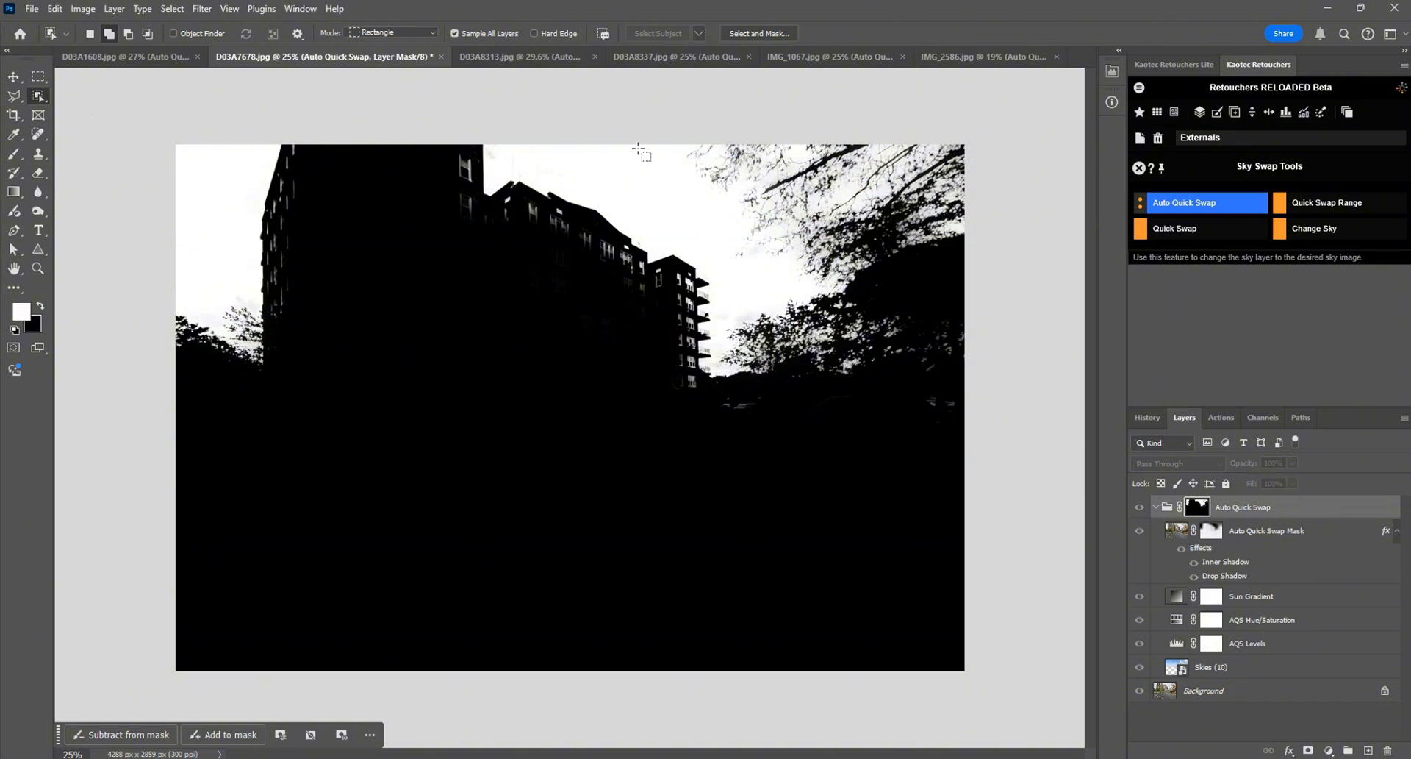
{"action": "left_click_drag", "start_coordinate": [246, 145], "coordinate": [704, 403]}
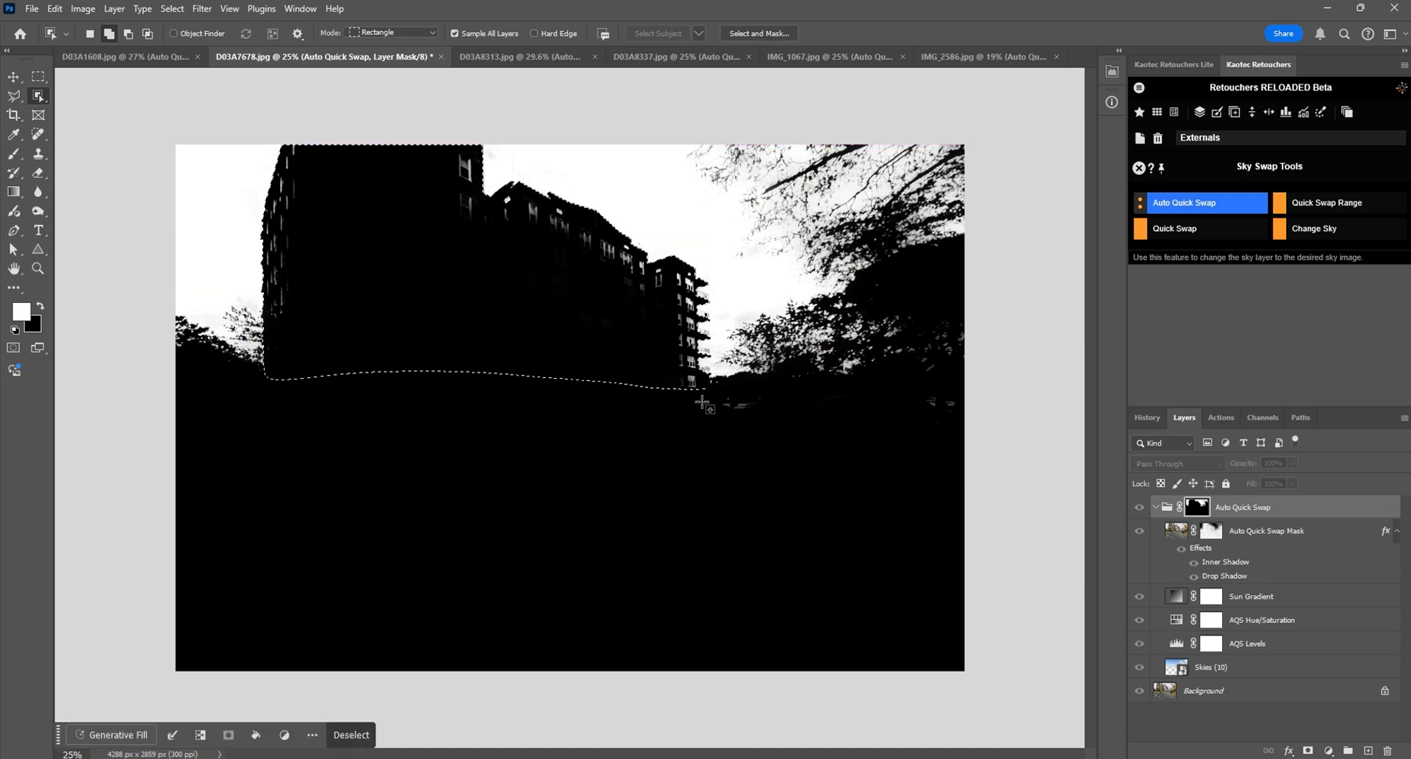
{"action": "key", "text": "ctrl+BackSpace"}
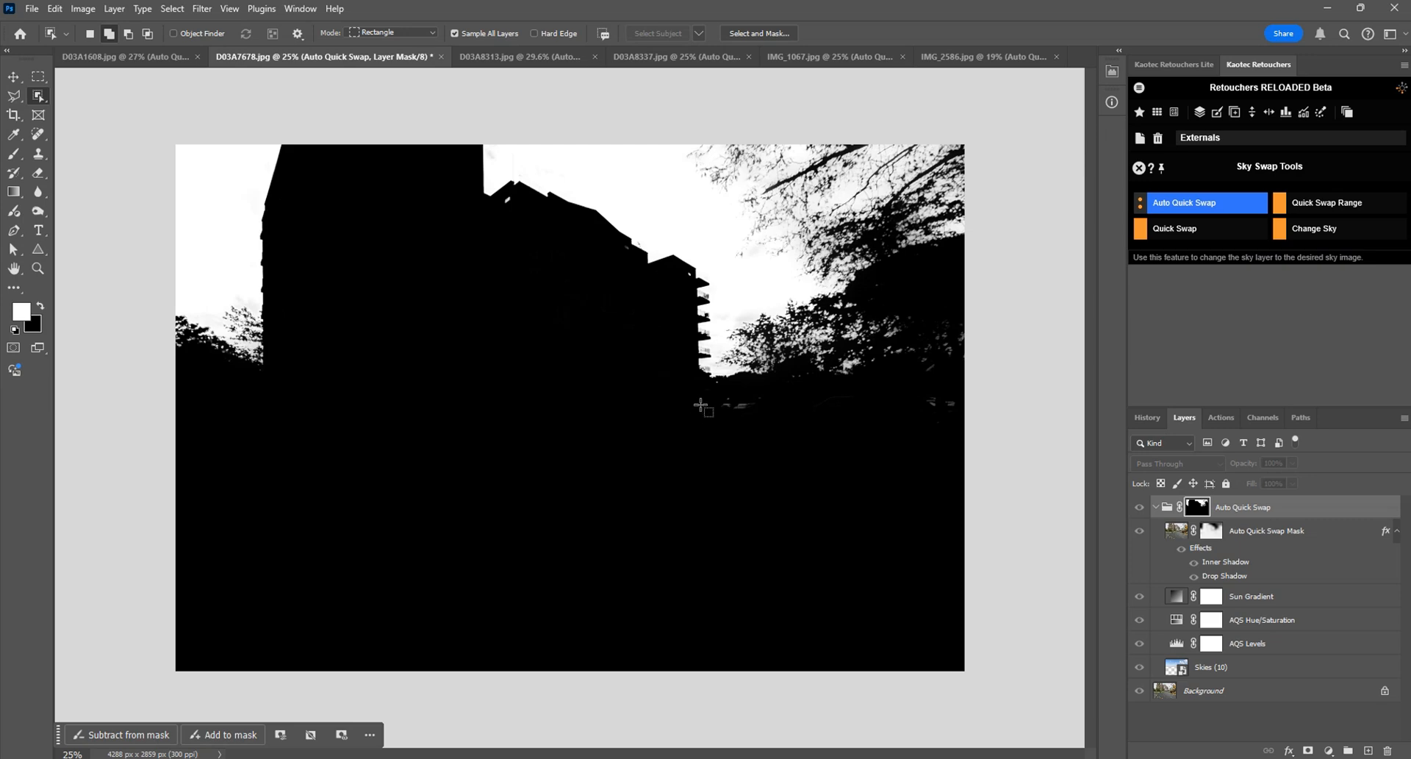
{"action": "left_click", "coordinate": [1199, 507], "text": "alt"}
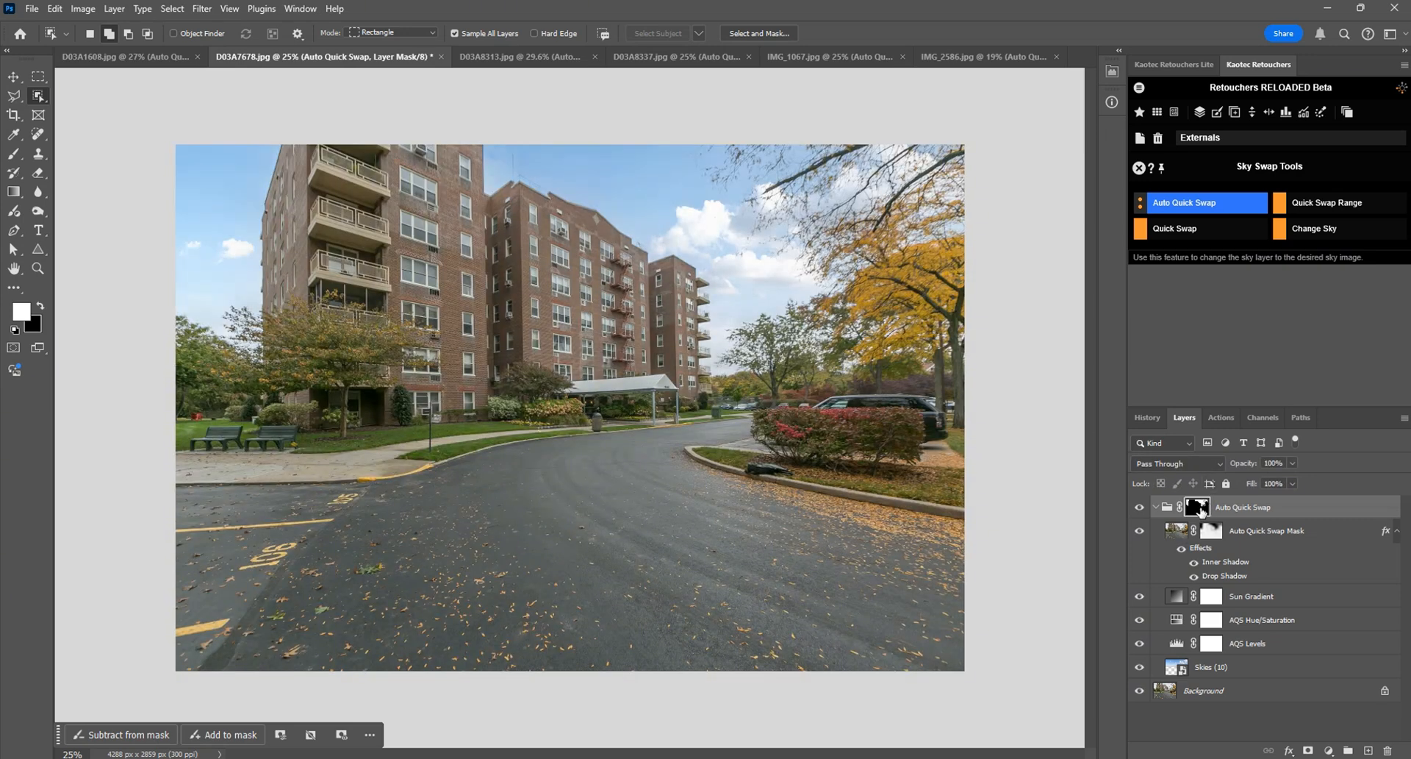
Step: Change the sky in D03A7678 to Skies (4).jpg from the Puffy Clouds folder
{"action": "left_click", "coordinate": [1199, 508], "text": "alt"}
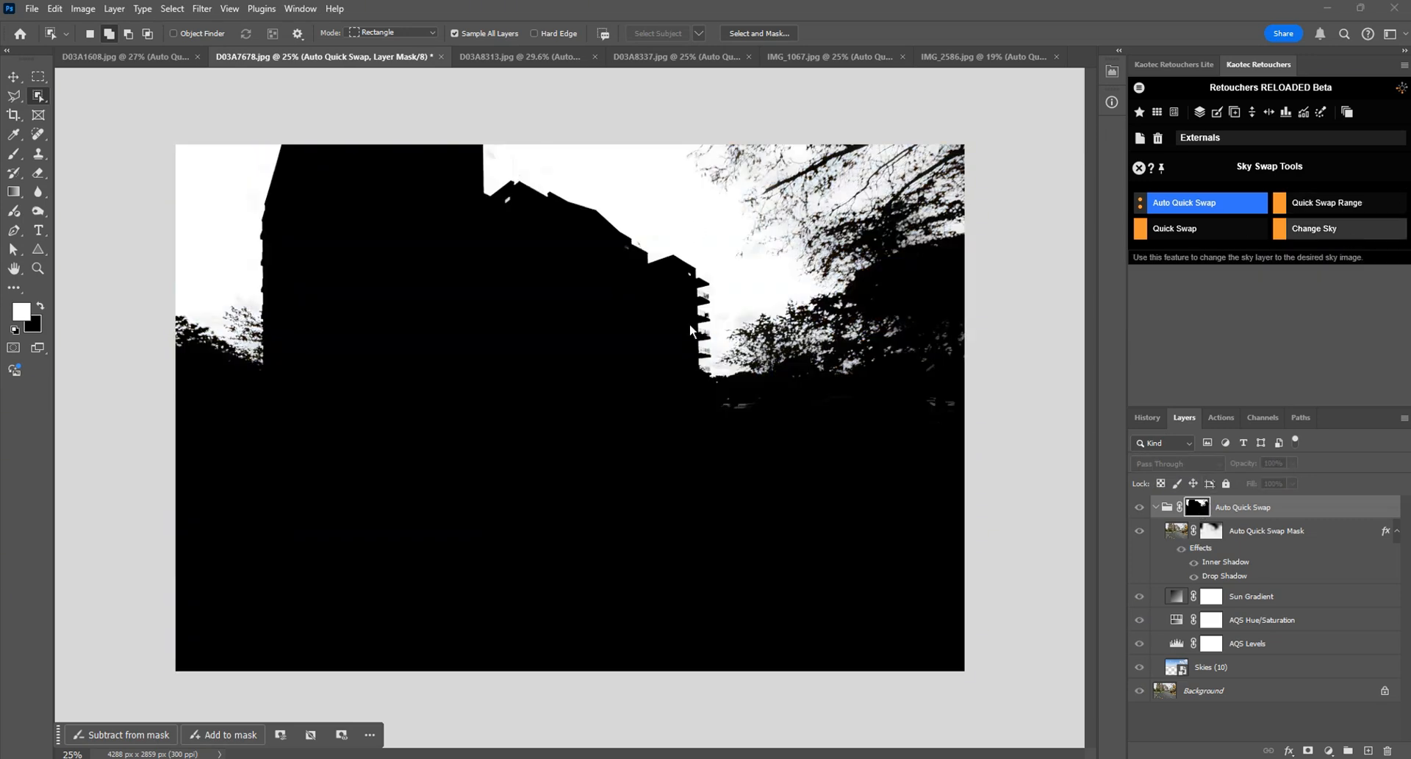
{"action": "left_click", "coordinate": [535, 144]}
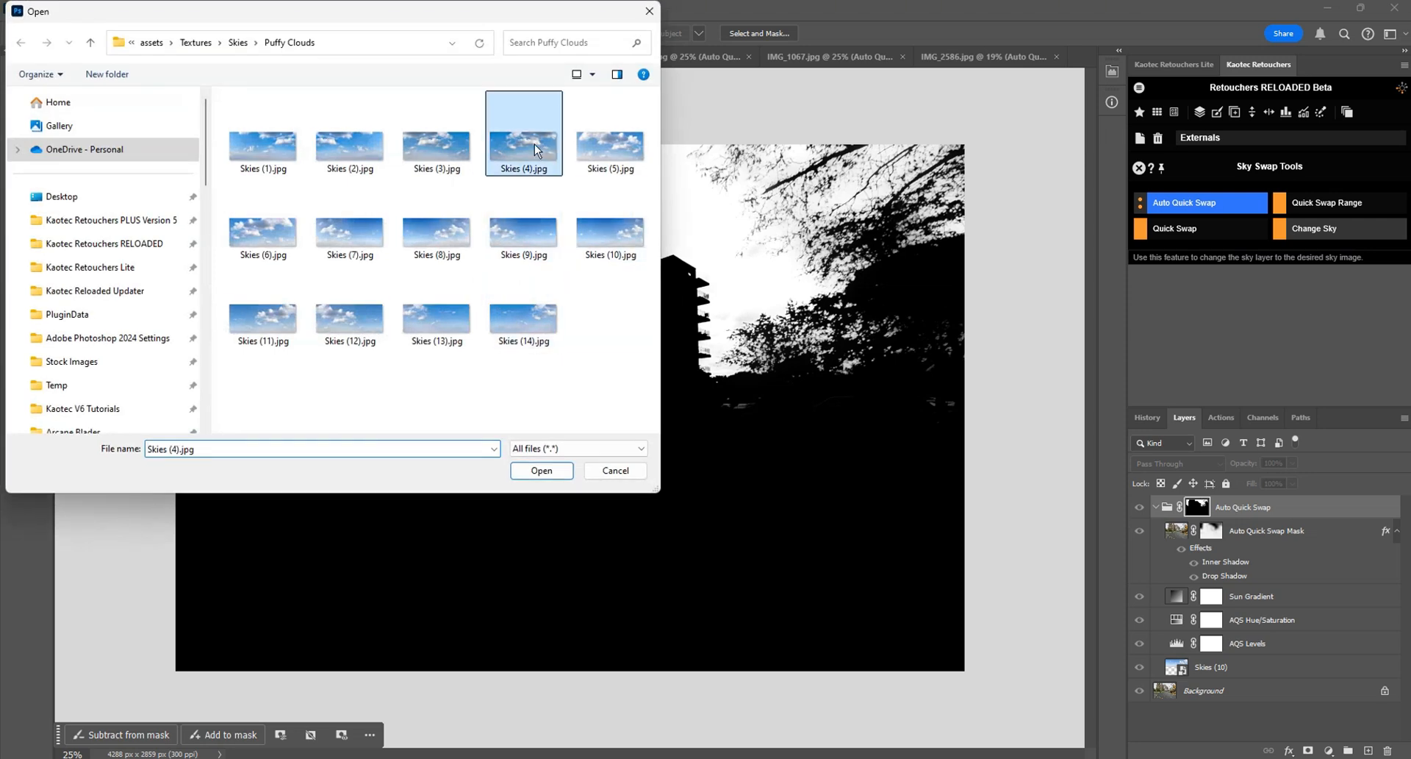
{"action": "double_click", "coordinate": [535, 144]}
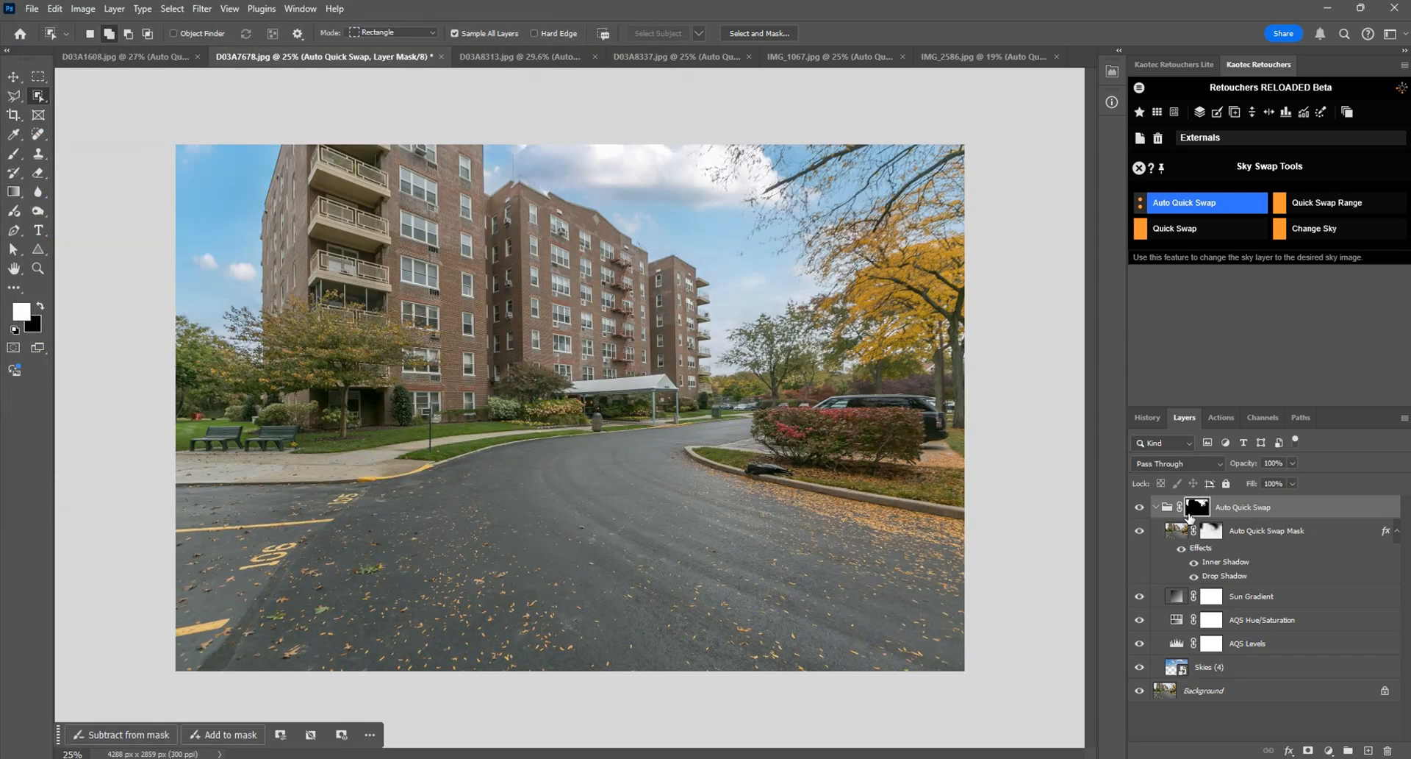
Step: Check the group mask in D03A7678 once more, and bring up D03A8337
{"action": "left_click", "coordinate": [1198, 507], "text": "alt"}
{"action": "left_click", "coordinate": [1197, 508], "text": "alt"}
{"action": "key", "text": "ctrl+Tab"}
{"action": "key", "text": "ctrl+Tab"}
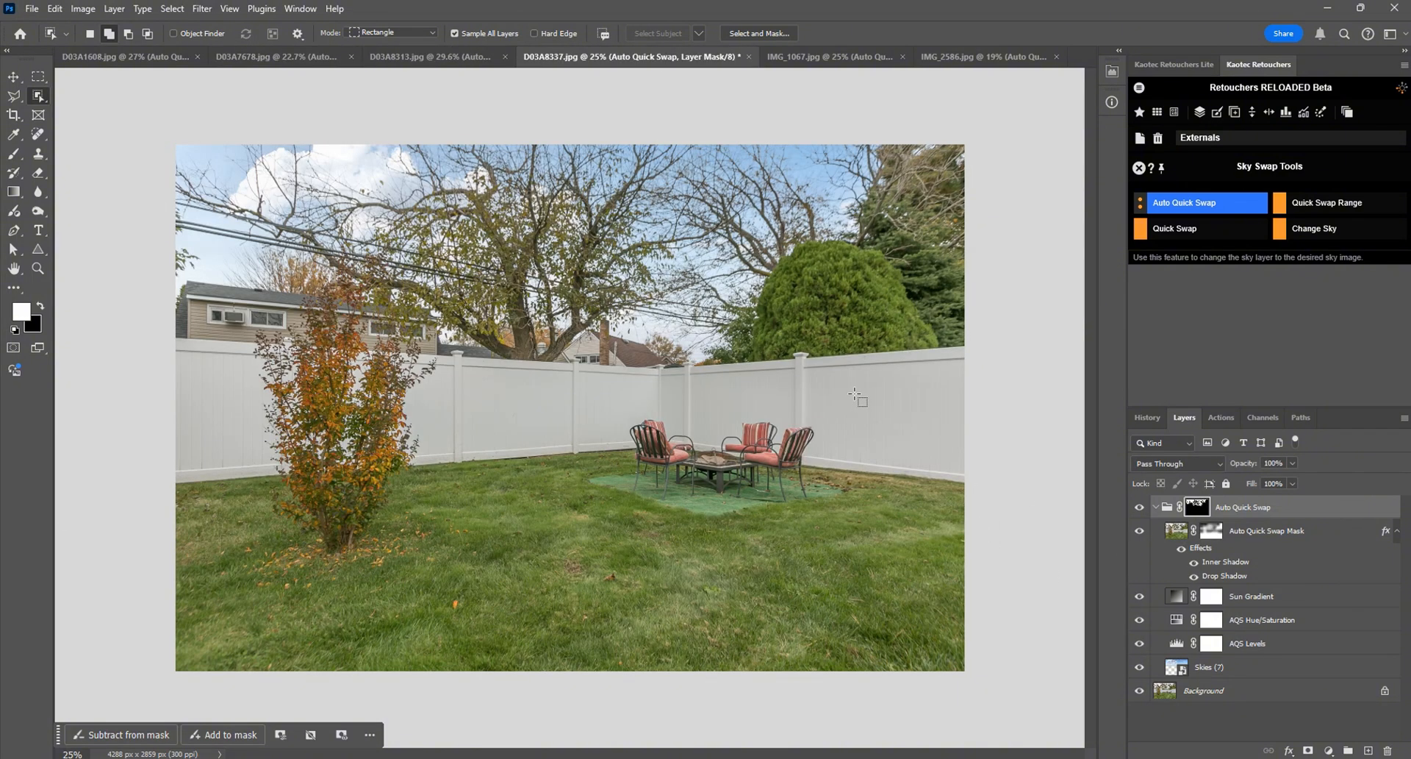